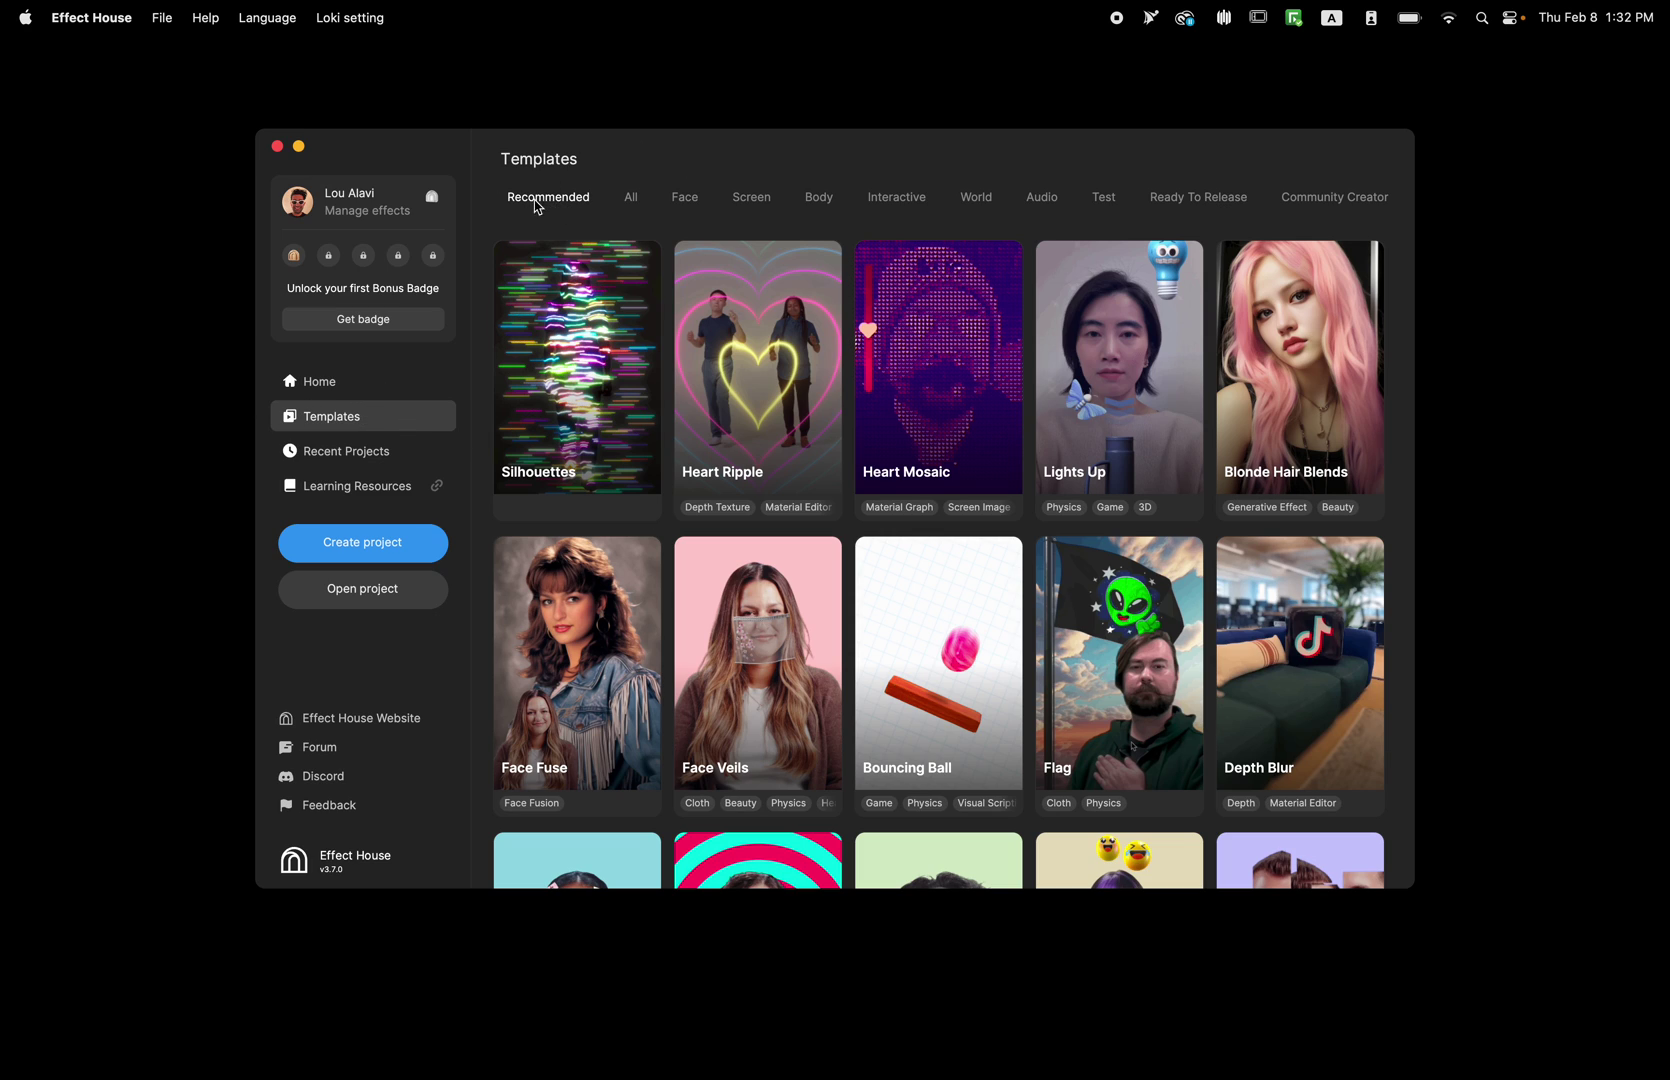
Open the Silhouettes template from the Screen category and enlarge the project window to fill the display.
{"action": "left_click", "coordinate": [760, 200]}
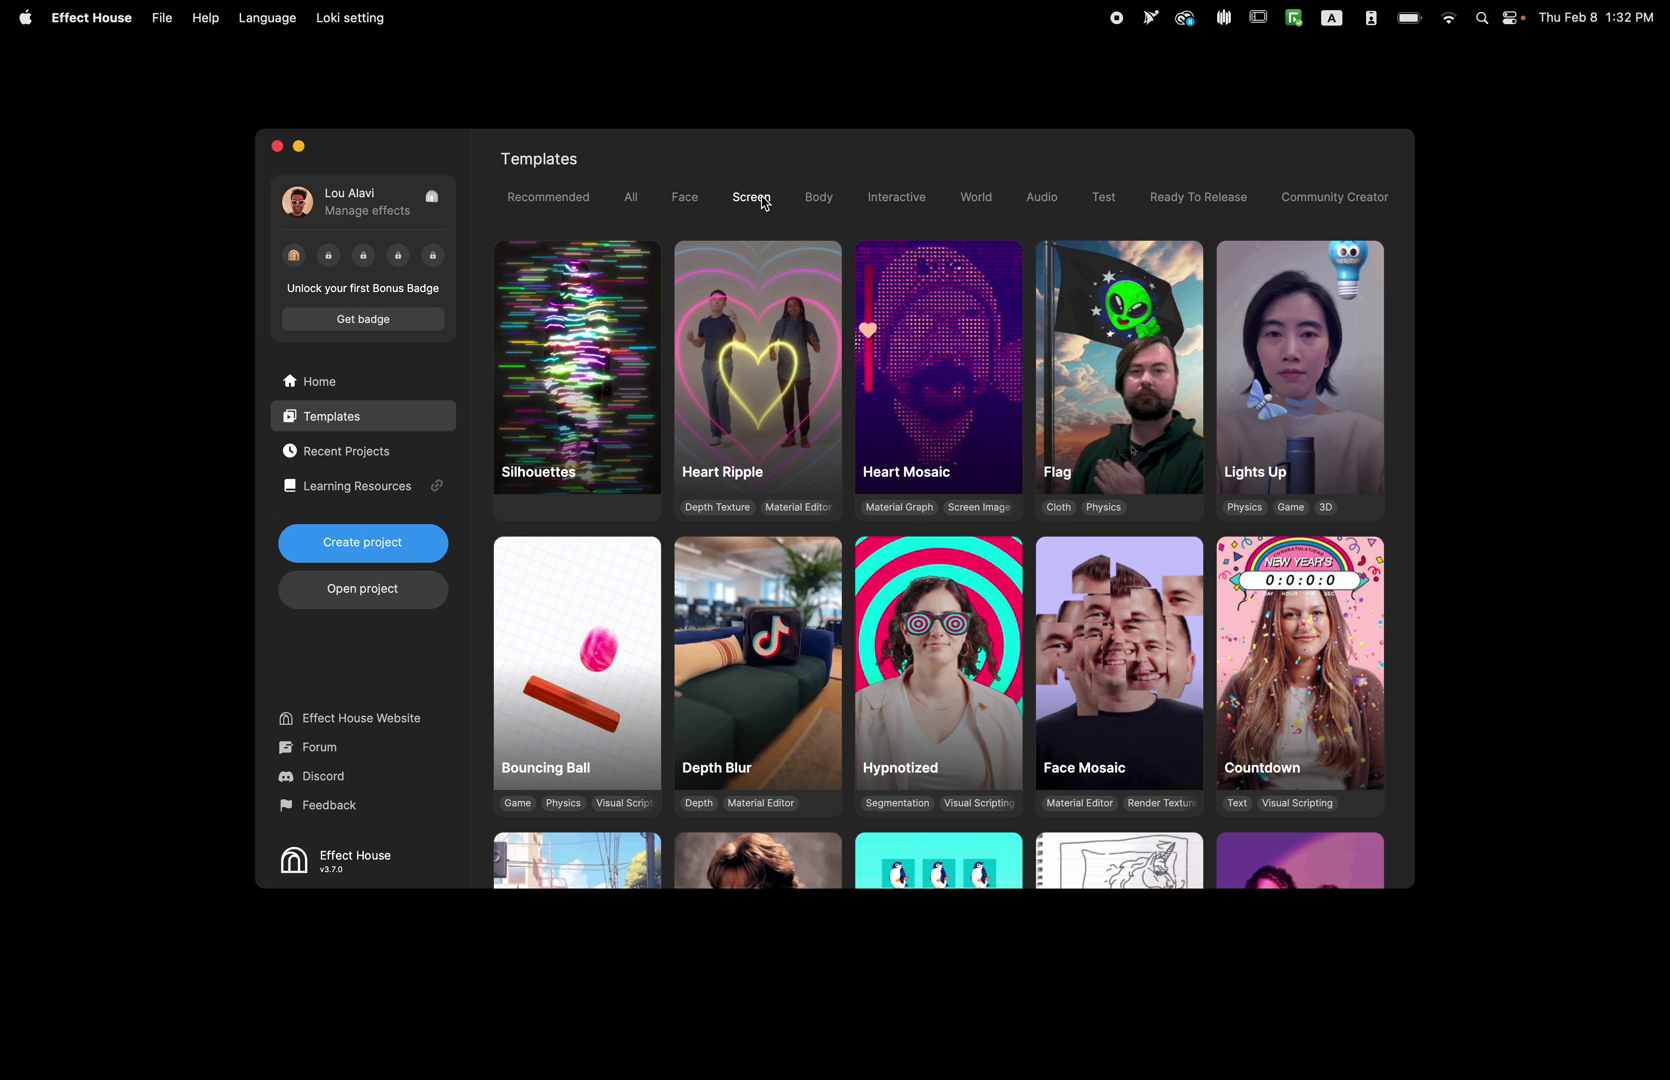
{"action": "left_click", "coordinate": [578, 312]}
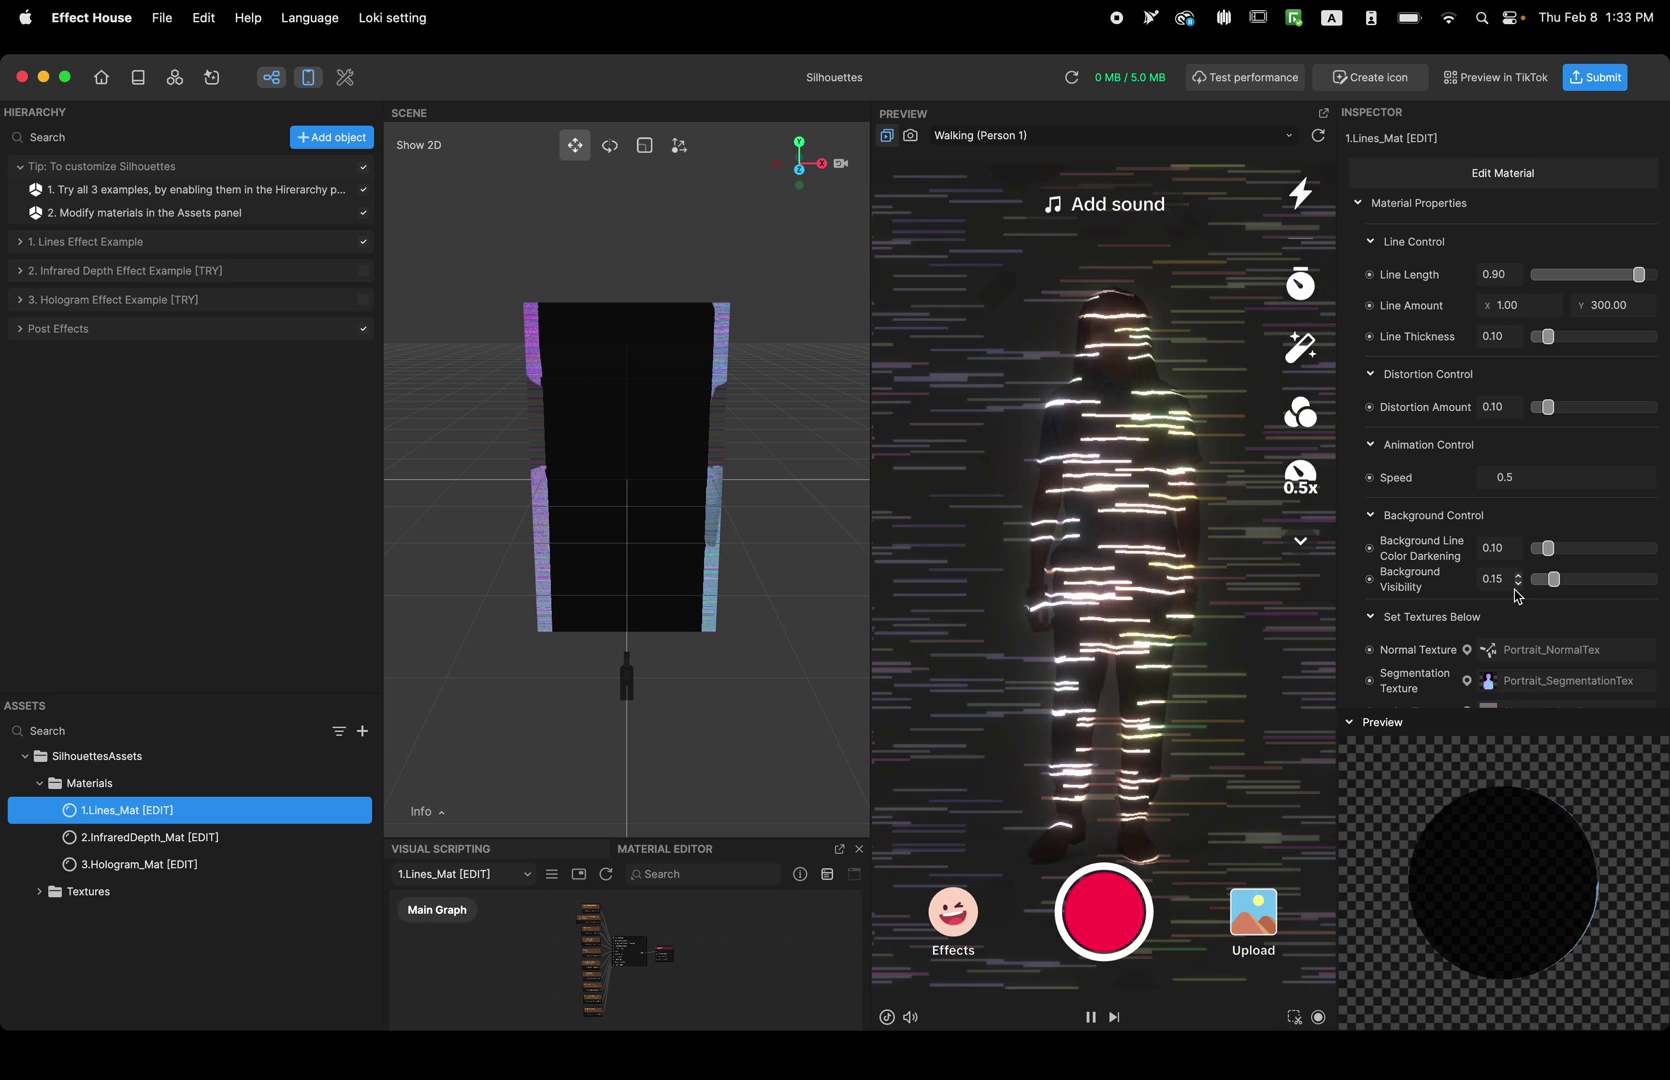
{"action": "left_click", "coordinate": [65, 77]}
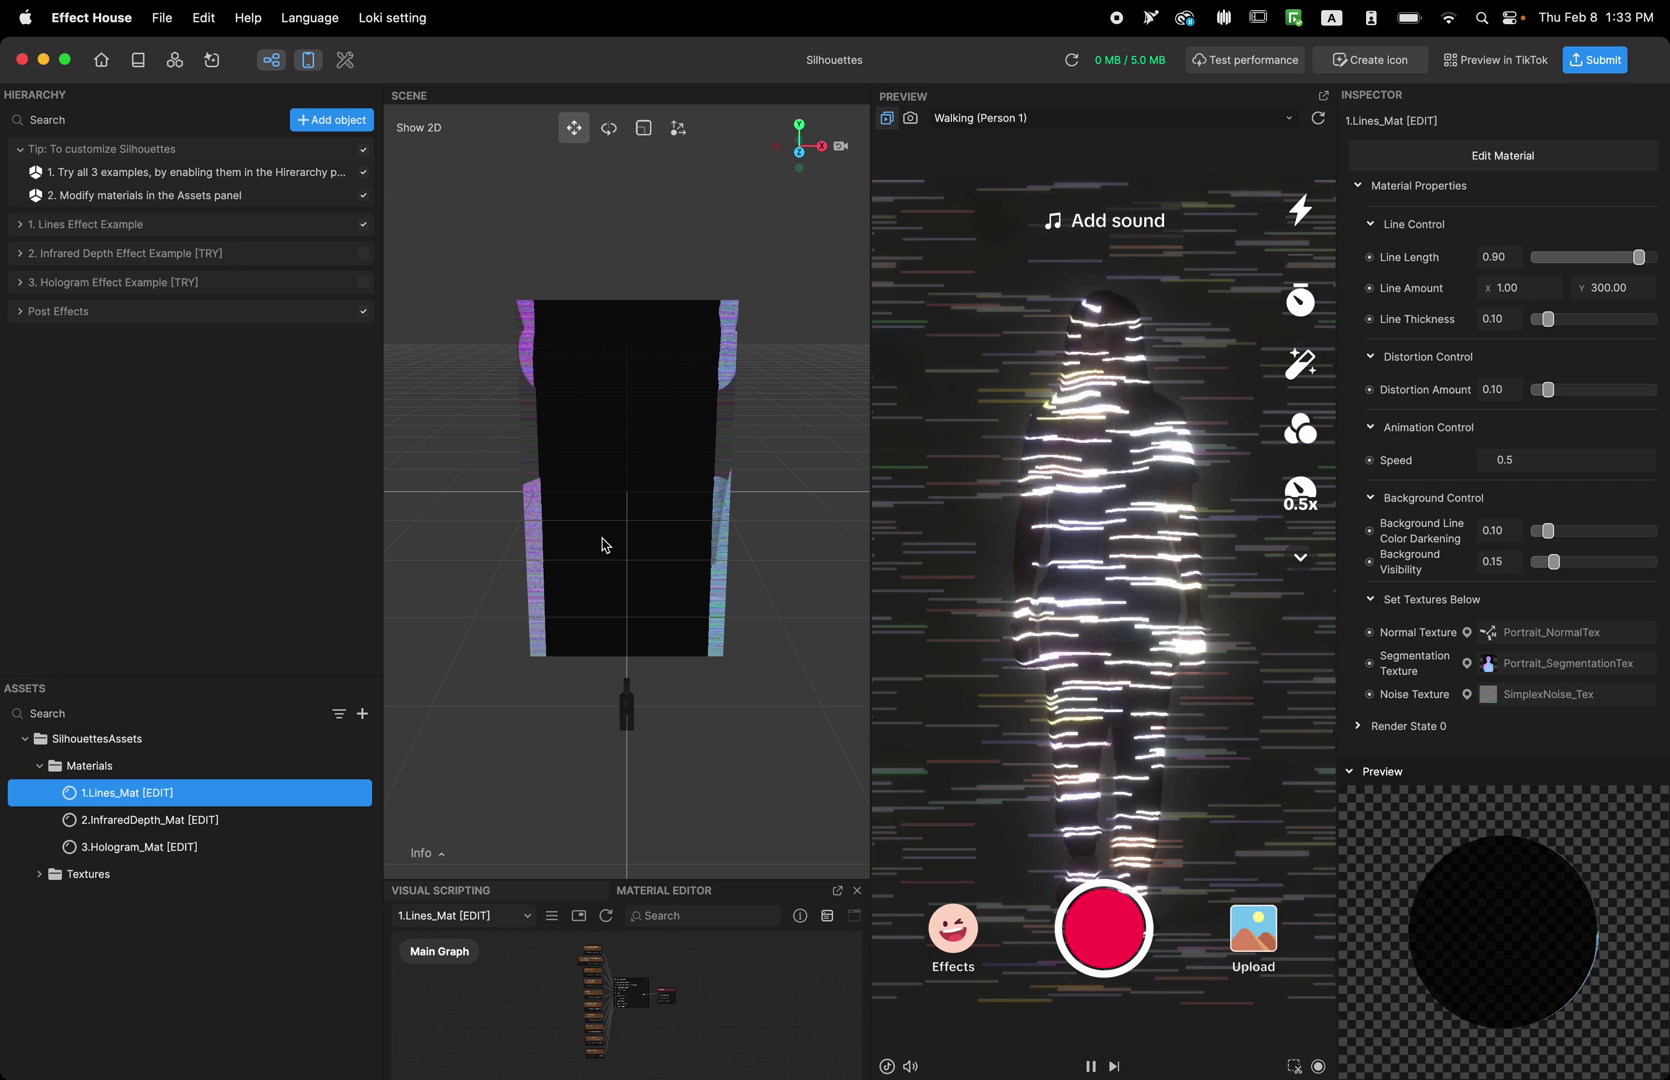
Preview the Infrared Depth and Hologram effect examples one at a time, ending with only the Lines effect example enabled.
{"action": "left_click", "coordinate": [363, 224]}
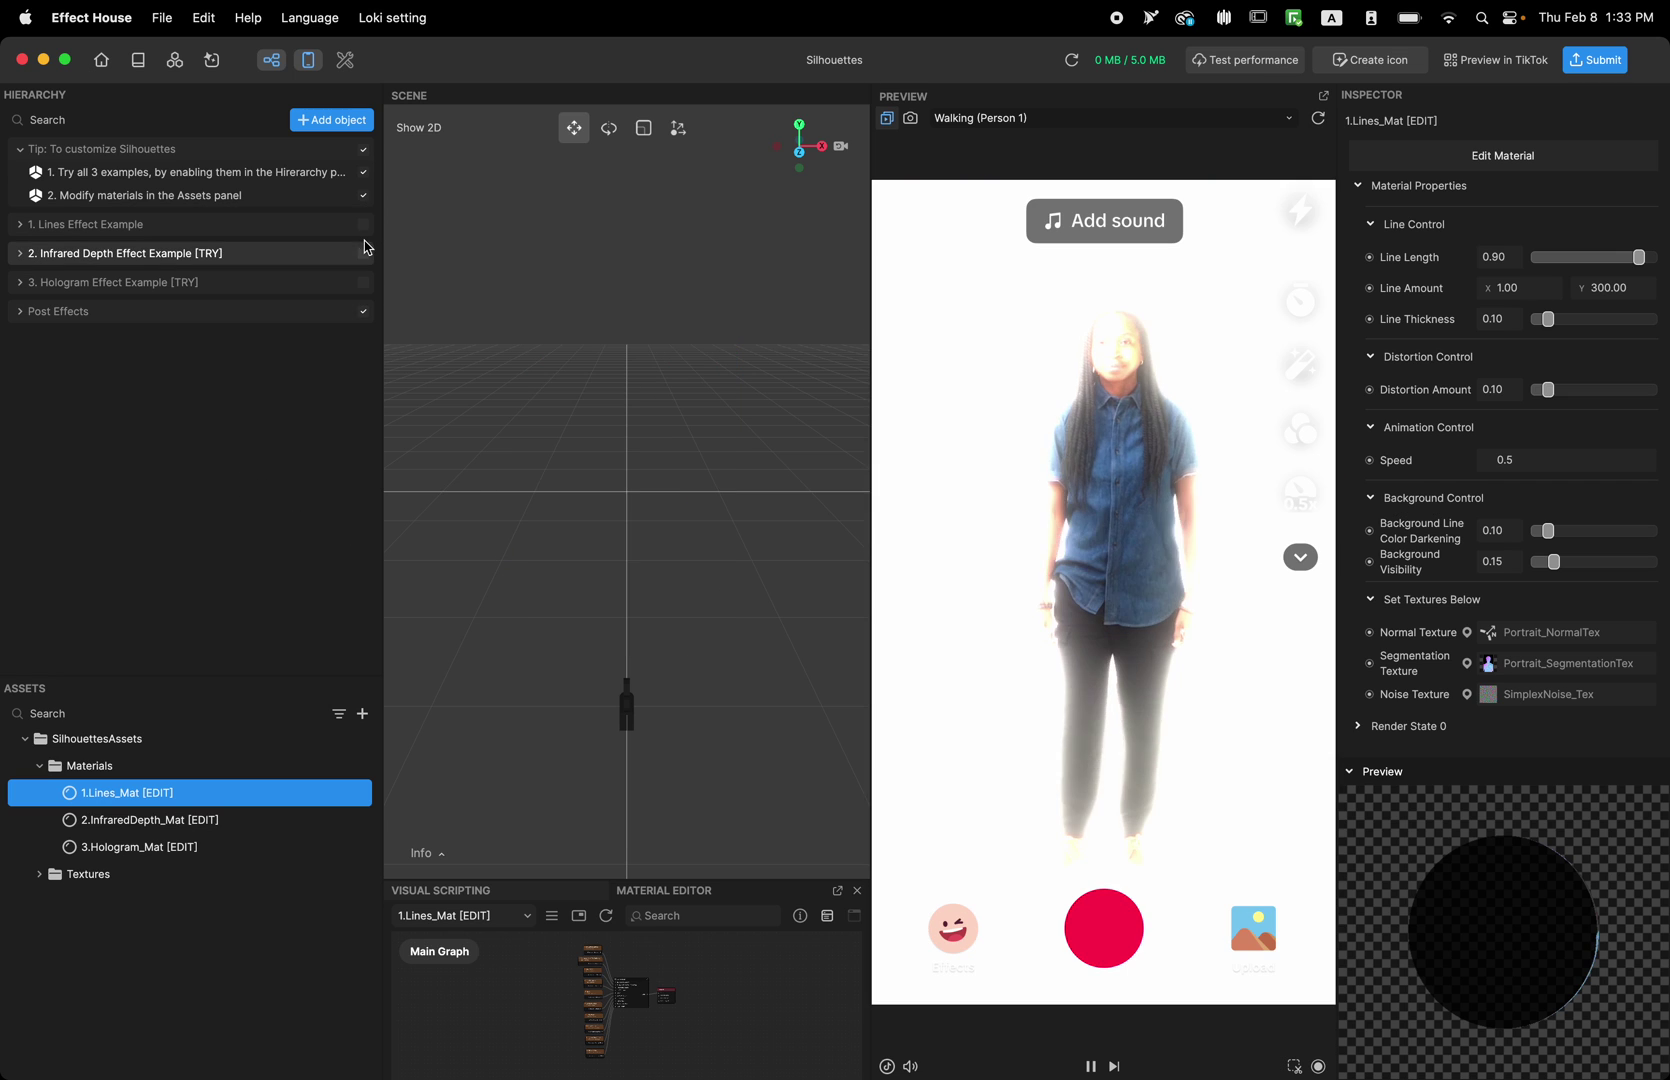
{"action": "left_click", "coordinate": [364, 254]}
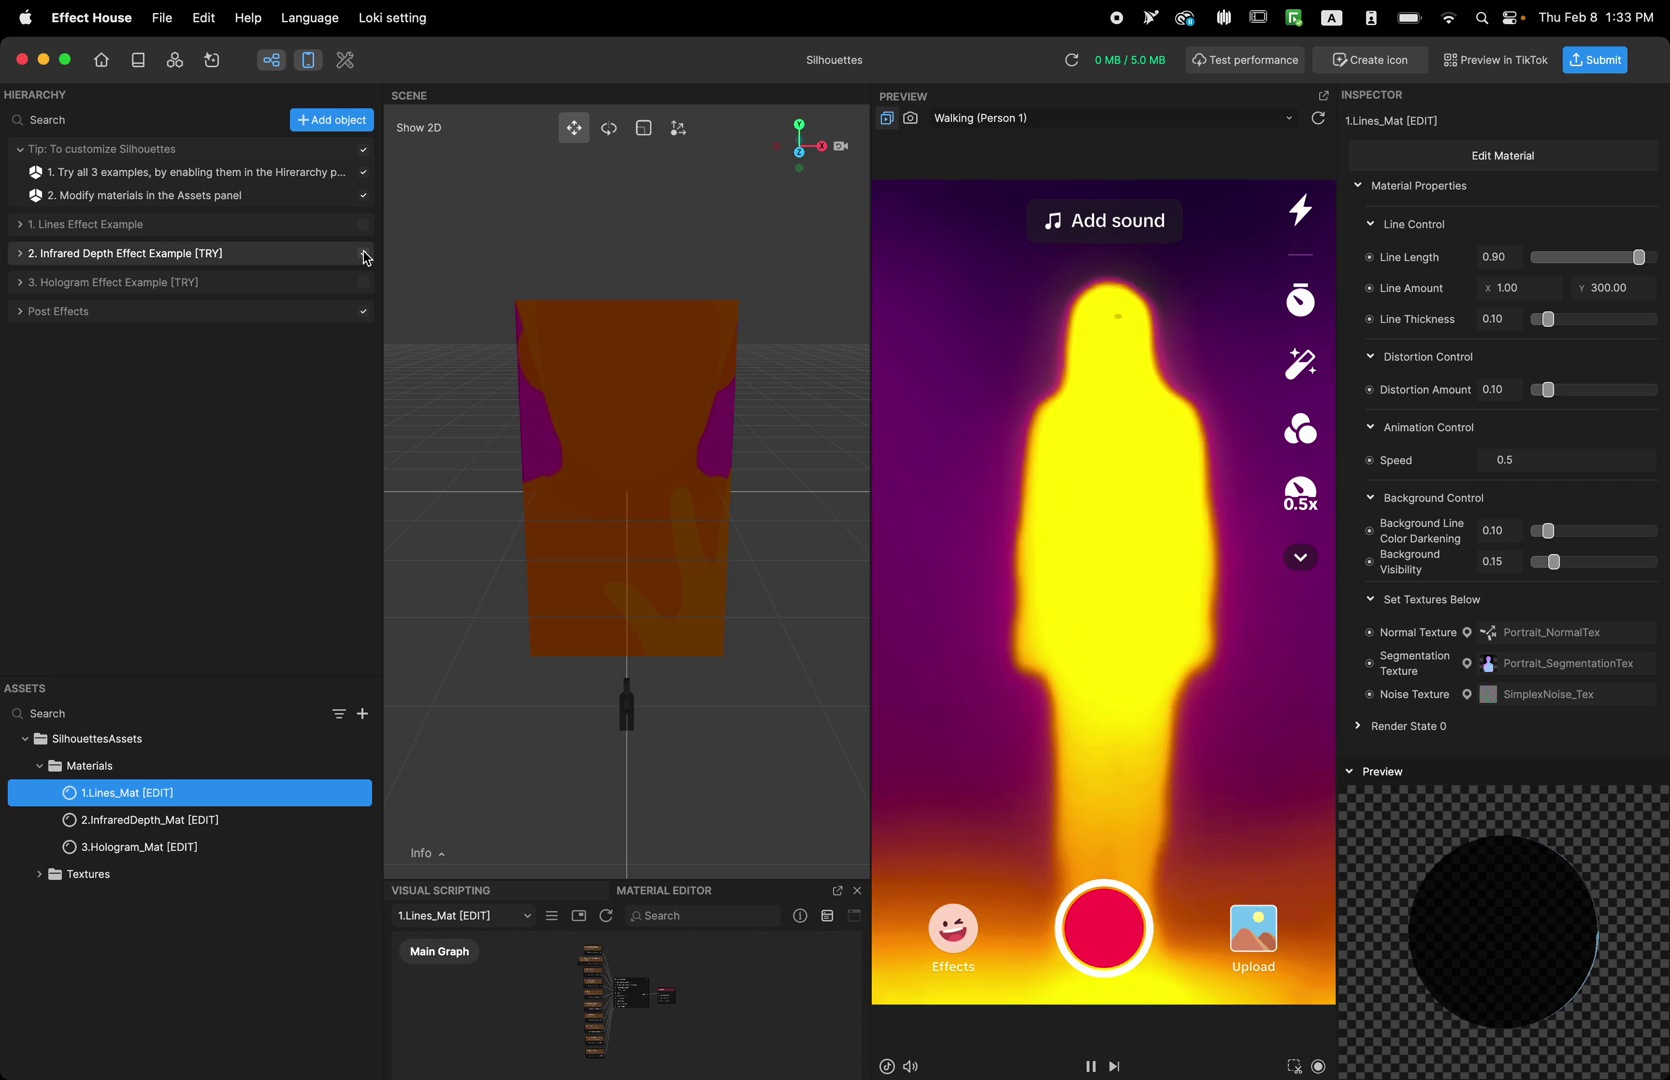
{"action": "left_click", "coordinate": [364, 256]}
{"action": "left_click", "coordinate": [366, 284]}
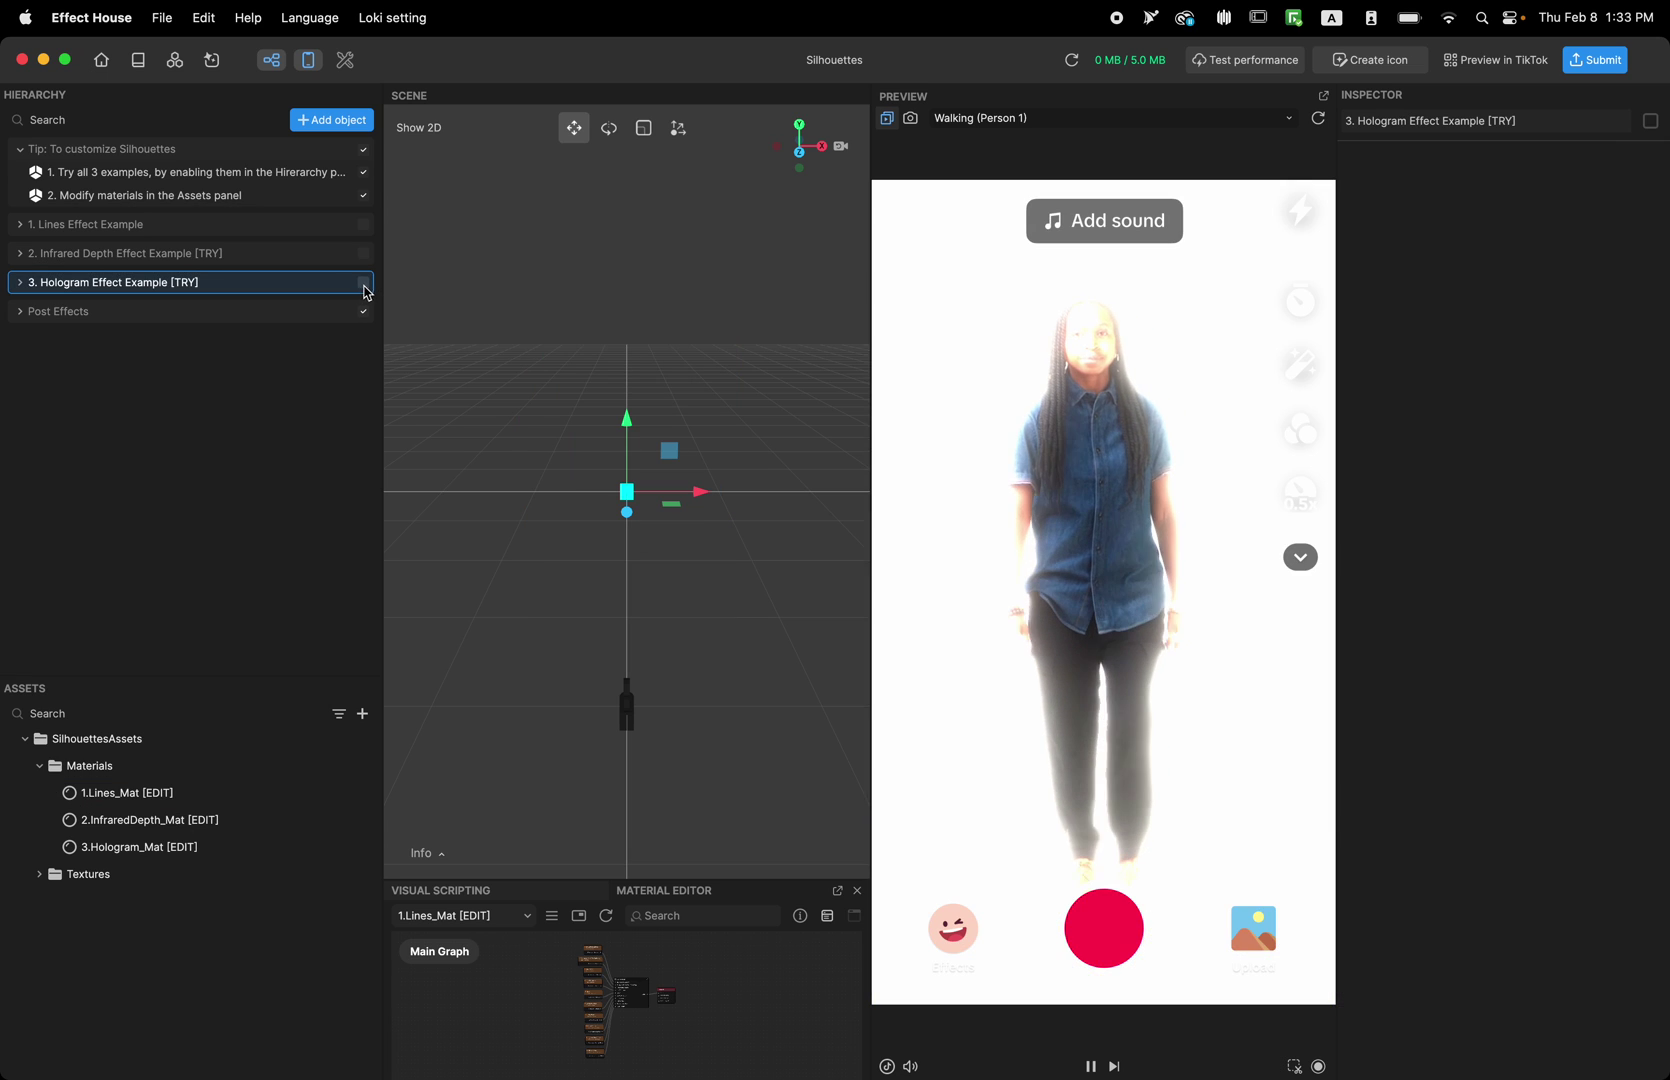
{"action": "left_click", "coordinate": [364, 284]}
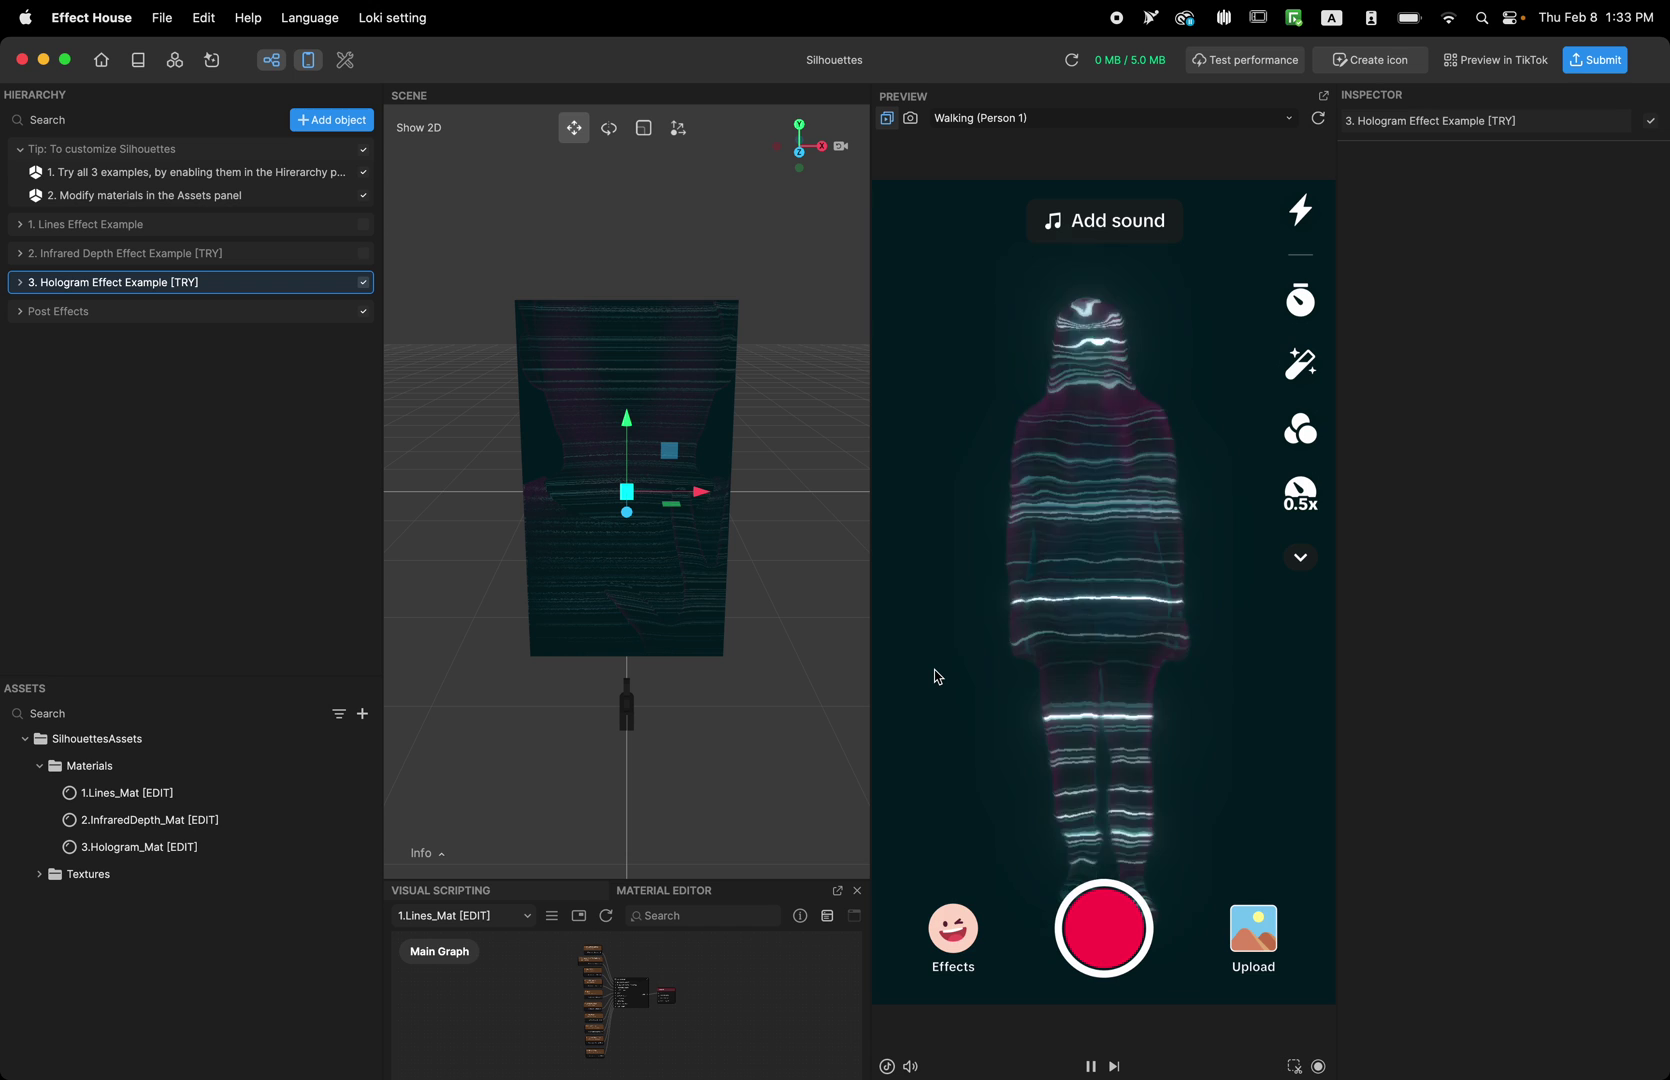
{"action": "left_click", "coordinate": [363, 282]}
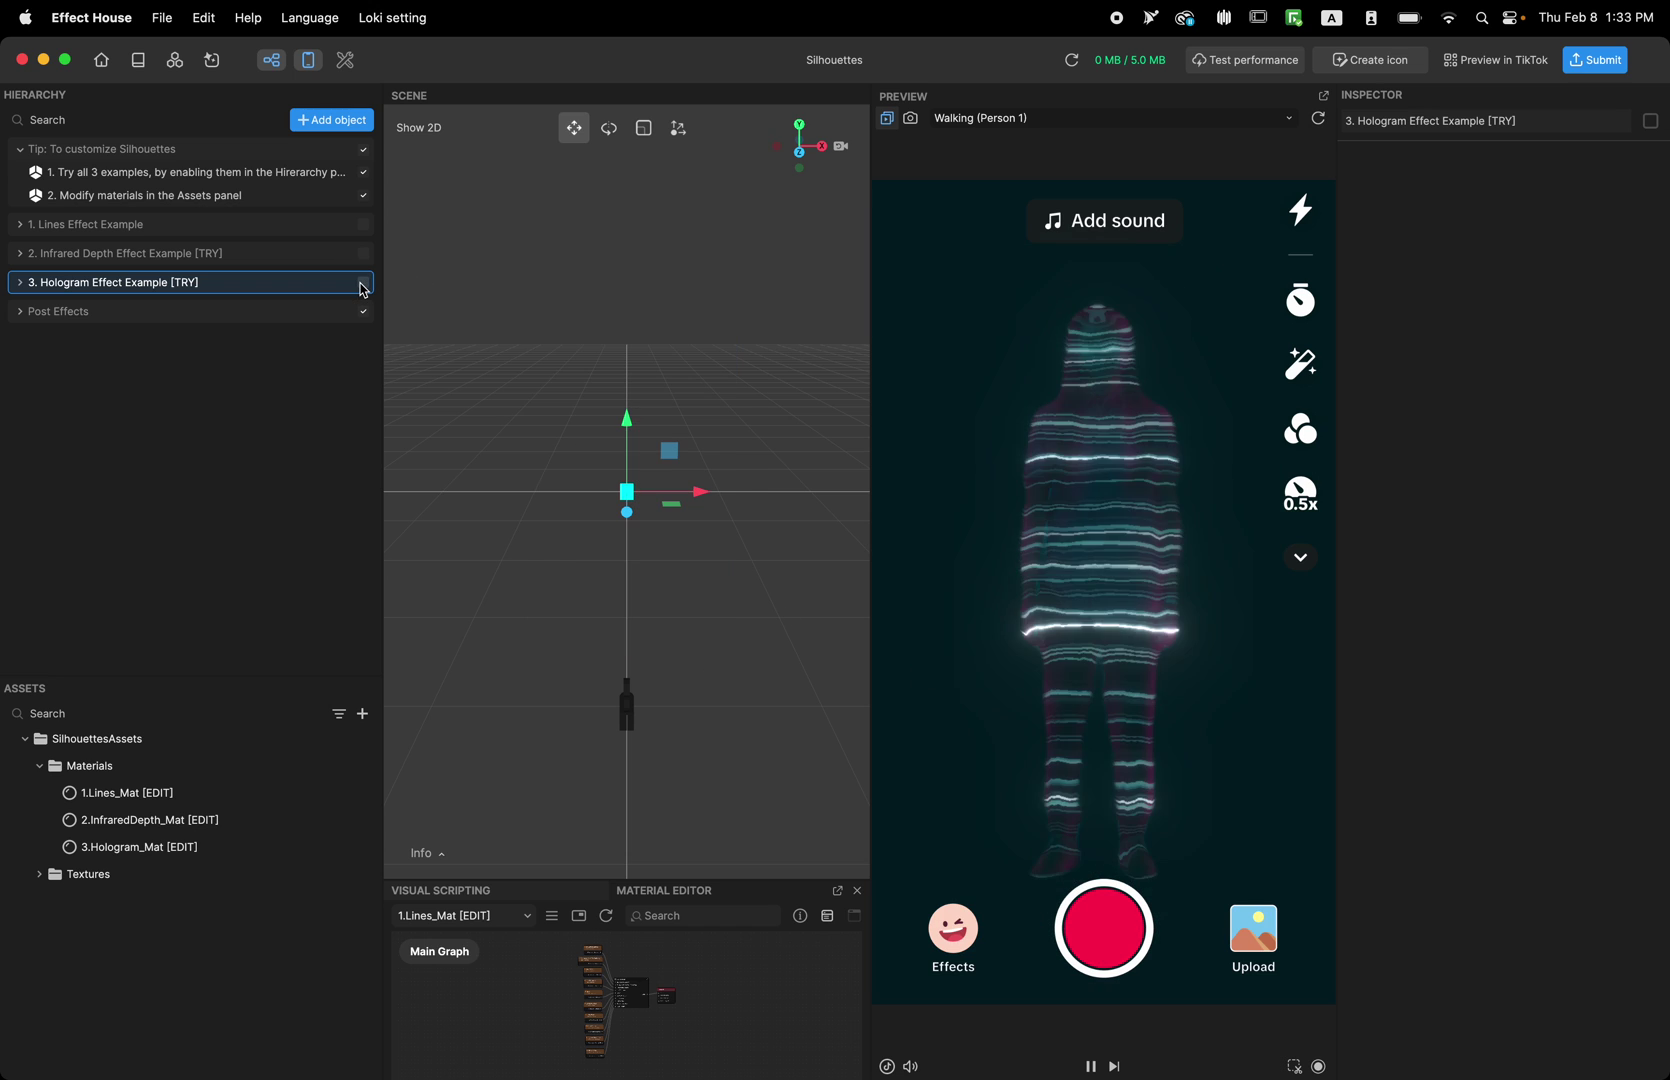
{"action": "left_click", "coordinate": [363, 224]}
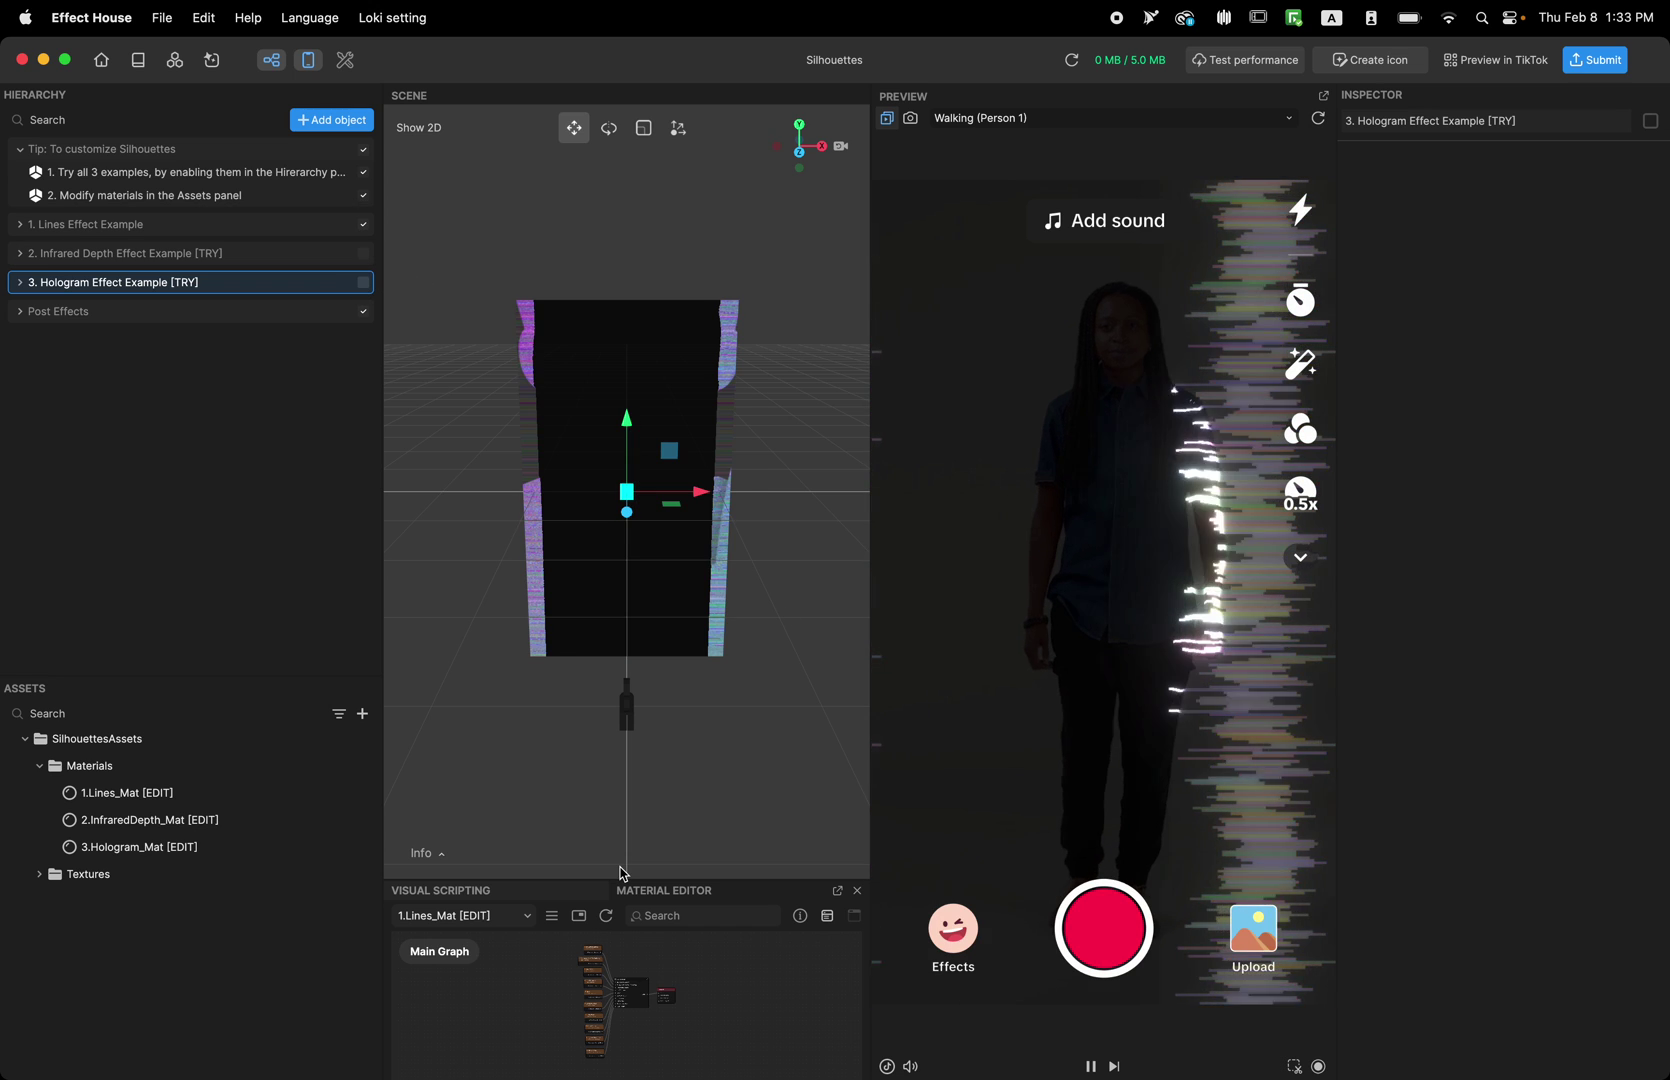
Make the node graph area taller and expand the Lines Effect Example to inspect its Lines Effect image object.
{"action": "left_click_drag", "start_coordinate": [625, 884], "coordinate": [640, 645]}
{"action": "left_click_drag", "start_coordinate": [671, 899], "coordinate": [651, 978]}
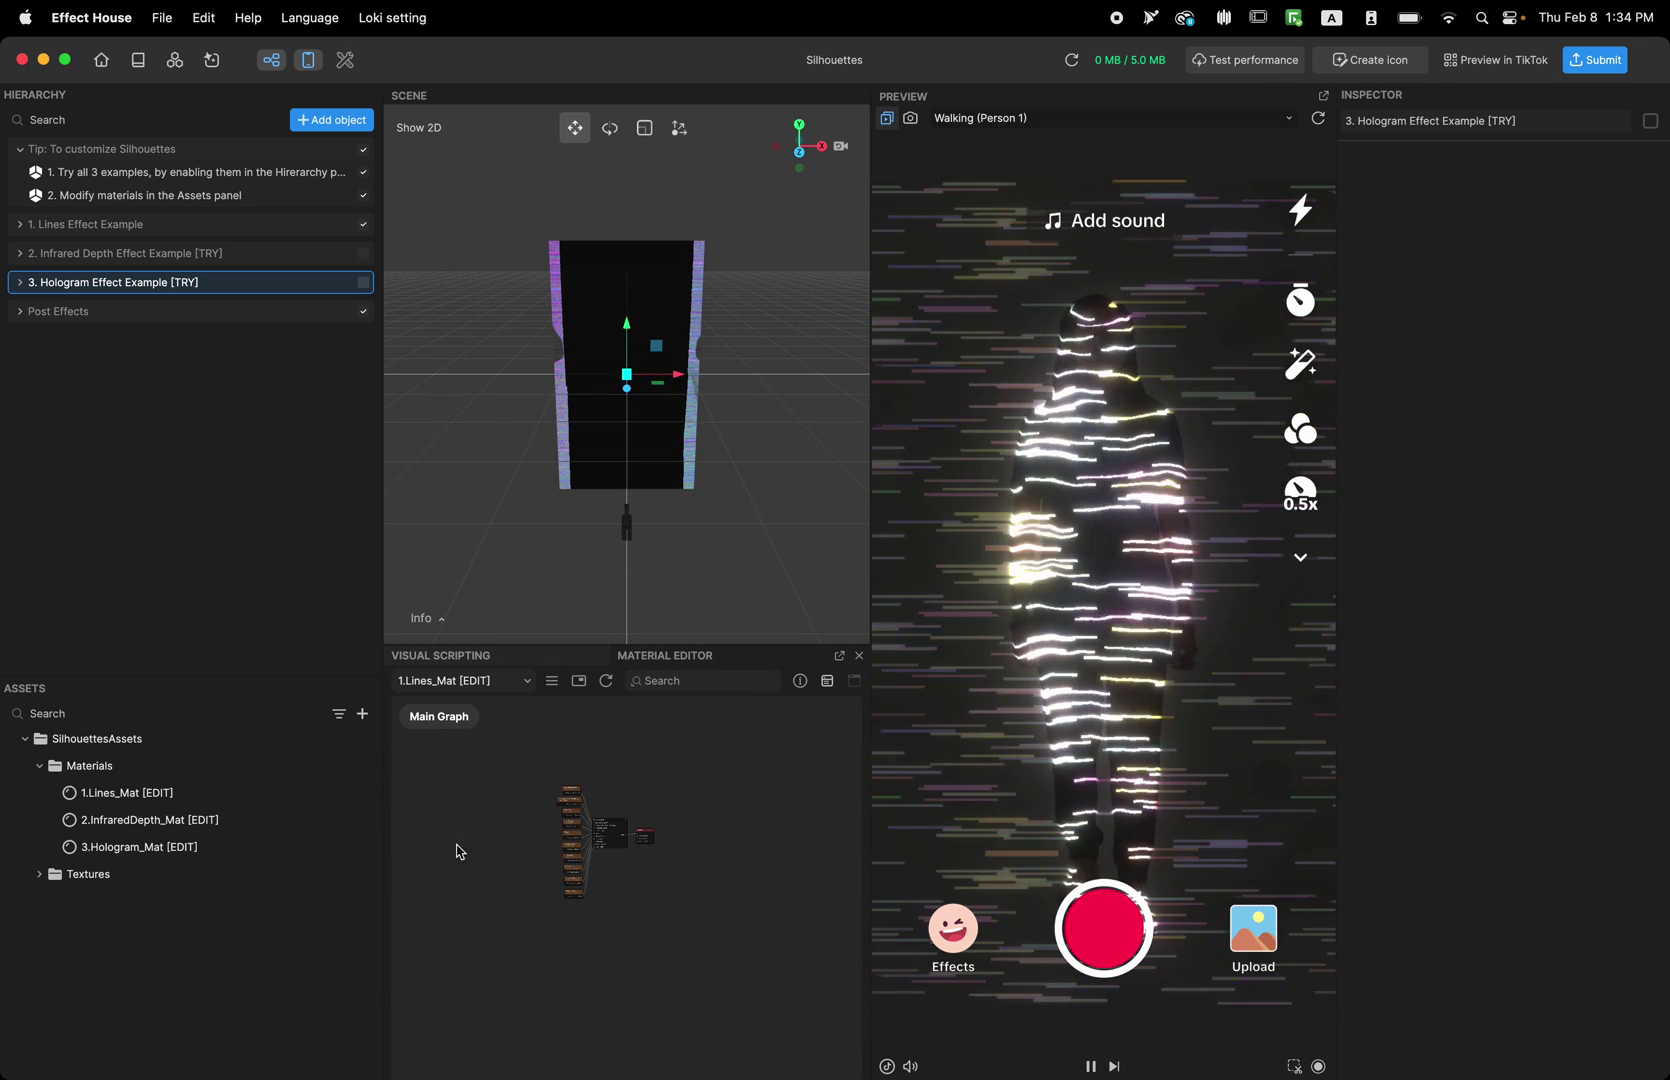
{"action": "left_click", "coordinate": [19, 226]}
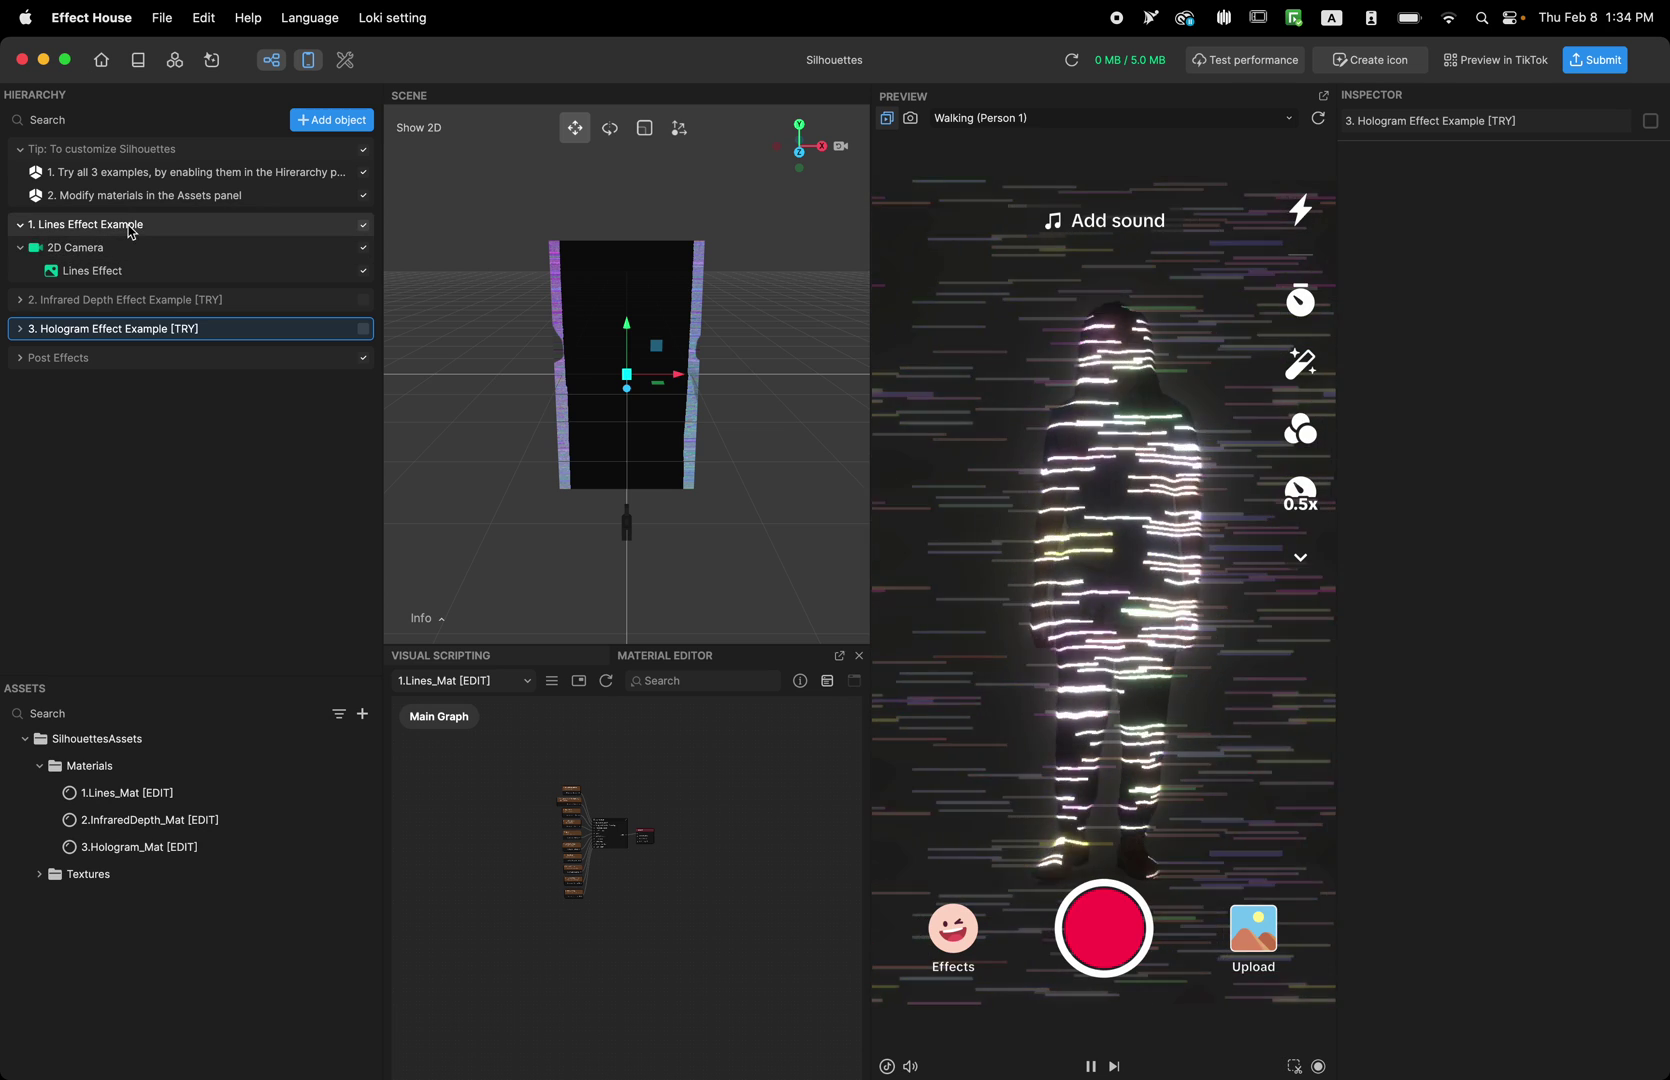
{"action": "left_click", "coordinate": [130, 227]}
{"action": "left_click", "coordinate": [105, 272]}
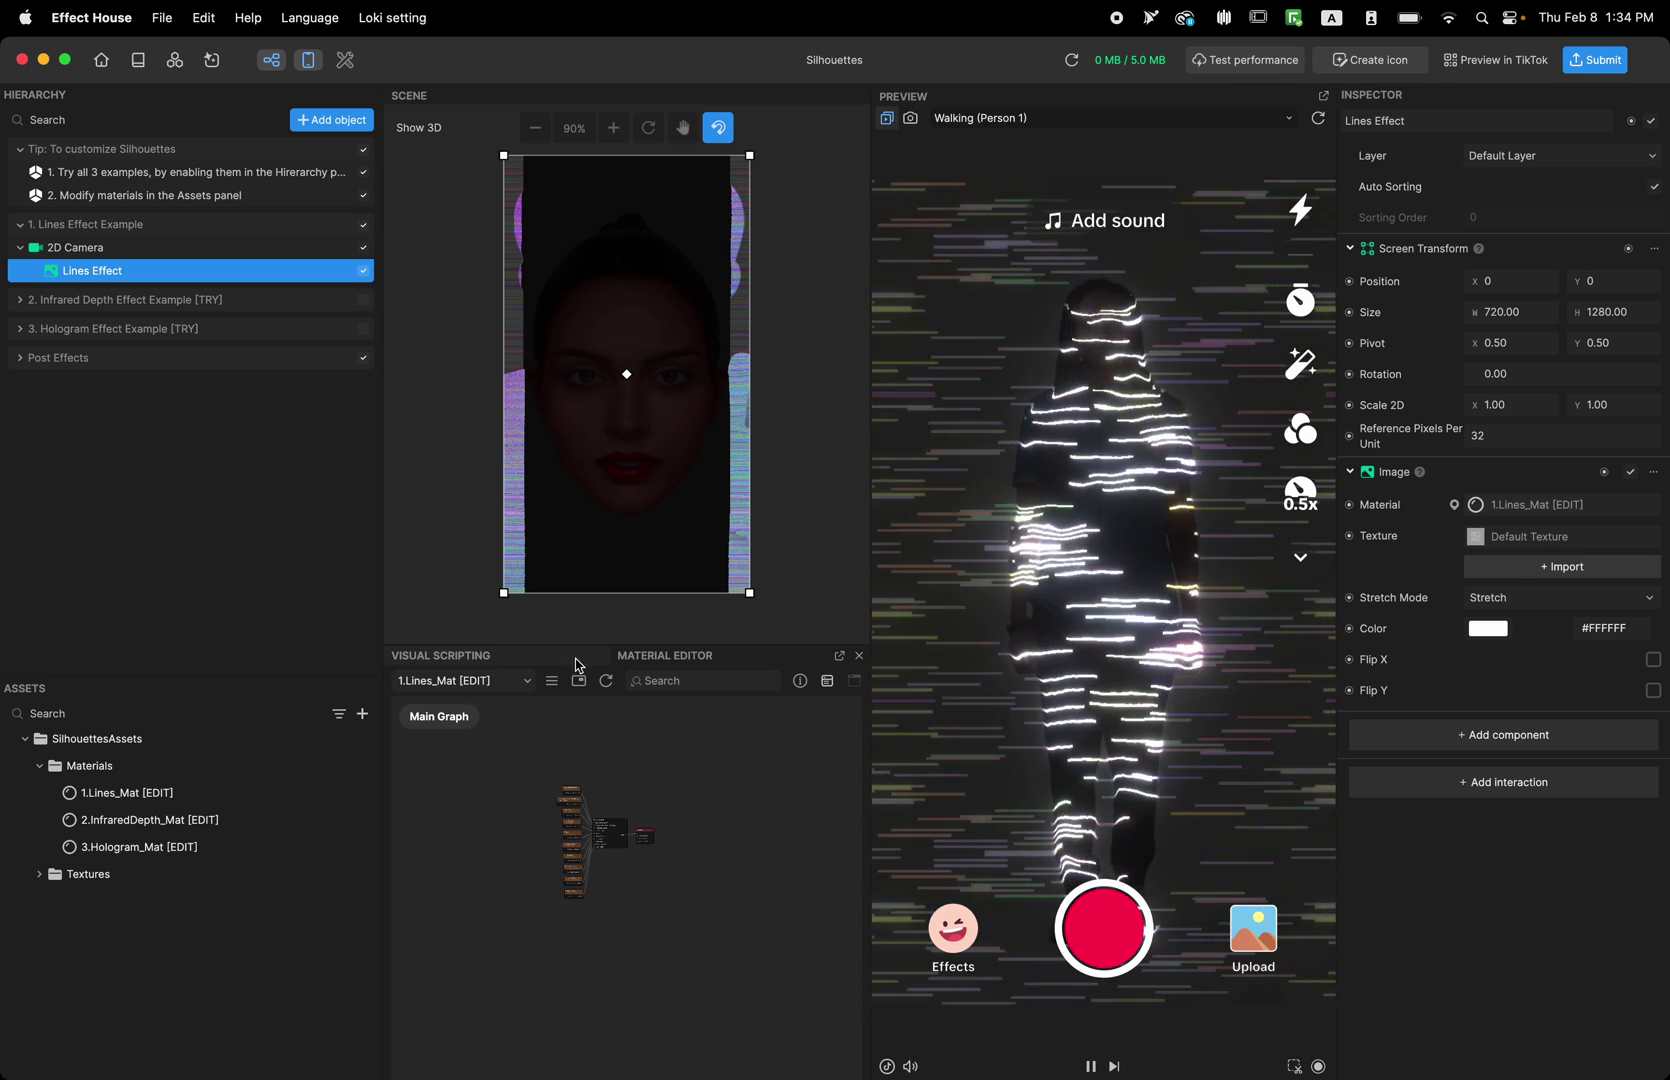
Widen the node graph area and select the 1.Lines_Mat material to examine its properties and parameter nodes.
{"action": "left_click", "coordinate": [145, 795]}
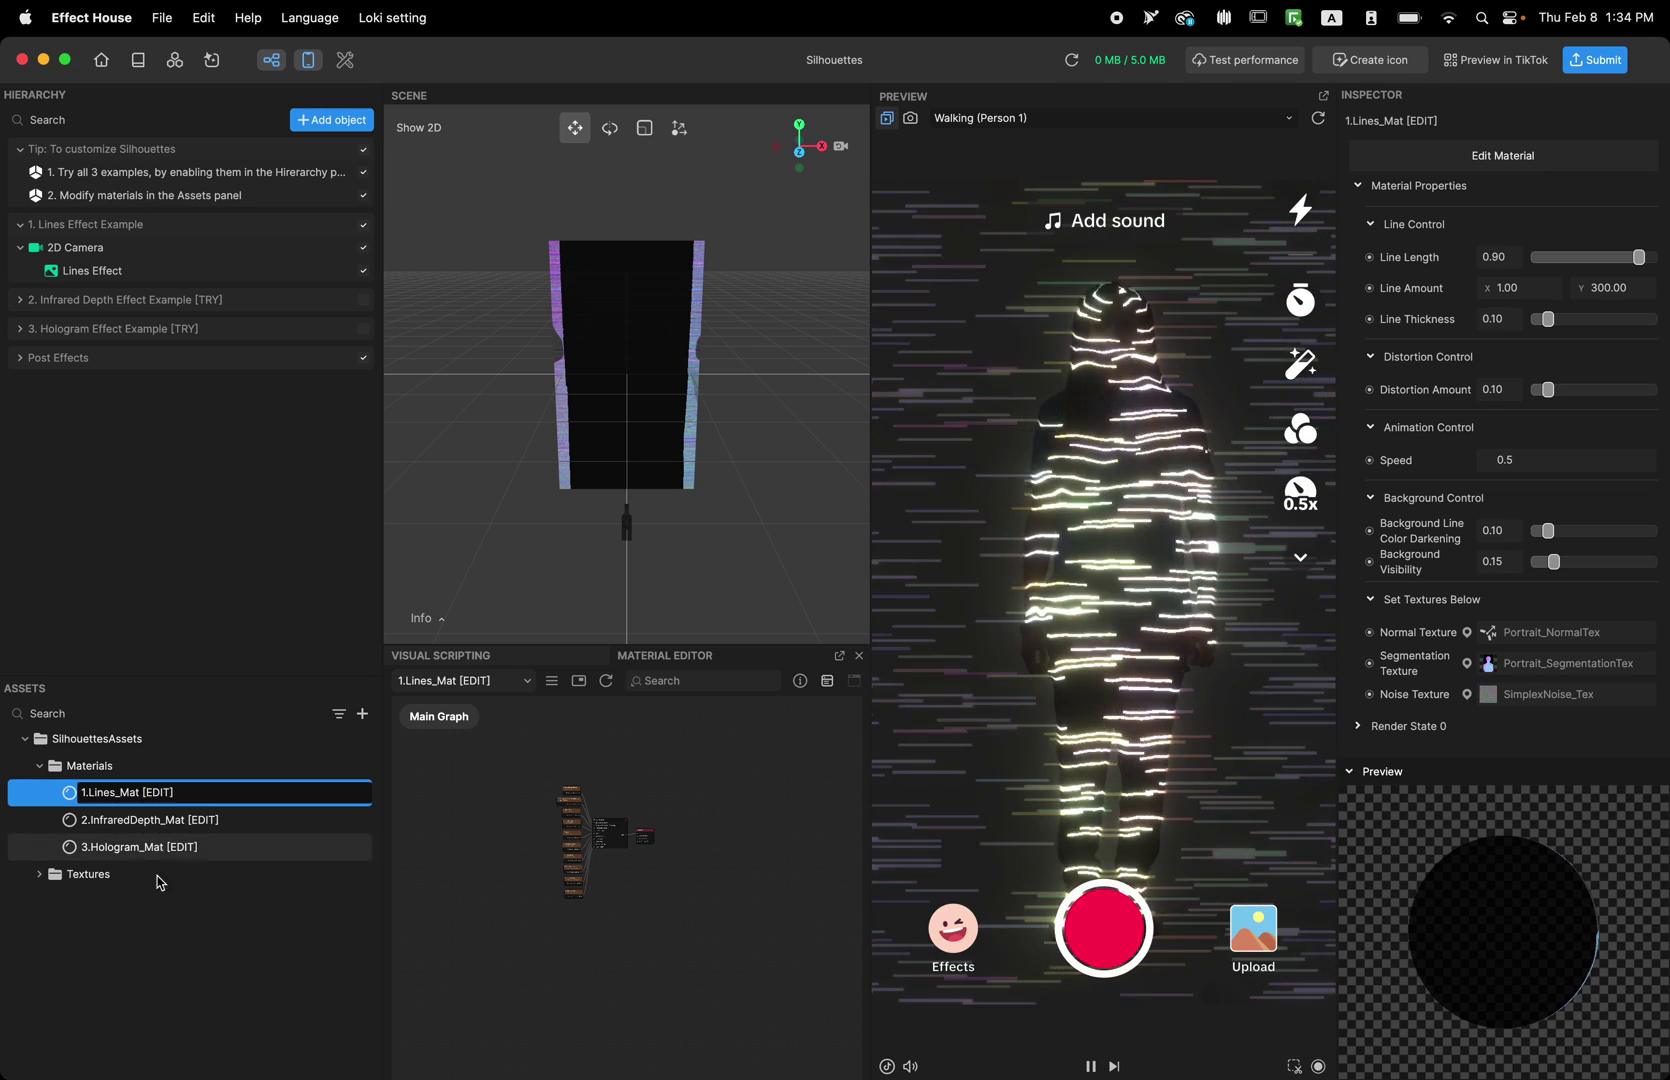
{"action": "left_click", "coordinate": [186, 925]}
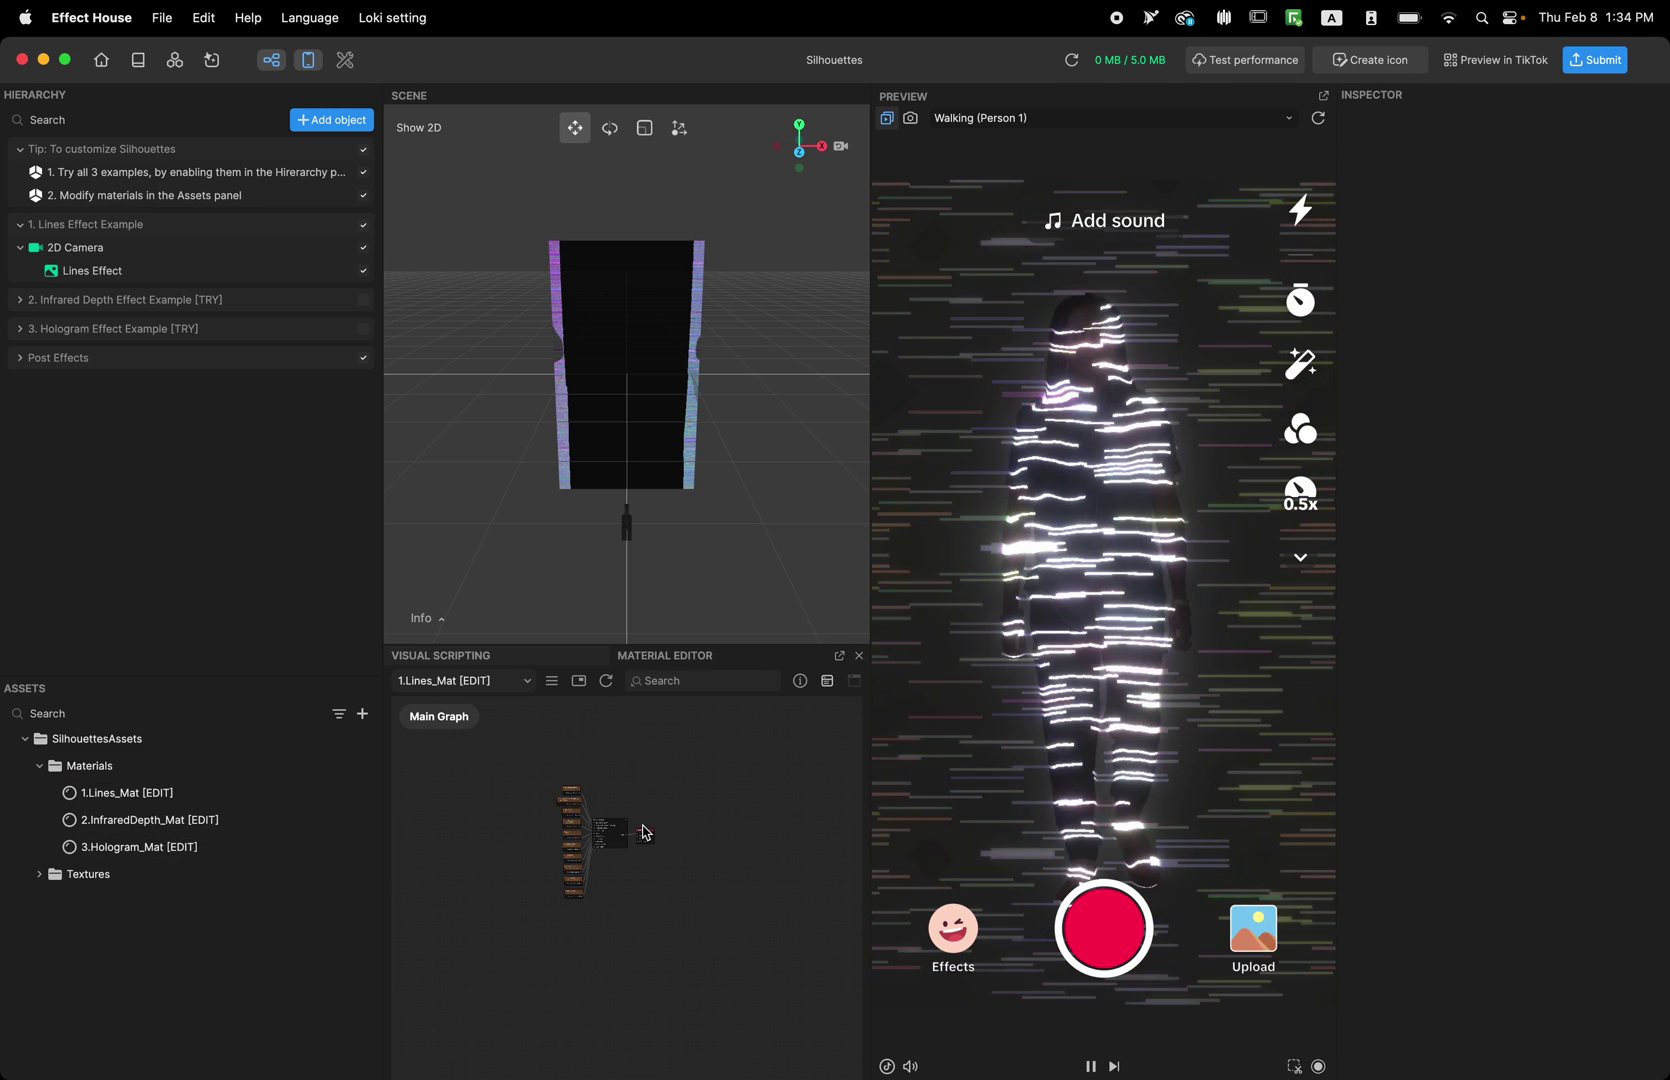
{"action": "left_click_drag", "start_coordinate": [381, 693], "coordinate": [207, 672]}
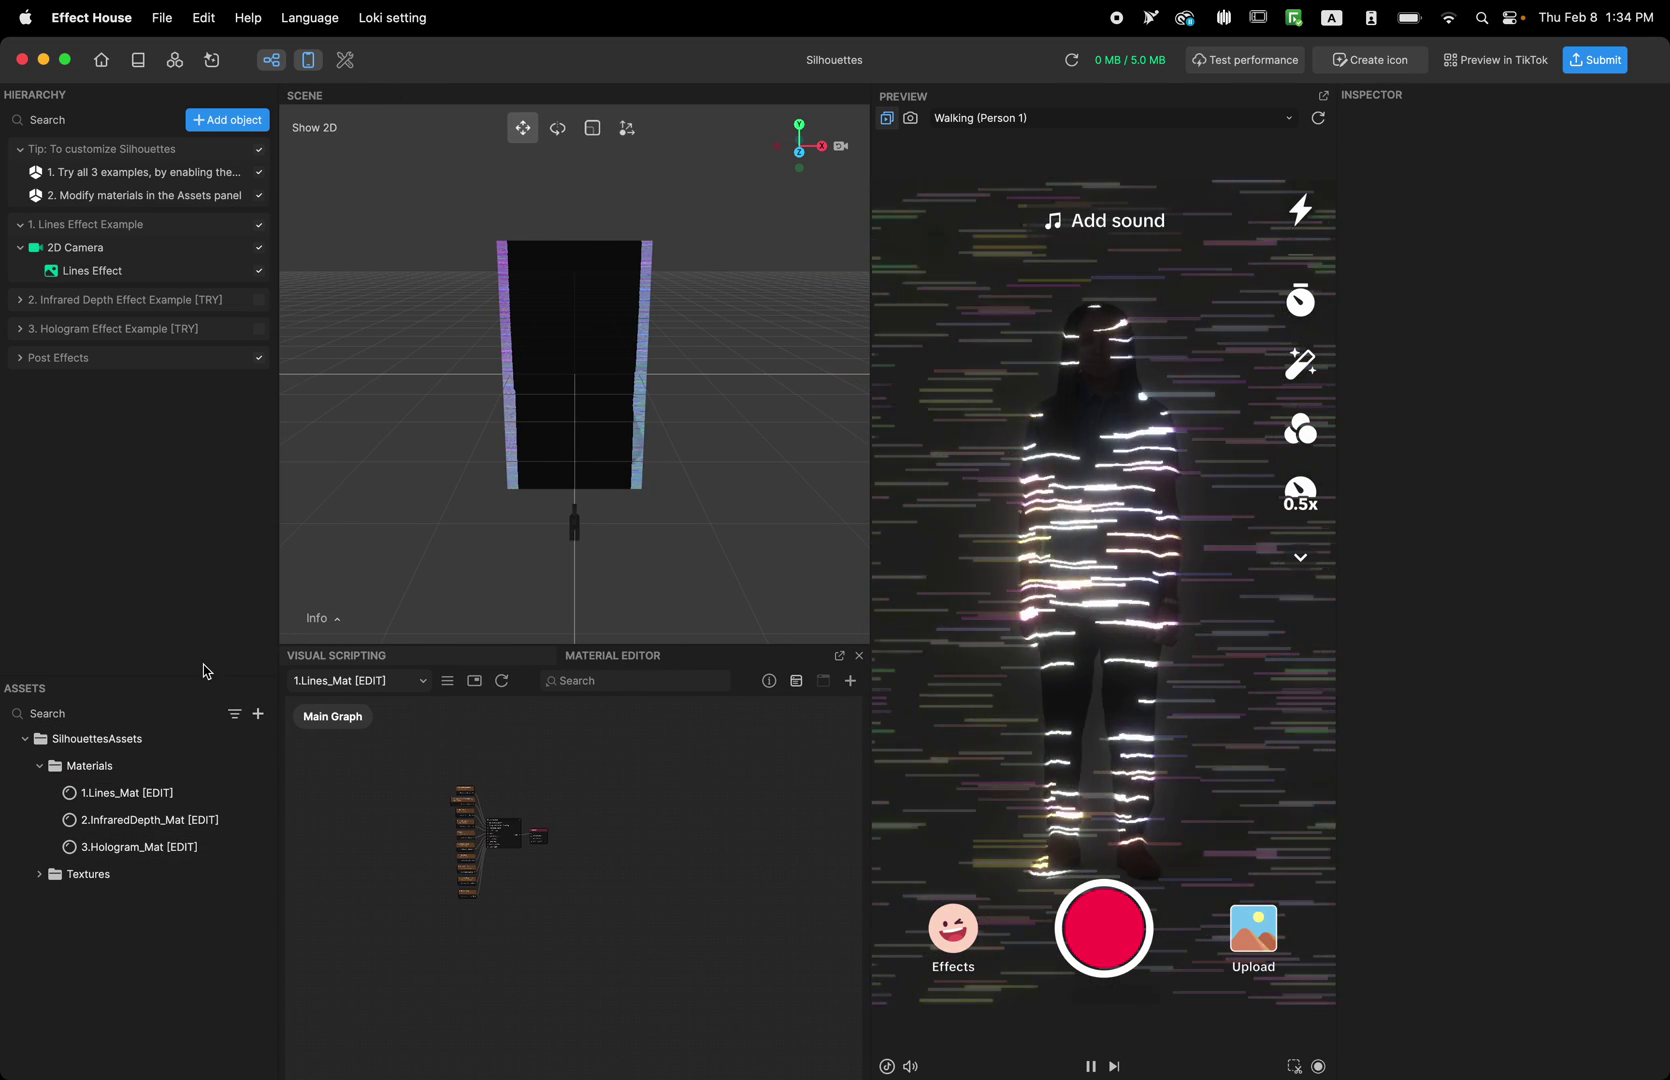
{"action": "left_click_drag", "start_coordinate": [473, 855], "coordinate": [380, 813]}
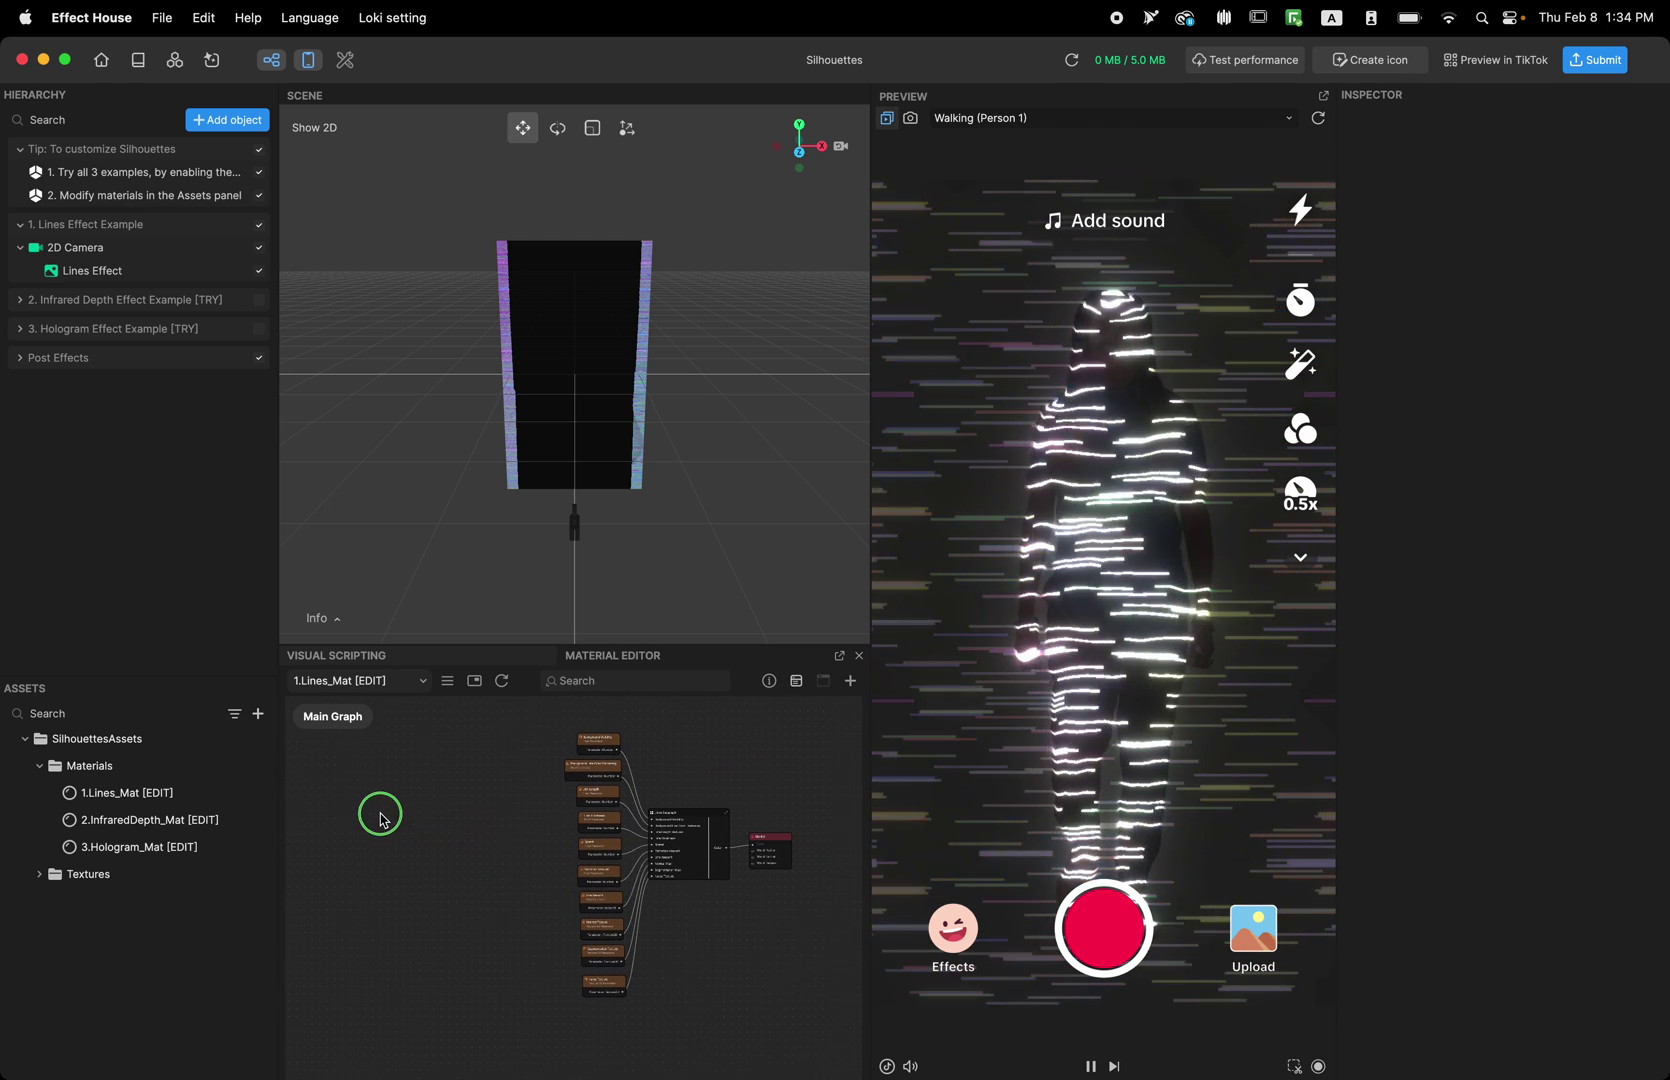
{"action": "left_click_drag", "start_coordinate": [475, 850], "coordinate": [309, 962]}
{"action": "left_click", "coordinate": [168, 792]}
{"action": "scroll", "coordinate": [393, 882], "scroll_direction": "up", "scroll_amount": 5}
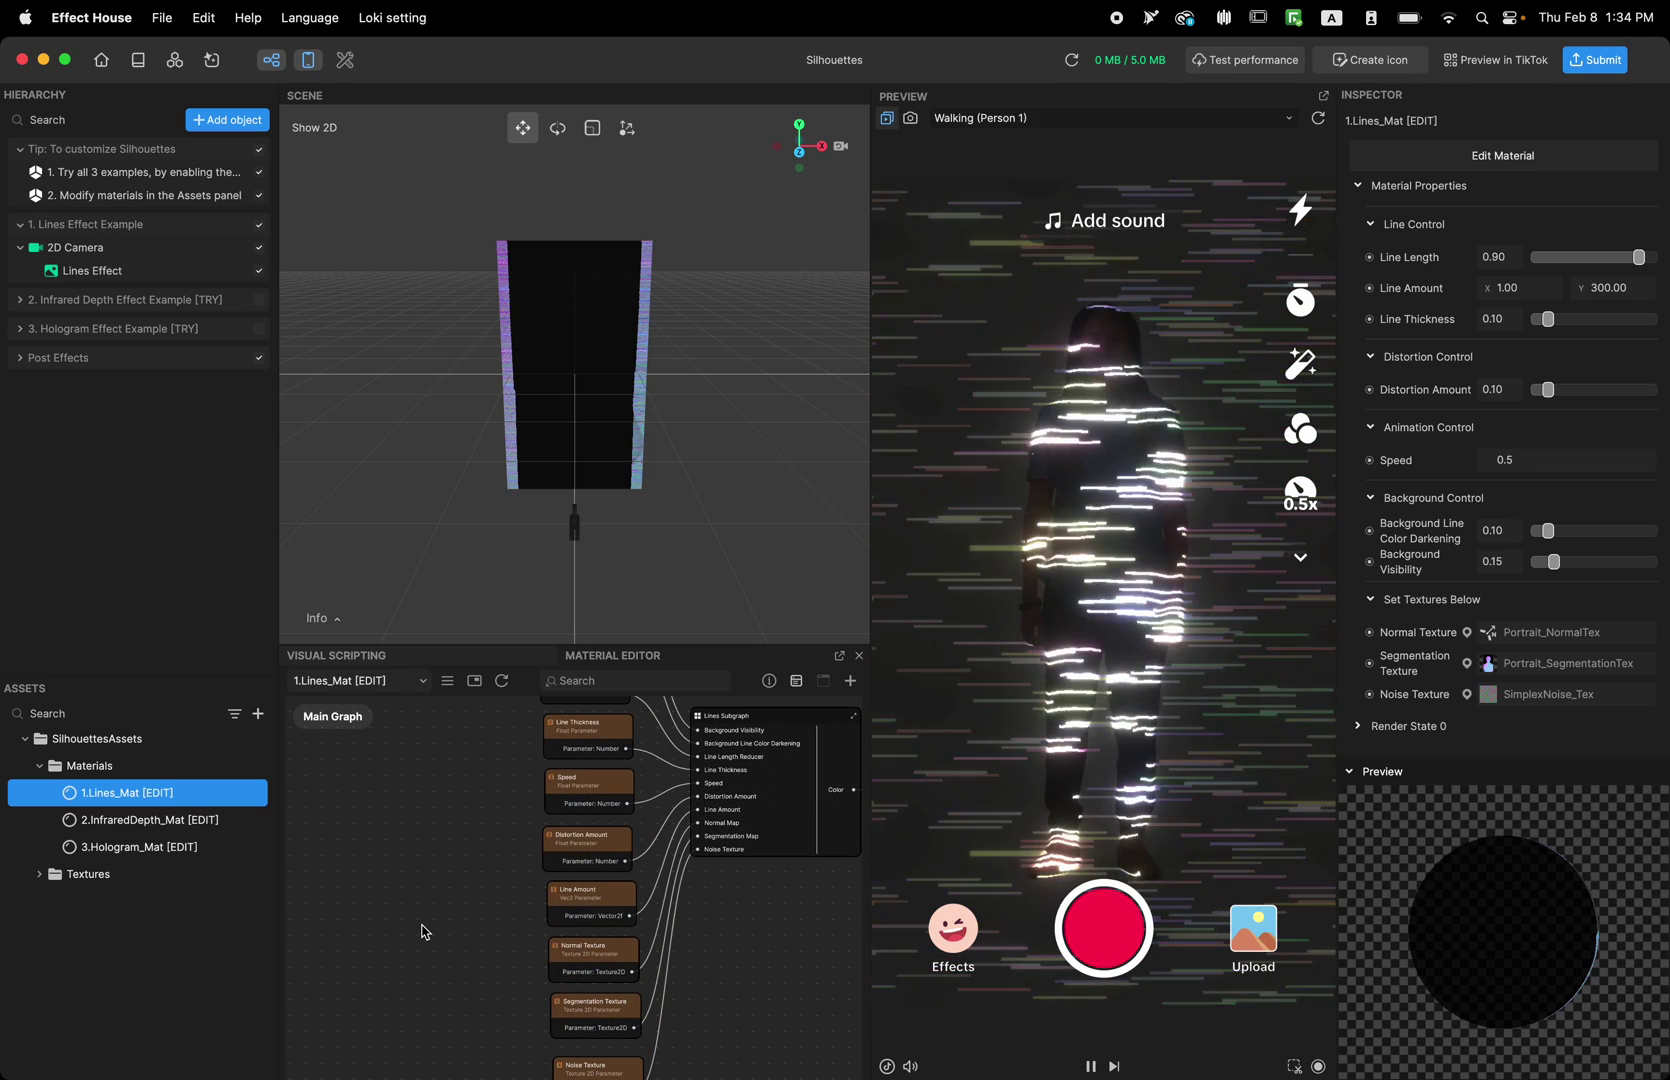
{"action": "left_click_drag", "start_coordinate": [421, 932], "coordinate": [325, 1007]}
{"action": "scroll", "coordinate": [325, 1007], "scroll_direction": "down", "scroll_amount": 3}
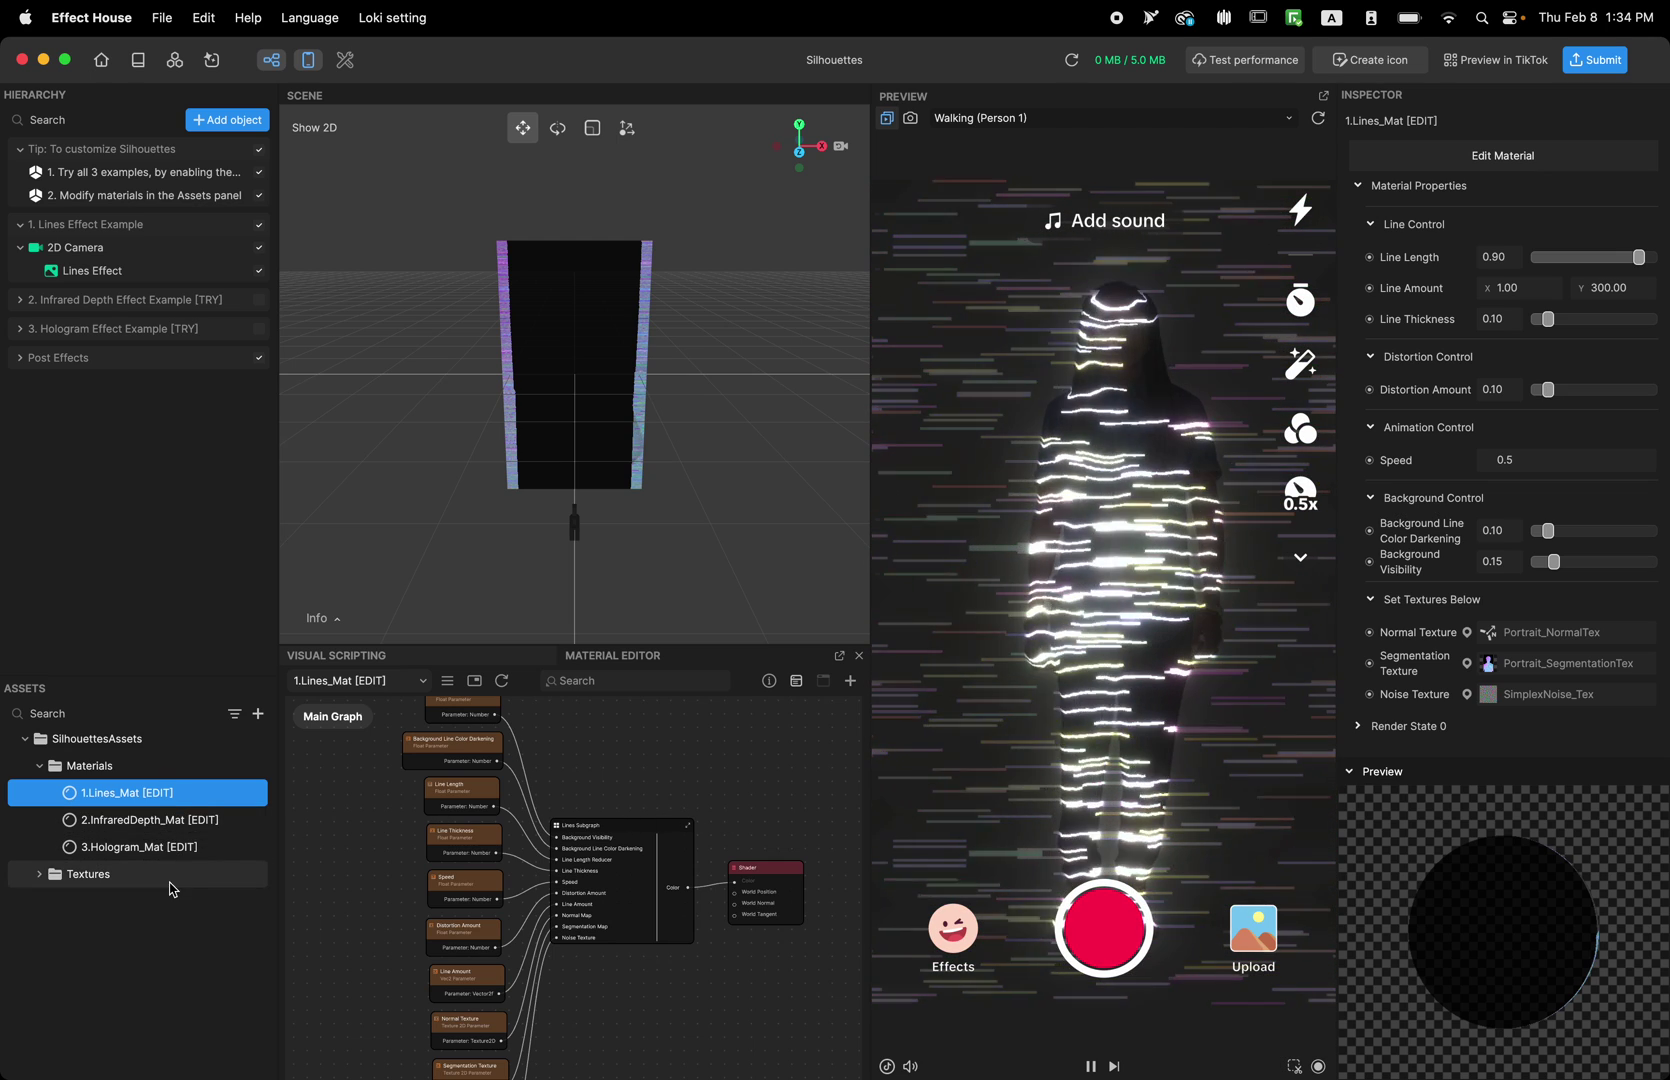
Open the Lines Subgraph, look through its node network from inputs to output, and return to the main graph.
{"action": "left_click", "coordinate": [623, 835]}
{"action": "double_click", "coordinate": [623, 835]}
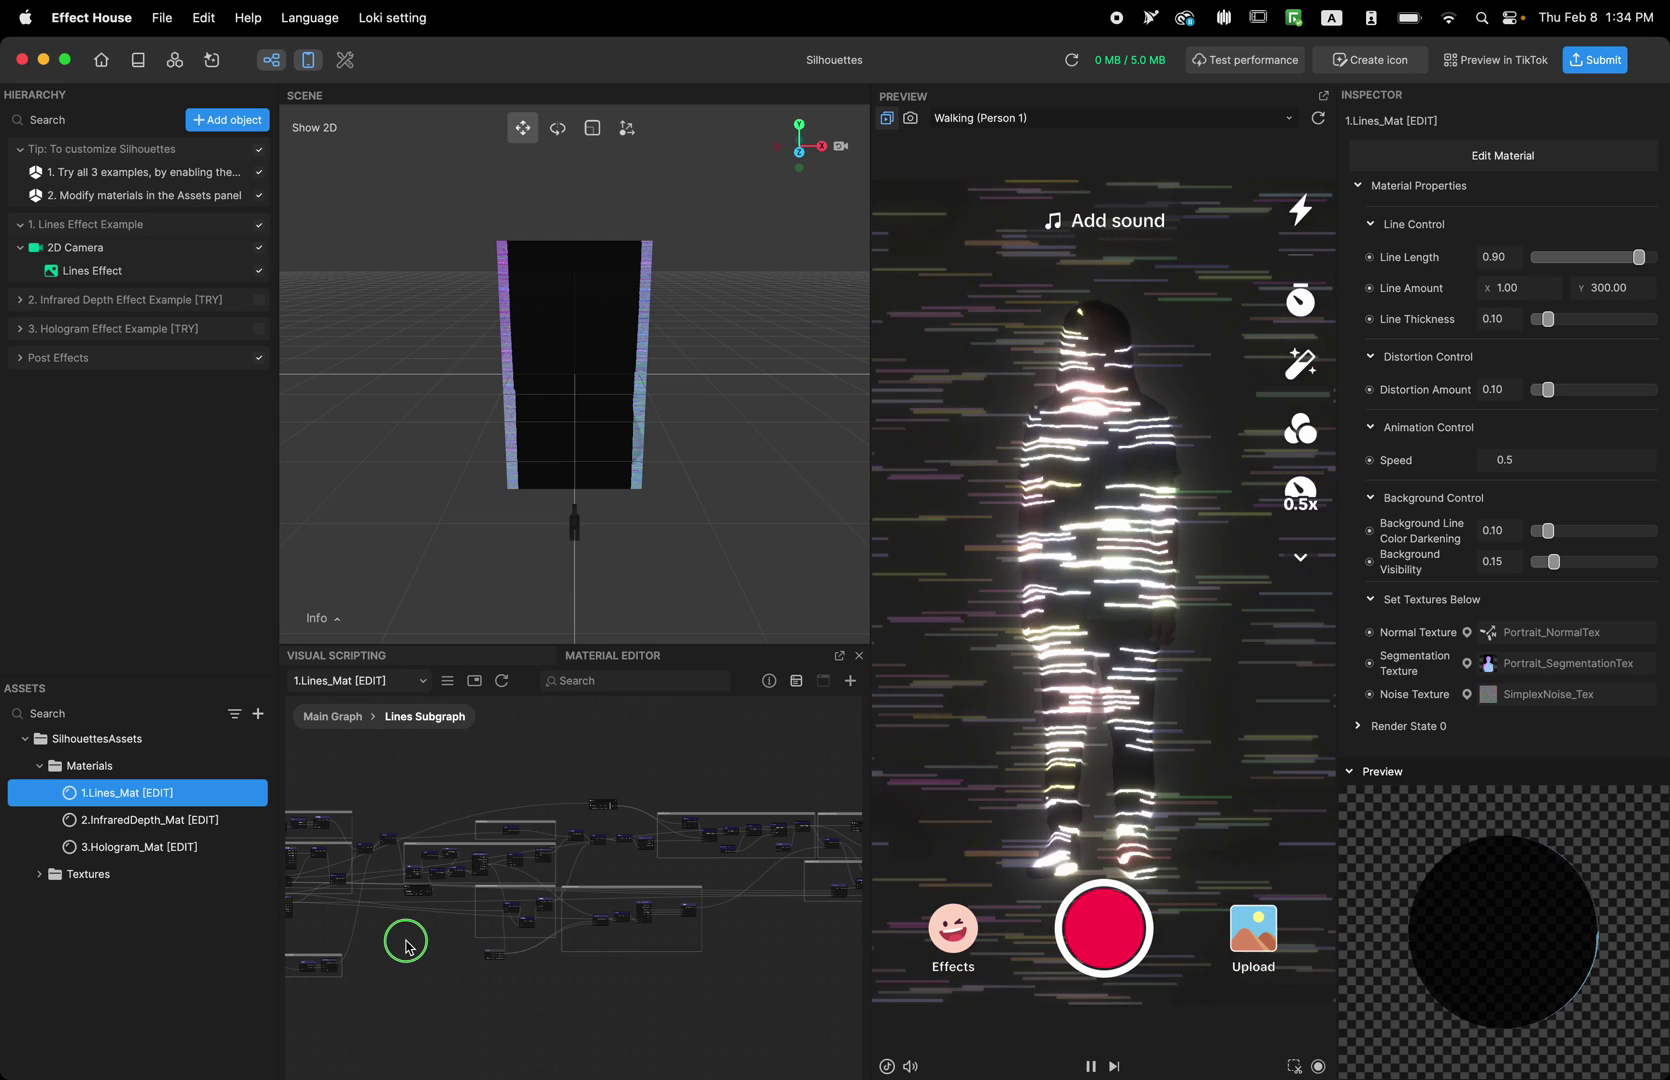
{"action": "scroll", "coordinate": [518, 847], "scroll_direction": "up", "scroll_amount": 5}
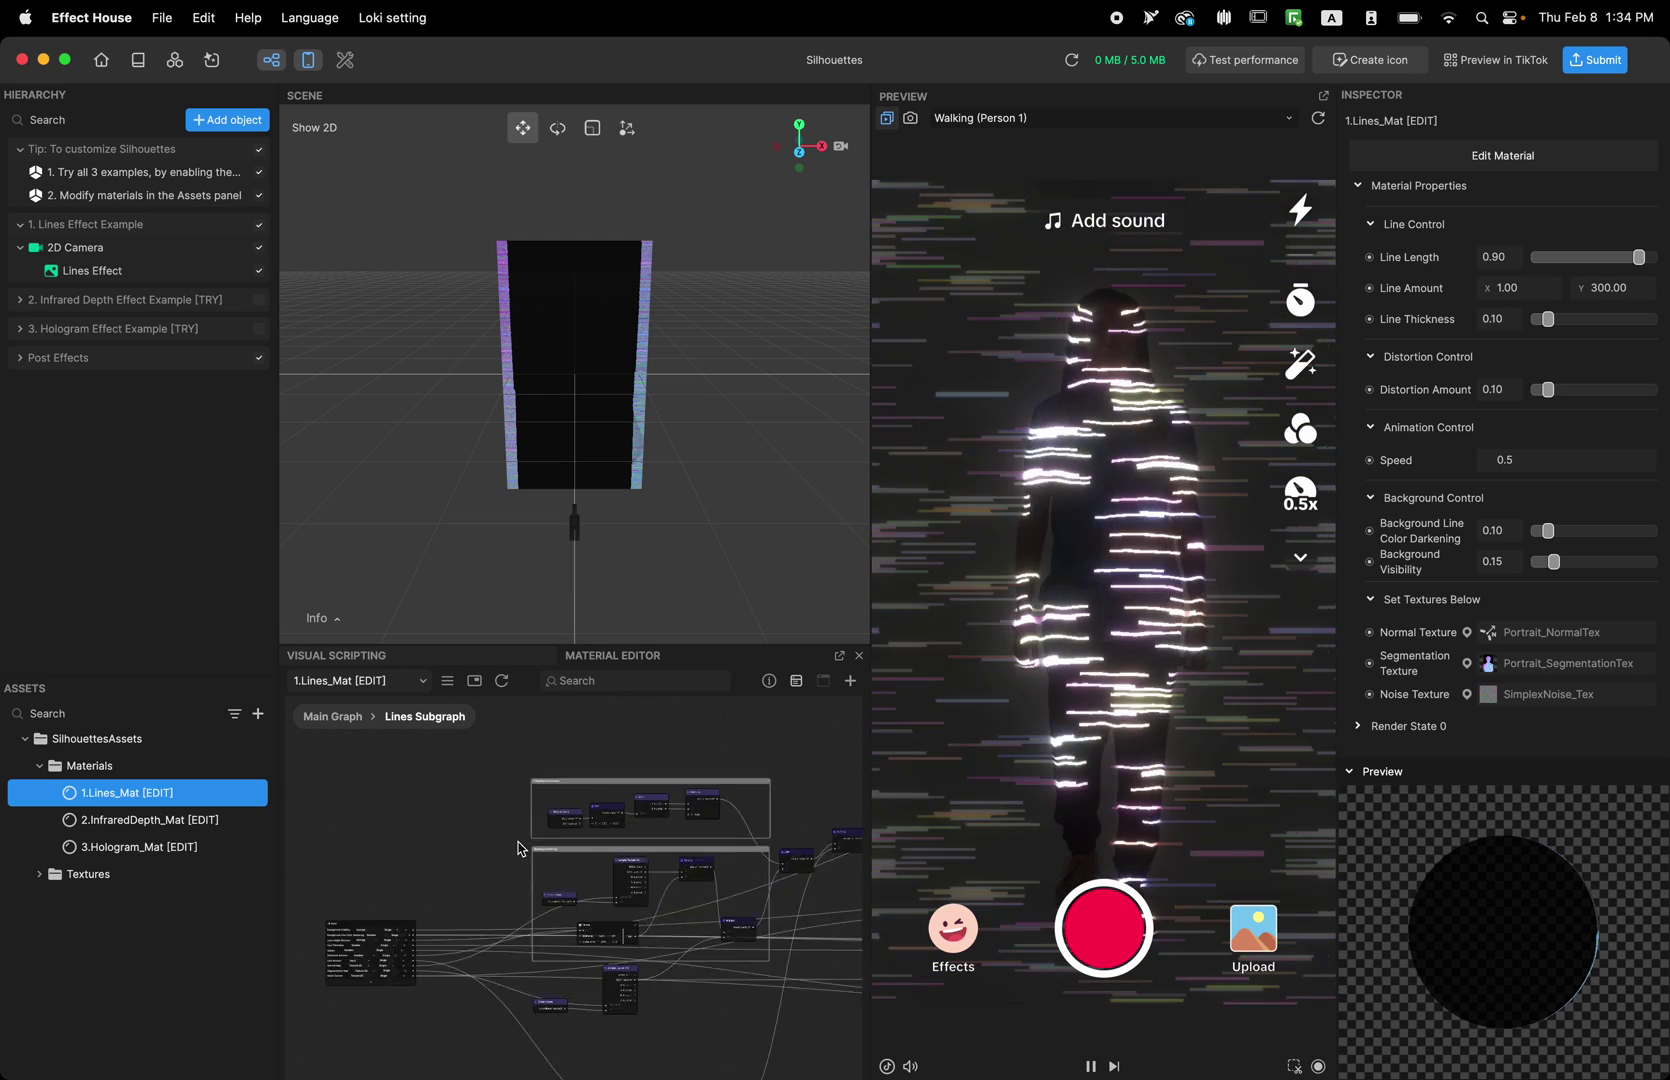
{"action": "scroll", "coordinate": [518, 847], "scroll_direction": "down", "scroll_amount": 5}
{"action": "left_click_drag", "start_coordinate": [706, 966], "coordinate": [473, 958]}
{"action": "left_click_drag", "start_coordinate": [730, 968], "coordinate": [446, 982]}
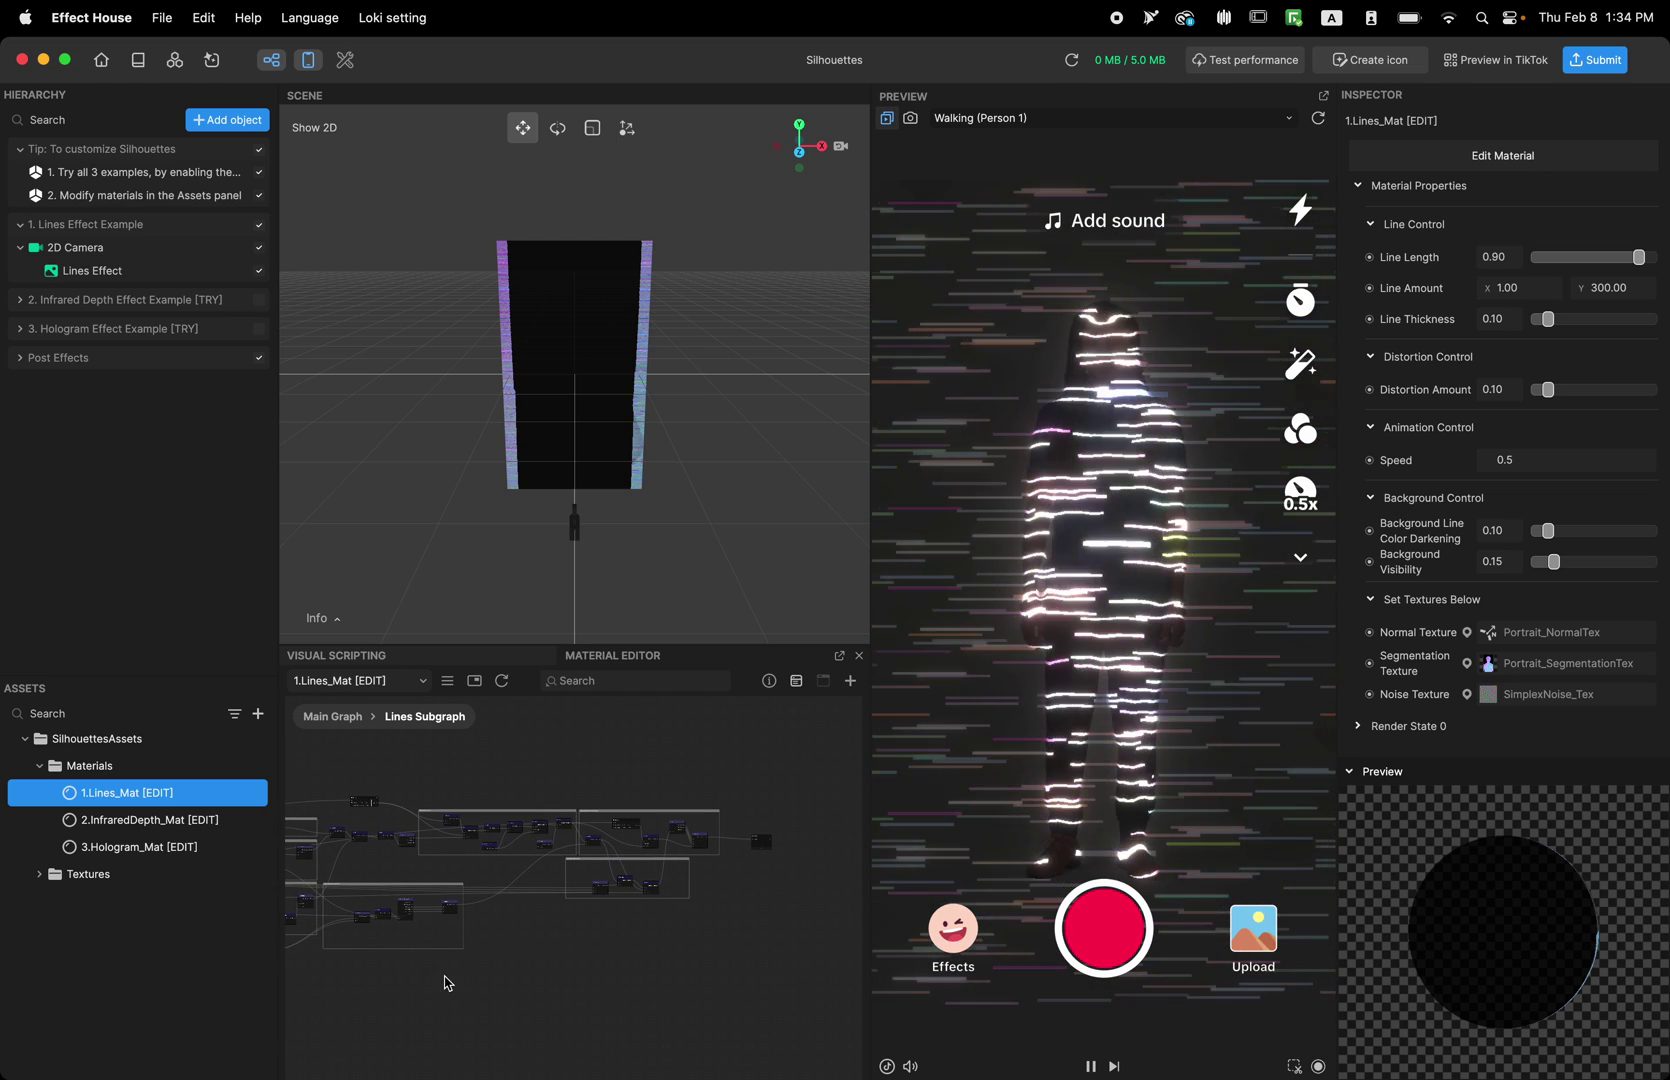
{"action": "left_click", "coordinate": [340, 722]}
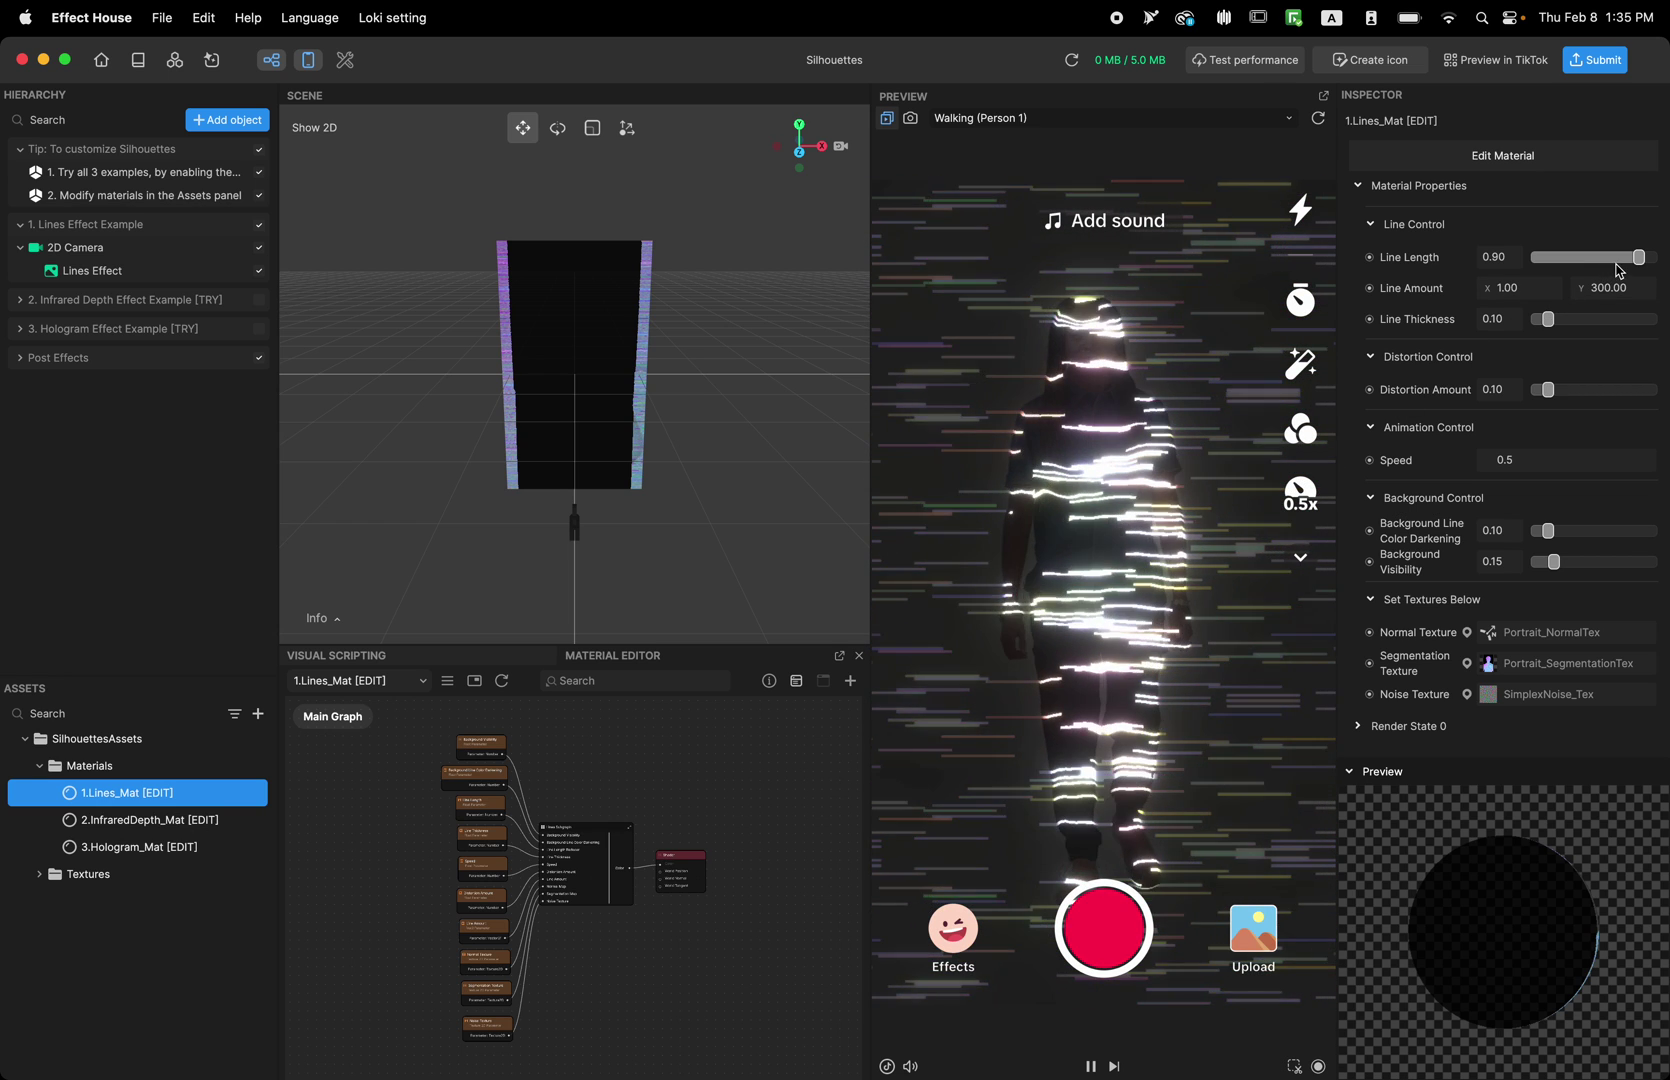
Set the lines material's Line Length to 0.00 and its Line Amount Y to 20.
{"action": "left_click_drag", "start_coordinate": [1645, 259], "coordinate": [1522, 262]}
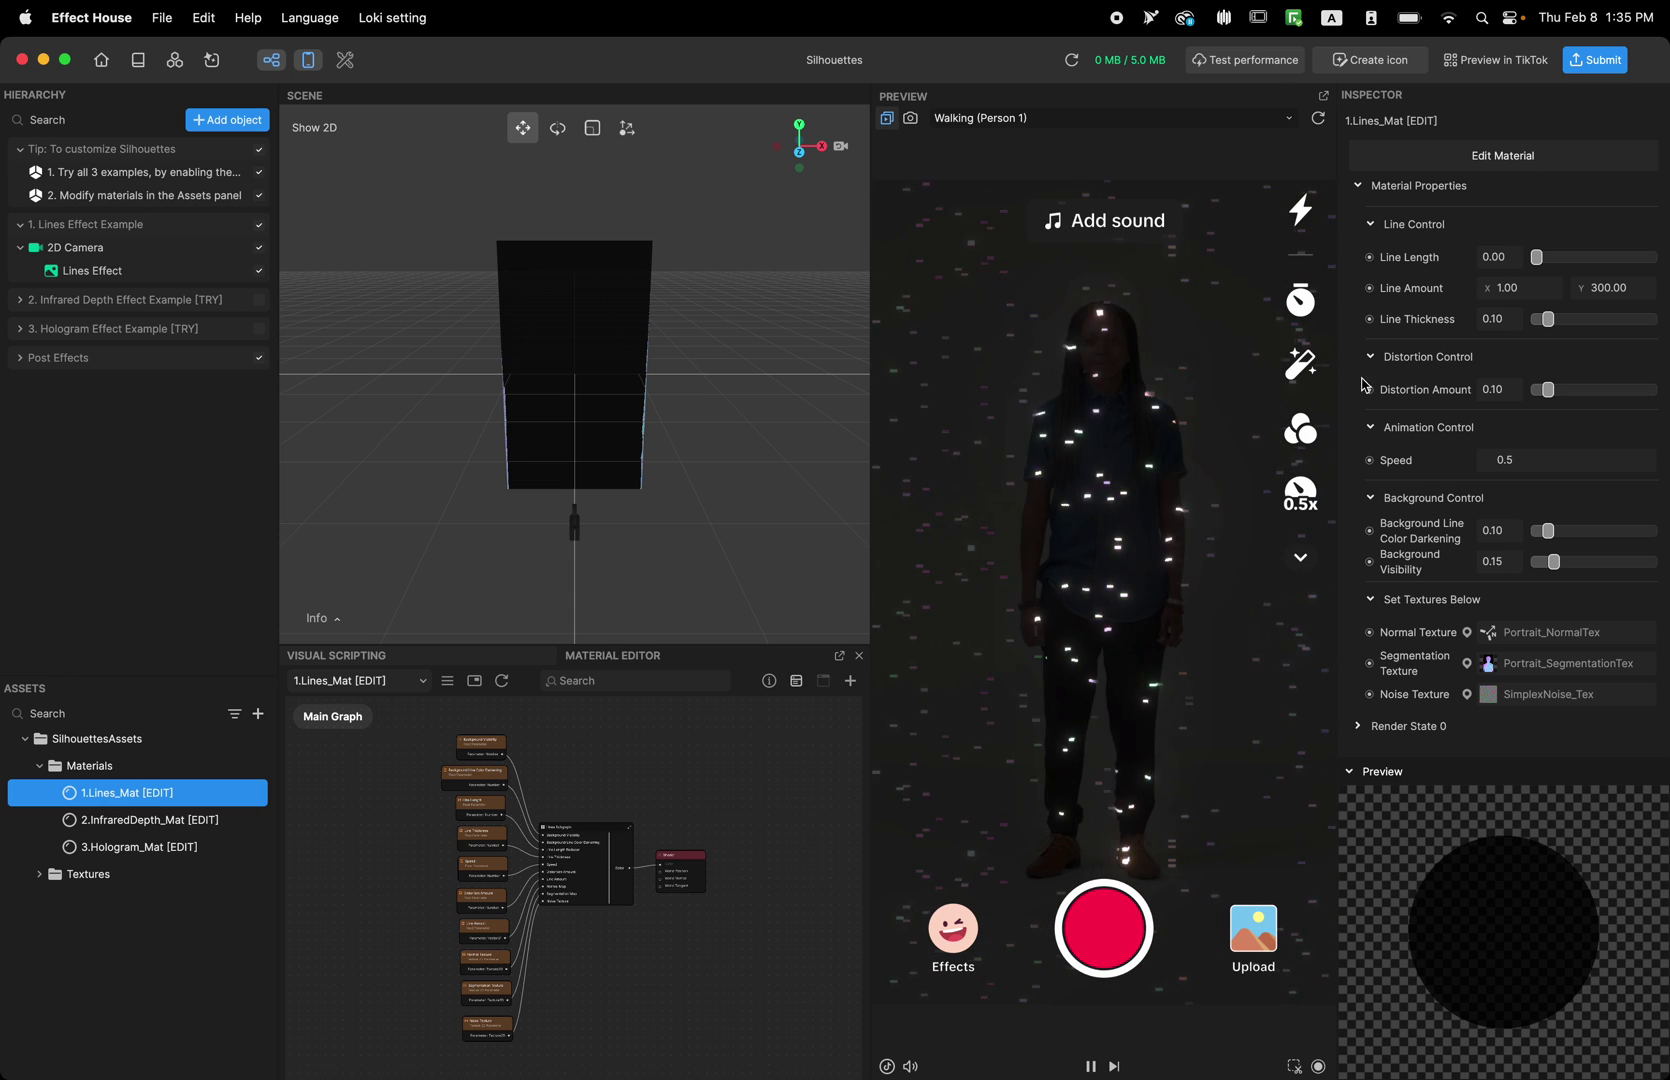
{"action": "left_click", "coordinate": [1632, 288]}
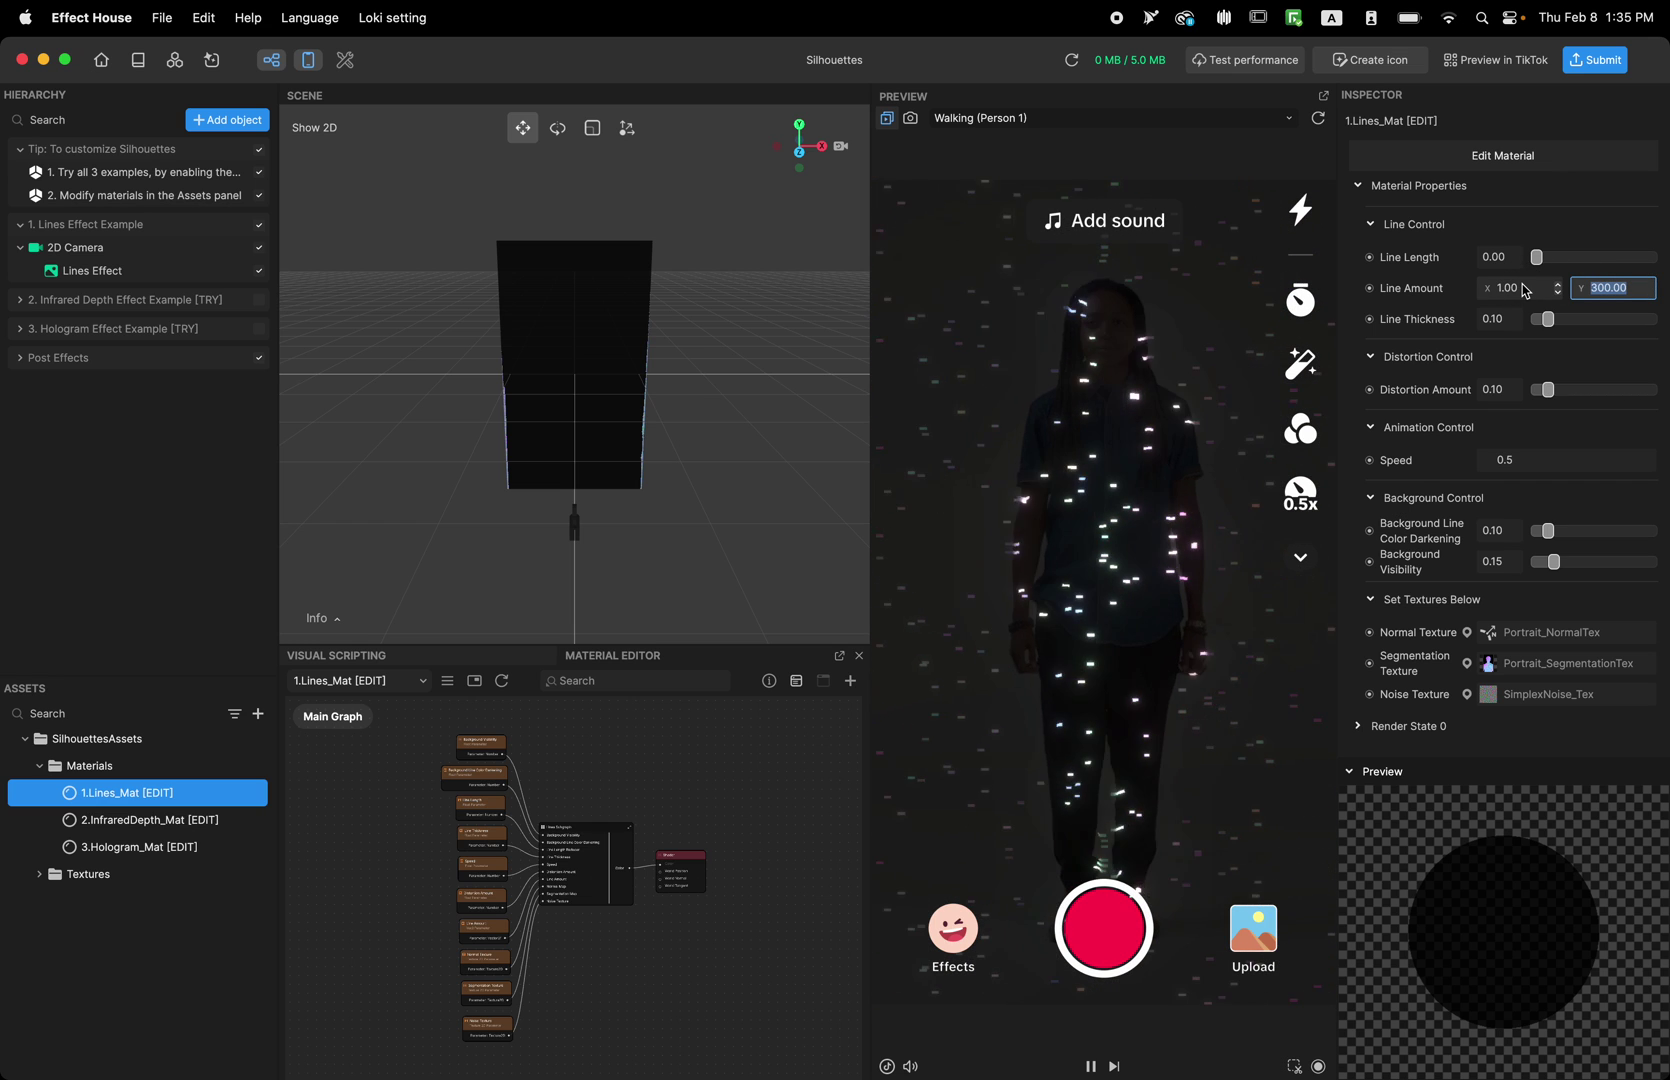
{"action": "type", "text": "20"}
{"action": "key", "text": "Return"}
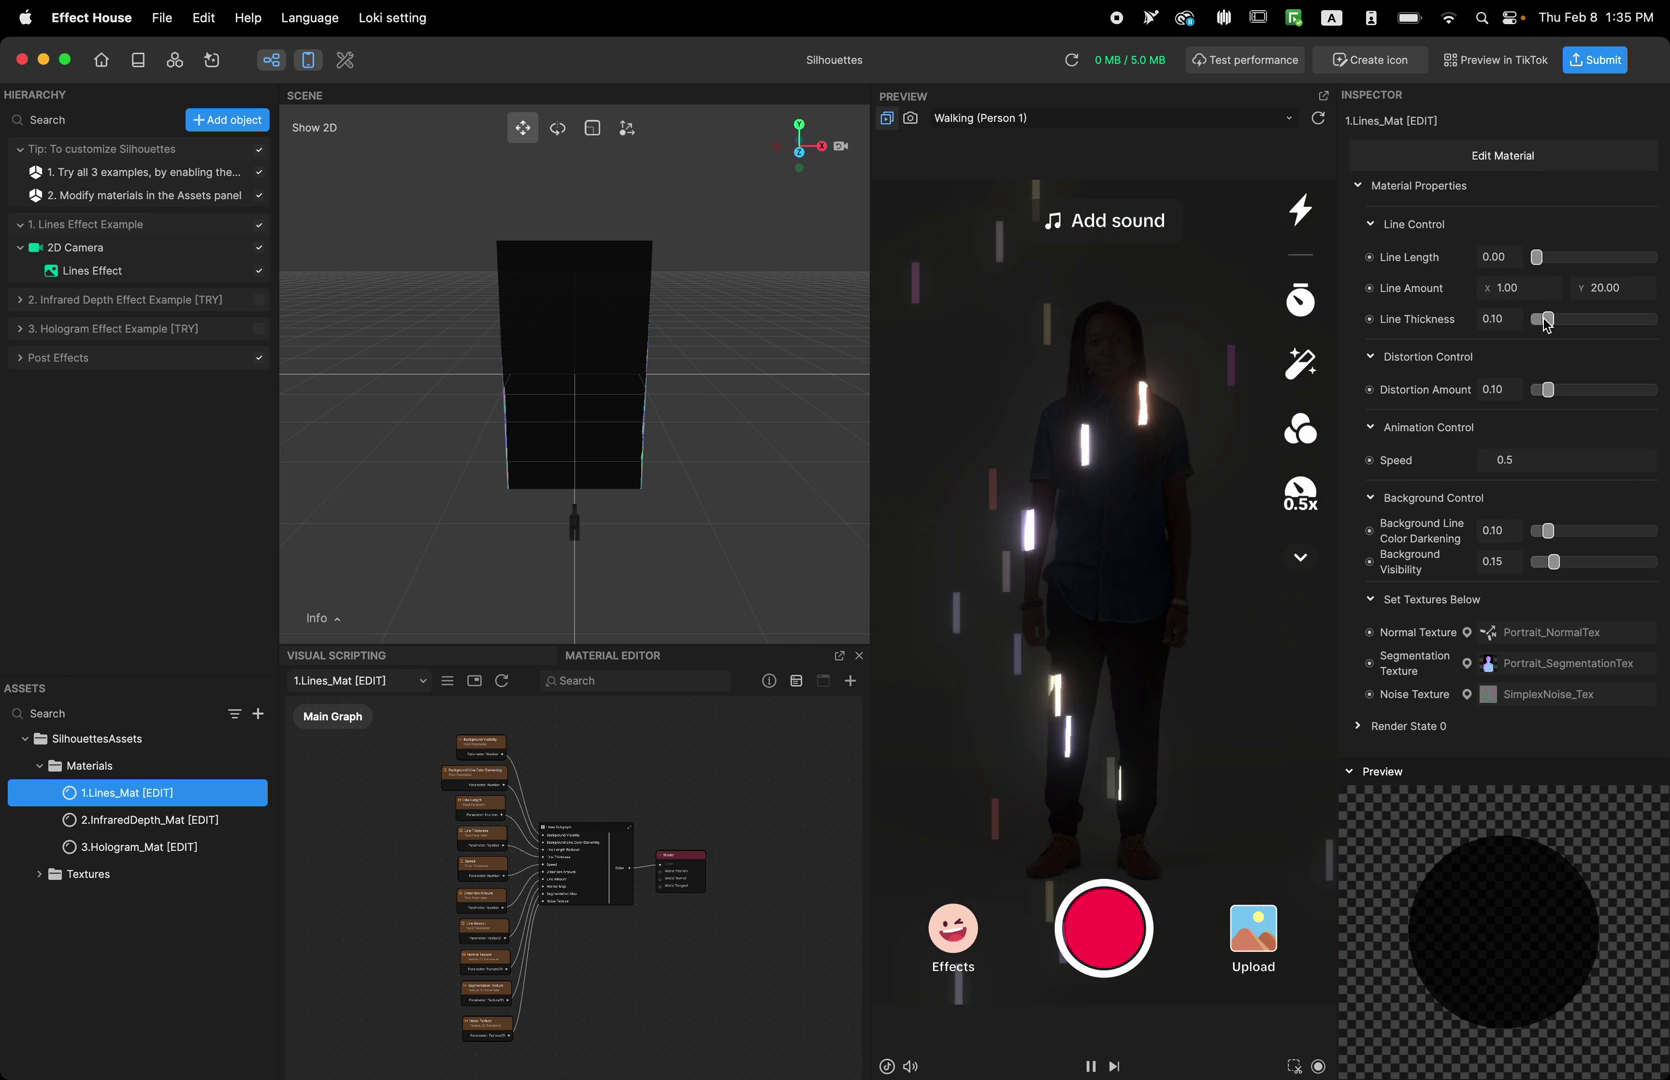
Reduce the lines material's Line Thickness to 0.00 and set its Line Amount Y to 100.
{"action": "left_click", "coordinate": [1604, 320]}
{"action": "left_click_drag", "start_coordinate": [1604, 322], "coordinate": [1537, 318]}
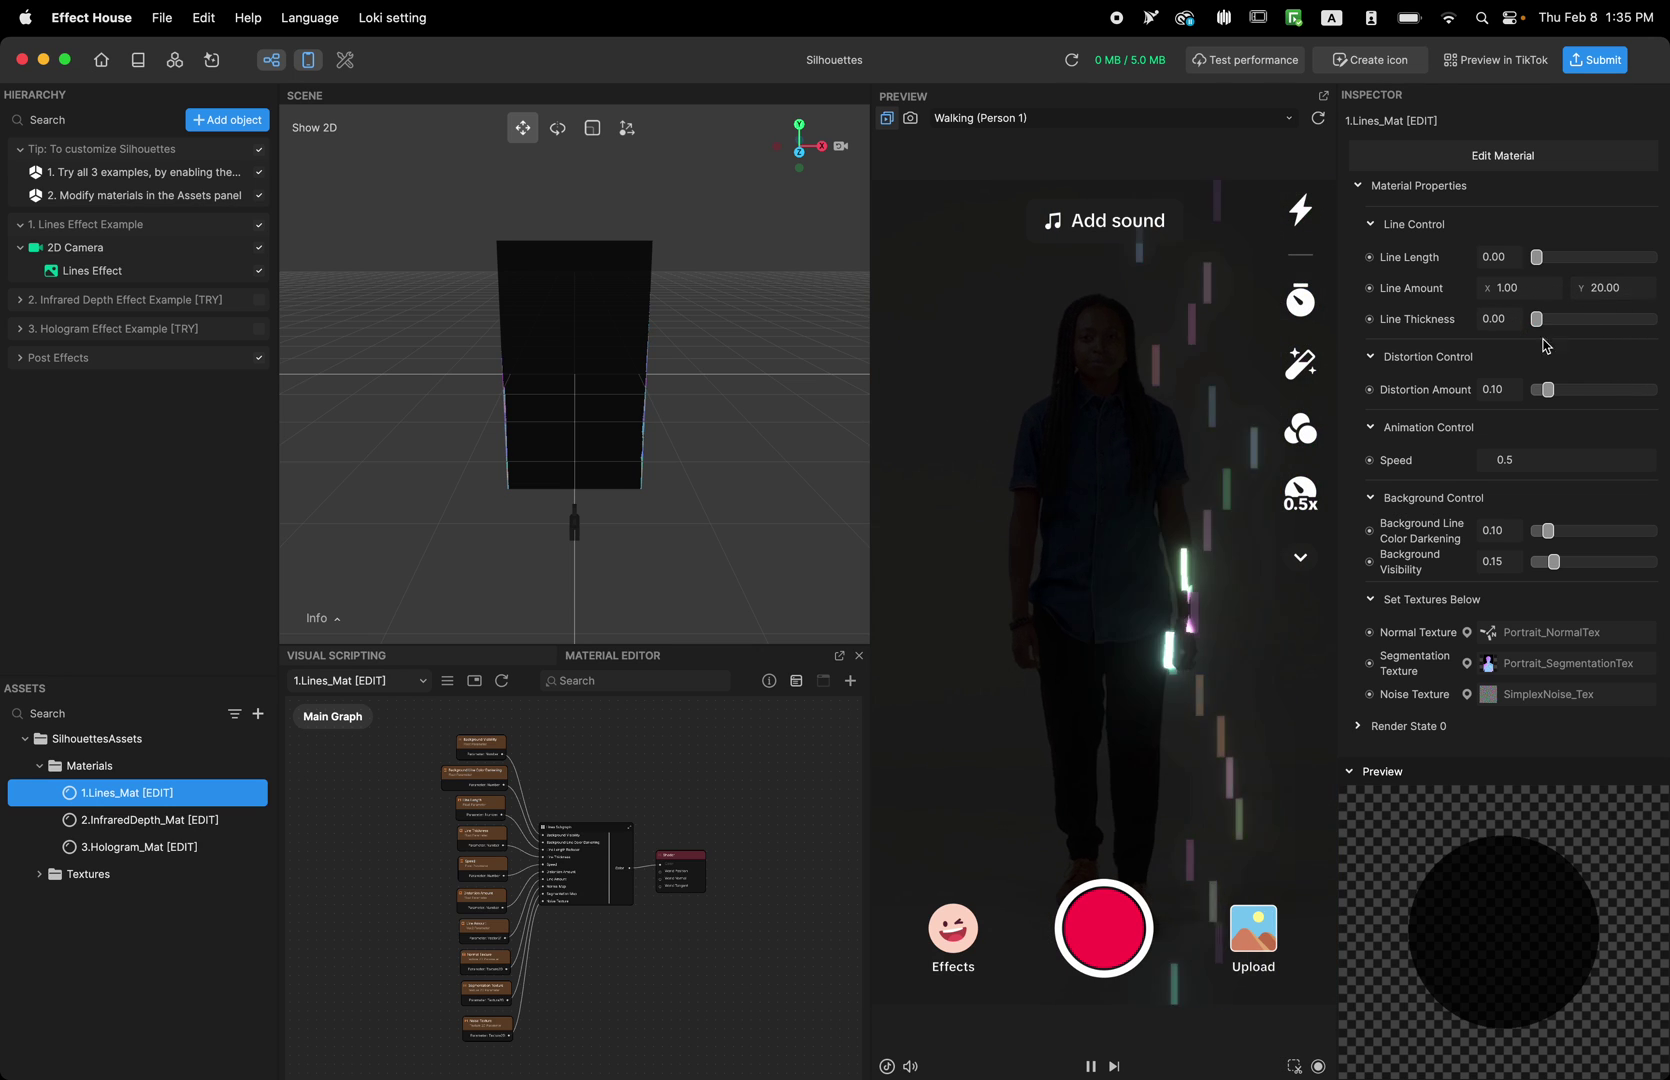
{"action": "left_click", "coordinate": [1621, 290]}
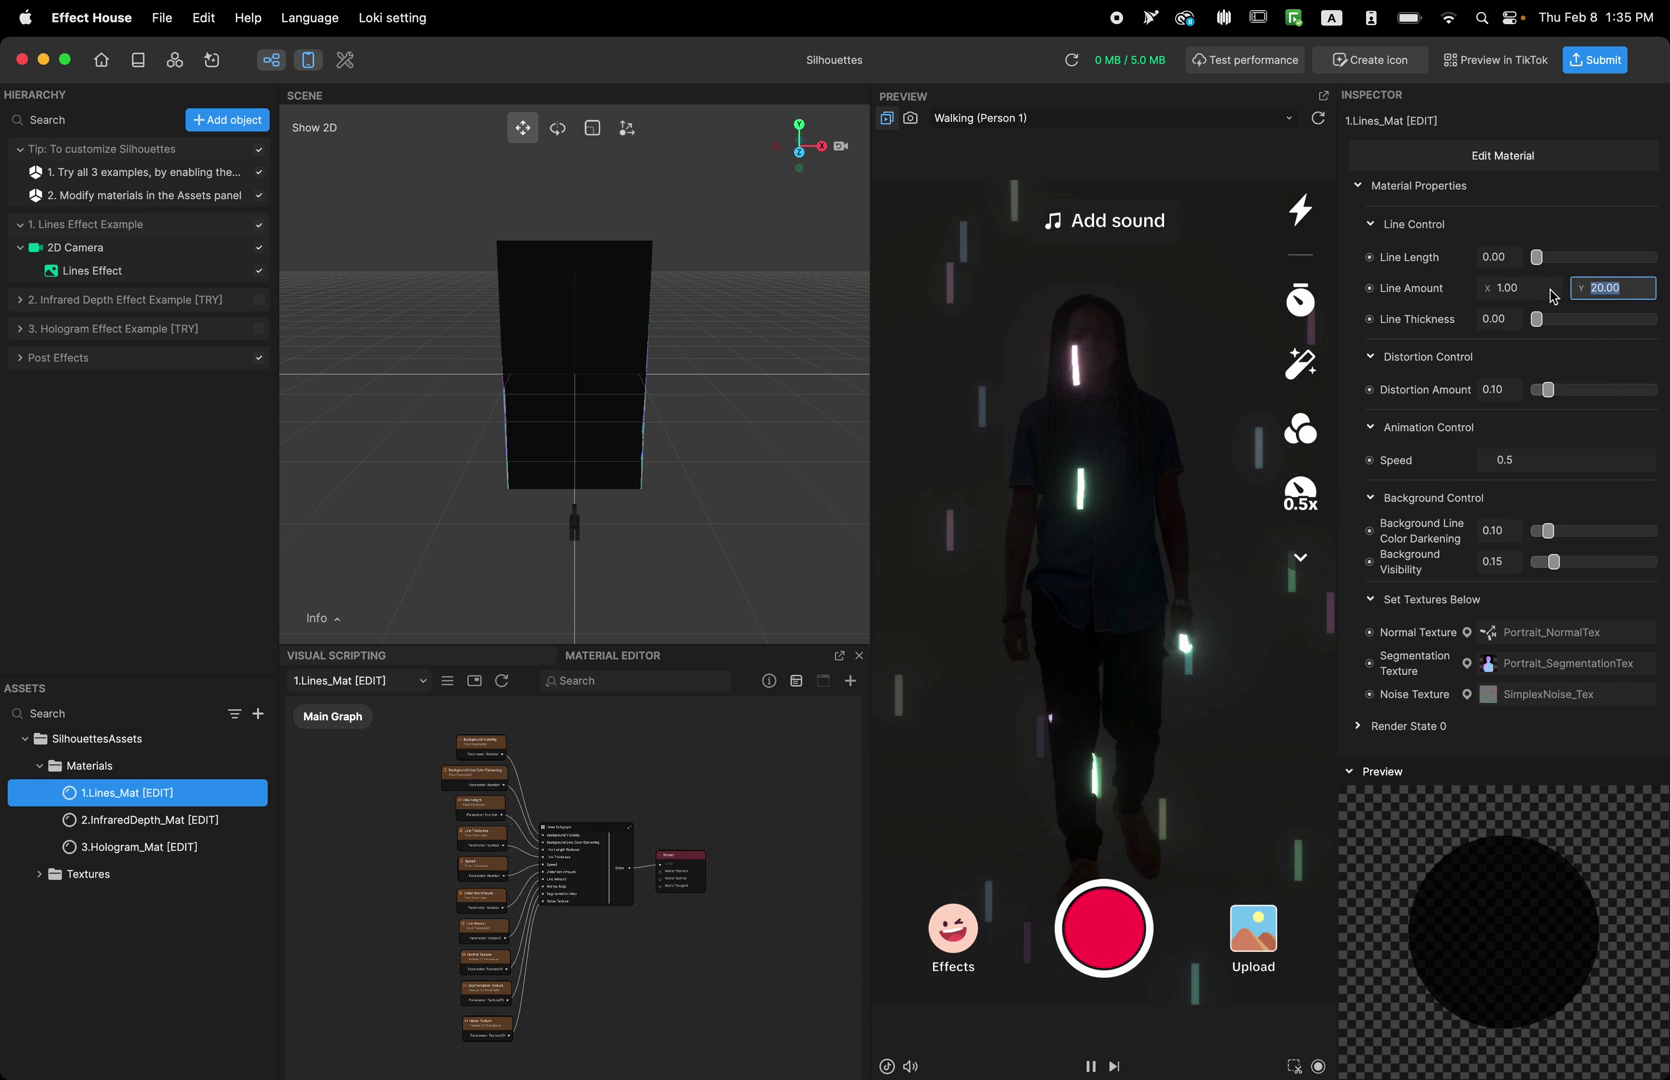
{"action": "type", "text": "100"}
{"action": "key", "text": "Return"}
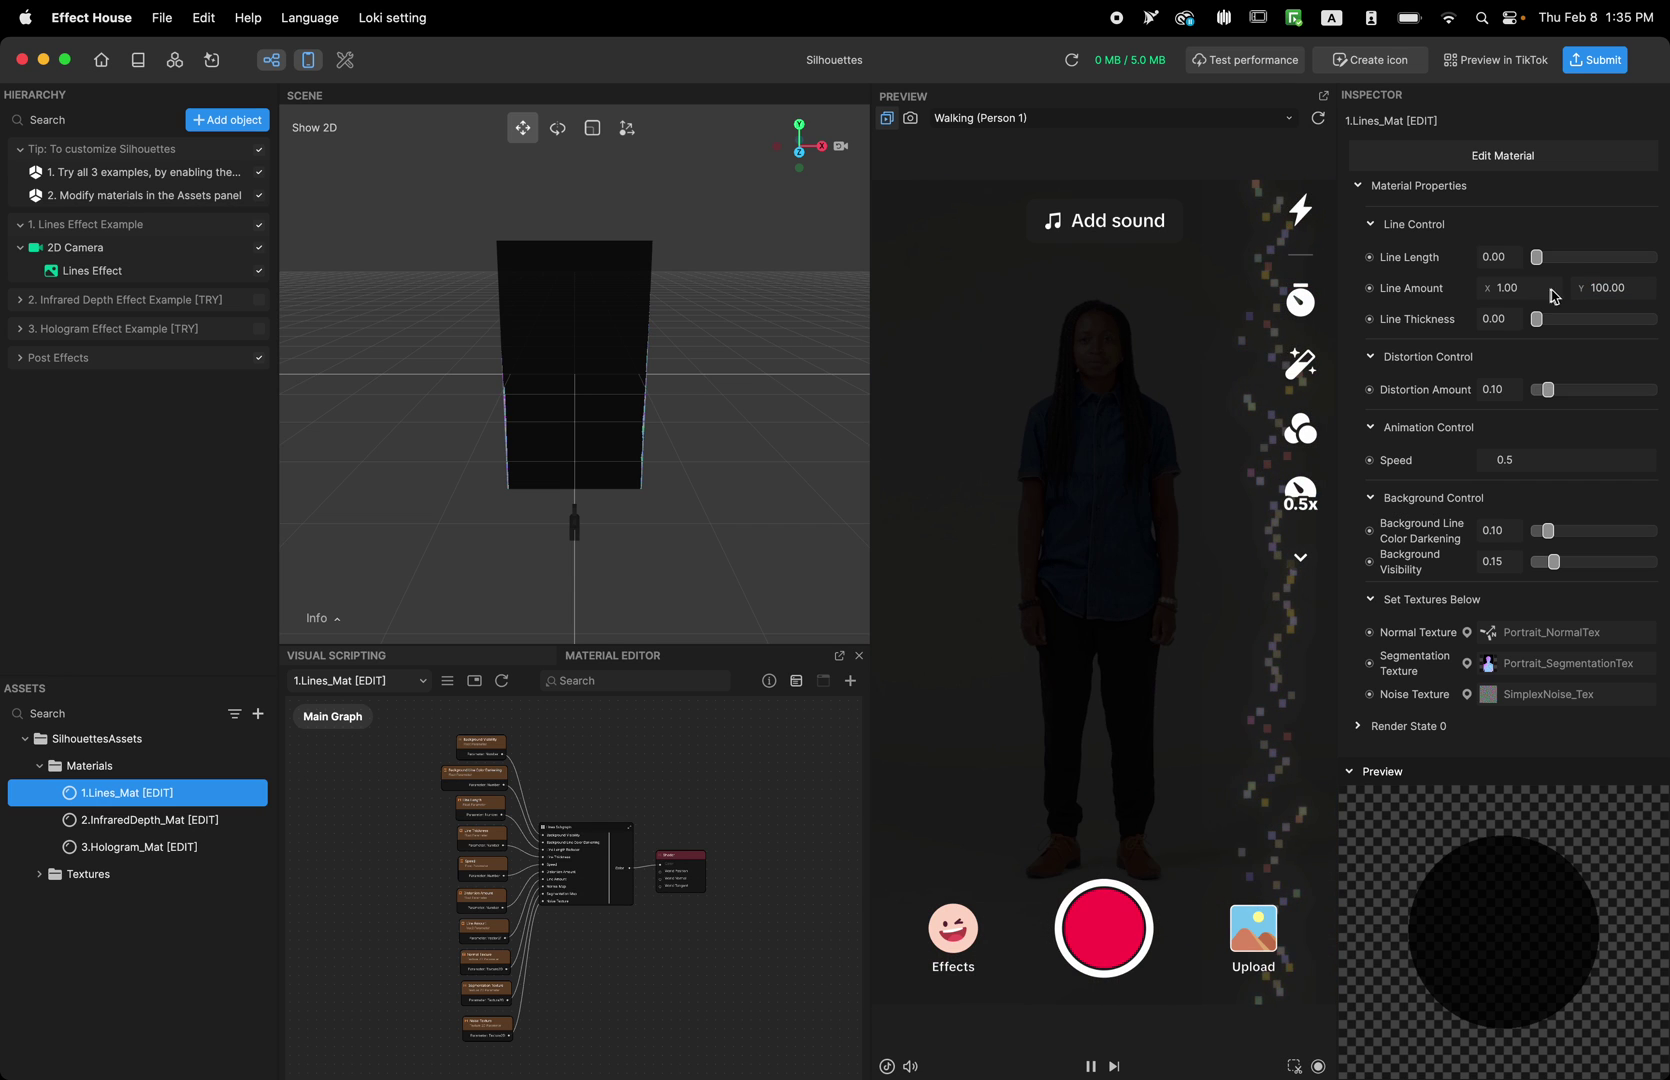
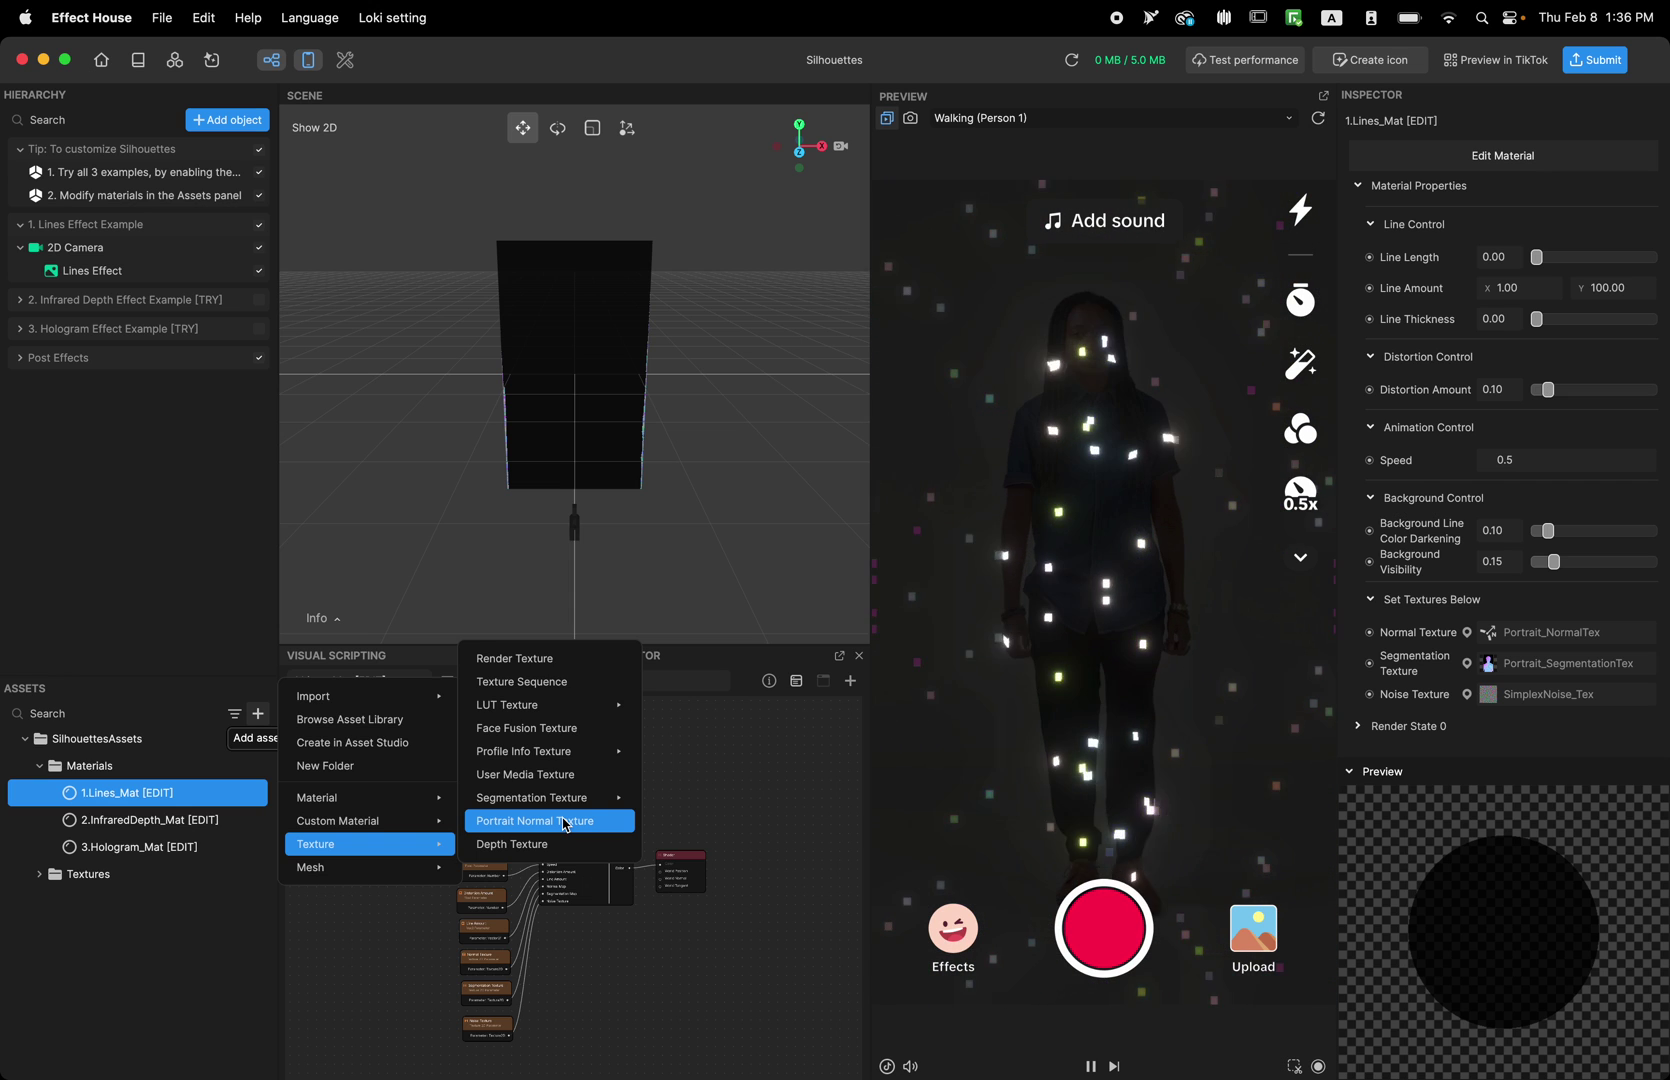
{"action": "left_click", "coordinate": [600, 921]}
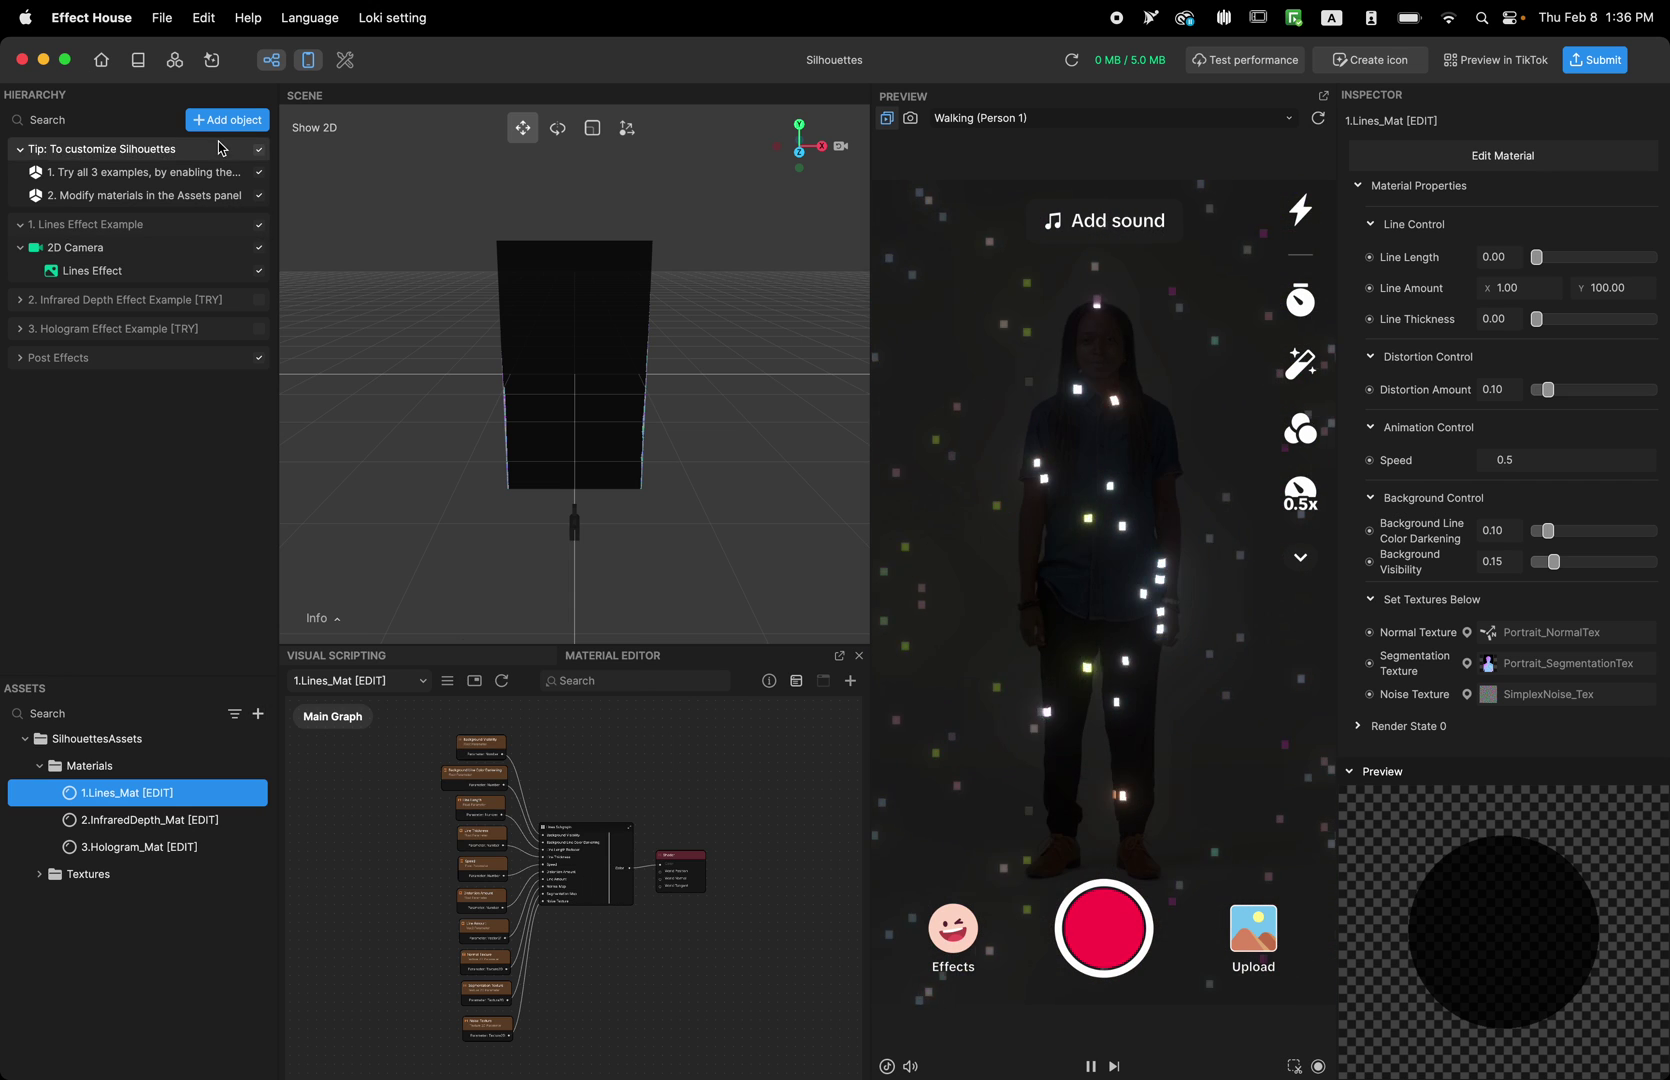
Add a Screen Image object and place it above Lines Effect under the Lines Effect Example's 2D Camera.
{"action": "left_click", "coordinate": [233, 118]}
{"action": "scroll", "coordinate": [491, 292], "scroll_direction": "down", "scroll_amount": 15}
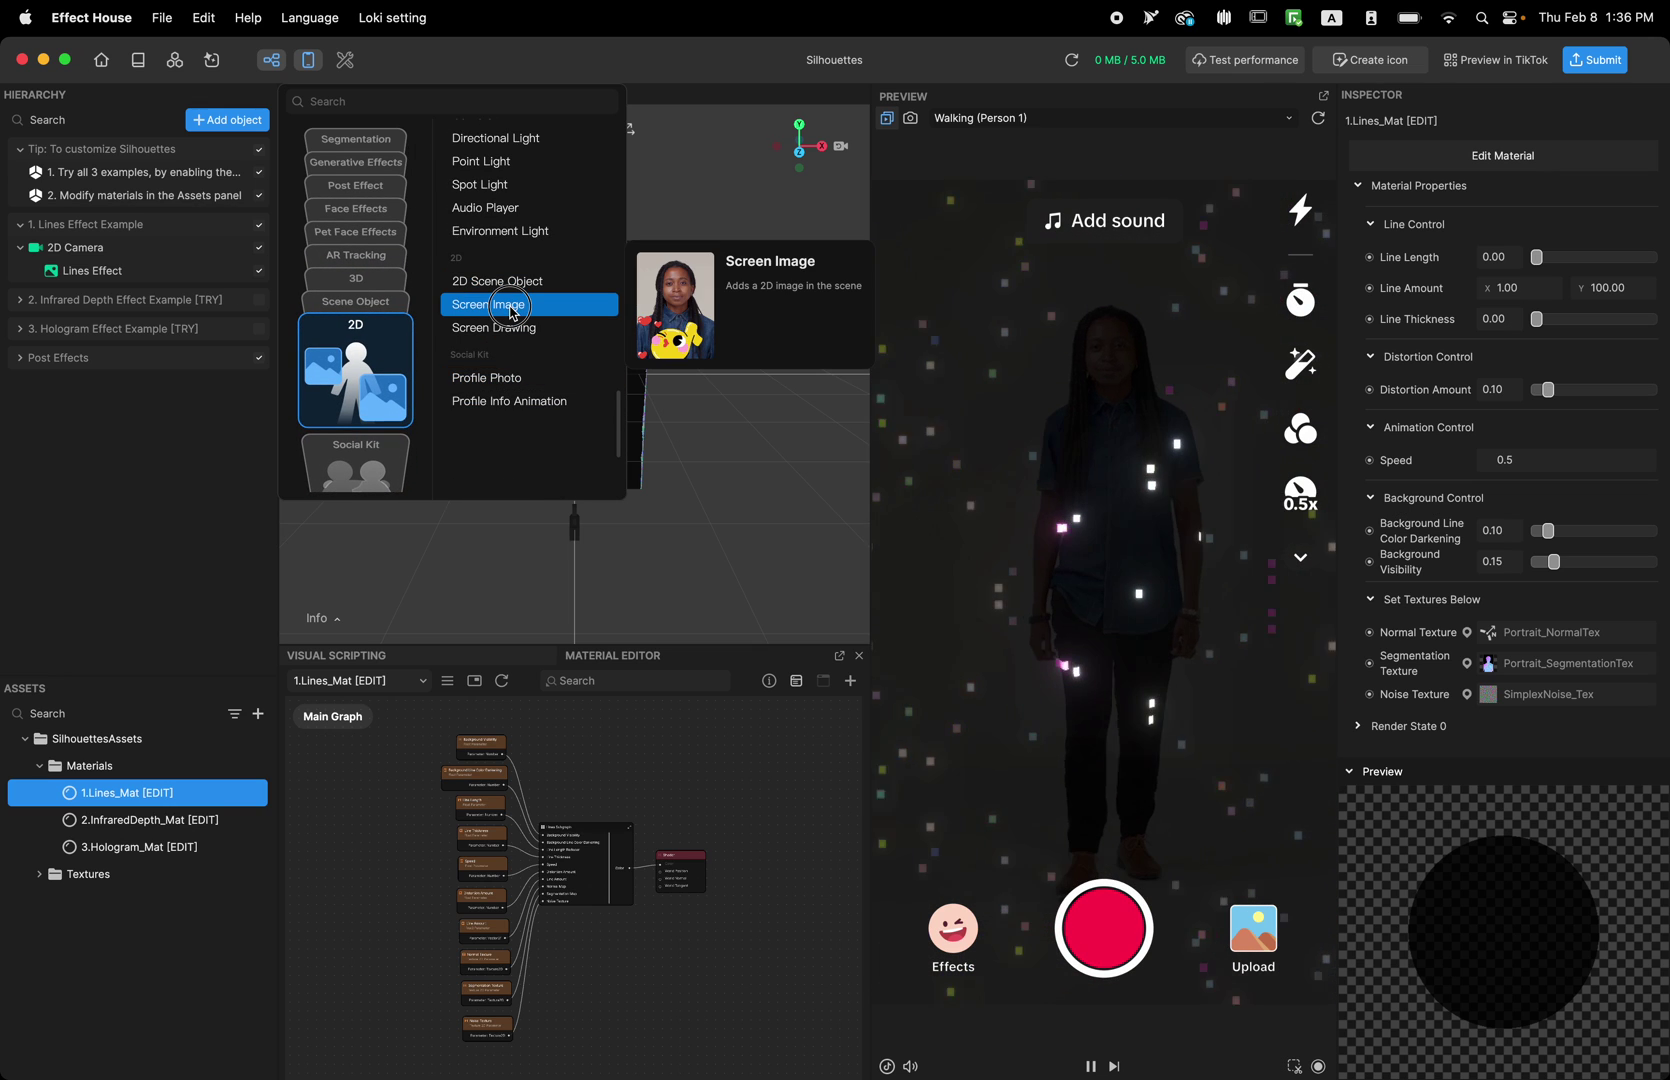
{"action": "left_click", "coordinate": [489, 305]}
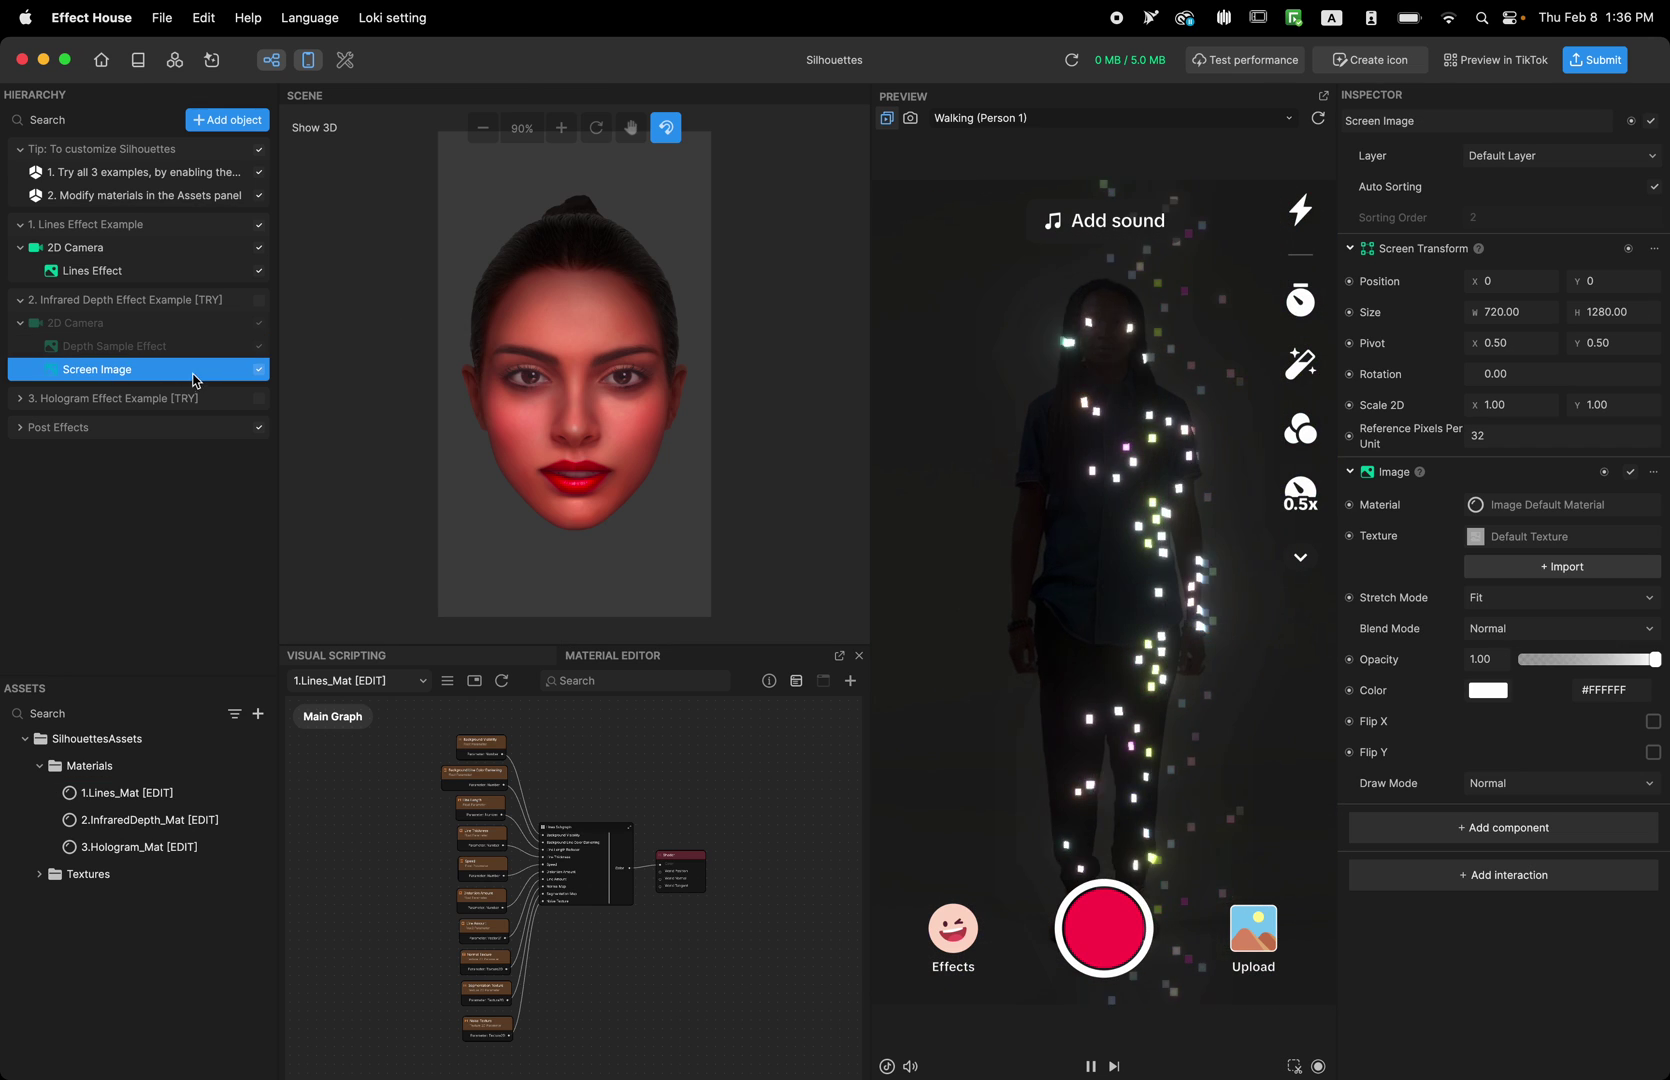
{"action": "left_click_drag", "start_coordinate": [100, 372], "coordinate": [104, 266]}
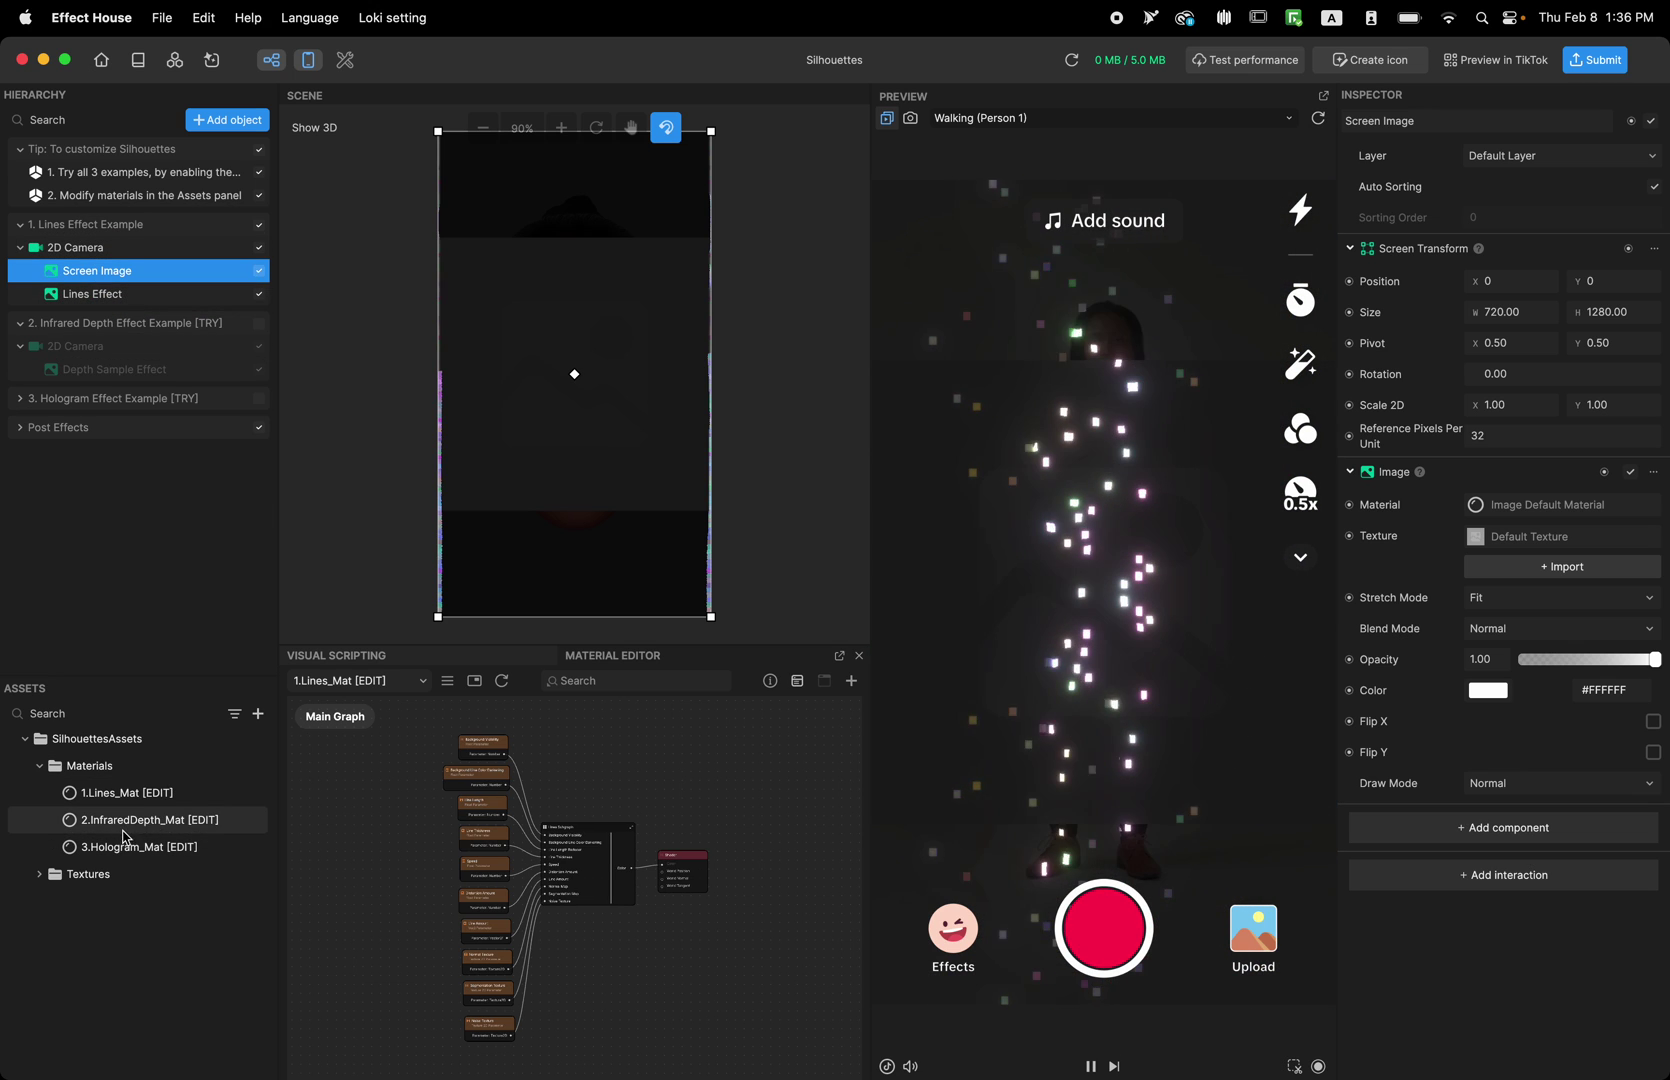
Assign the Portrait_NormalTex texture to the Screen Image and hide Lines Effect.
{"action": "left_click", "coordinate": [40, 874]}
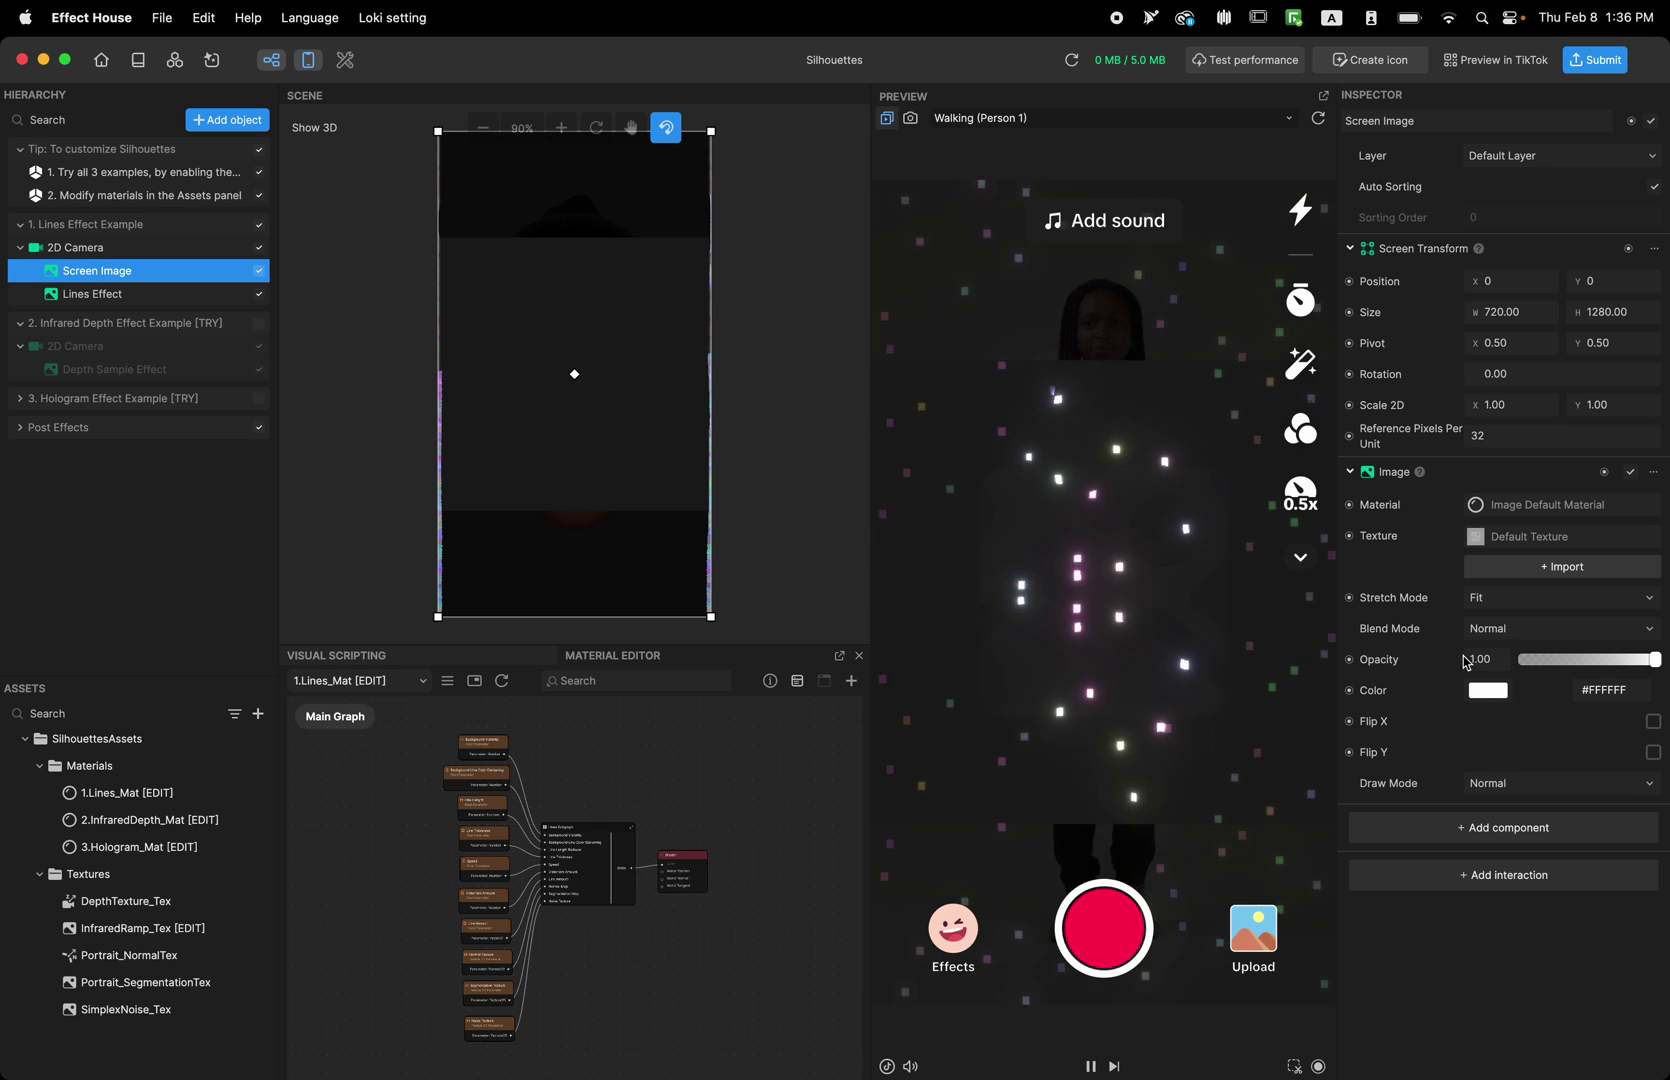
{"action": "left_click", "coordinate": [1545, 540]}
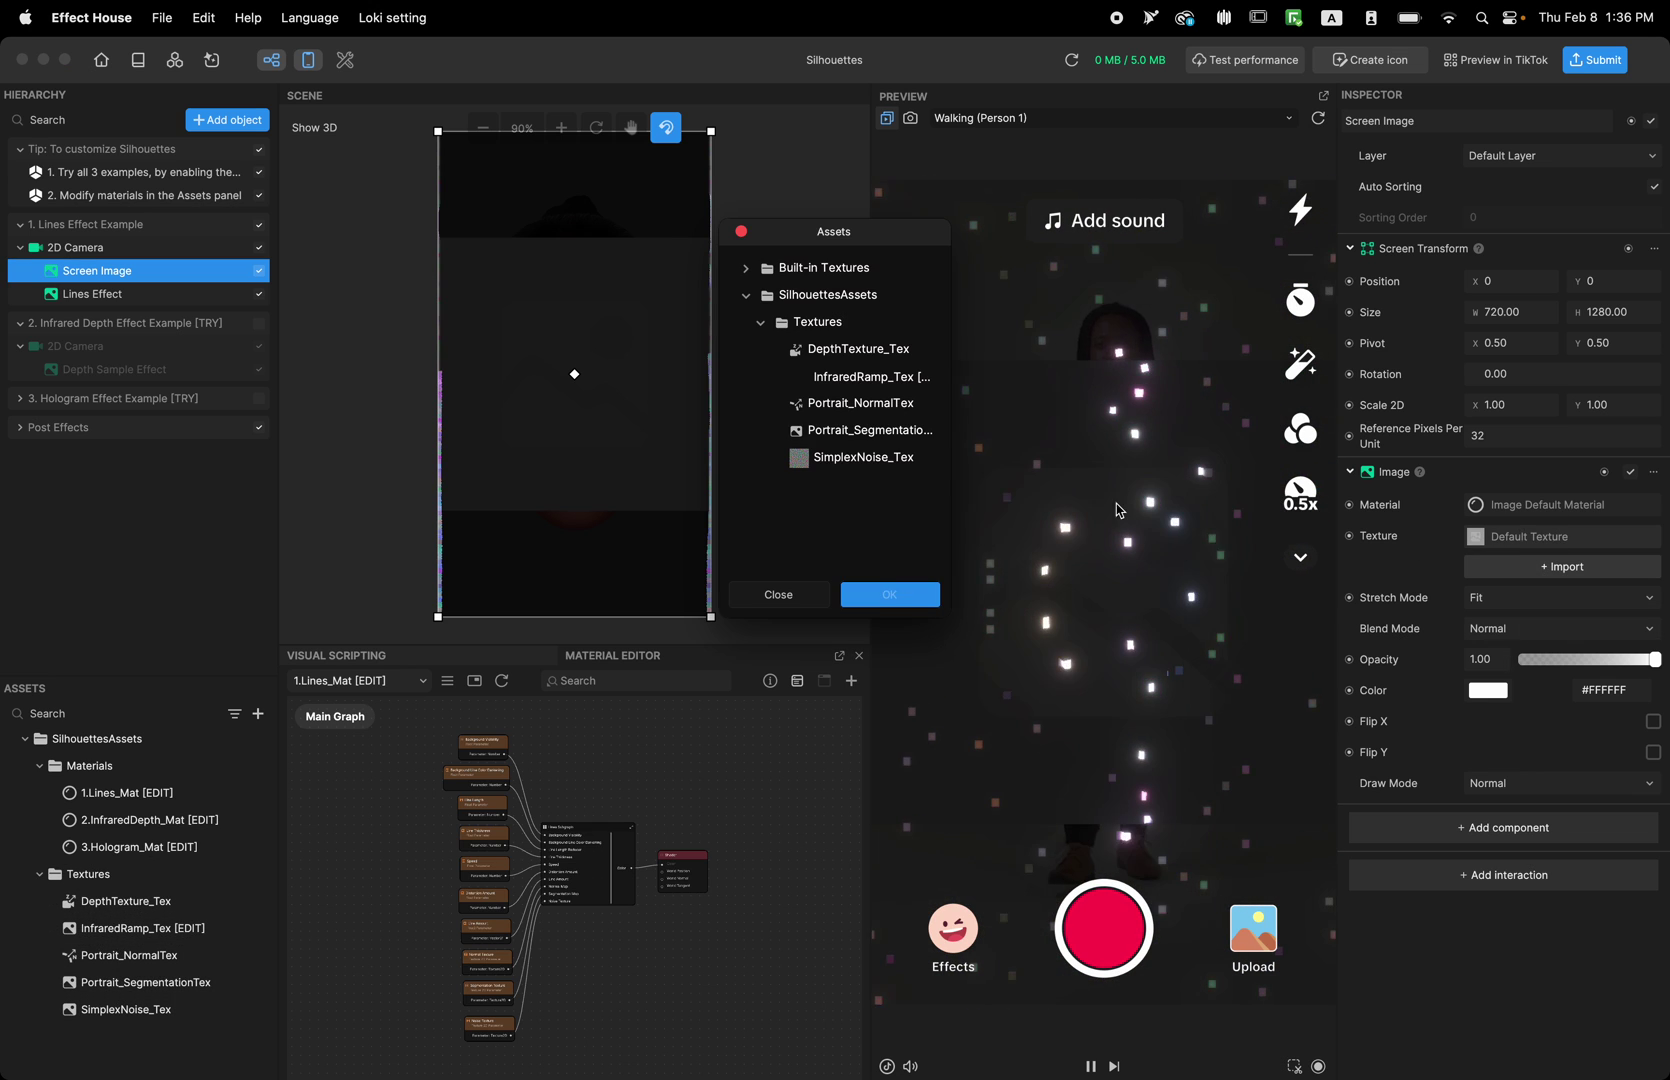
{"action": "double_click", "coordinate": [860, 403]}
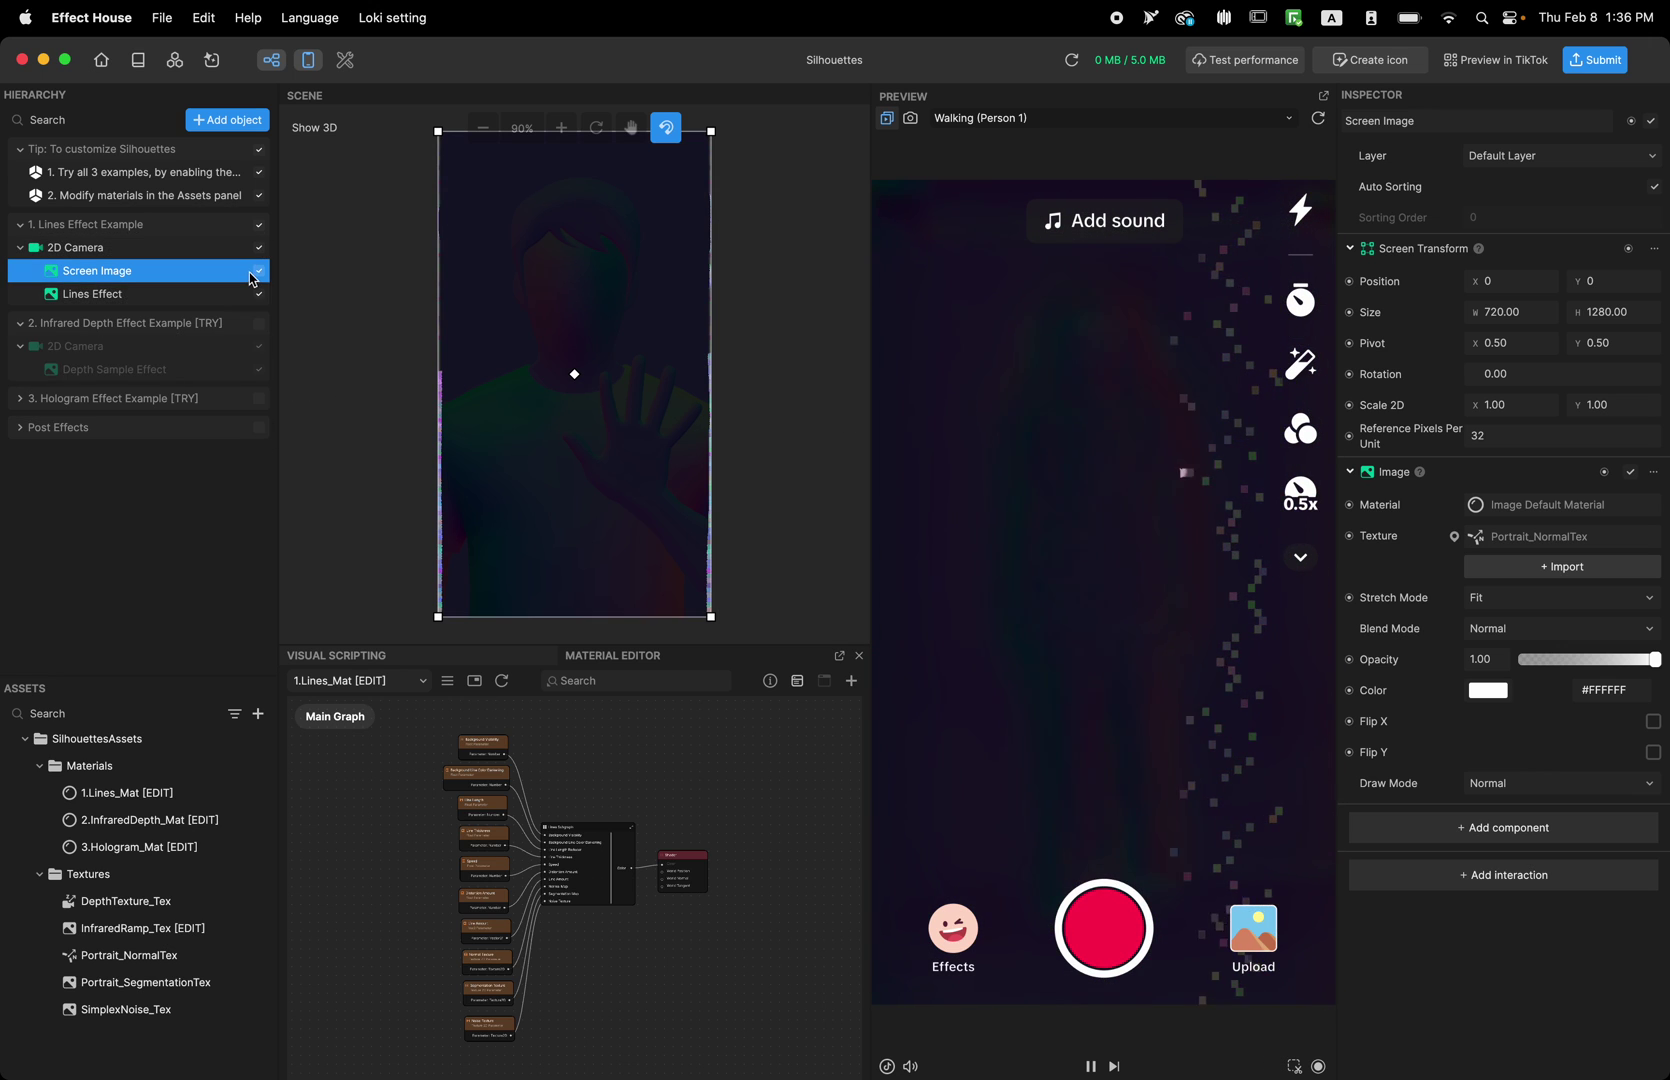
{"action": "left_click", "coordinate": [259, 294]}
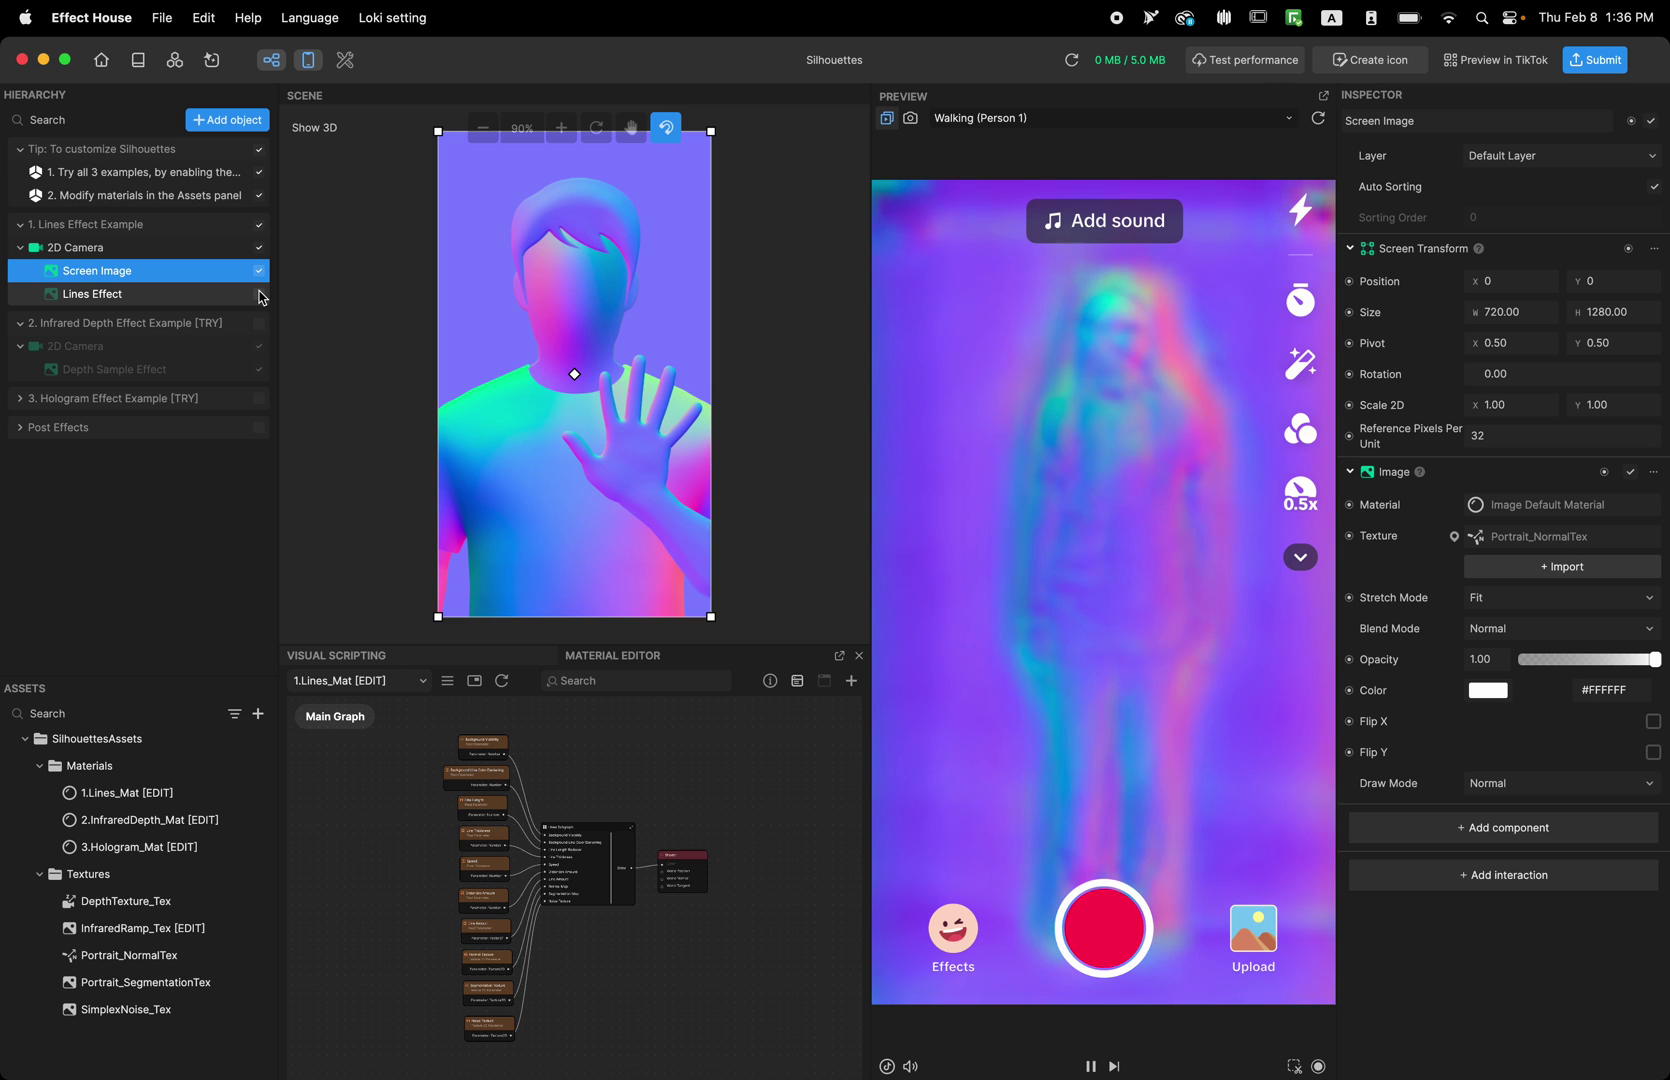
Hide the Screen Image and re-enable Lines Effect and Post Effects.
{"action": "left_click", "coordinate": [259, 271]}
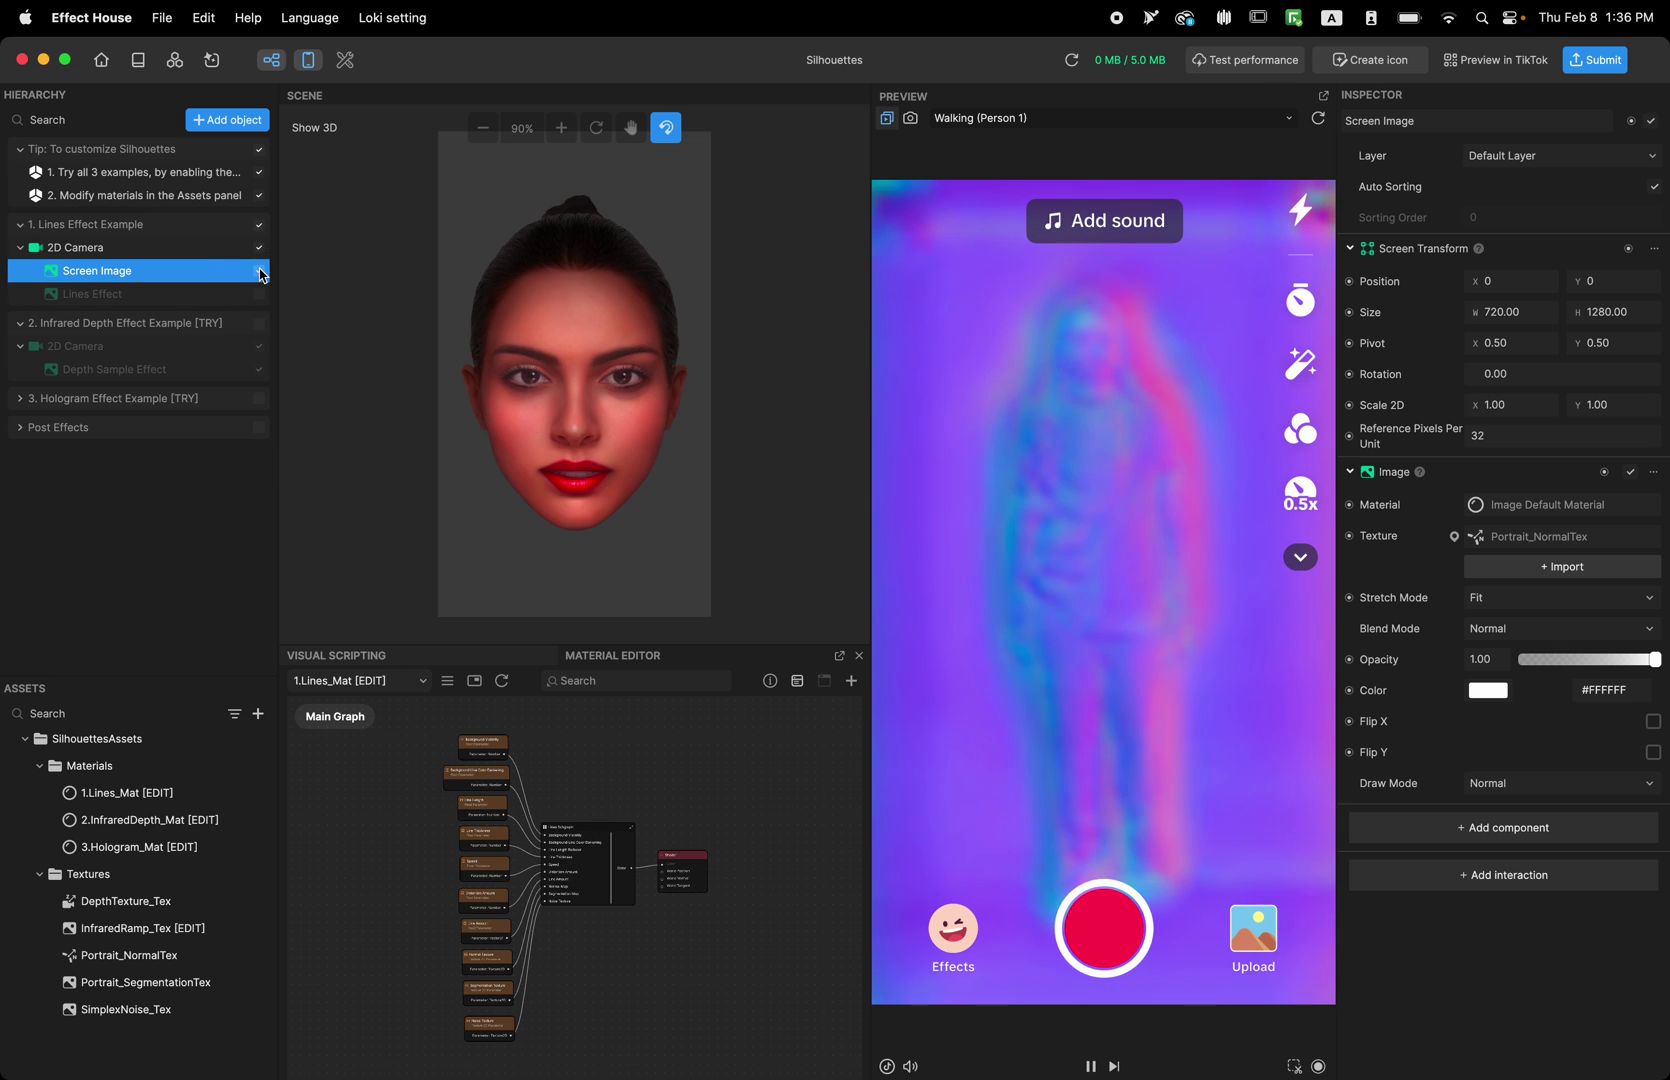
{"action": "left_click", "coordinate": [259, 294]}
{"action": "left_click", "coordinate": [259, 427]}
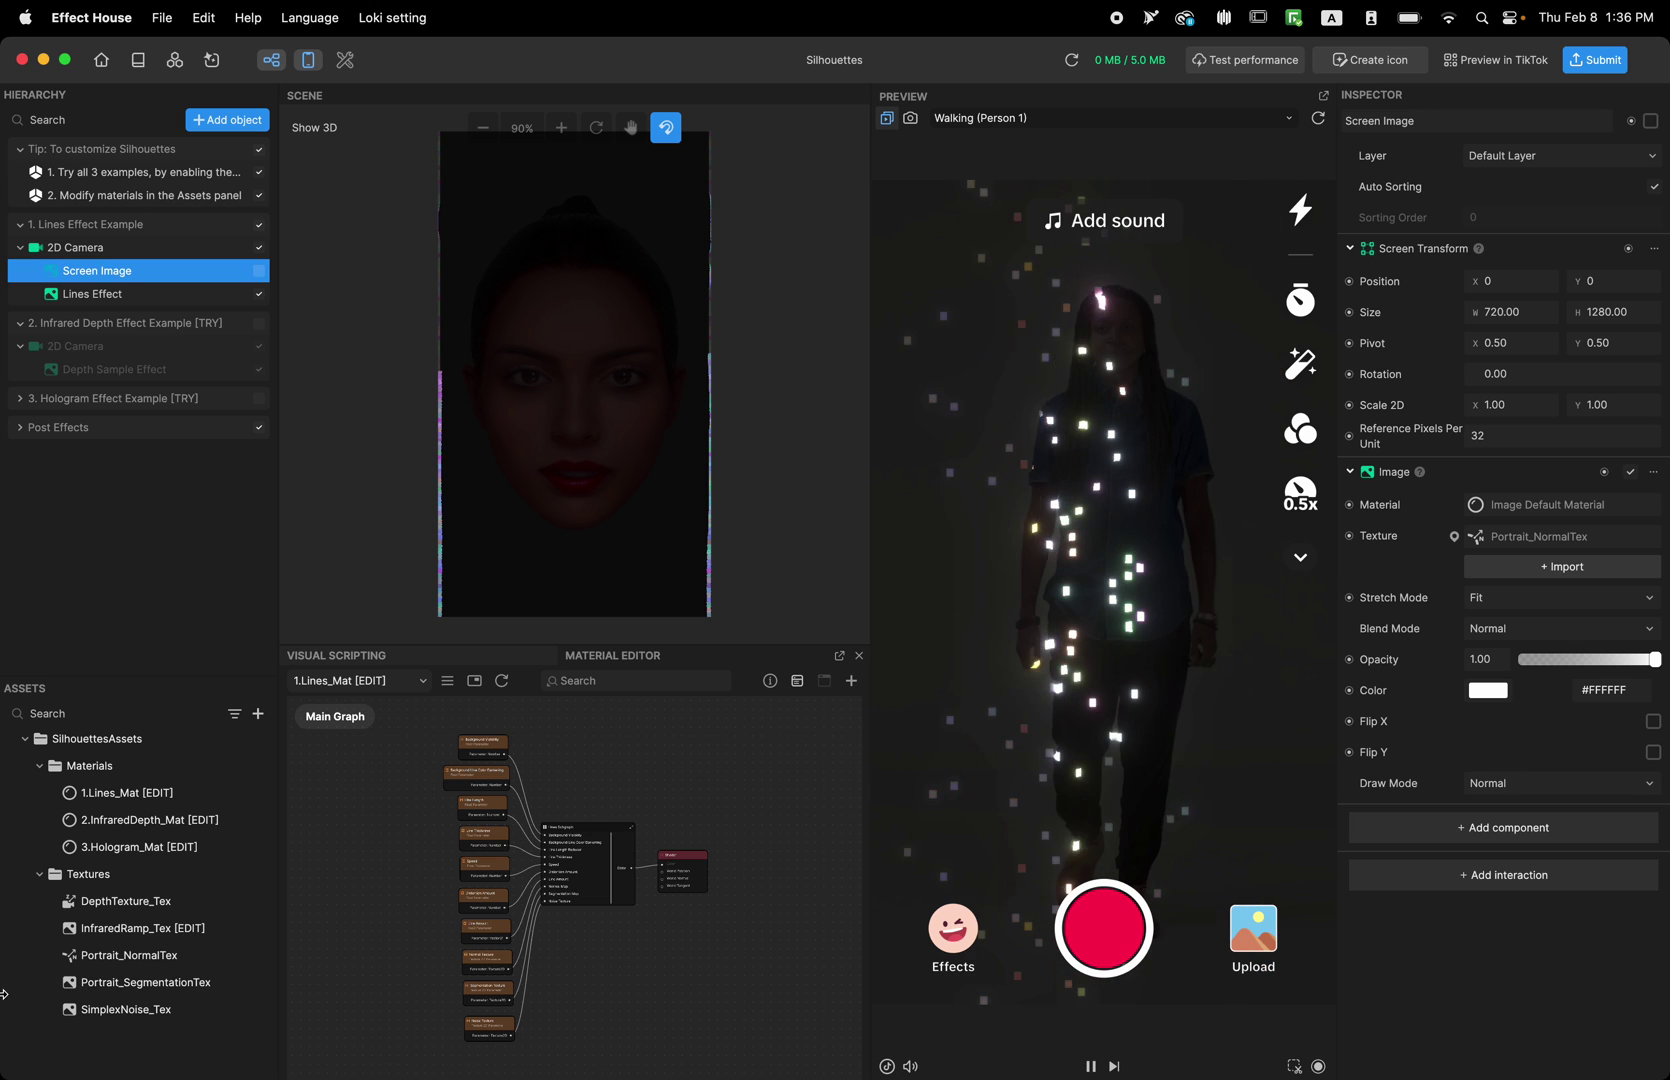
Set the lines material's Distortion Amount to 0.30 and its Speed to -2.
{"action": "left_click", "coordinate": [130, 792]}
{"action": "left_click_drag", "start_coordinate": [1548, 389], "coordinate": [1588, 391]}
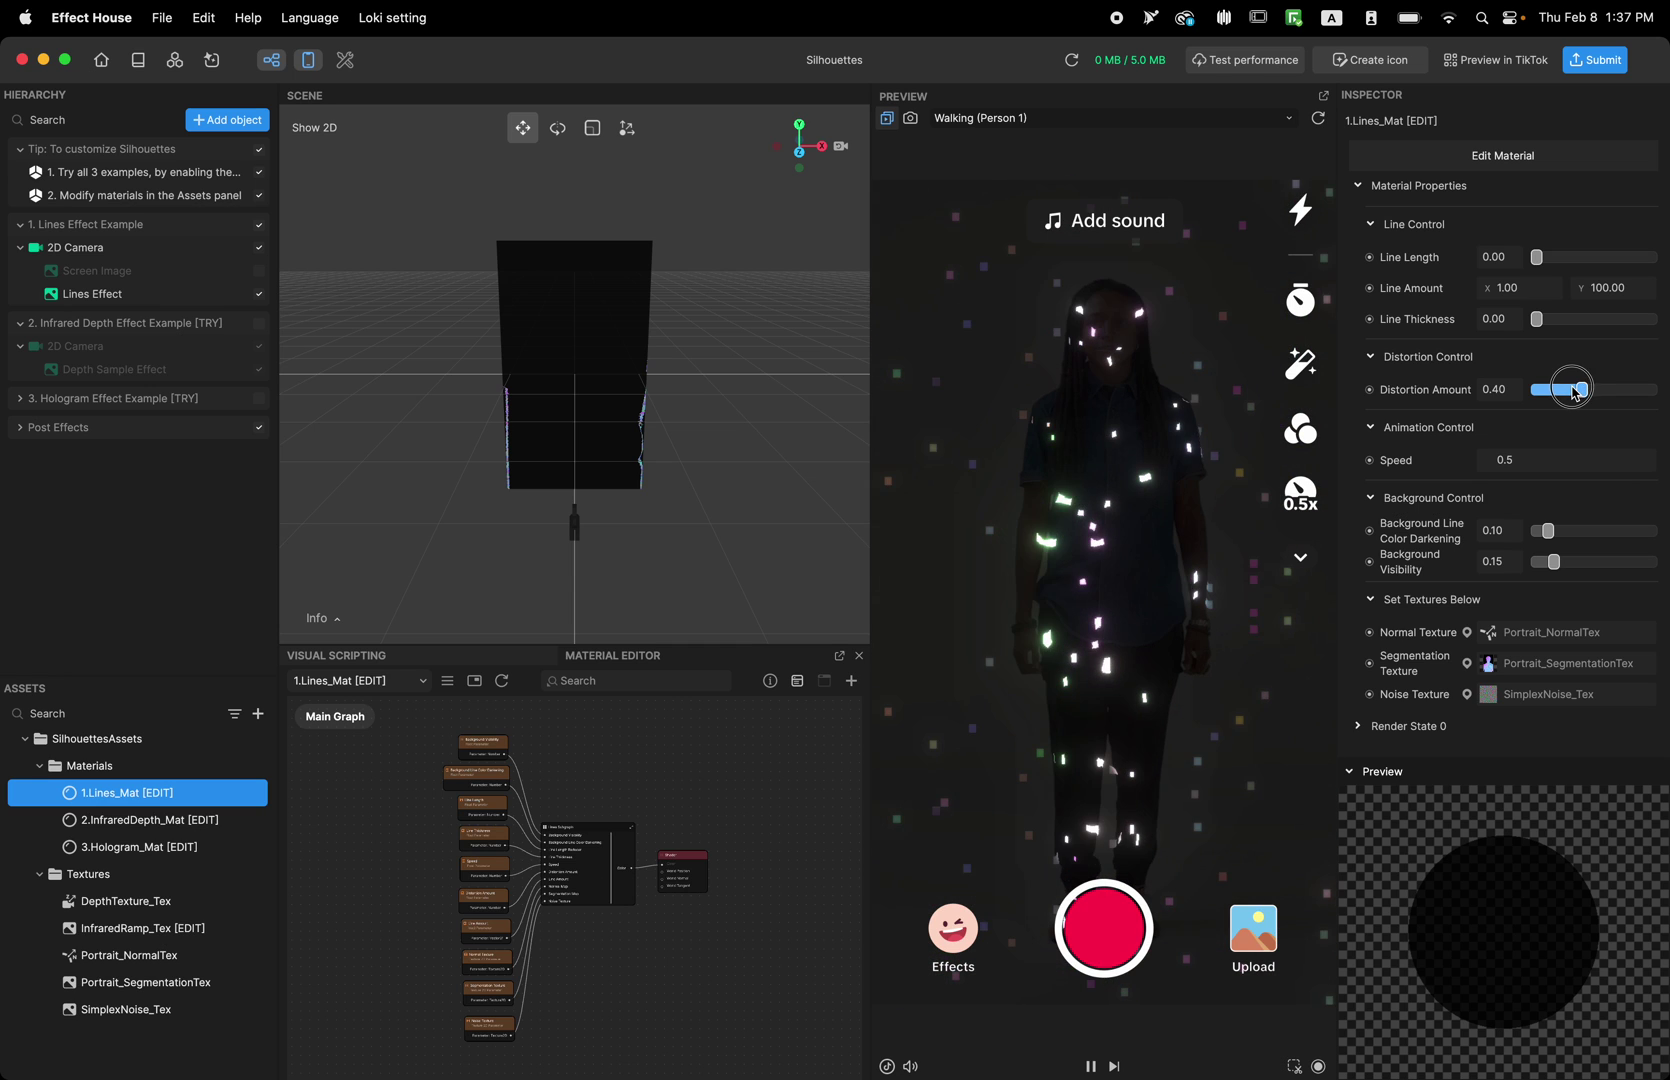
{"action": "left_click_drag", "start_coordinate": [1575, 392], "coordinate": [1571, 392]}
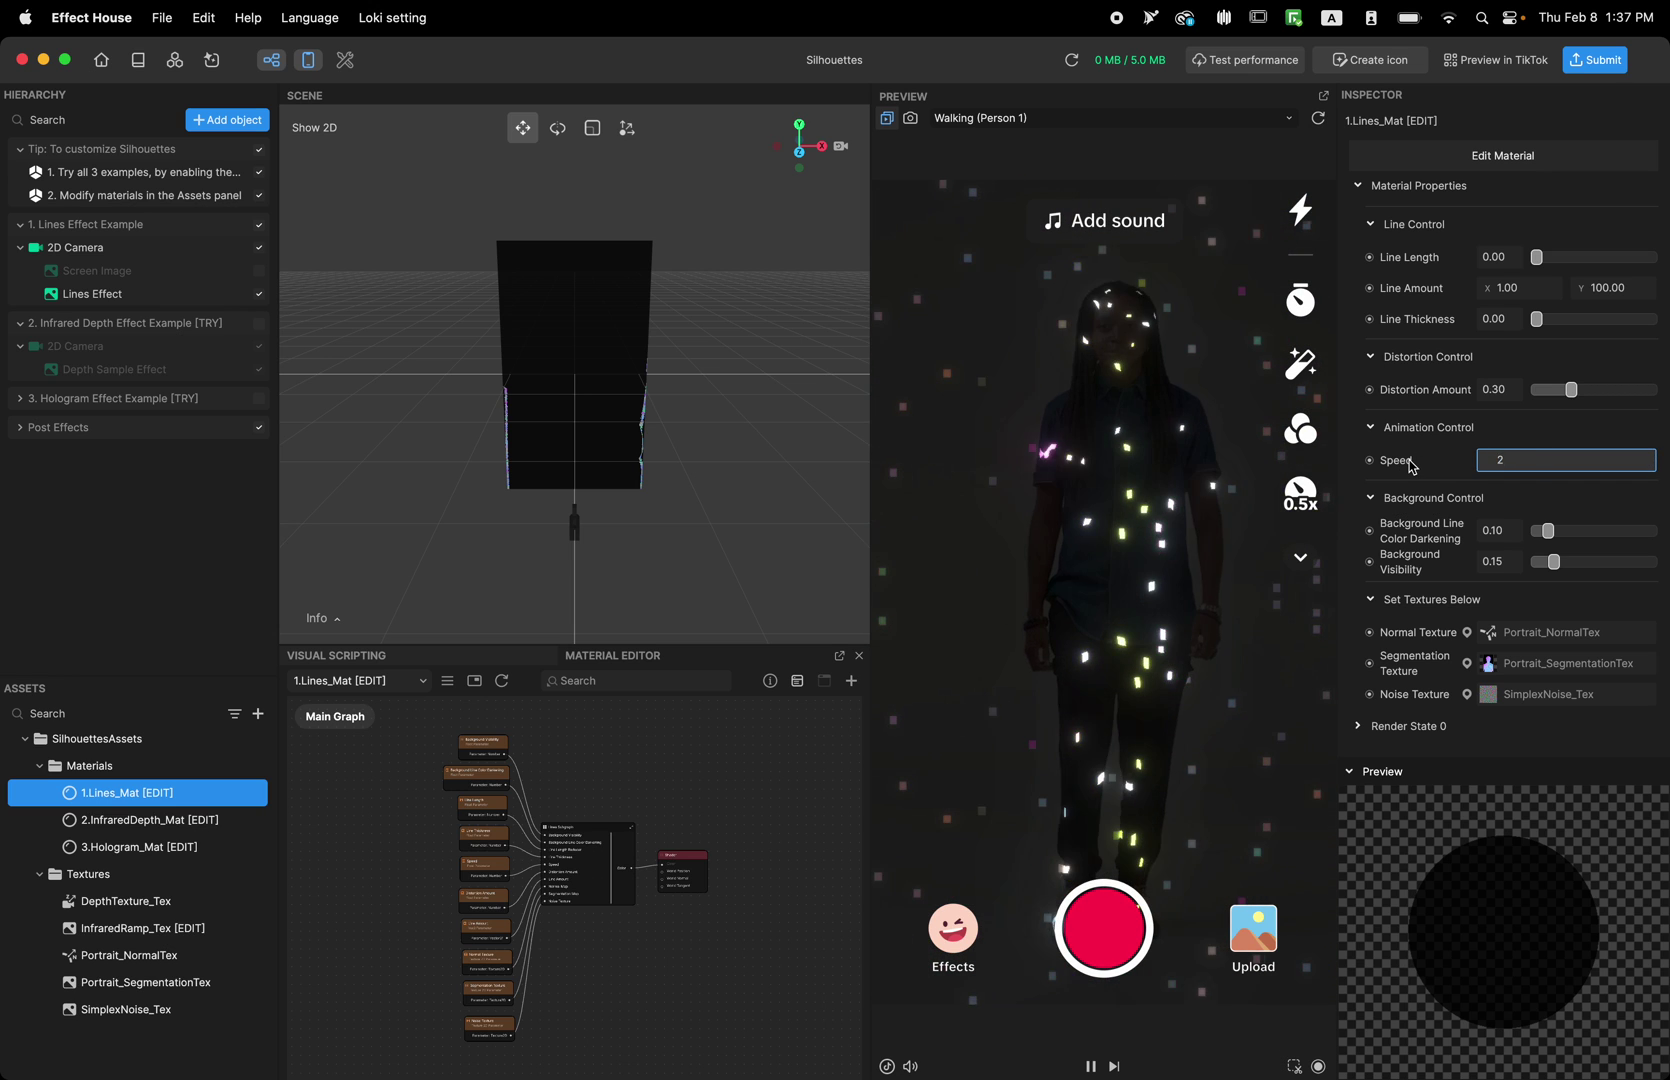
{"action": "key", "text": "Return"}
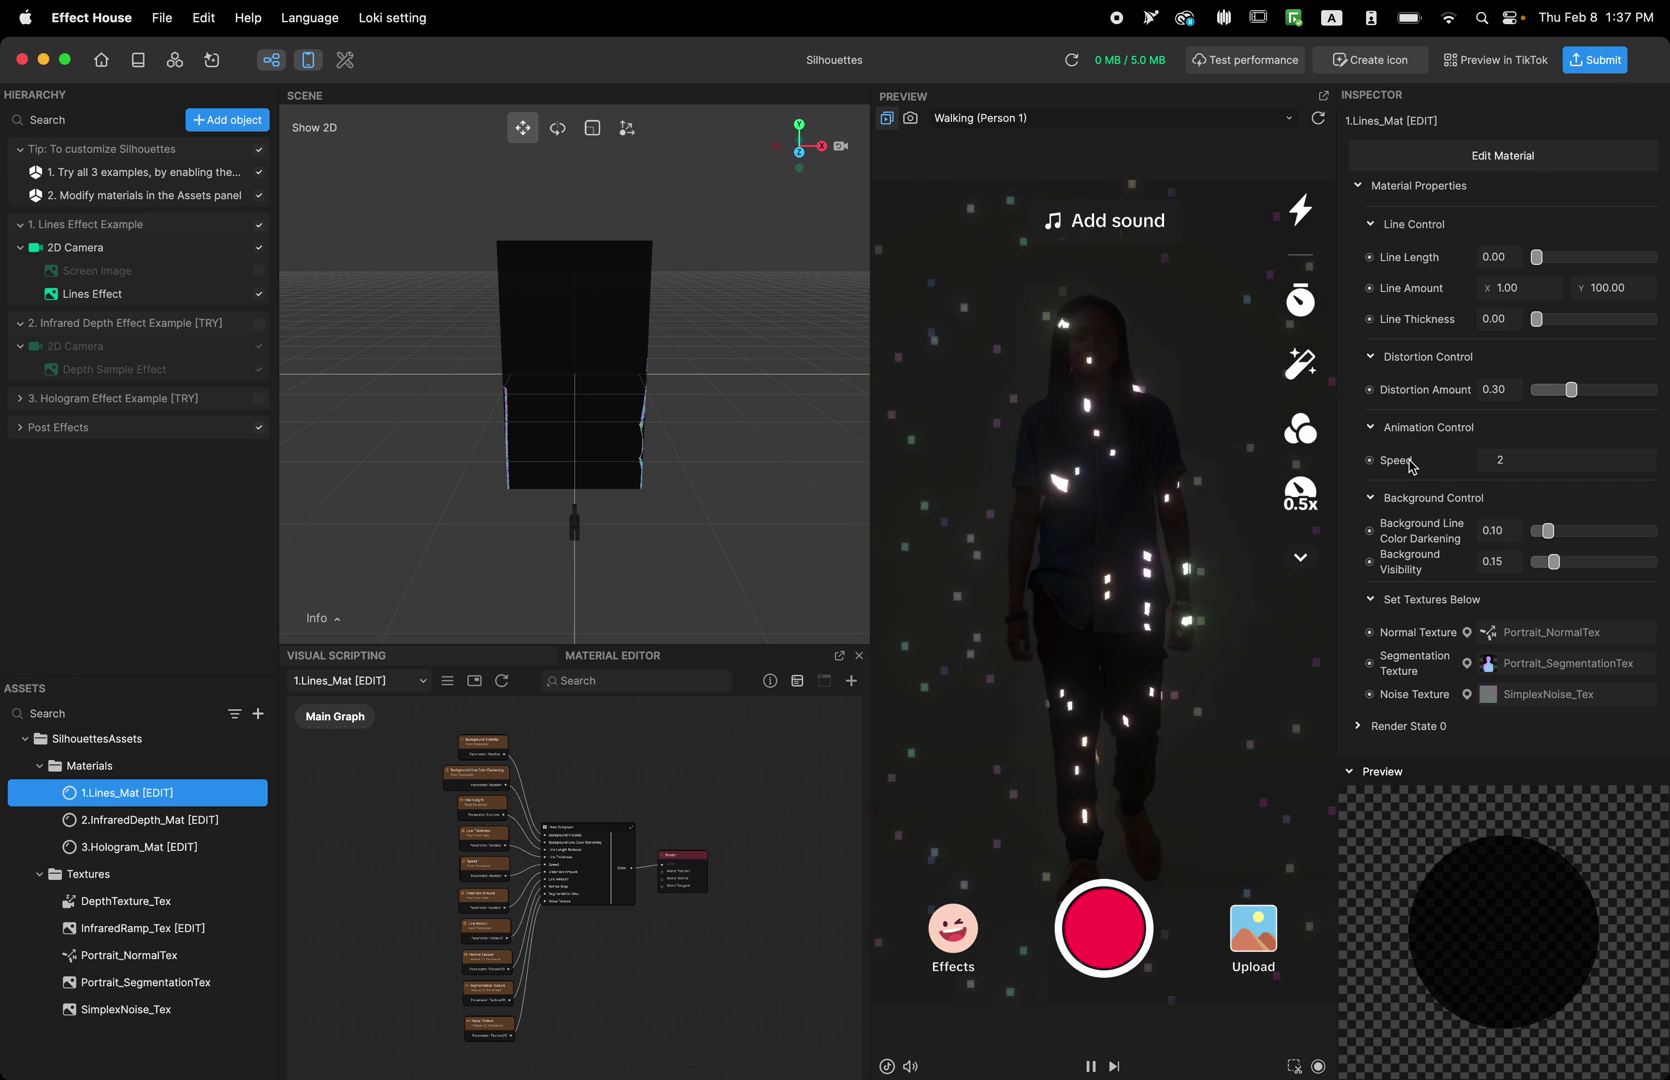
{"action": "left_click", "coordinate": [1536, 465]}
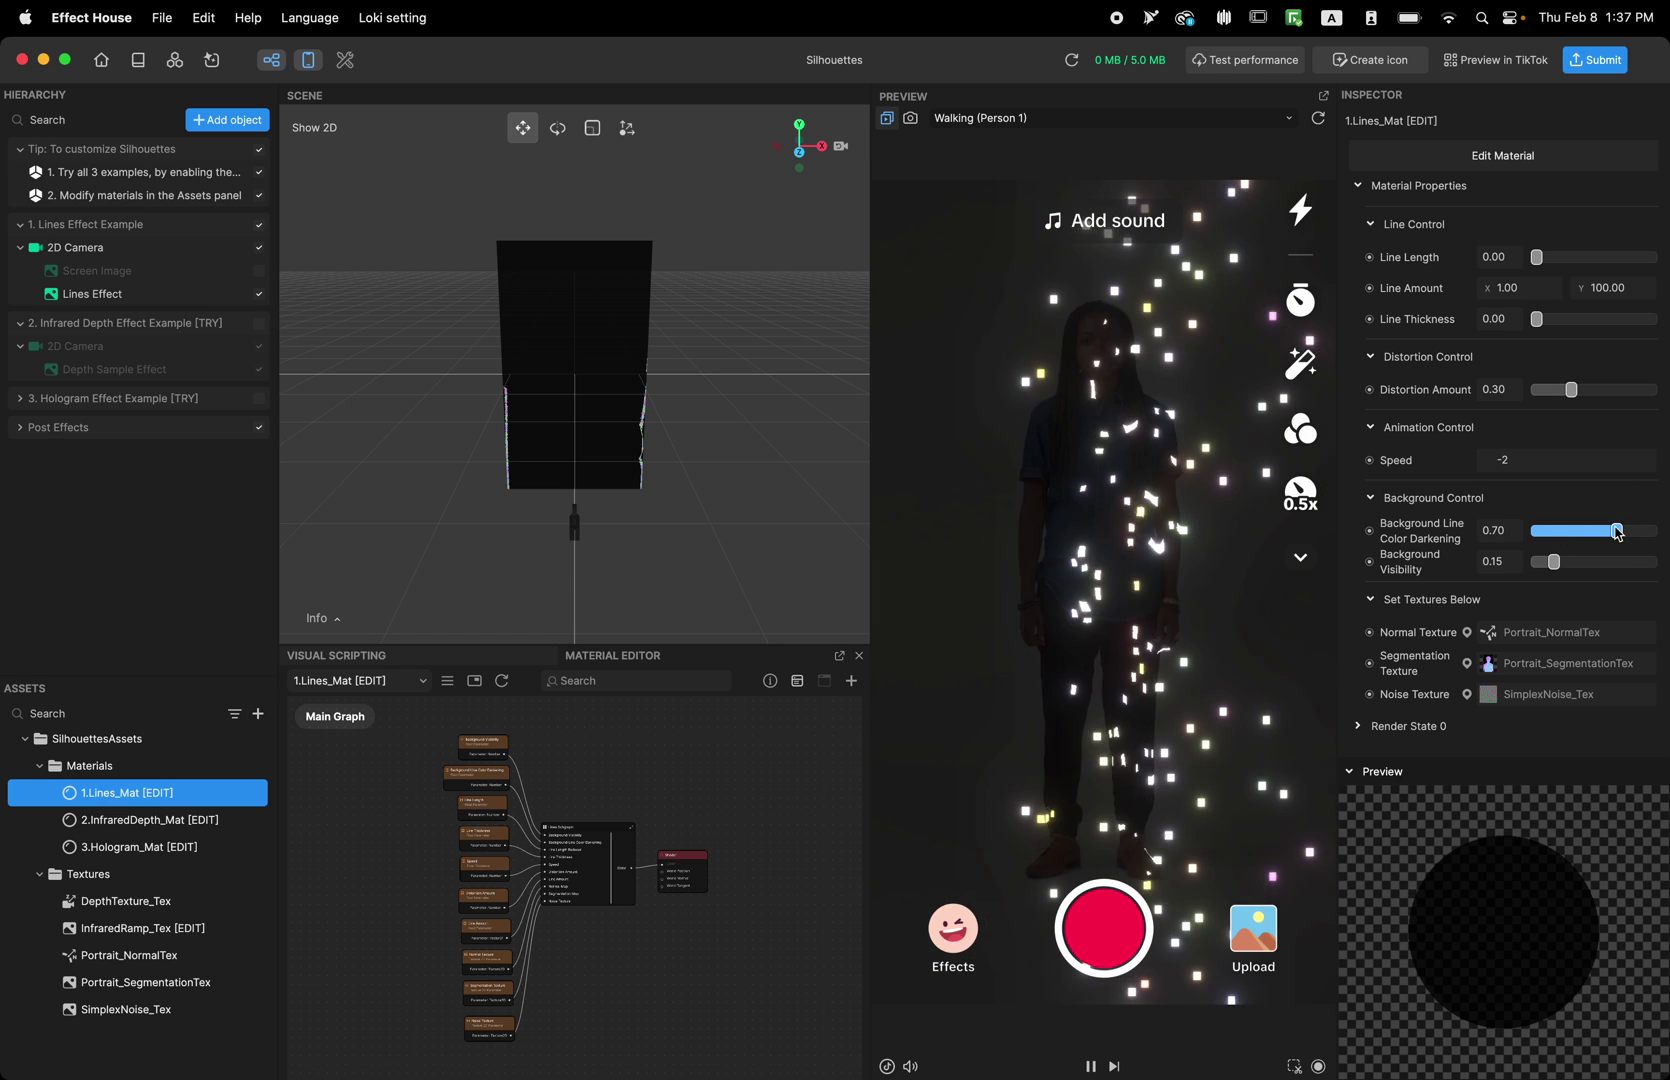
Set the lines material's Background Line Color Darkening to 0.10 and Background Visibility to 0.40.
{"action": "left_click_drag", "start_coordinate": [1609, 535], "coordinate": [1549, 535]}
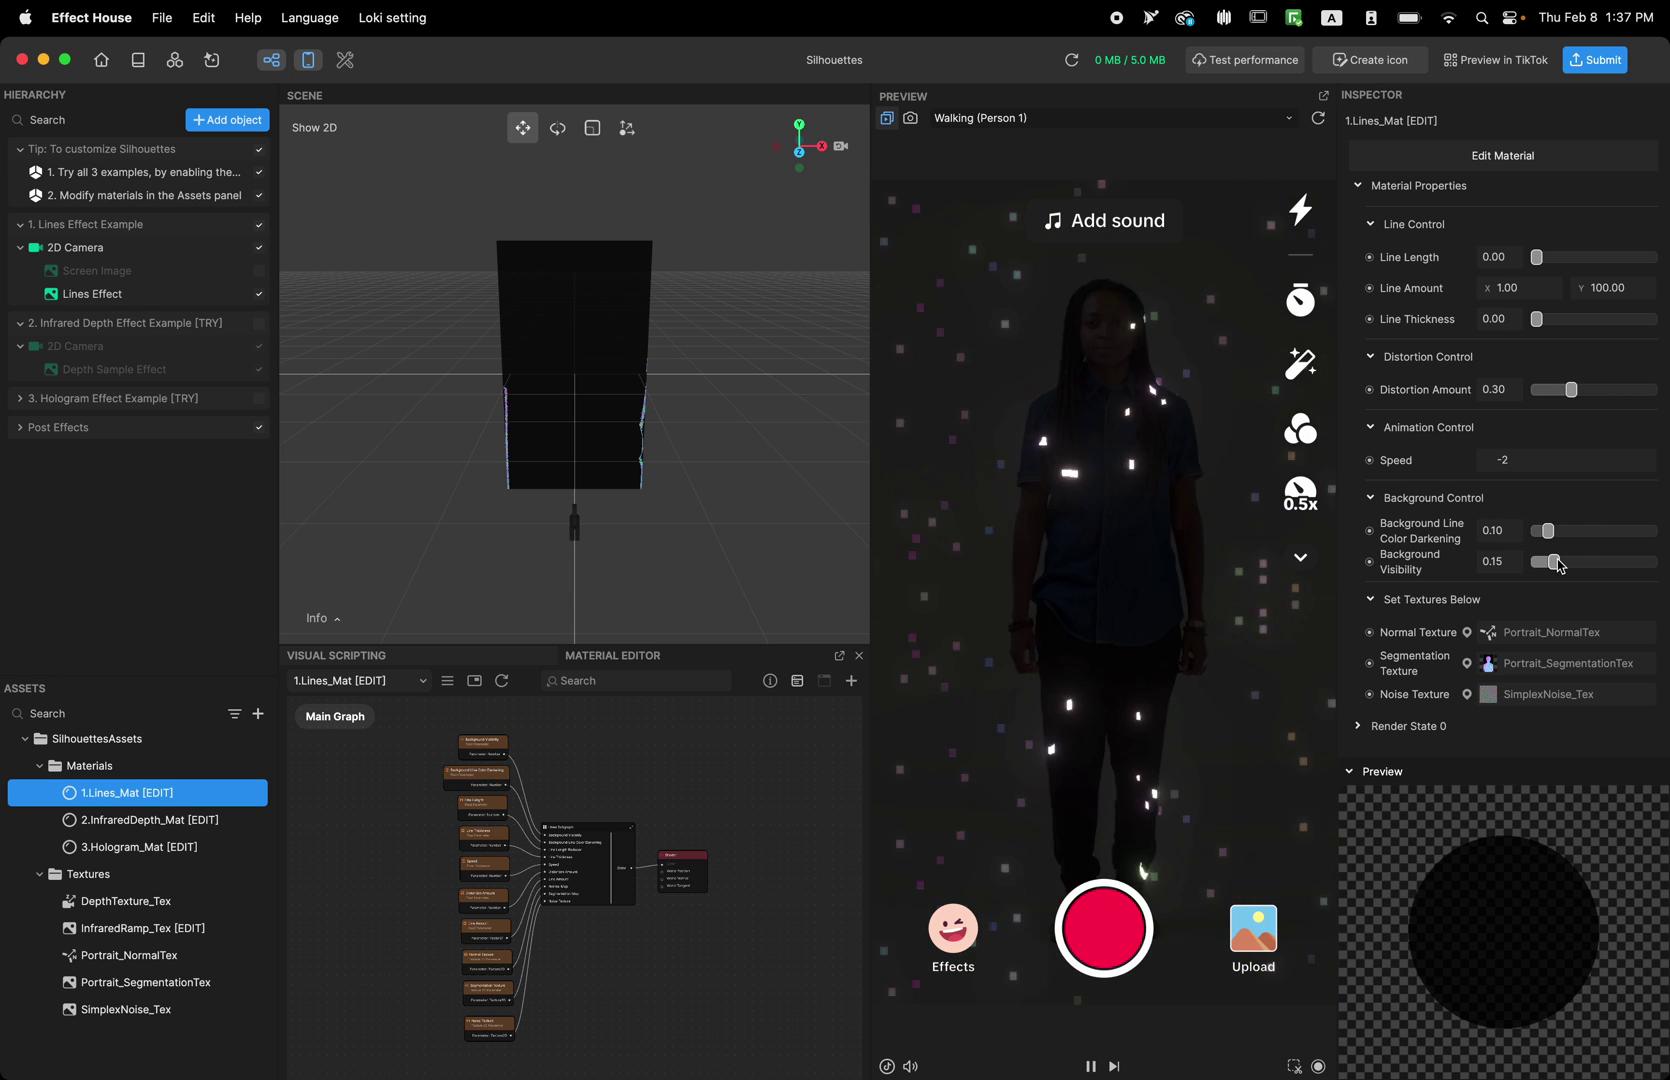
{"action": "left_click_drag", "start_coordinate": [1558, 565], "coordinate": [1598, 568]}
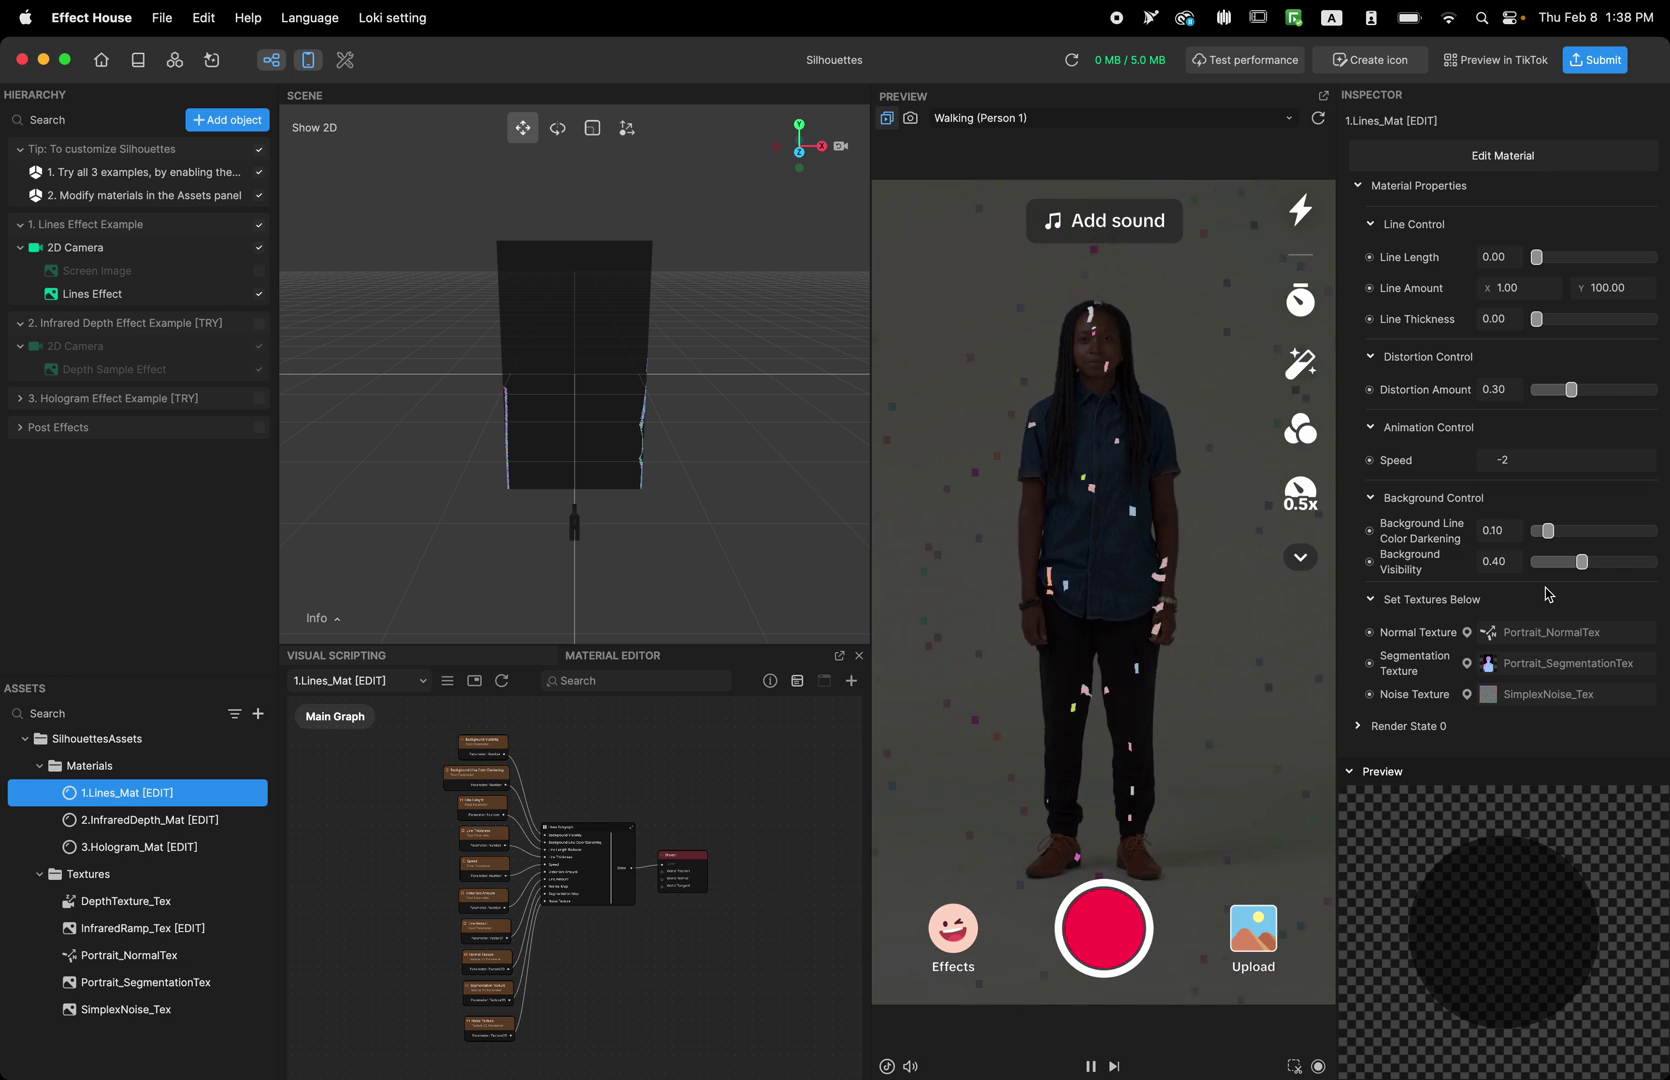
Disable the Lines Effect Example, enable the Infrared Depth Effect Example and show the 2.InfraredDepth_Mat properties.
{"action": "left_click", "coordinate": [260, 225]}
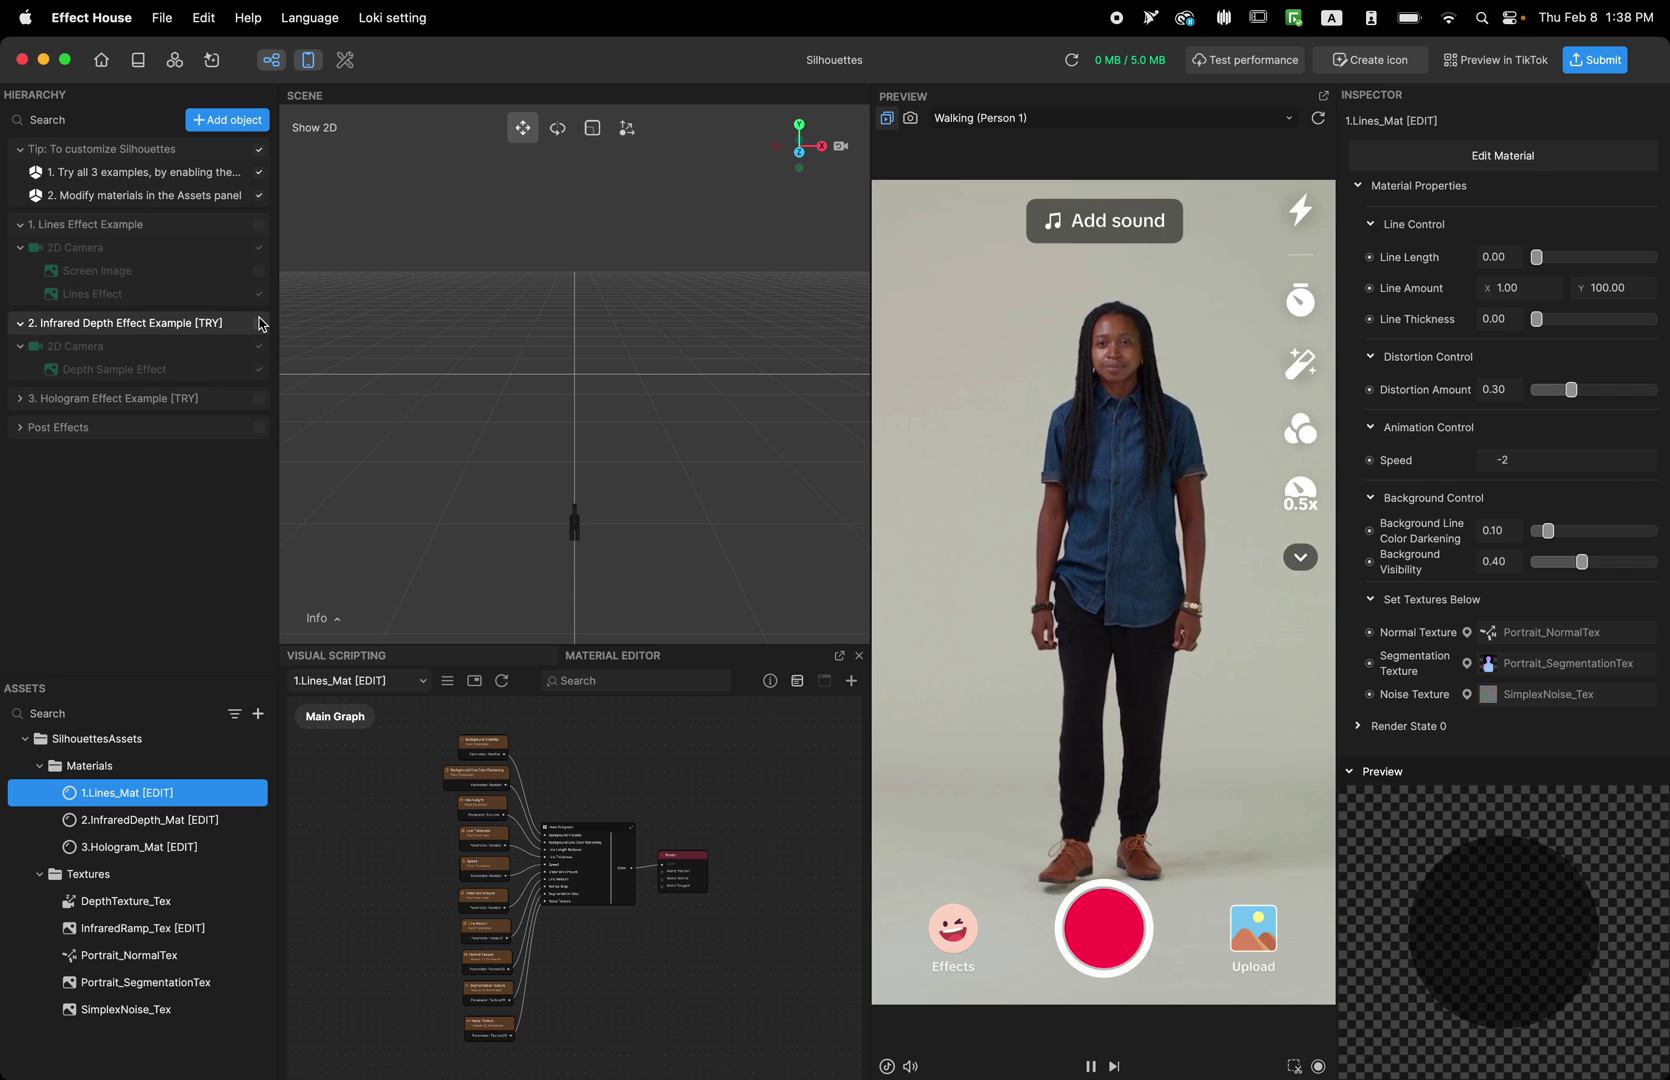
{"action": "left_click", "coordinate": [260, 324]}
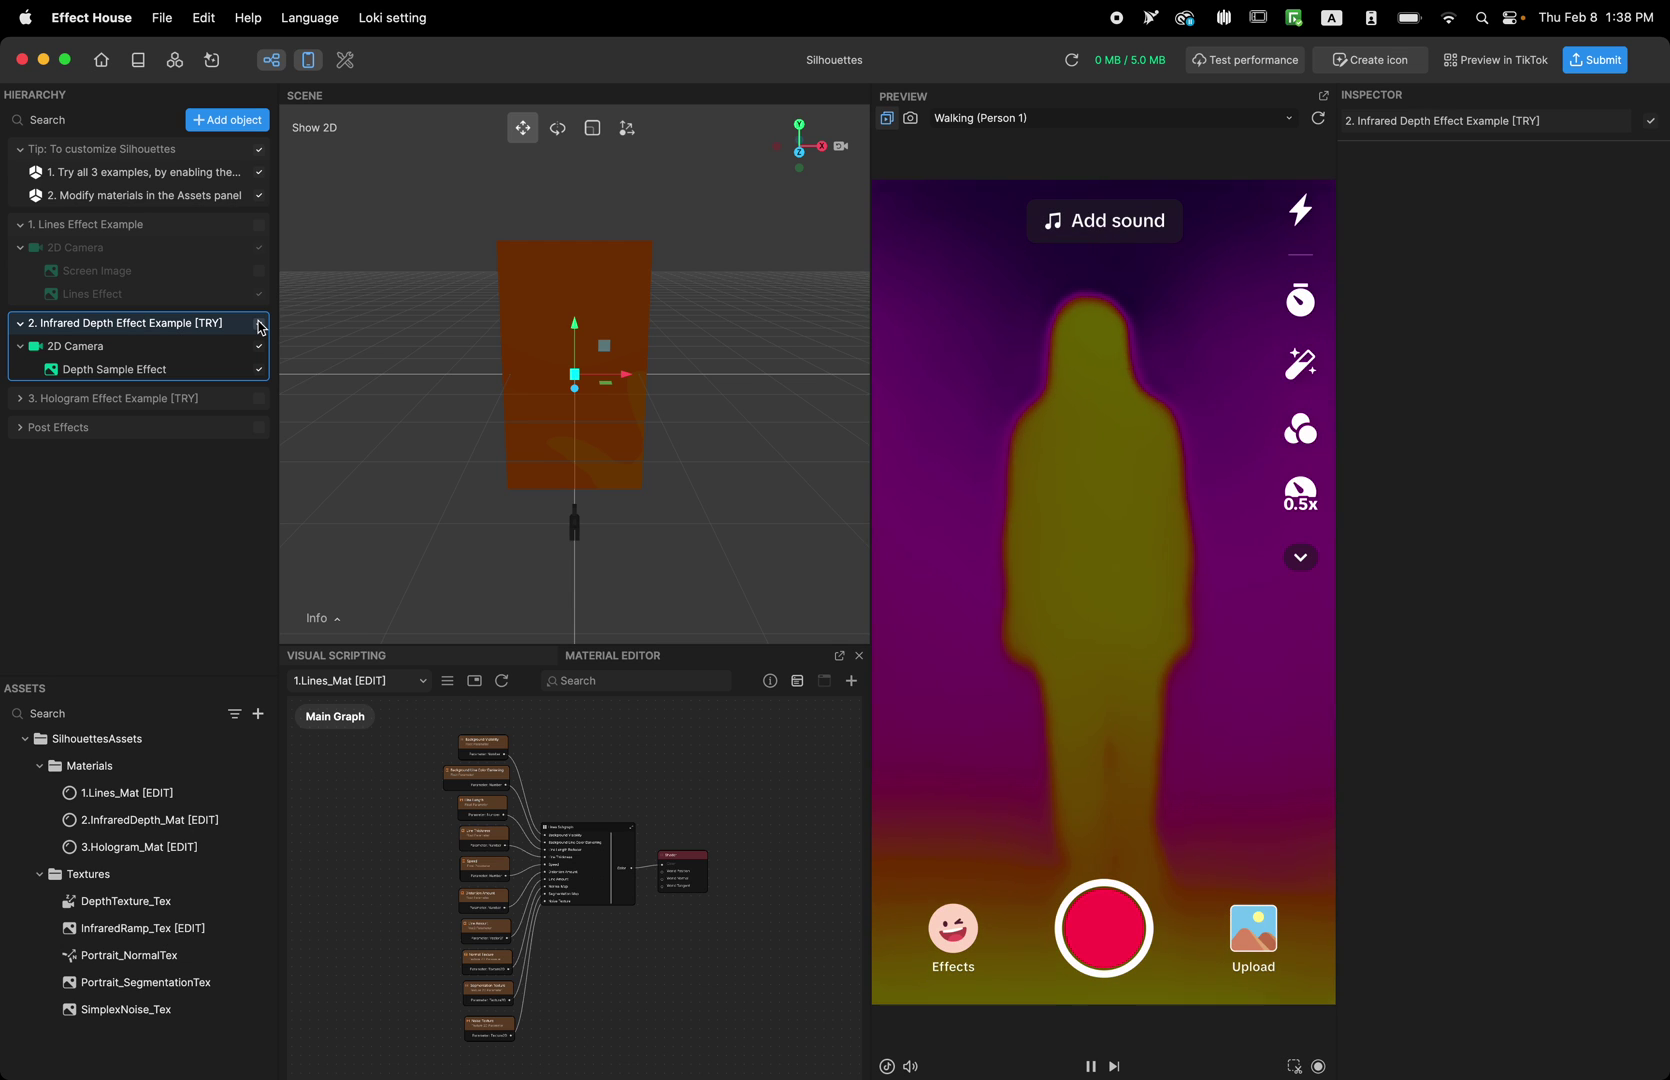
{"action": "left_click", "coordinate": [130, 820]}
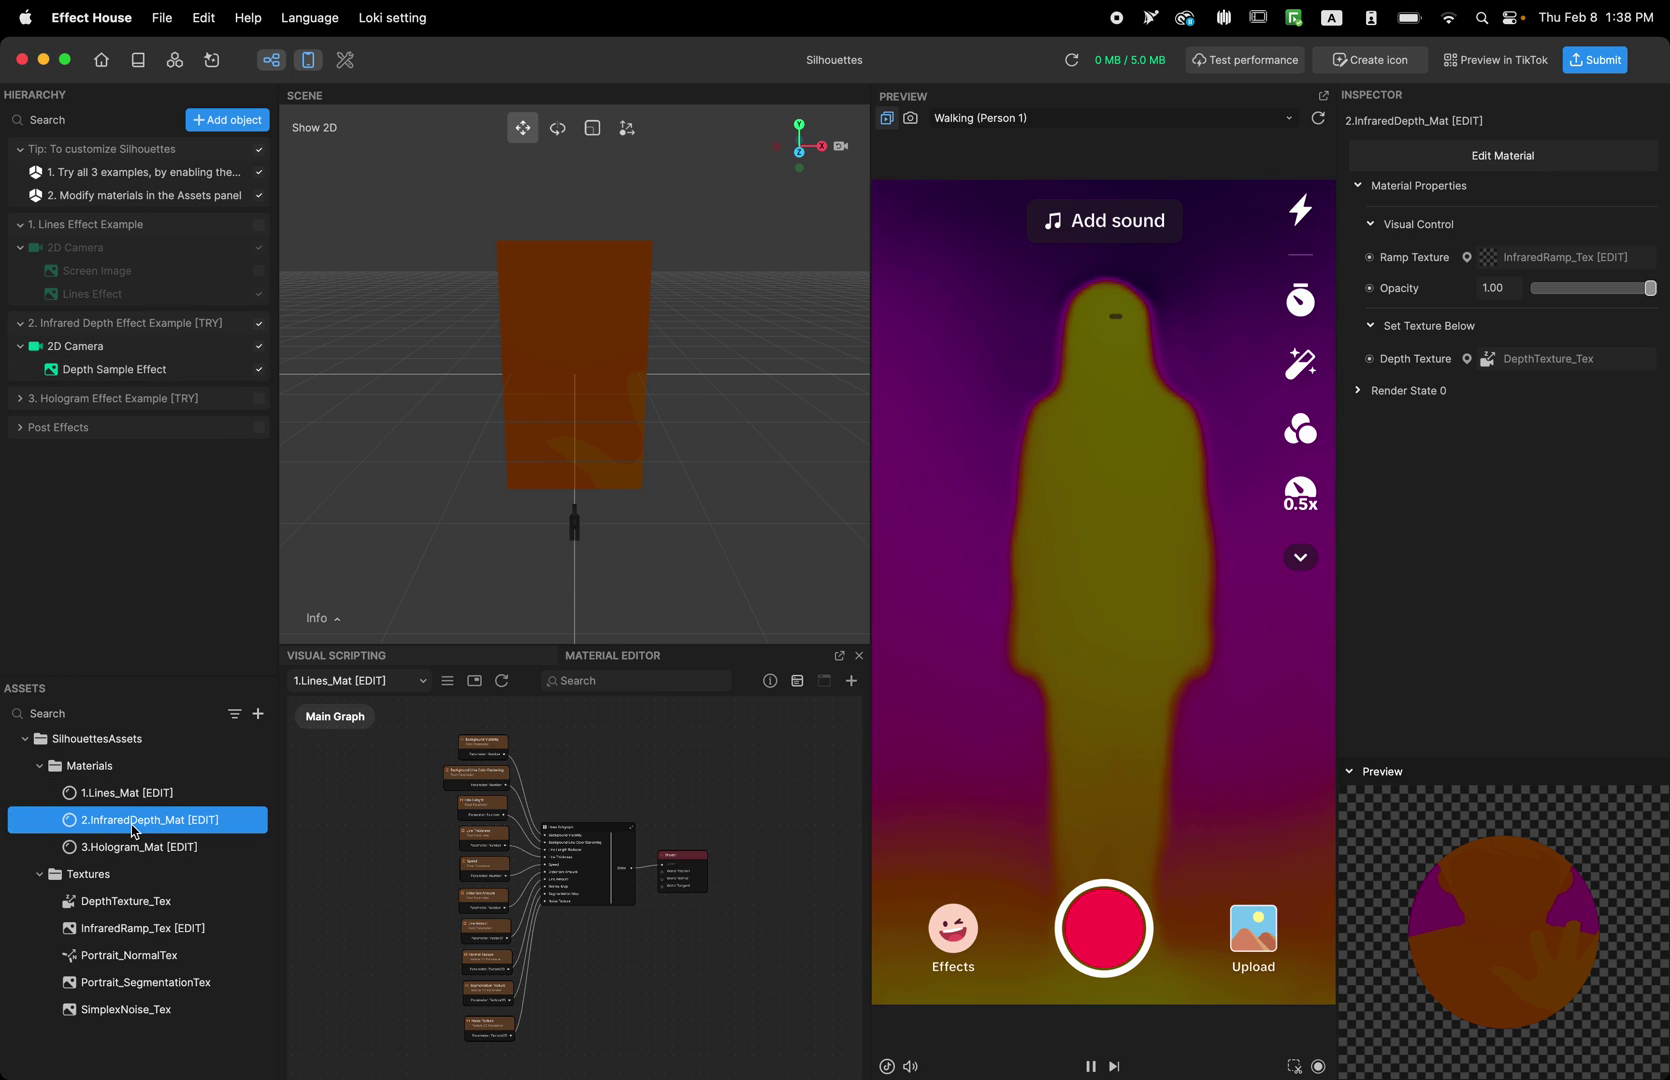
Show the properties of the InfraredRamp_Tex texture and re-enable Post Effects.
{"action": "left_click", "coordinate": [39, 876]}
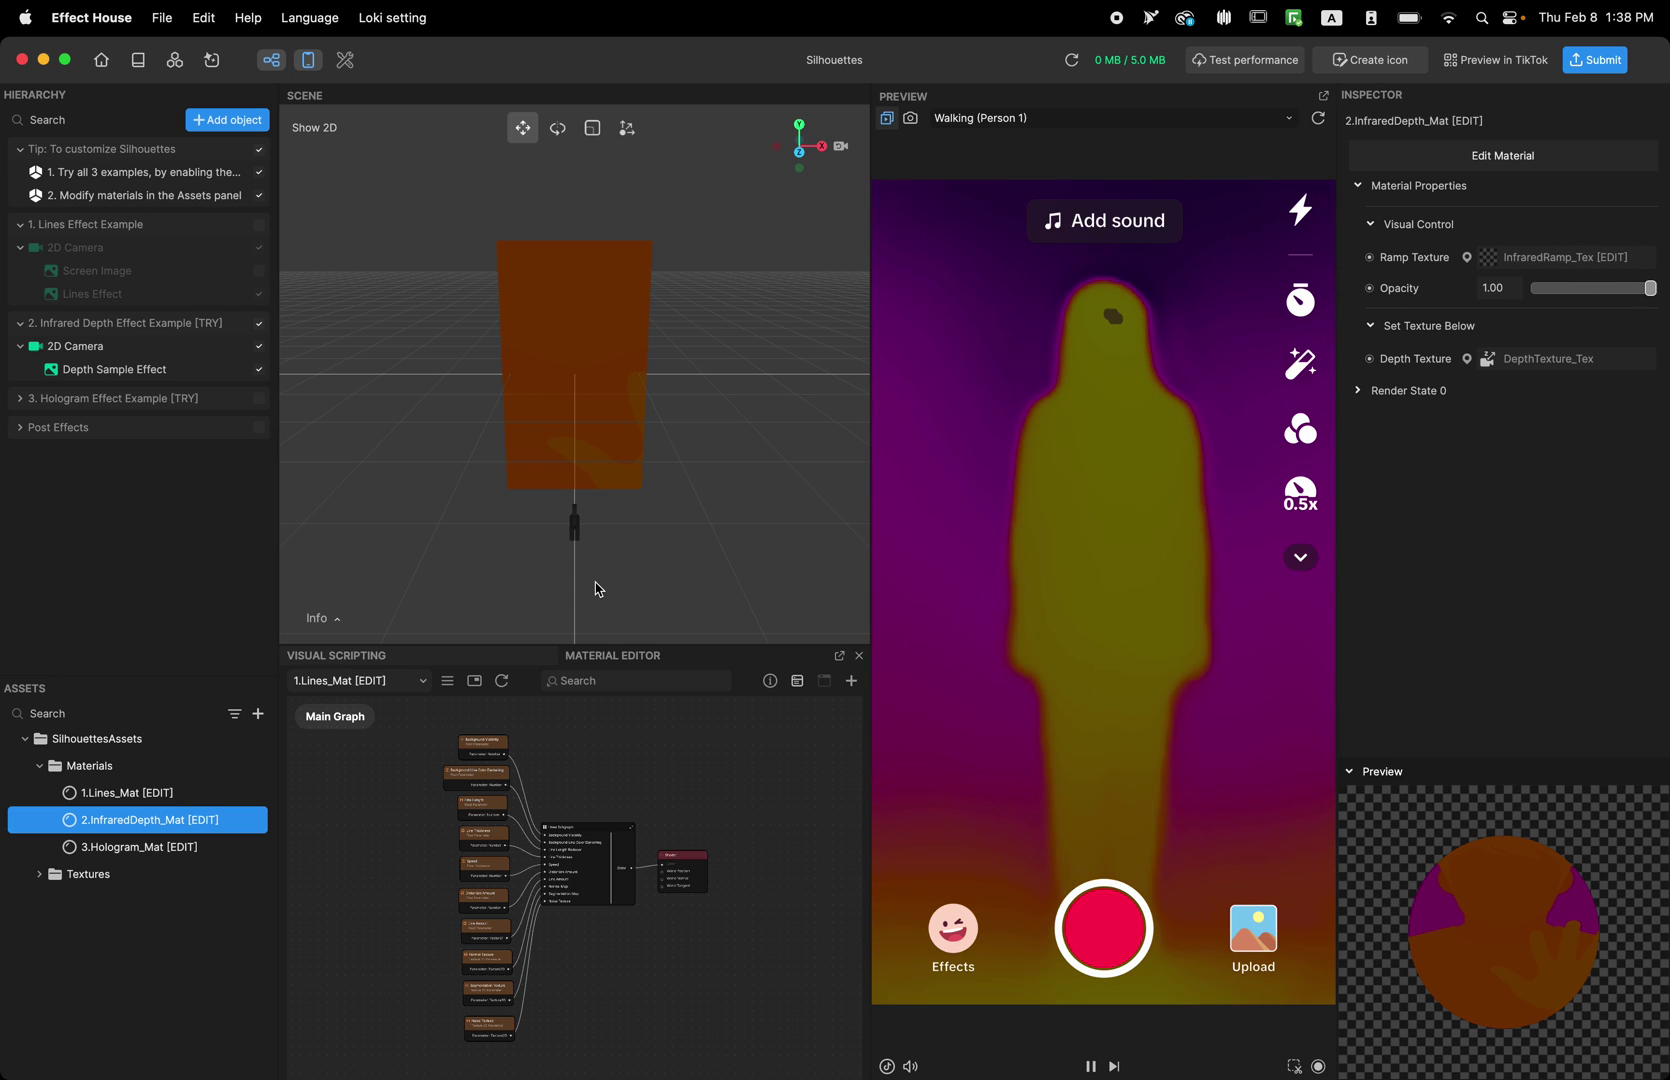
{"action": "left_click", "coordinate": [39, 875]}
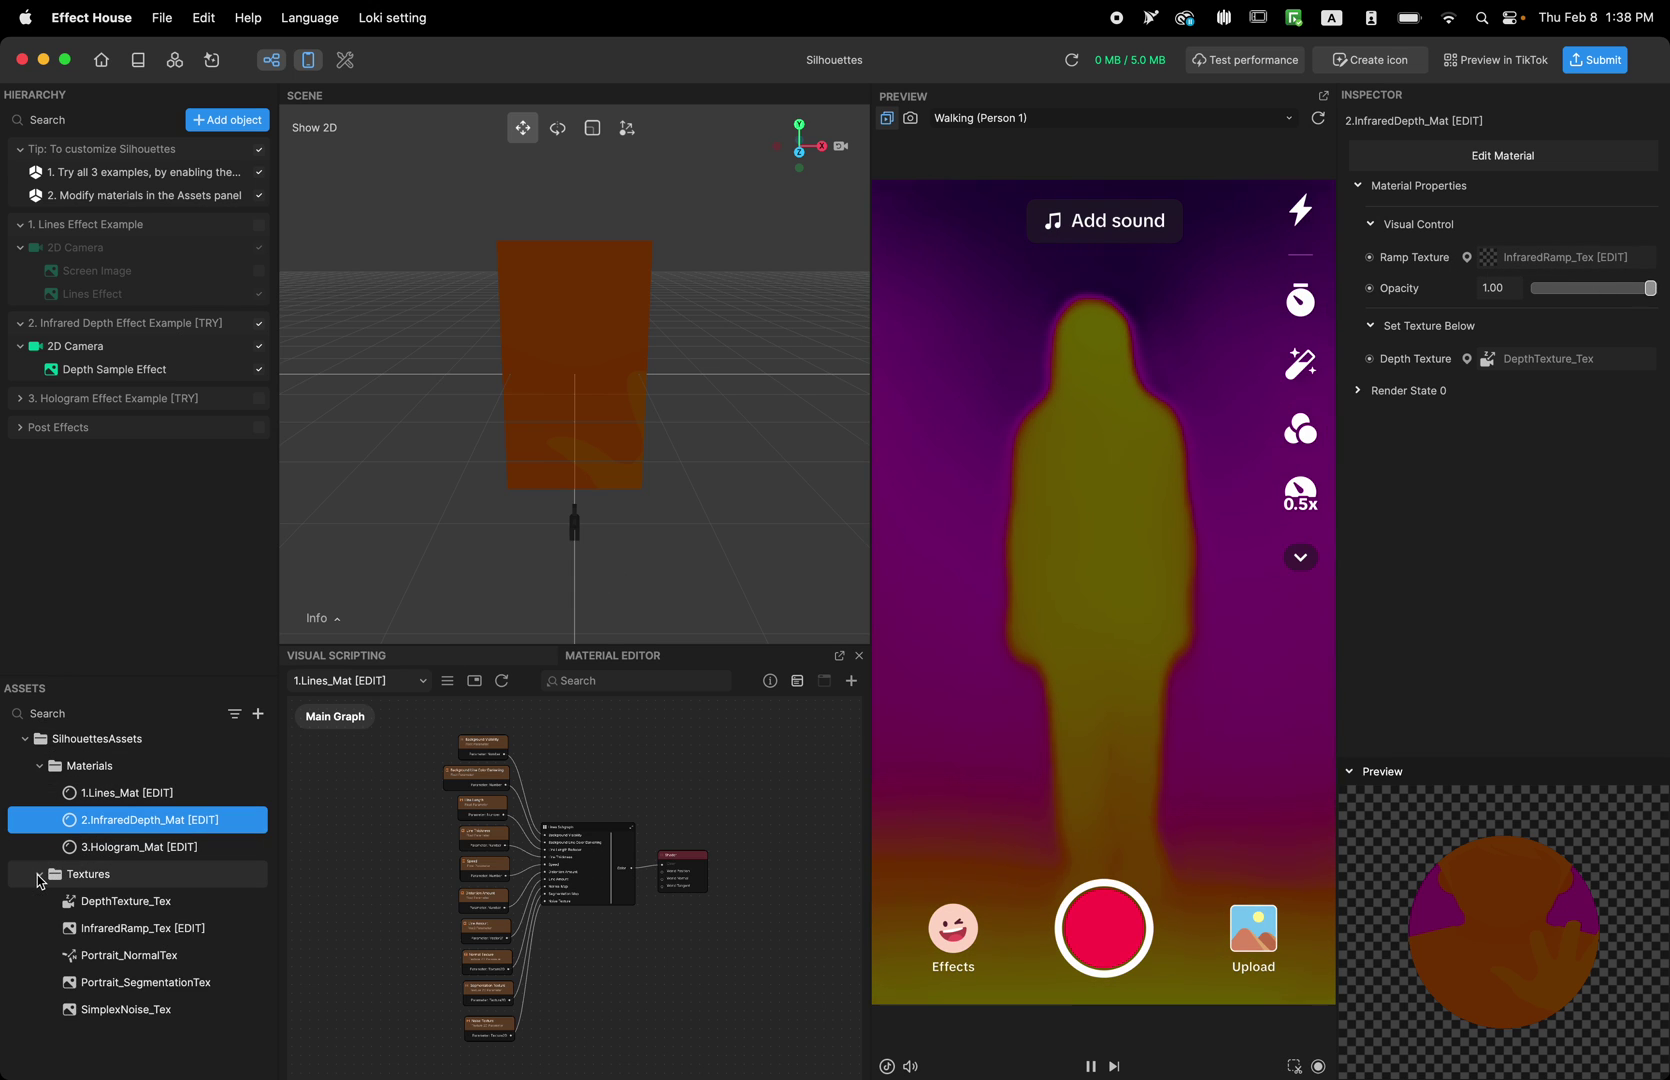
{"action": "left_click", "coordinate": [125, 930]}
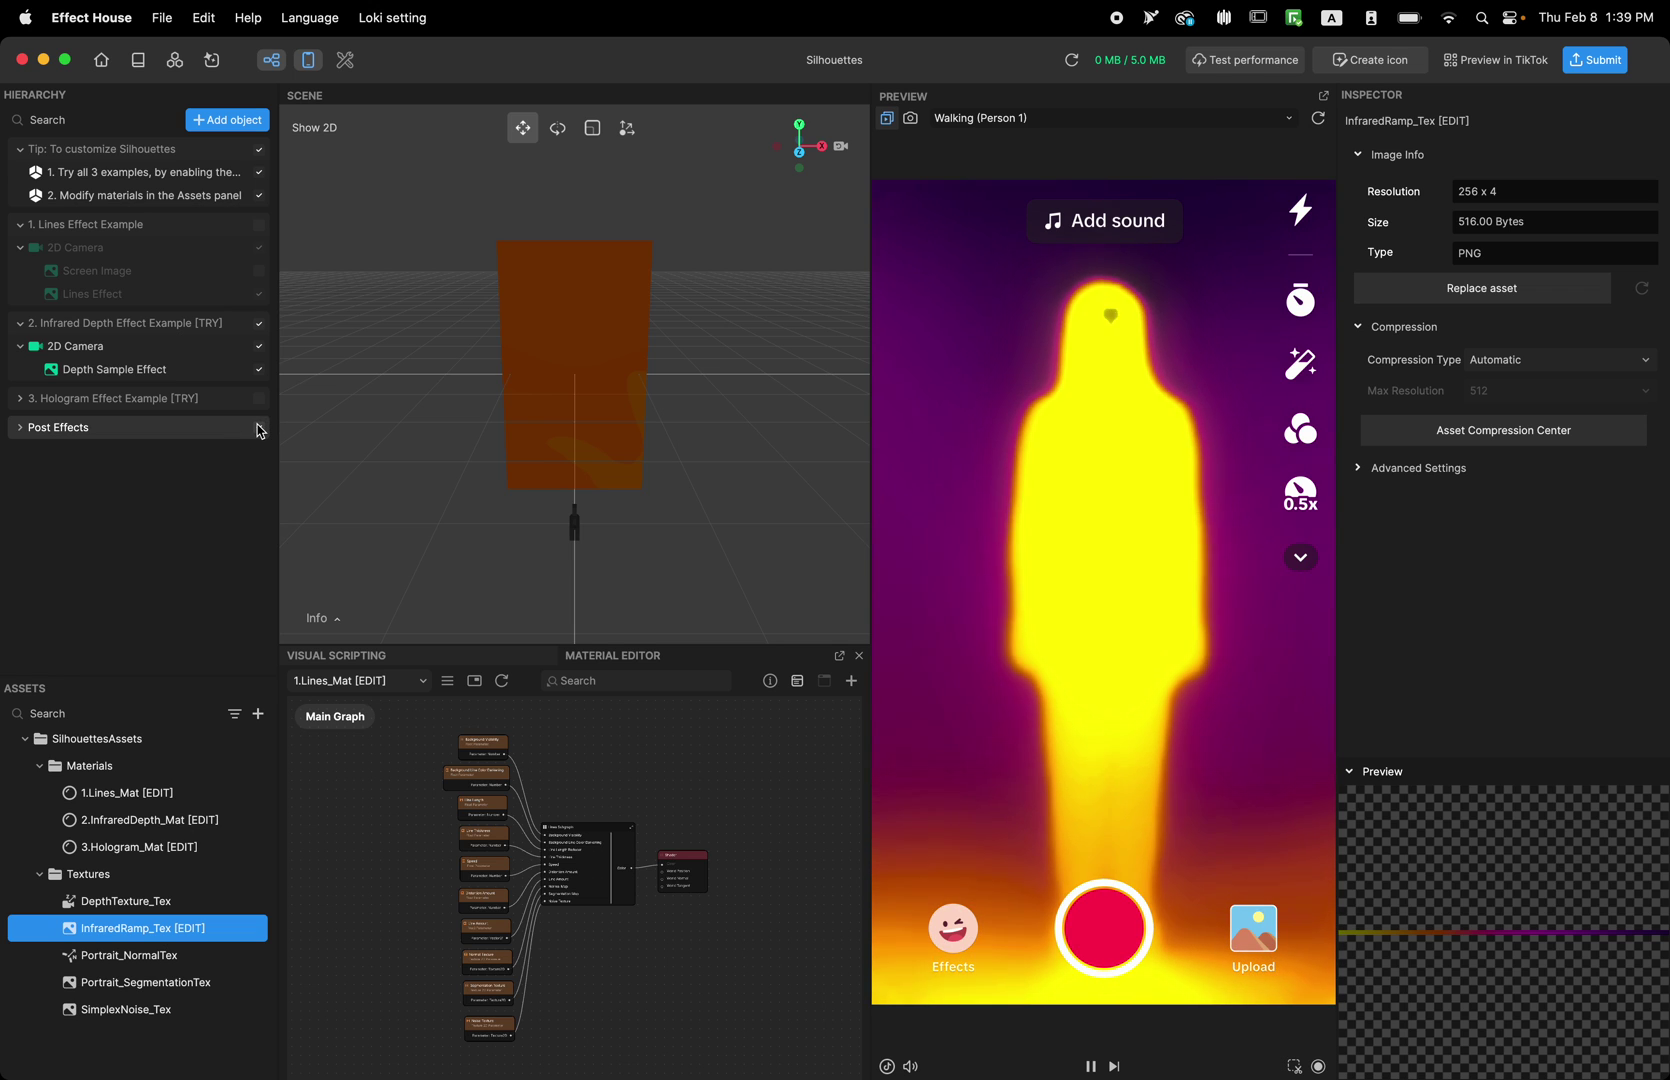
Try out the Opacity of 2.InfraredDepth_Mat and leave it at 1.00.
{"action": "left_click", "coordinate": [133, 796]}
{"action": "left_click", "coordinate": [133, 820]}
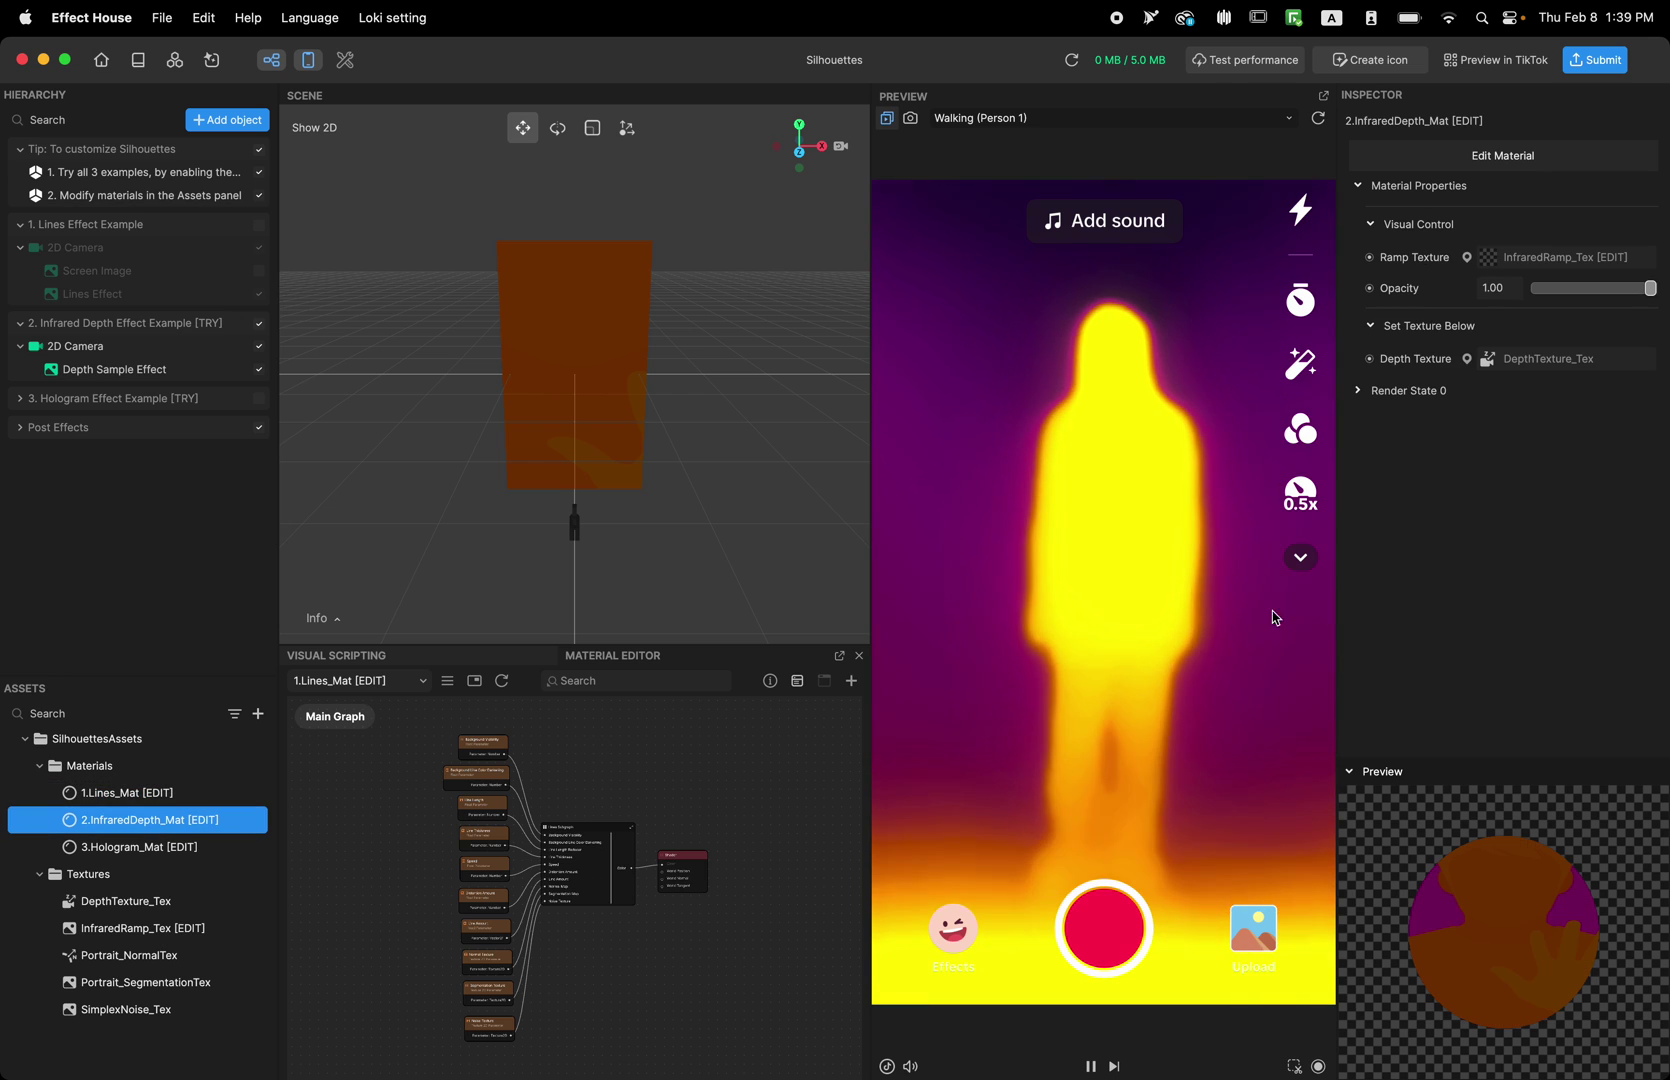
{"action": "mouse_move", "coordinate": [1650, 293]}
{"action": "left_mouse_down"}
{"action": "mouse_move", "coordinate": [1560, 289]}
{"action": "mouse_move", "coordinate": [1660, 295]}
{"action": "left_mouse_up"}
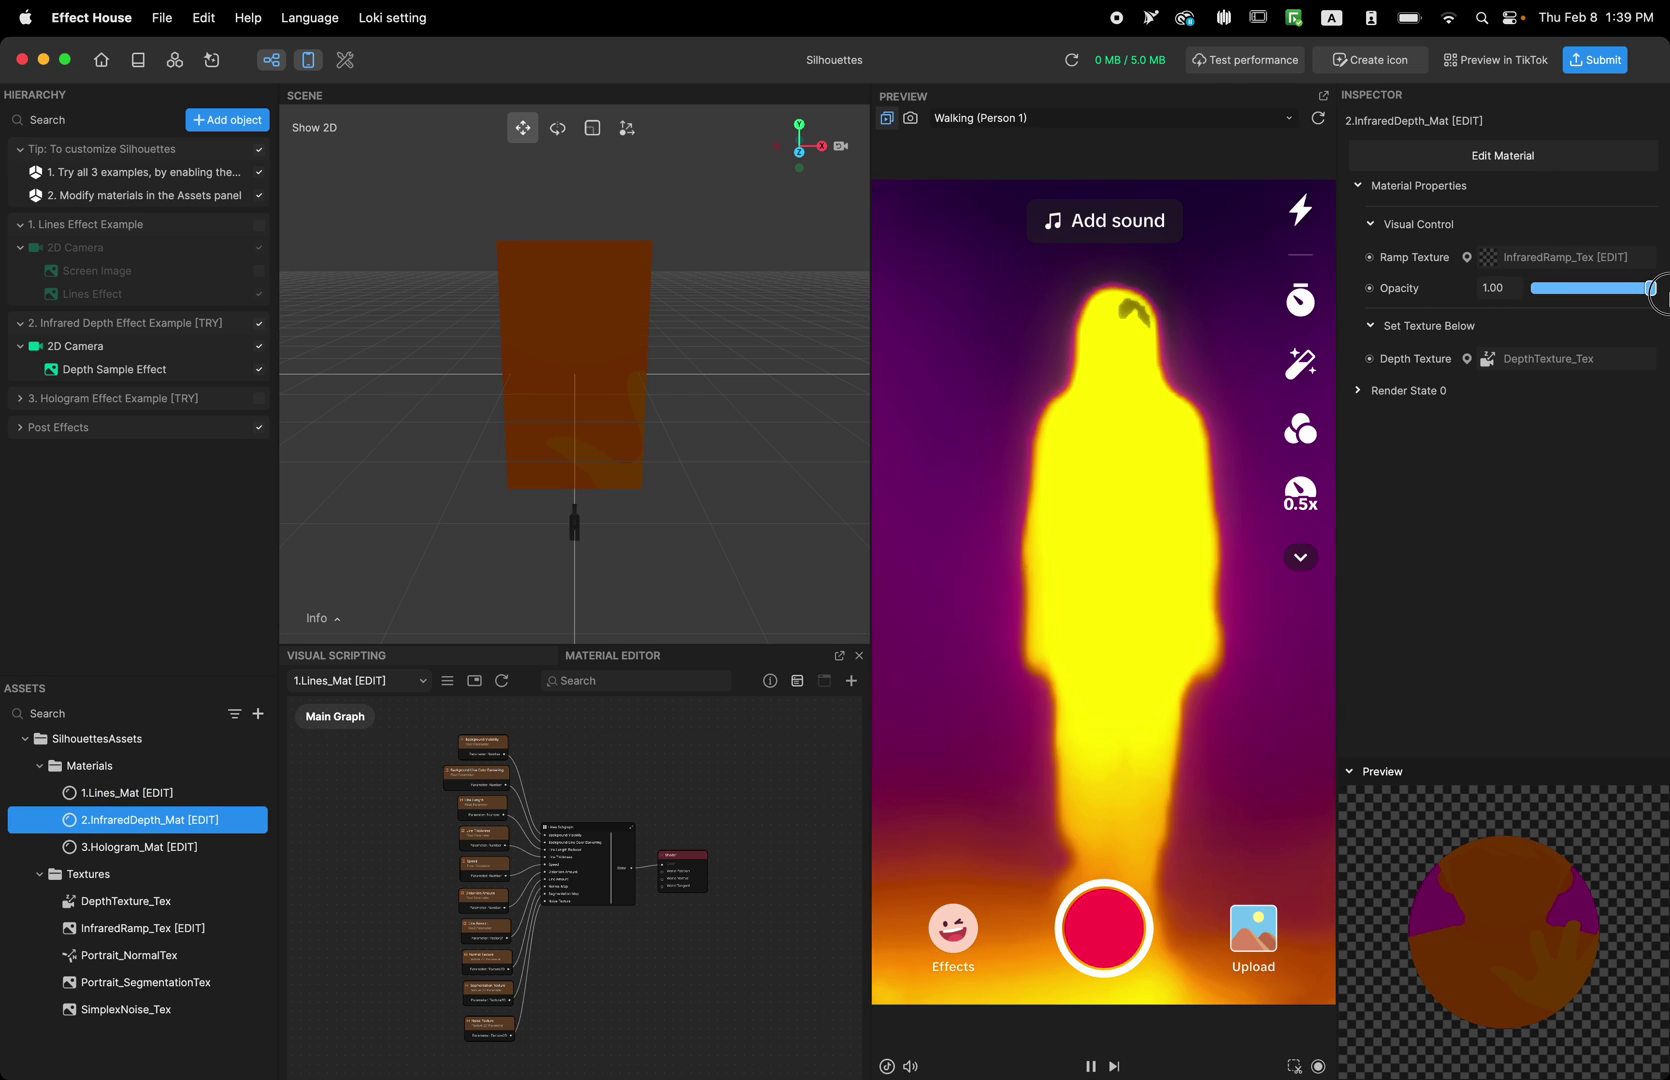
Open the infrared depth material's graph, examine its Heat Depth subgraph and return to the main graph.
{"action": "double_click", "coordinate": [125, 818]}
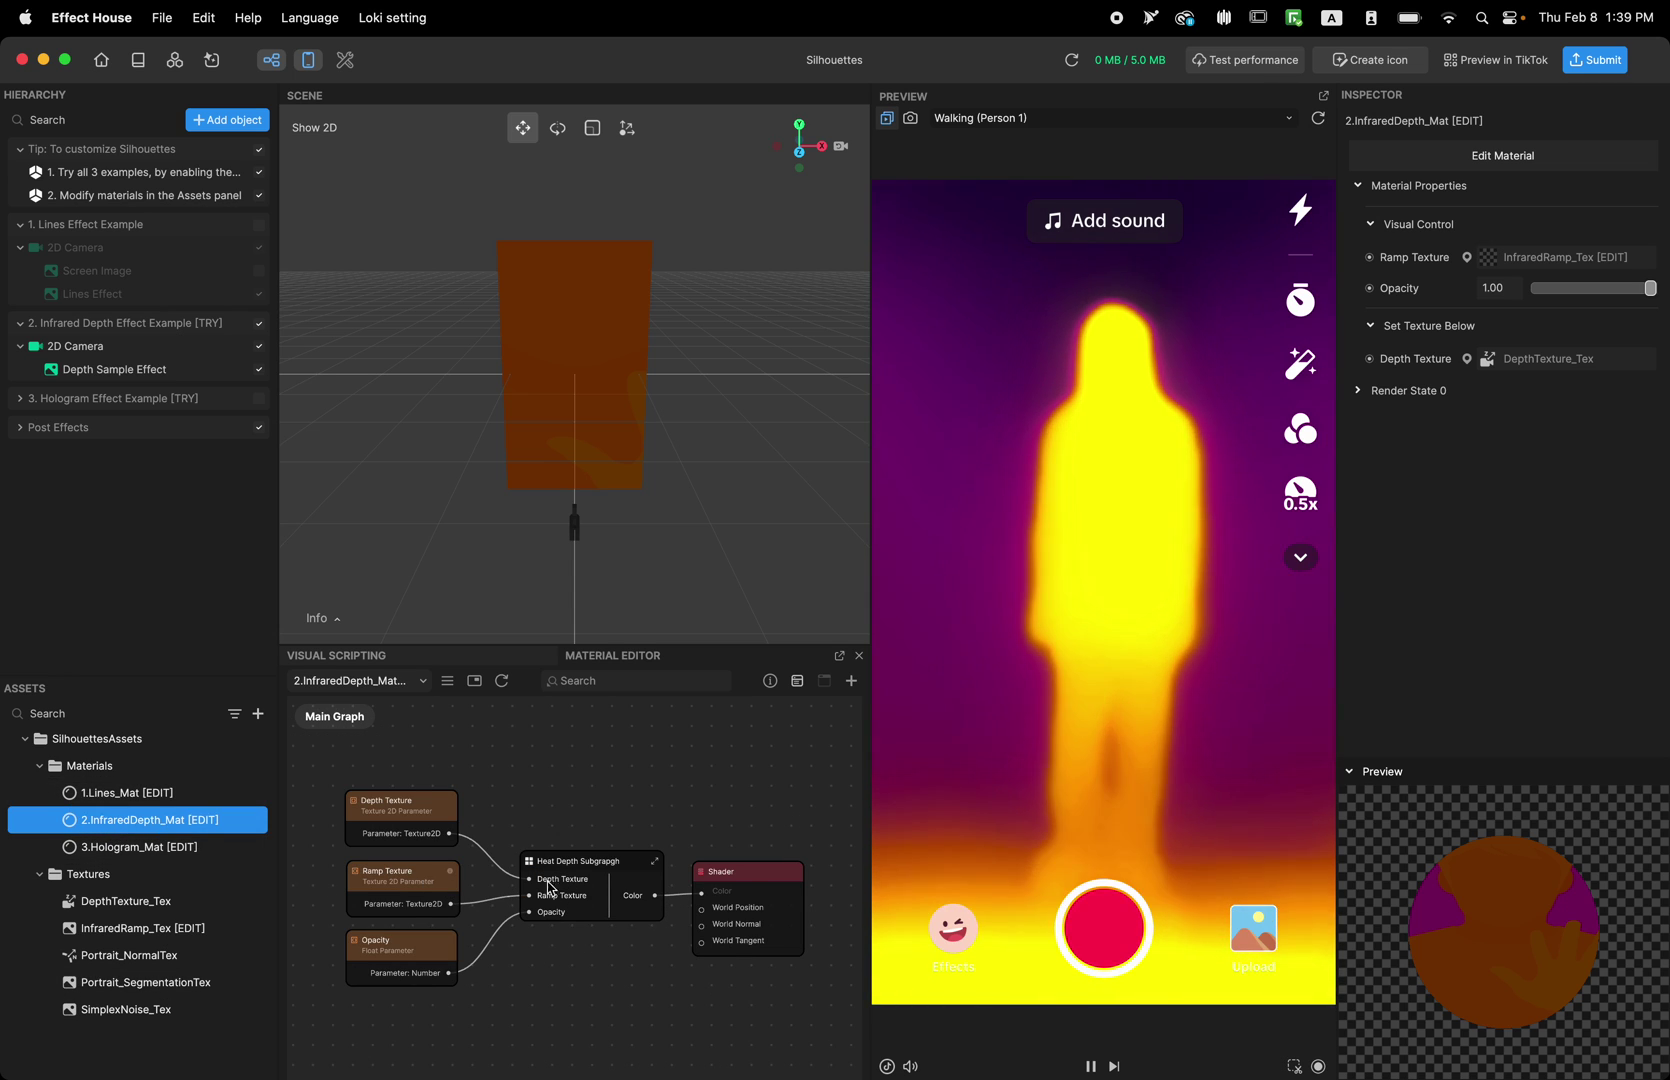
{"action": "double_click", "coordinate": [614, 873]}
{"action": "scroll", "coordinate": [630, 900], "scroll_direction": "up", "scroll_amount": 3}
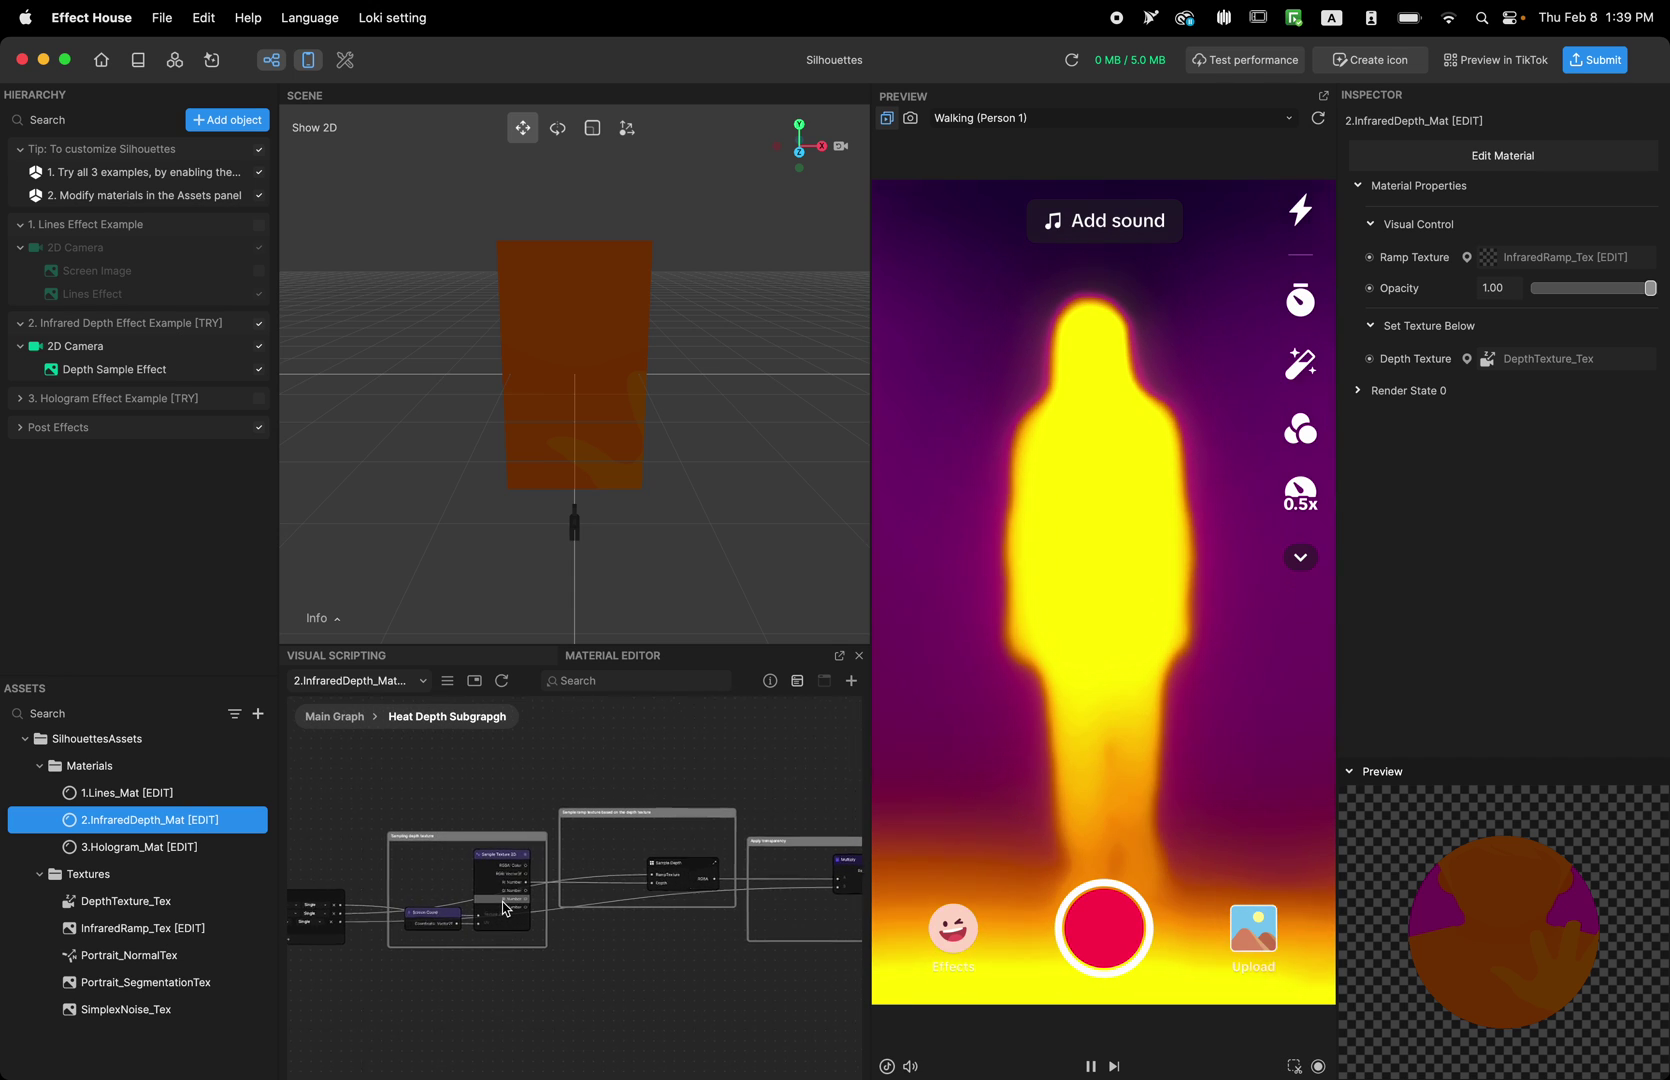
{"action": "left_click", "coordinate": [346, 716]}
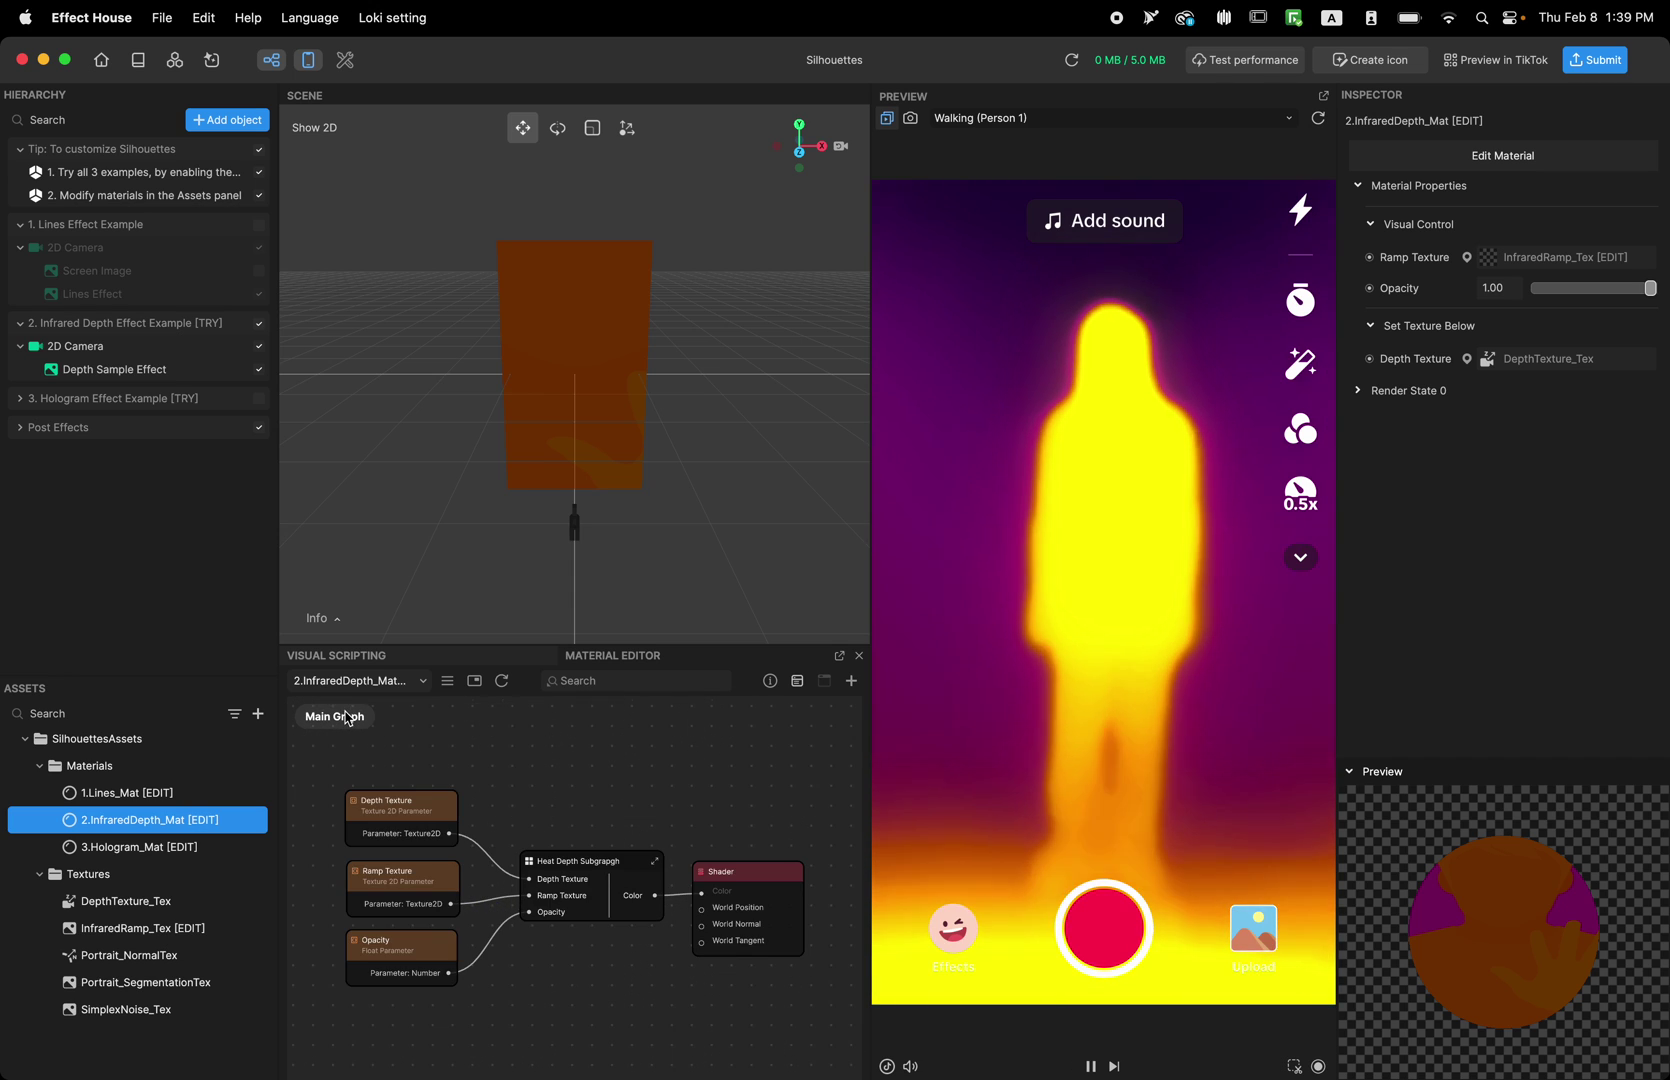
Show the Post Process object's Bloom settings and look through the effects that can be added to it.
{"action": "left_click", "coordinate": [20, 428]}
{"action": "left_click", "coordinate": [84, 458]}
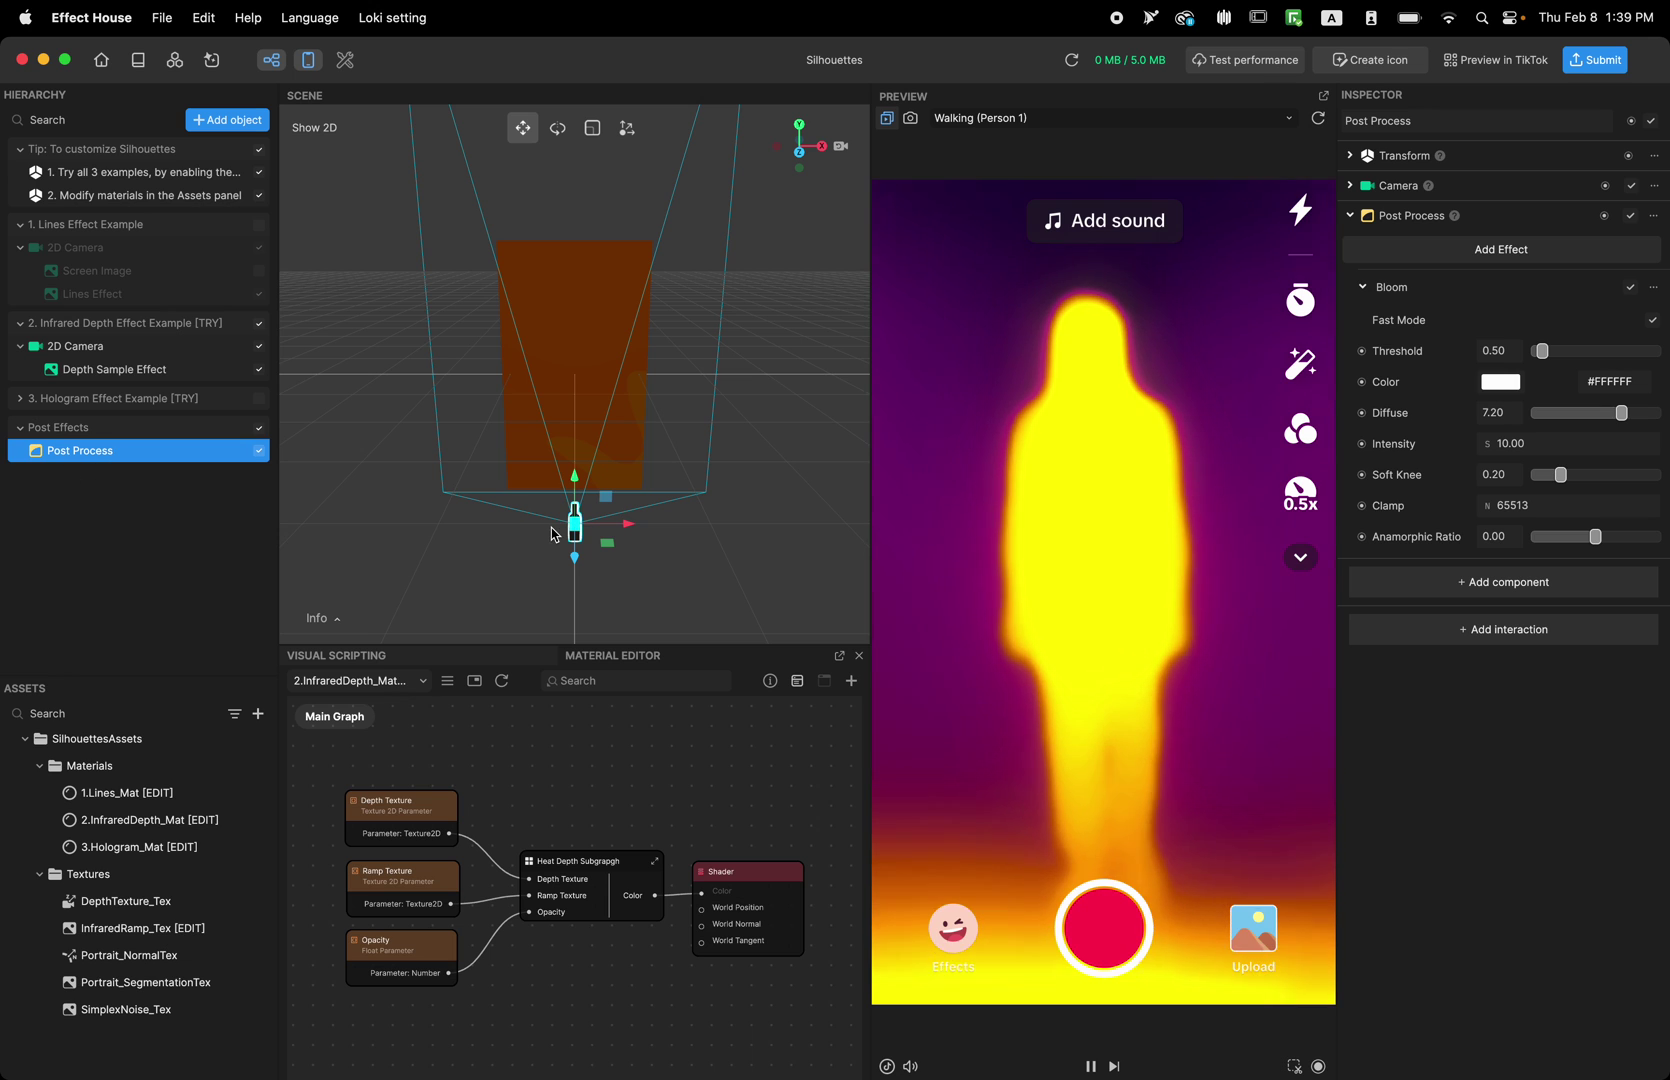
{"action": "left_click", "coordinate": [1492, 254]}
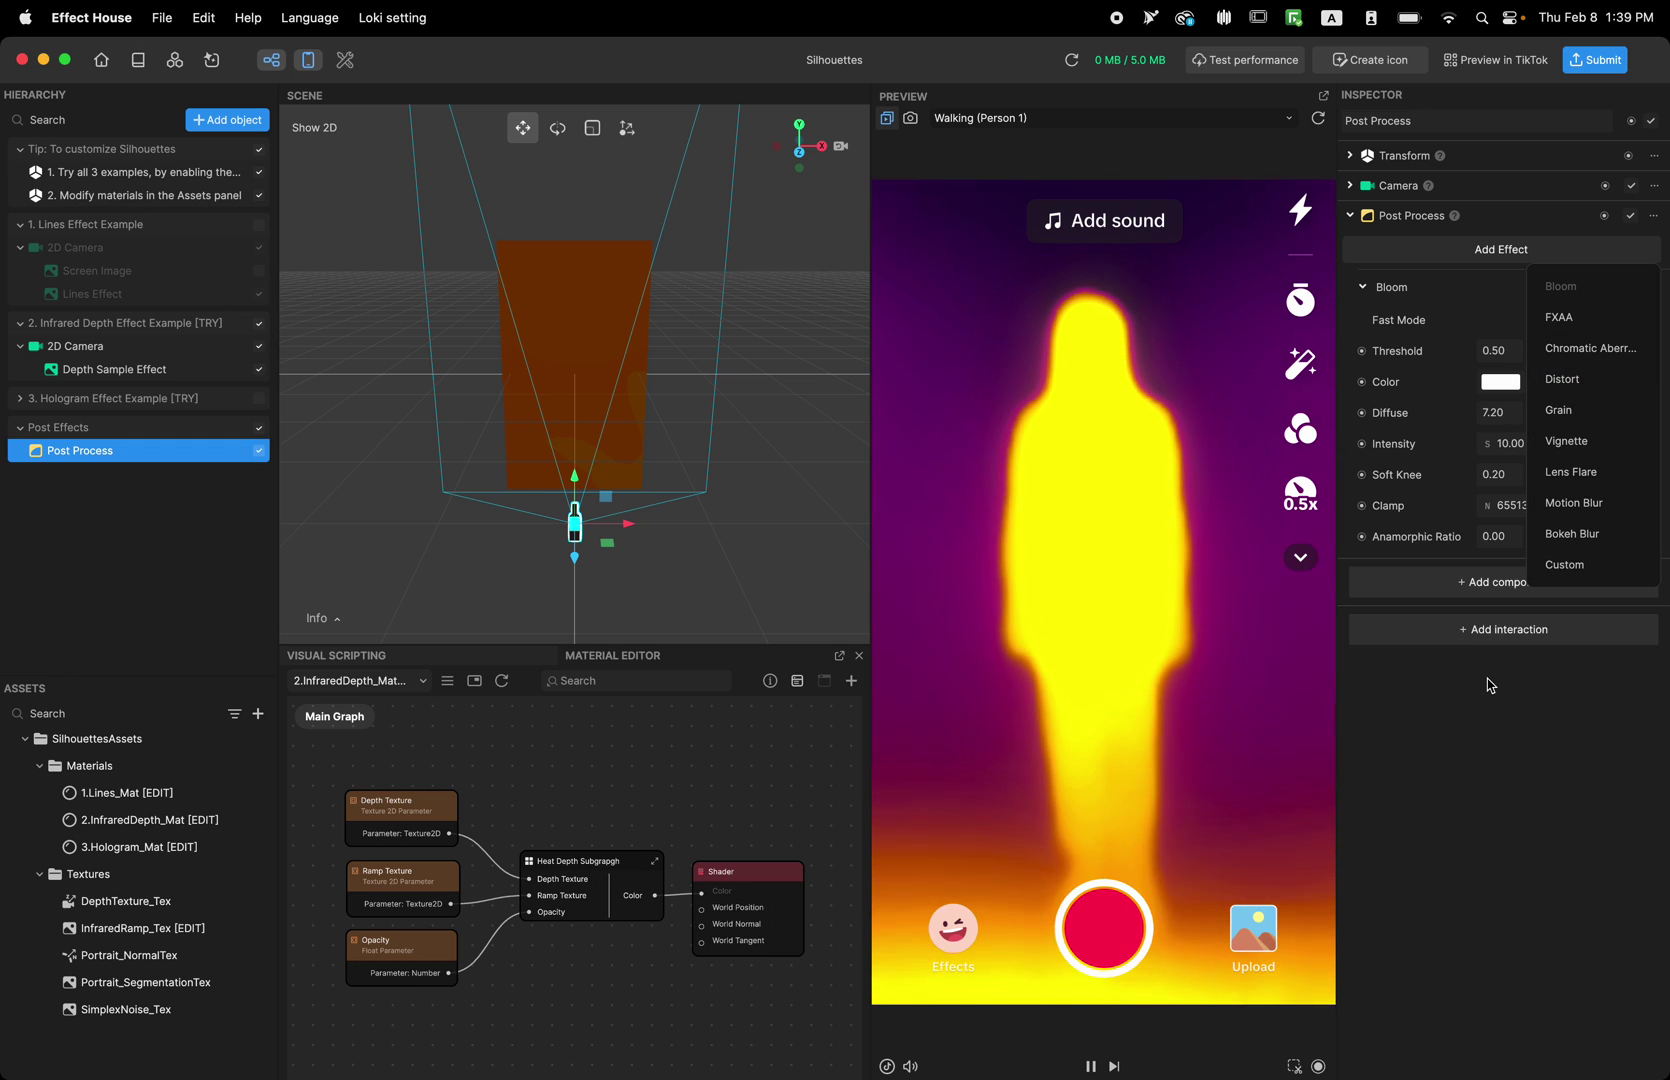
{"action": "left_click", "coordinate": [1489, 682]}
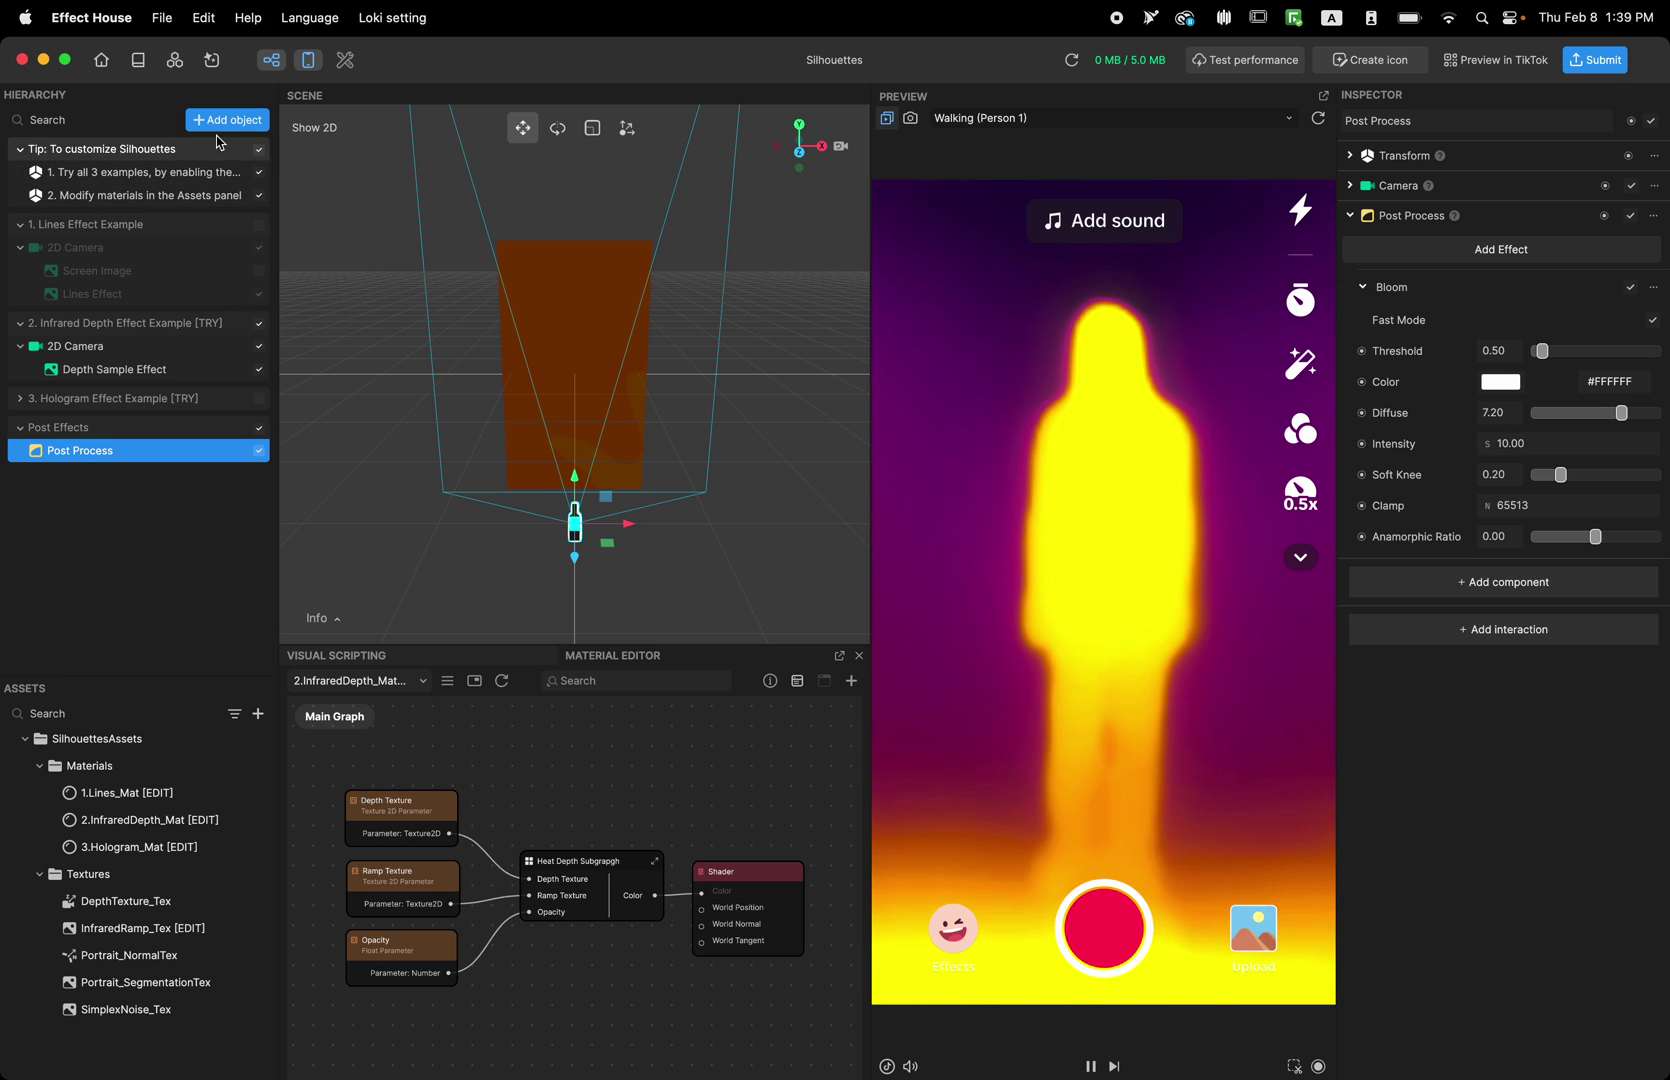
Add a Filter object to the scene, move its group below Post Effects and show its properties.
{"action": "left_click", "coordinate": [228, 121]}
{"action": "left_click", "coordinate": [355, 162]}
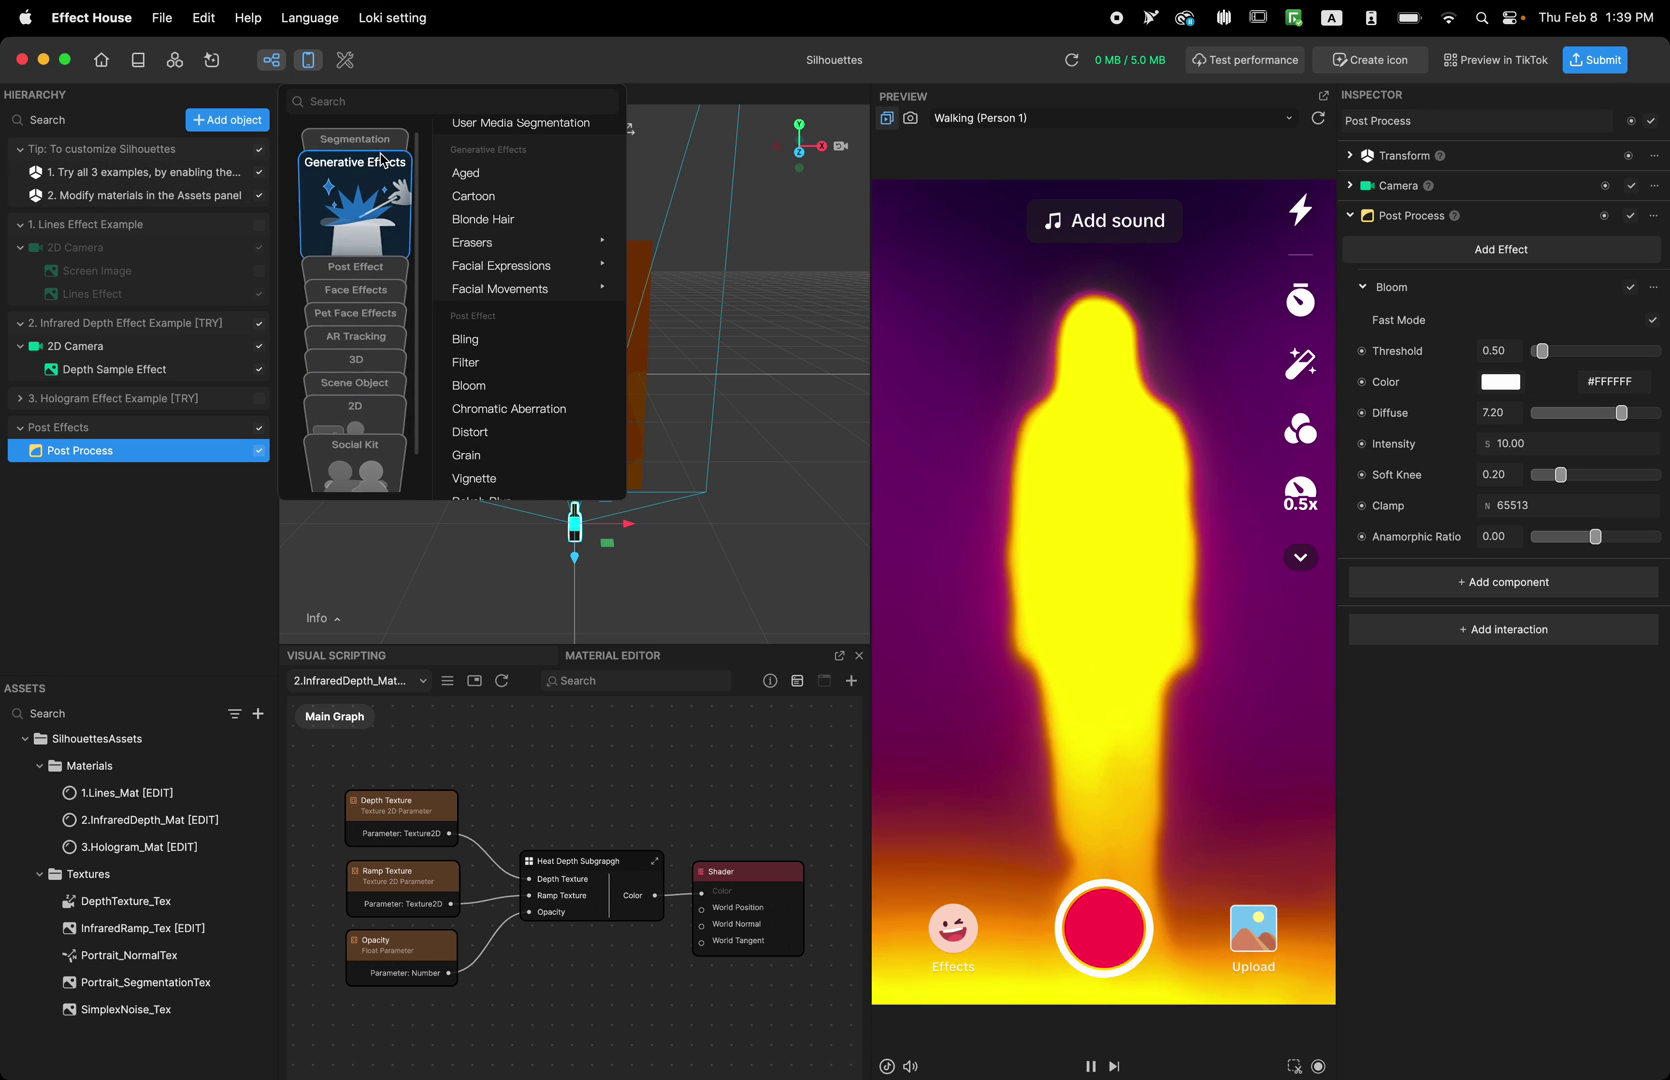
{"action": "left_click", "coordinate": [365, 282]}
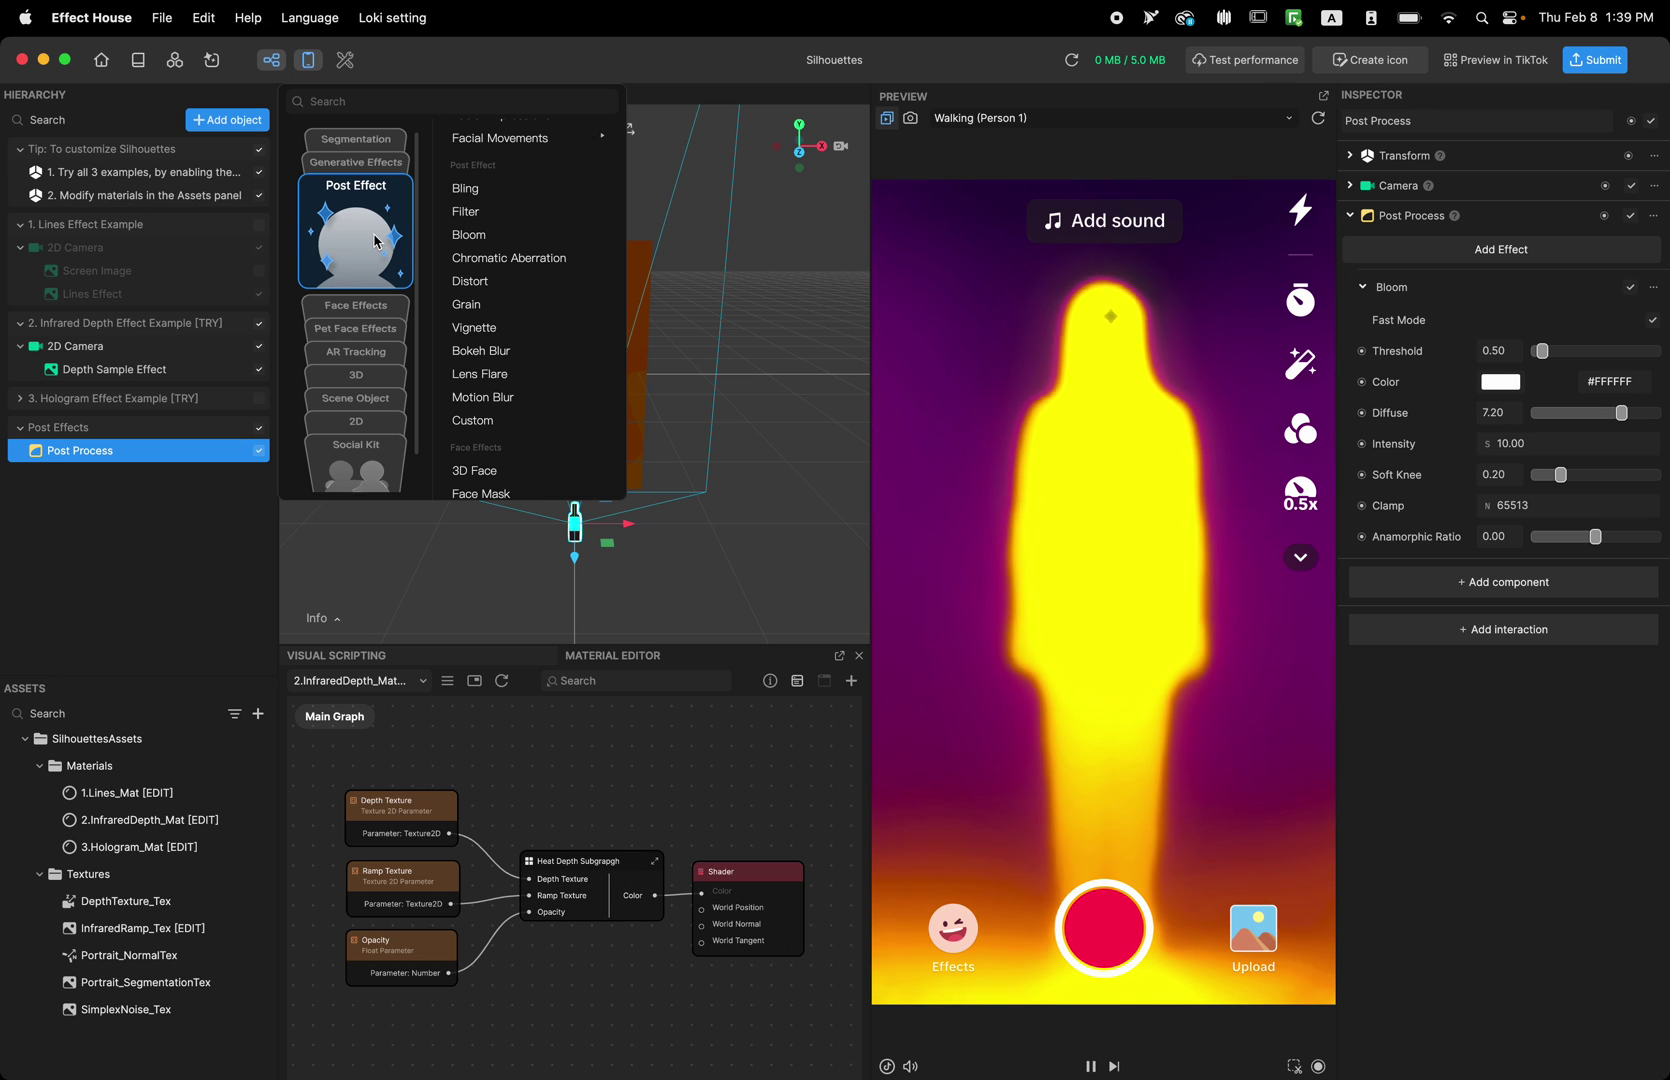
{"action": "left_click", "coordinate": [419, 106]}
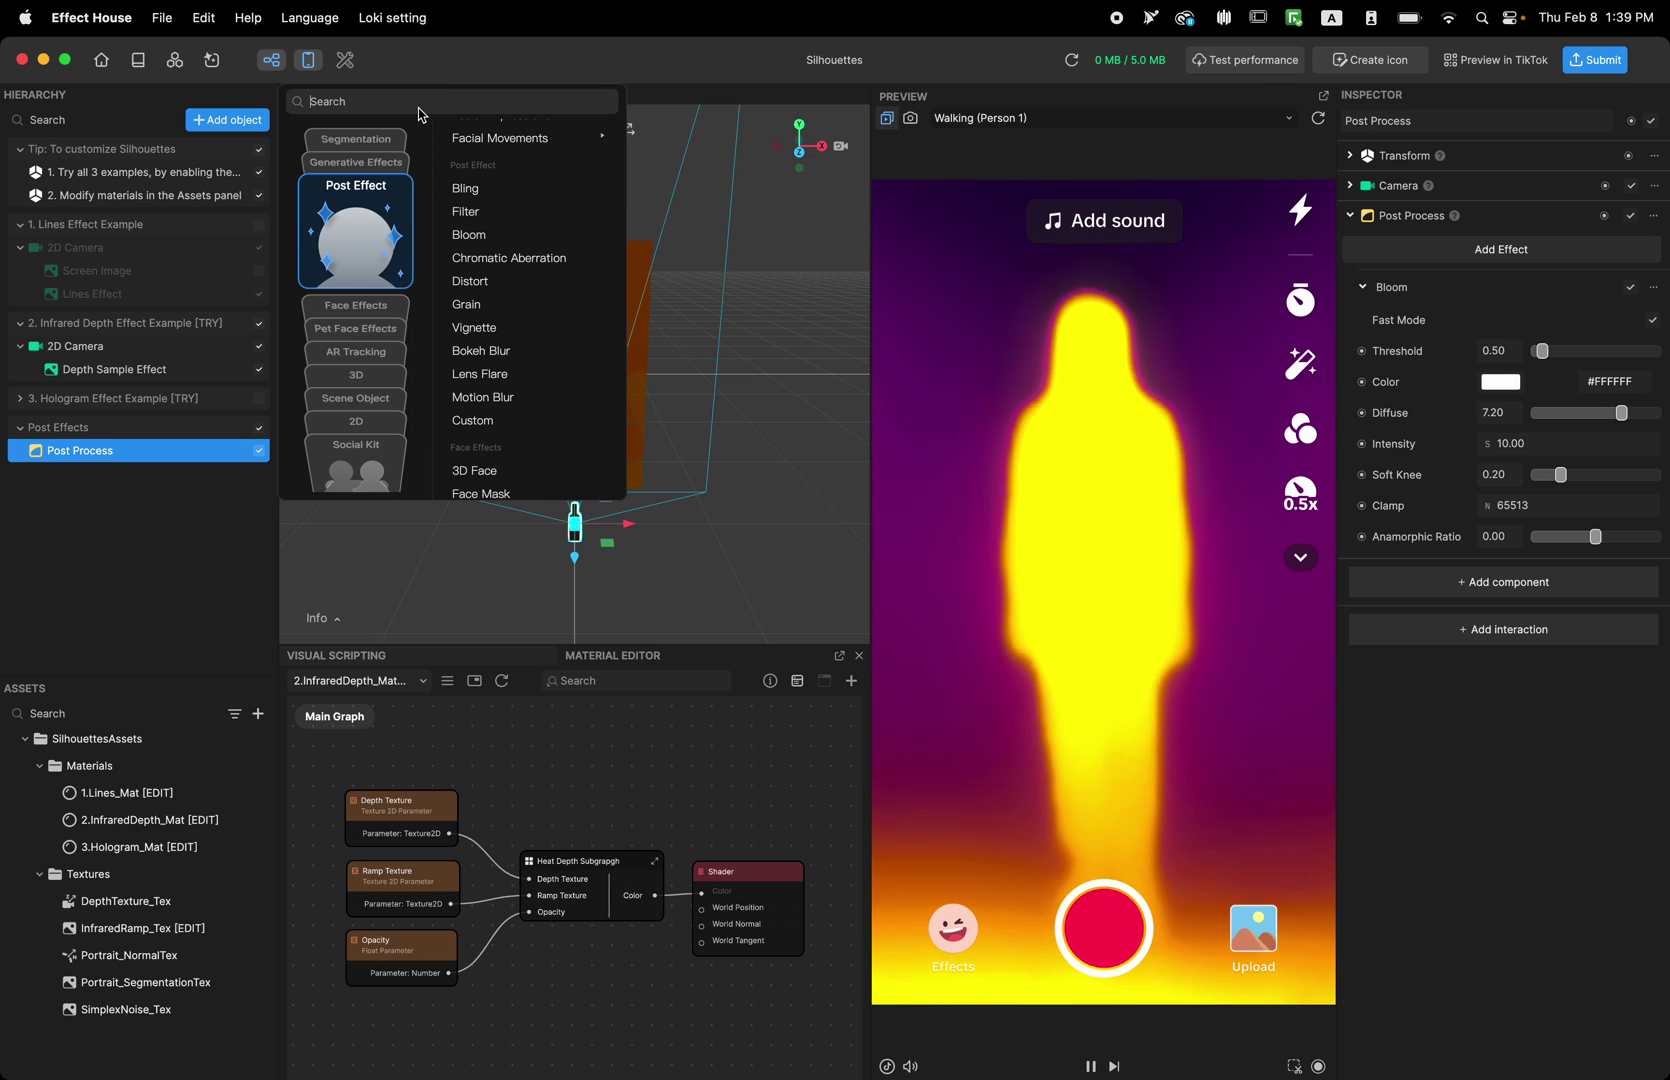
{"action": "type", "text": "fil"}
{"action": "key", "text": "Return"}
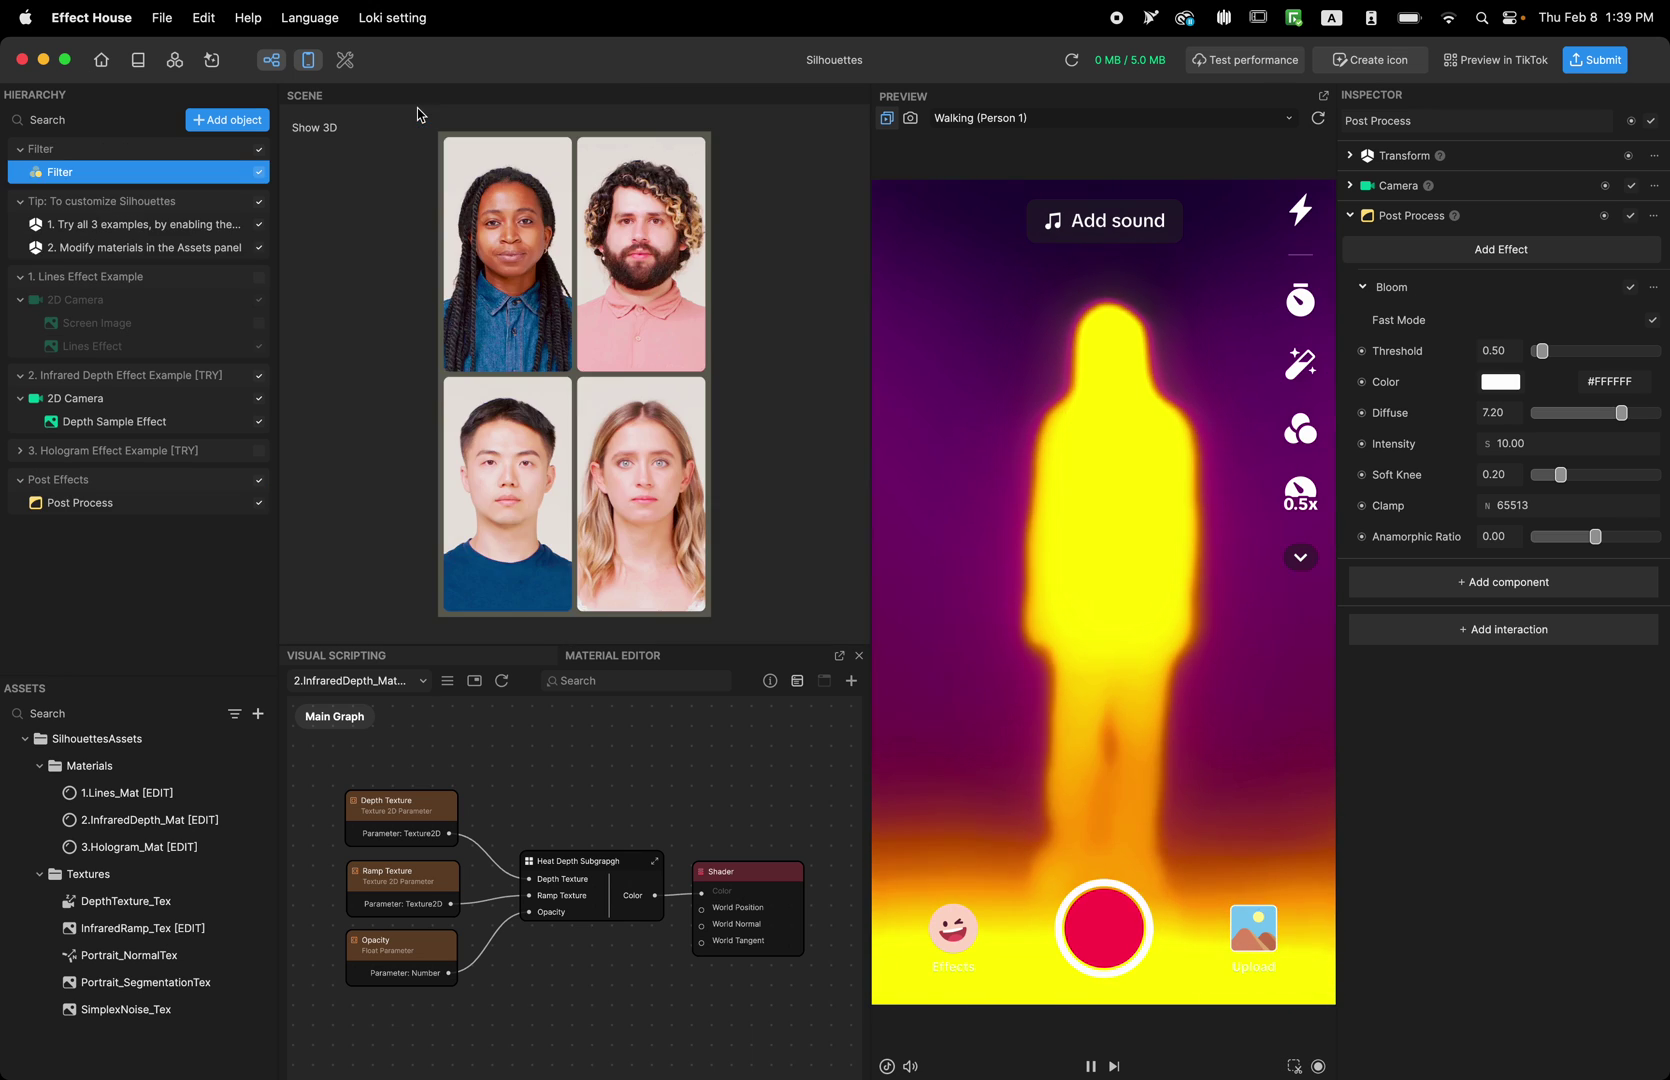
{"action": "left_click_drag", "start_coordinate": [100, 485], "coordinate": [89, 514]}
{"action": "left_click", "coordinate": [68, 501]}
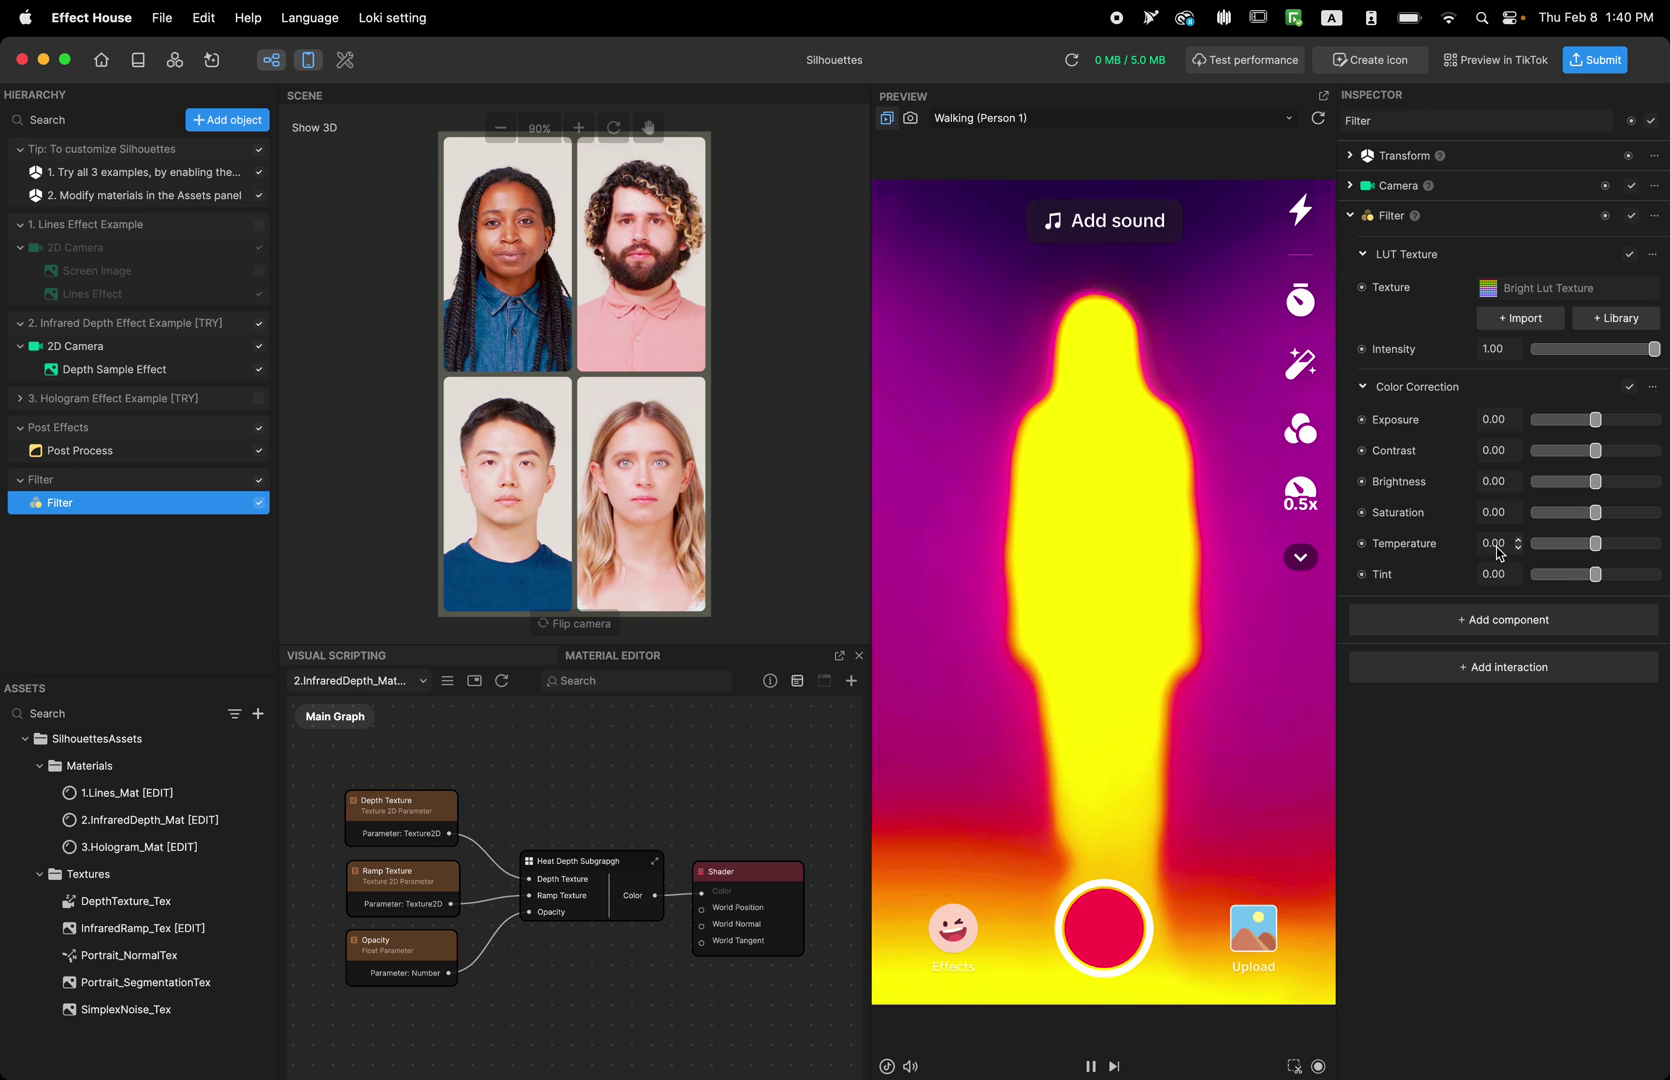
Set the Filter's color correction to Exposure 0.20, Contrast 0.70, Brightness -0.20, Saturation -0.50, Temperature 0.60 and Tint 0.00.
{"action": "left_click_drag", "start_coordinate": [1597, 583], "coordinate": [1497, 565]}
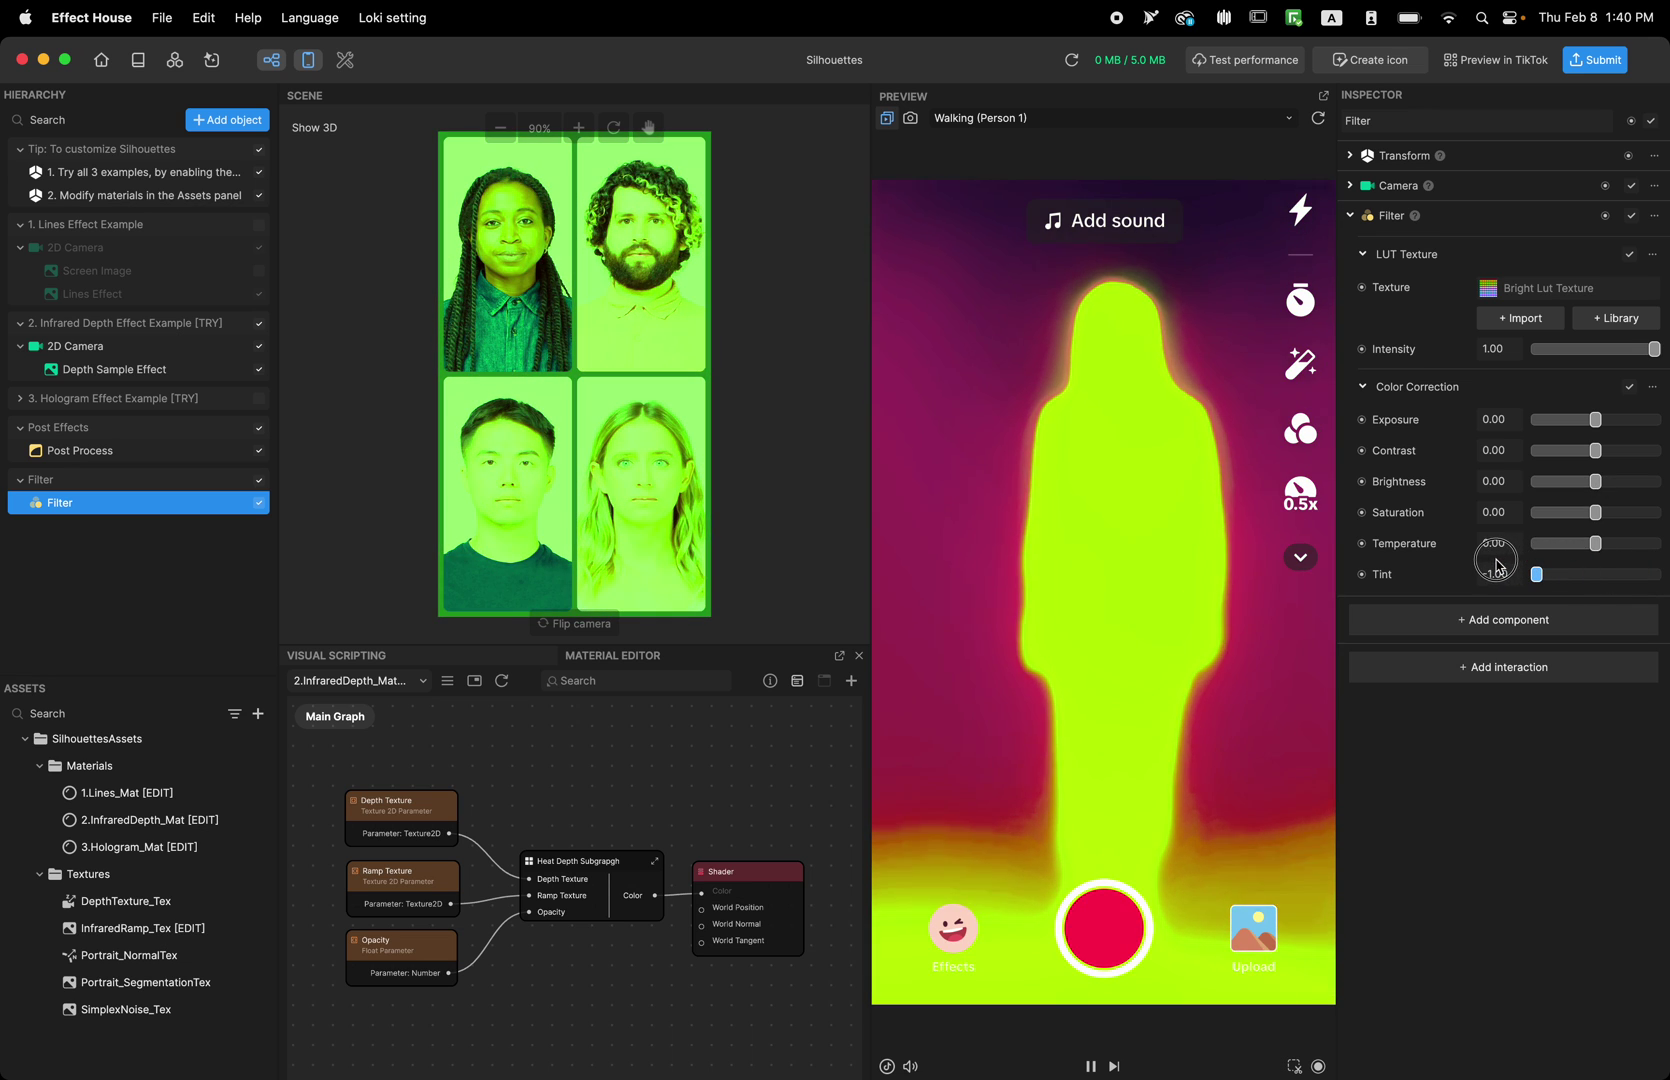
{"action": "left_click_drag", "start_coordinate": [1595, 543], "coordinate": [1541, 543]}
{"action": "left_click_drag", "start_coordinate": [1595, 512], "coordinate": [1638, 550]}
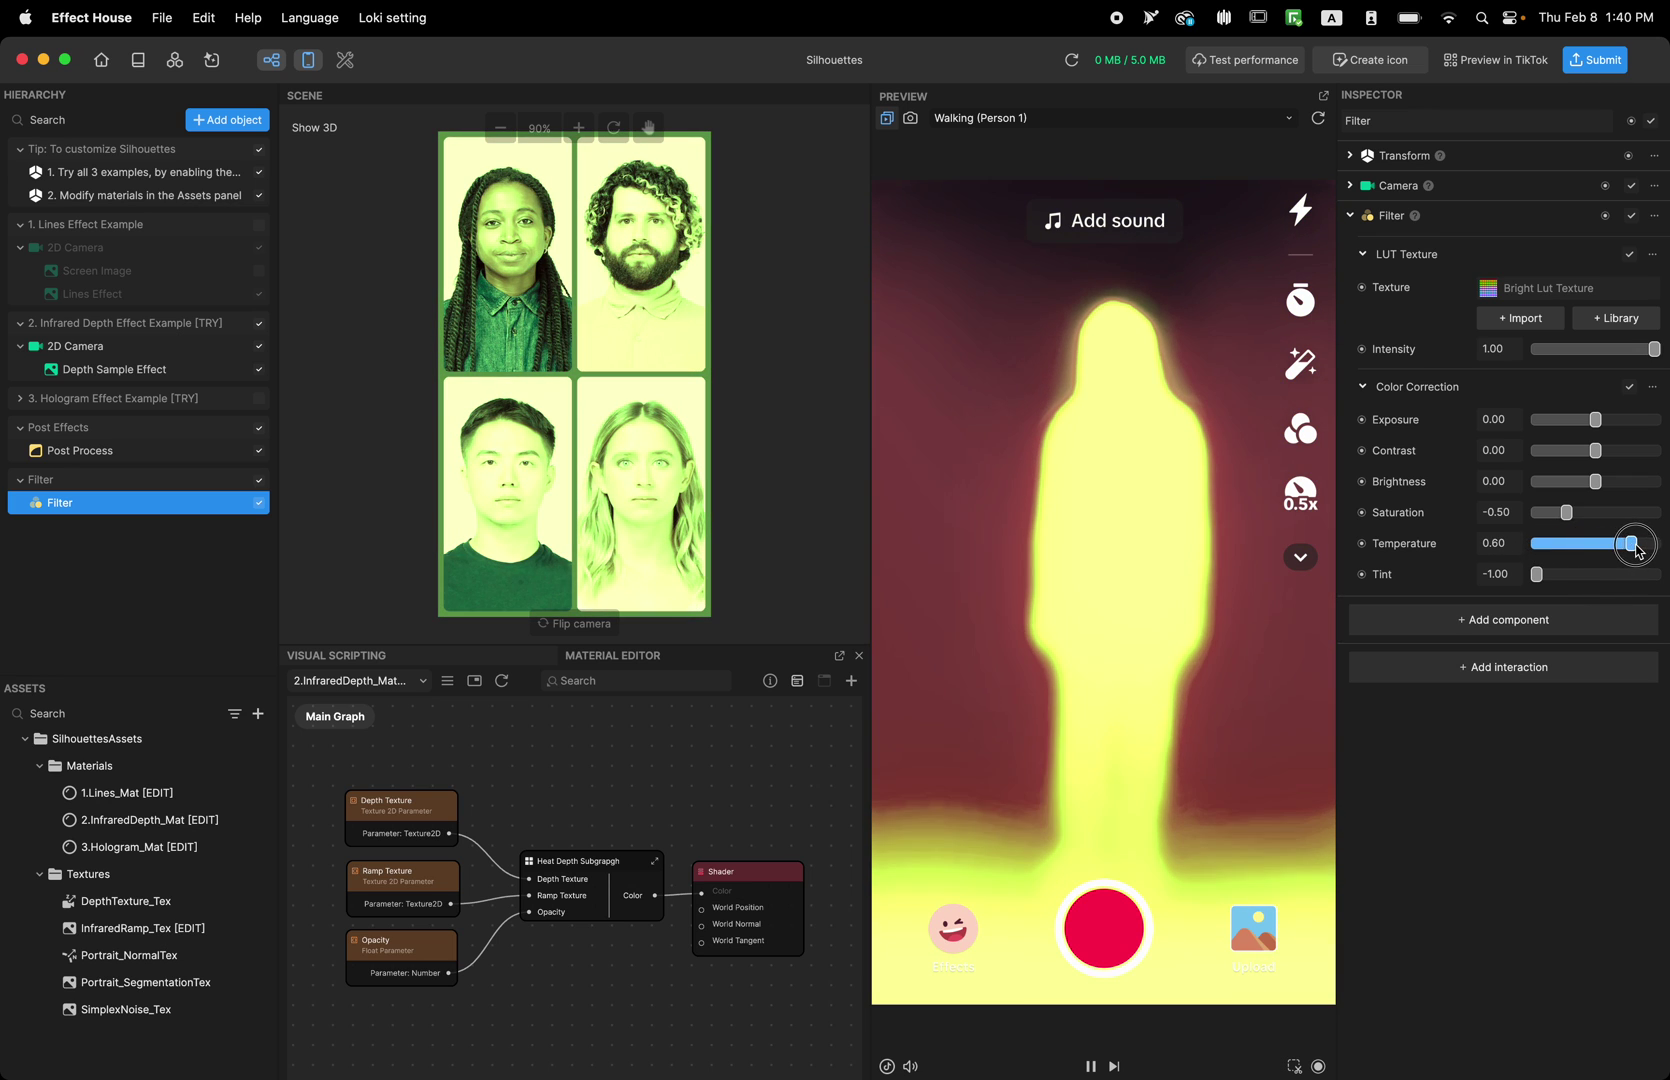
{"action": "left_click_drag", "start_coordinate": [1537, 574], "coordinate": [1597, 582]}
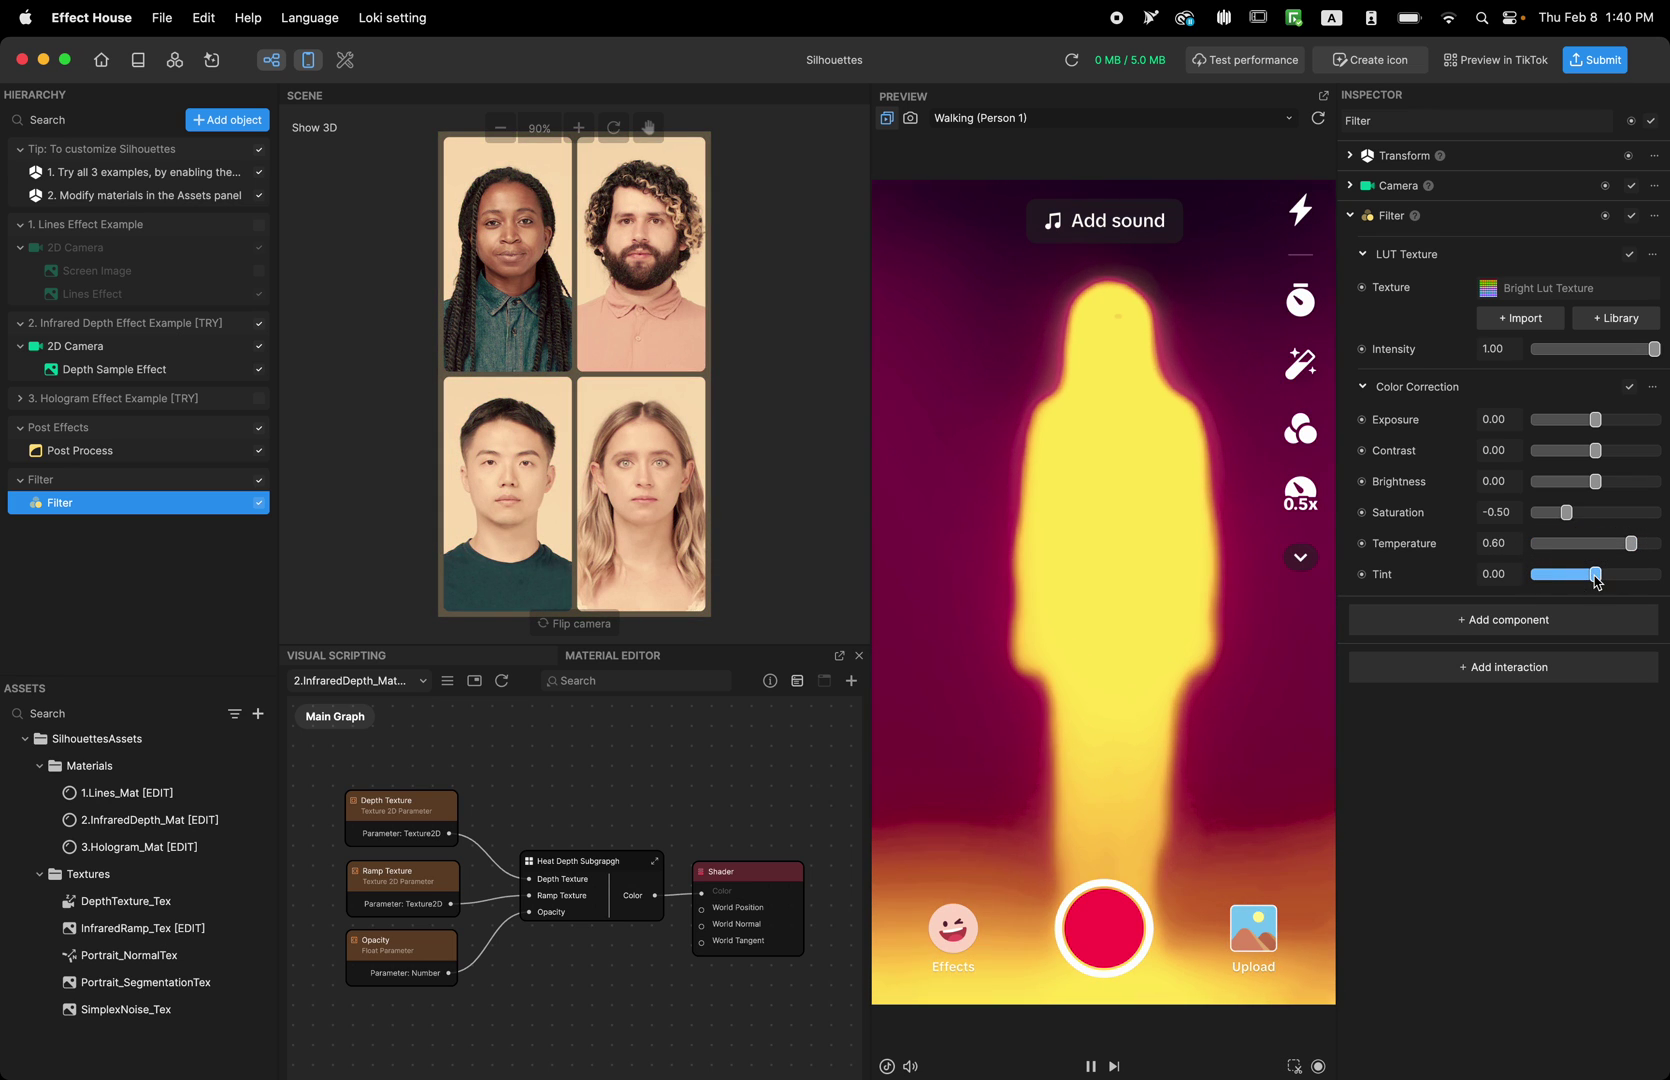
{"action": "left_click_drag", "start_coordinate": [1595, 481], "coordinate": [1607, 420]}
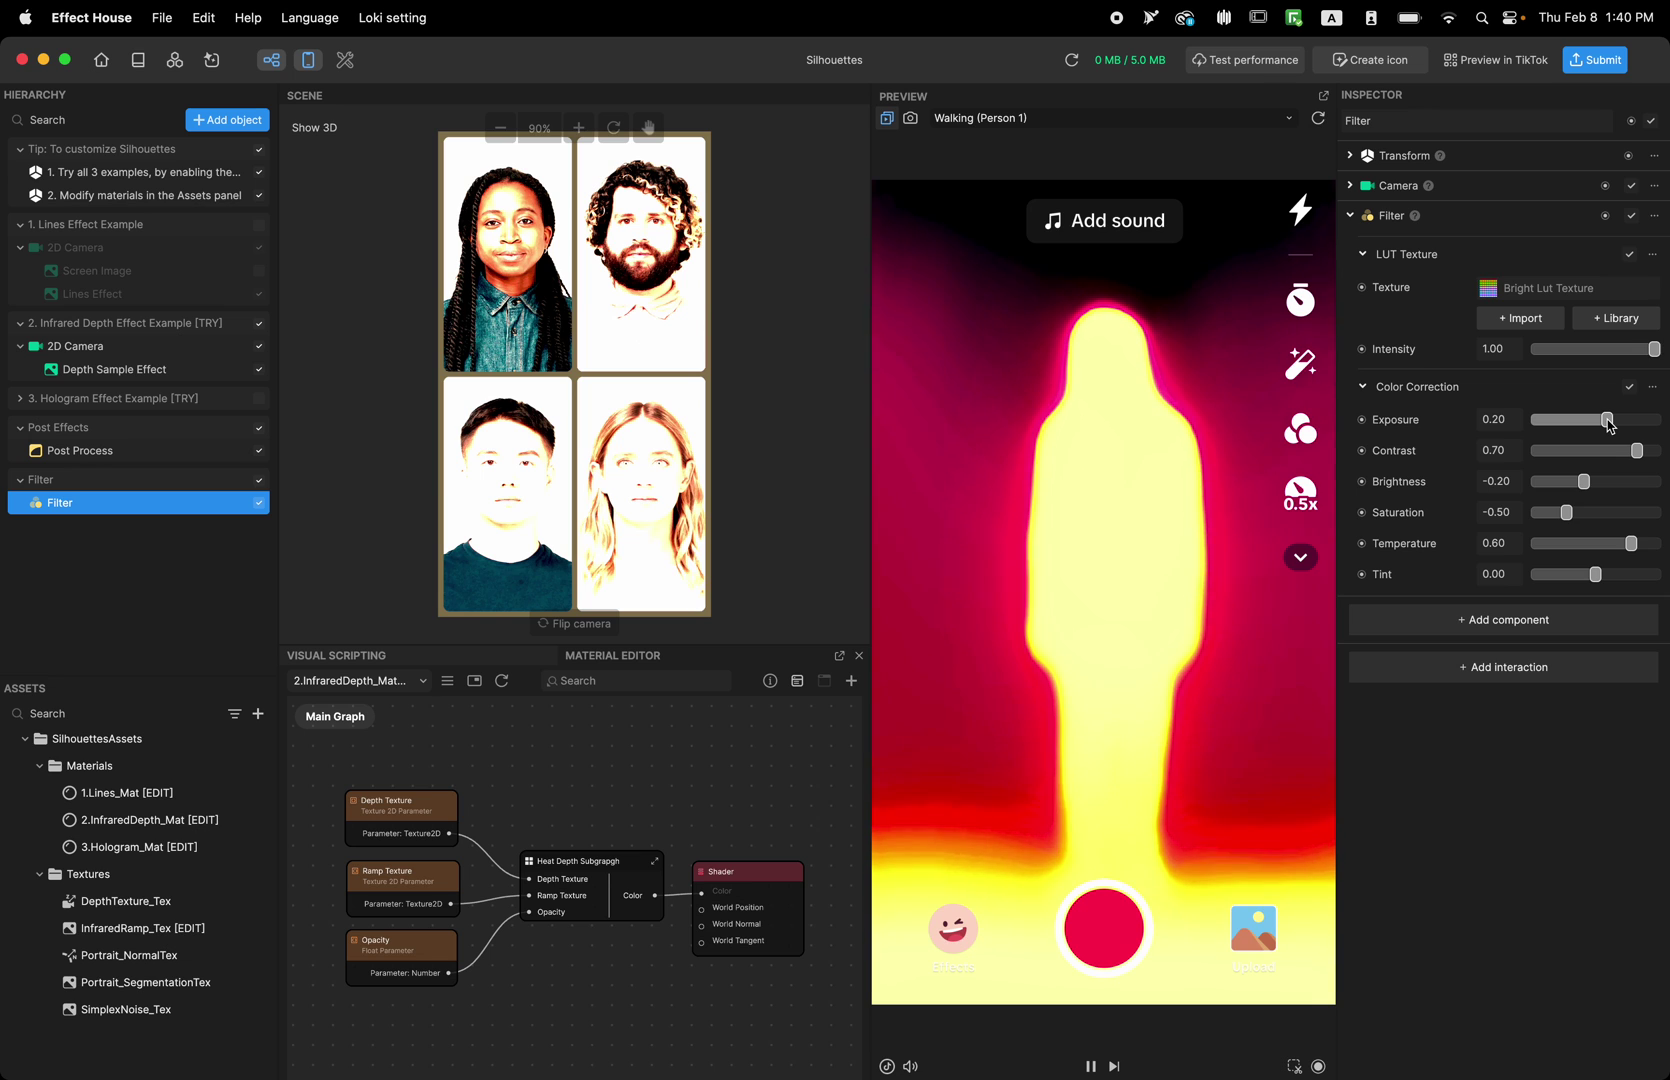
Lower the Filter's LUT texture intensity to 0.00, disable the filter and delete its group from the scene.
{"action": "left_click_drag", "start_coordinate": [1654, 349], "coordinate": [1511, 348]}
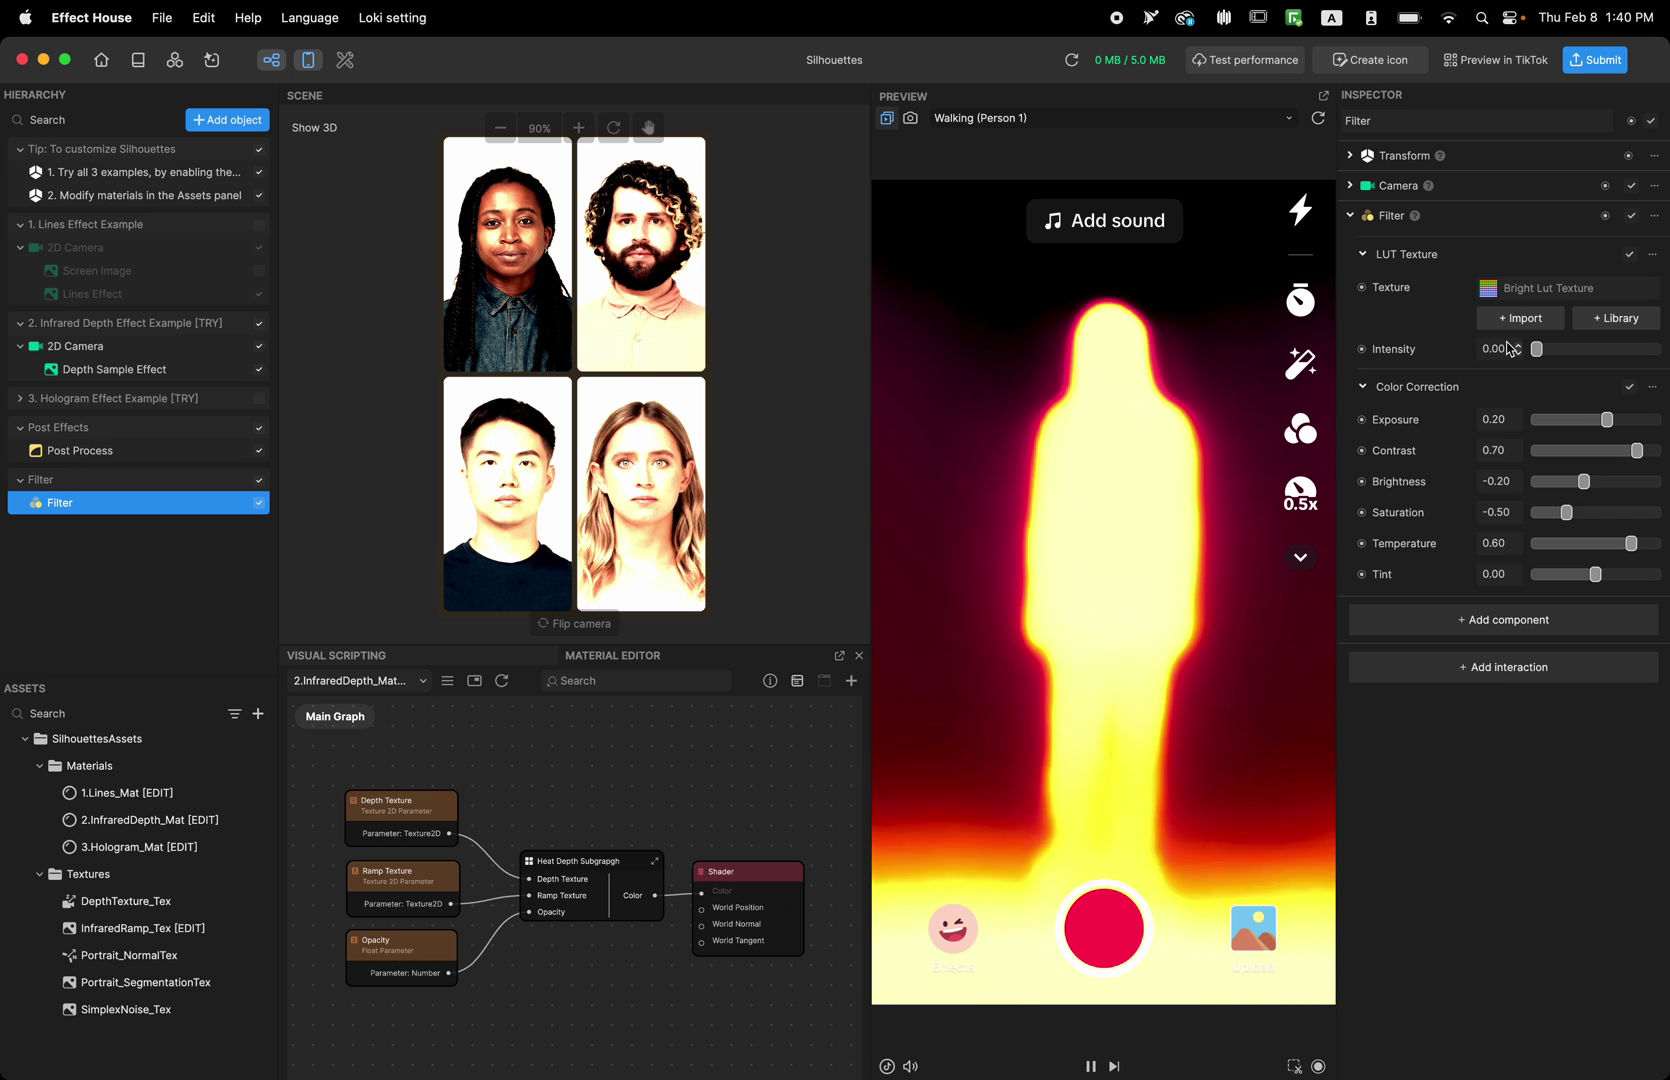
{"action": "left_click", "coordinate": [257, 481]}
{"action": "left_click", "coordinate": [100, 484]}
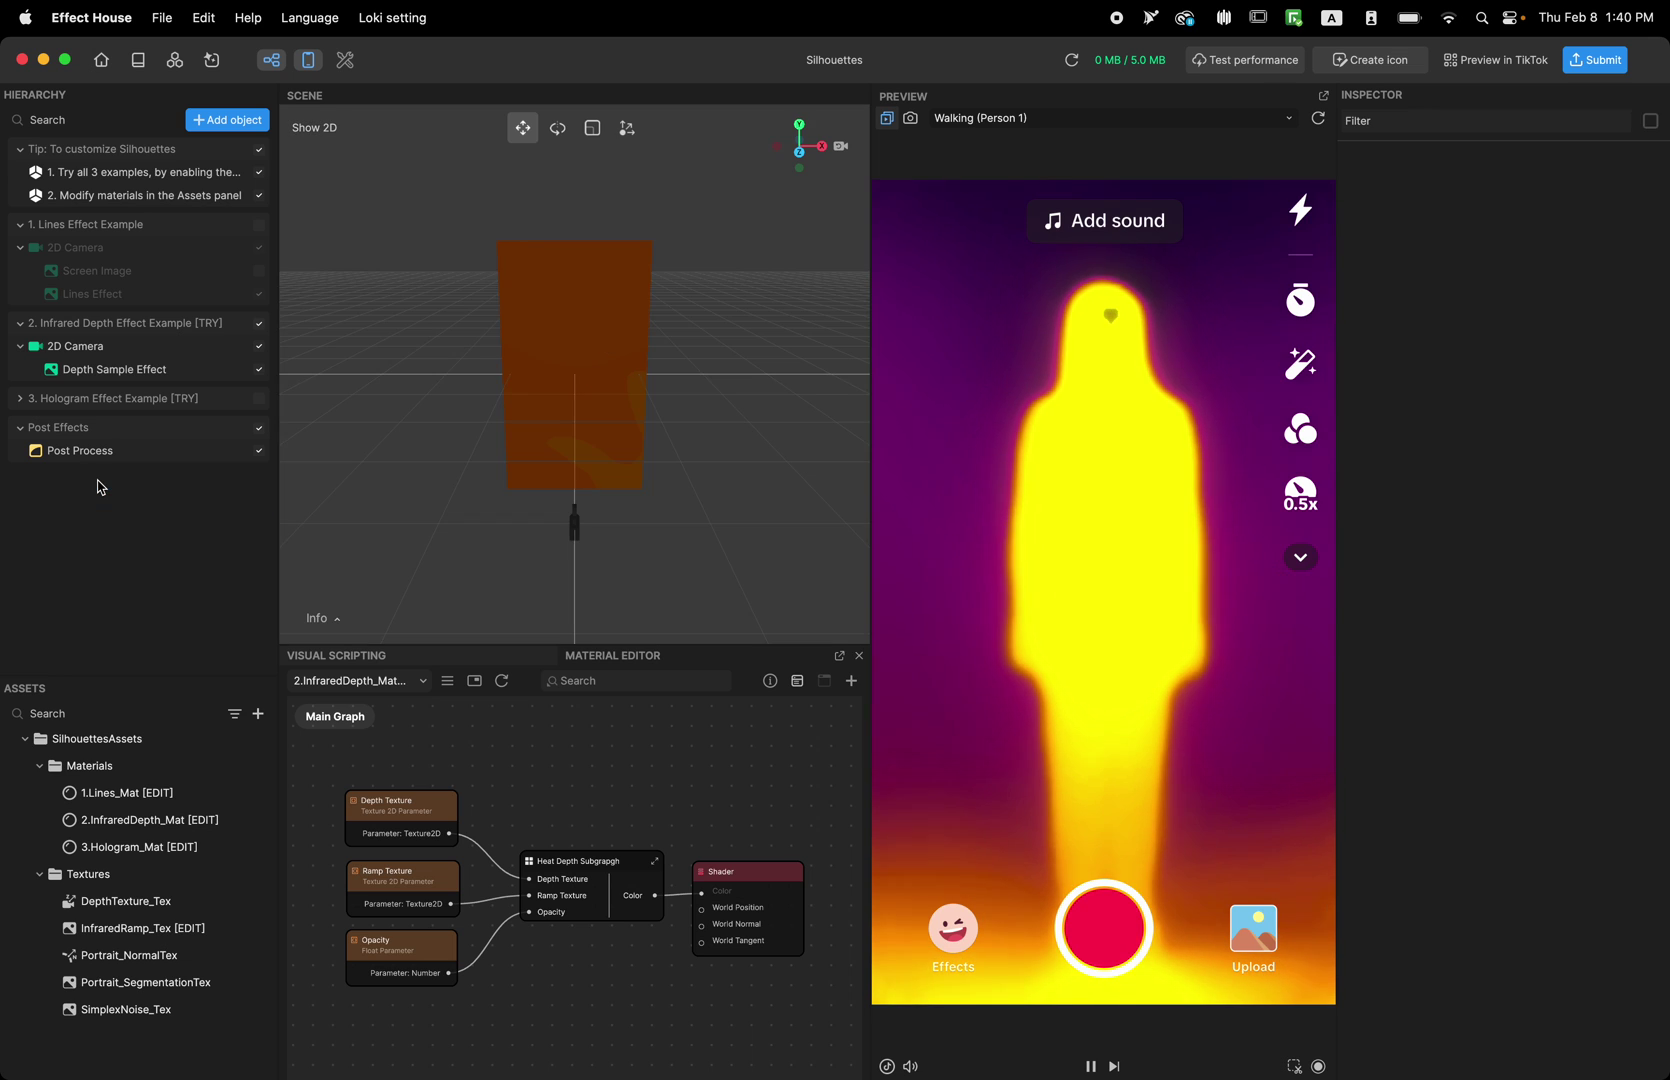
{"action": "key", "text": "Delete"}
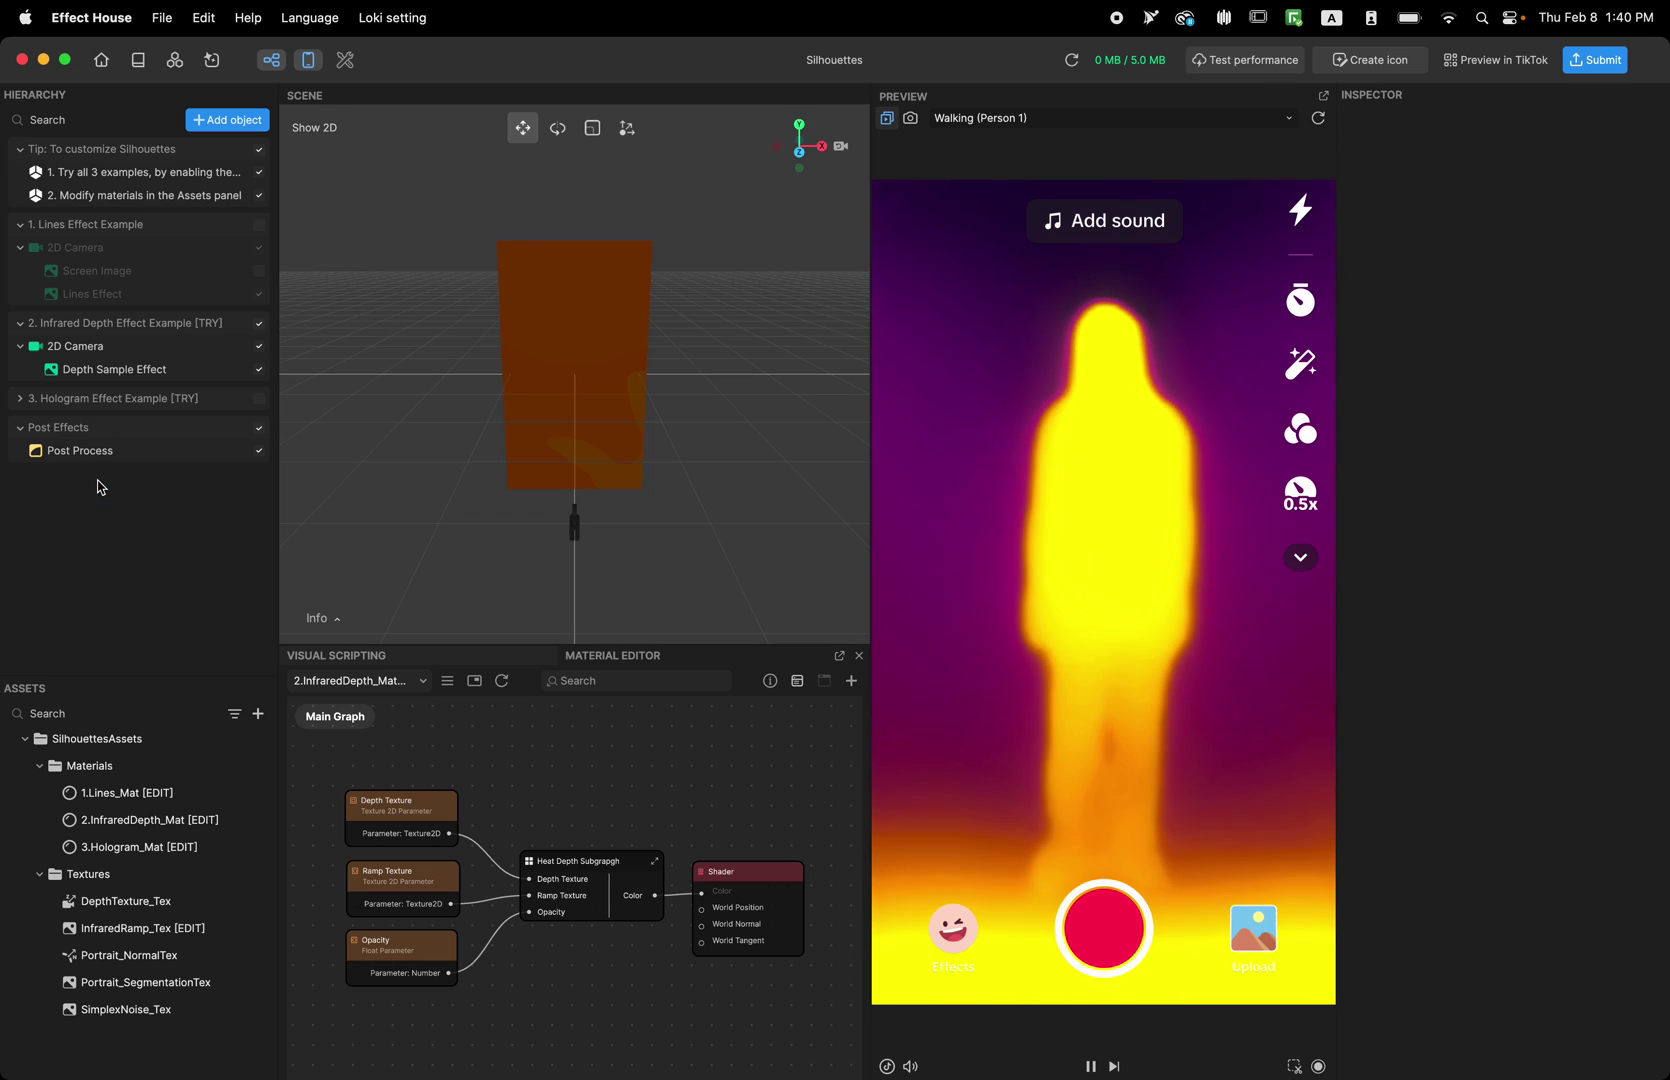
Switch the active example from Infrared Depth to Hologram, with the Post Effects group collapsed and enabled.
{"action": "double_click", "coordinate": [253, 434]}
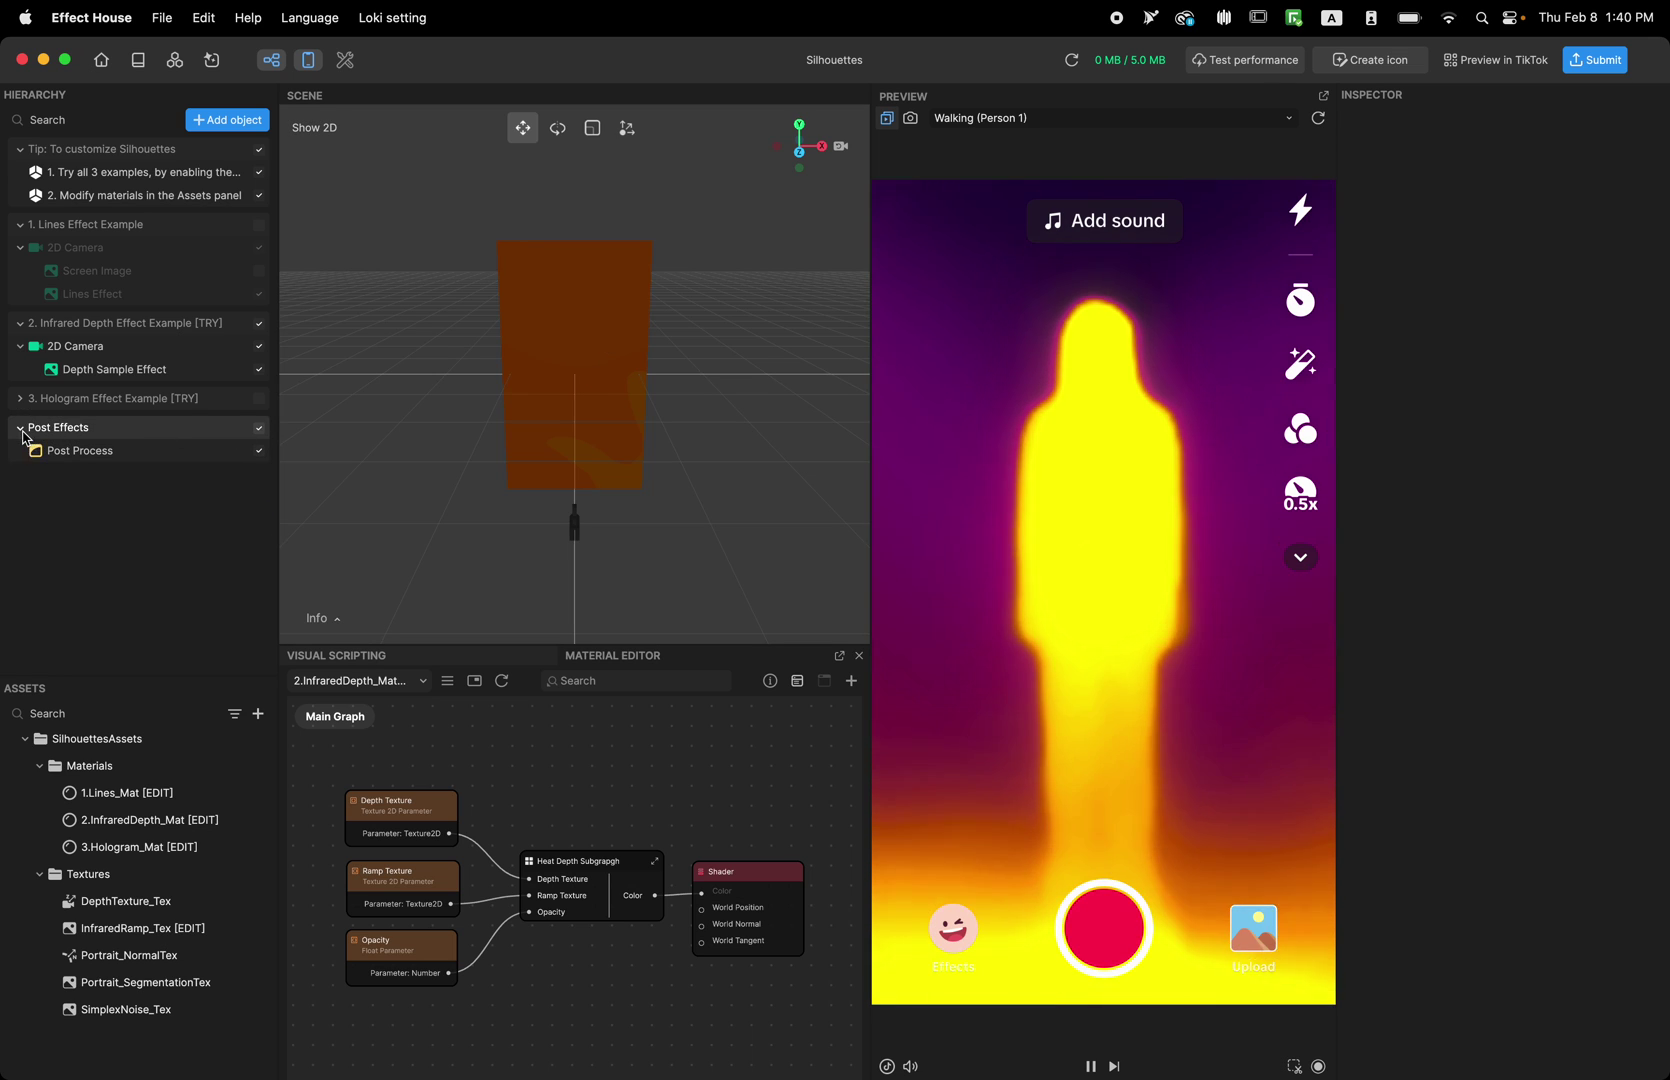
{"action": "left_click", "coordinate": [259, 427]}
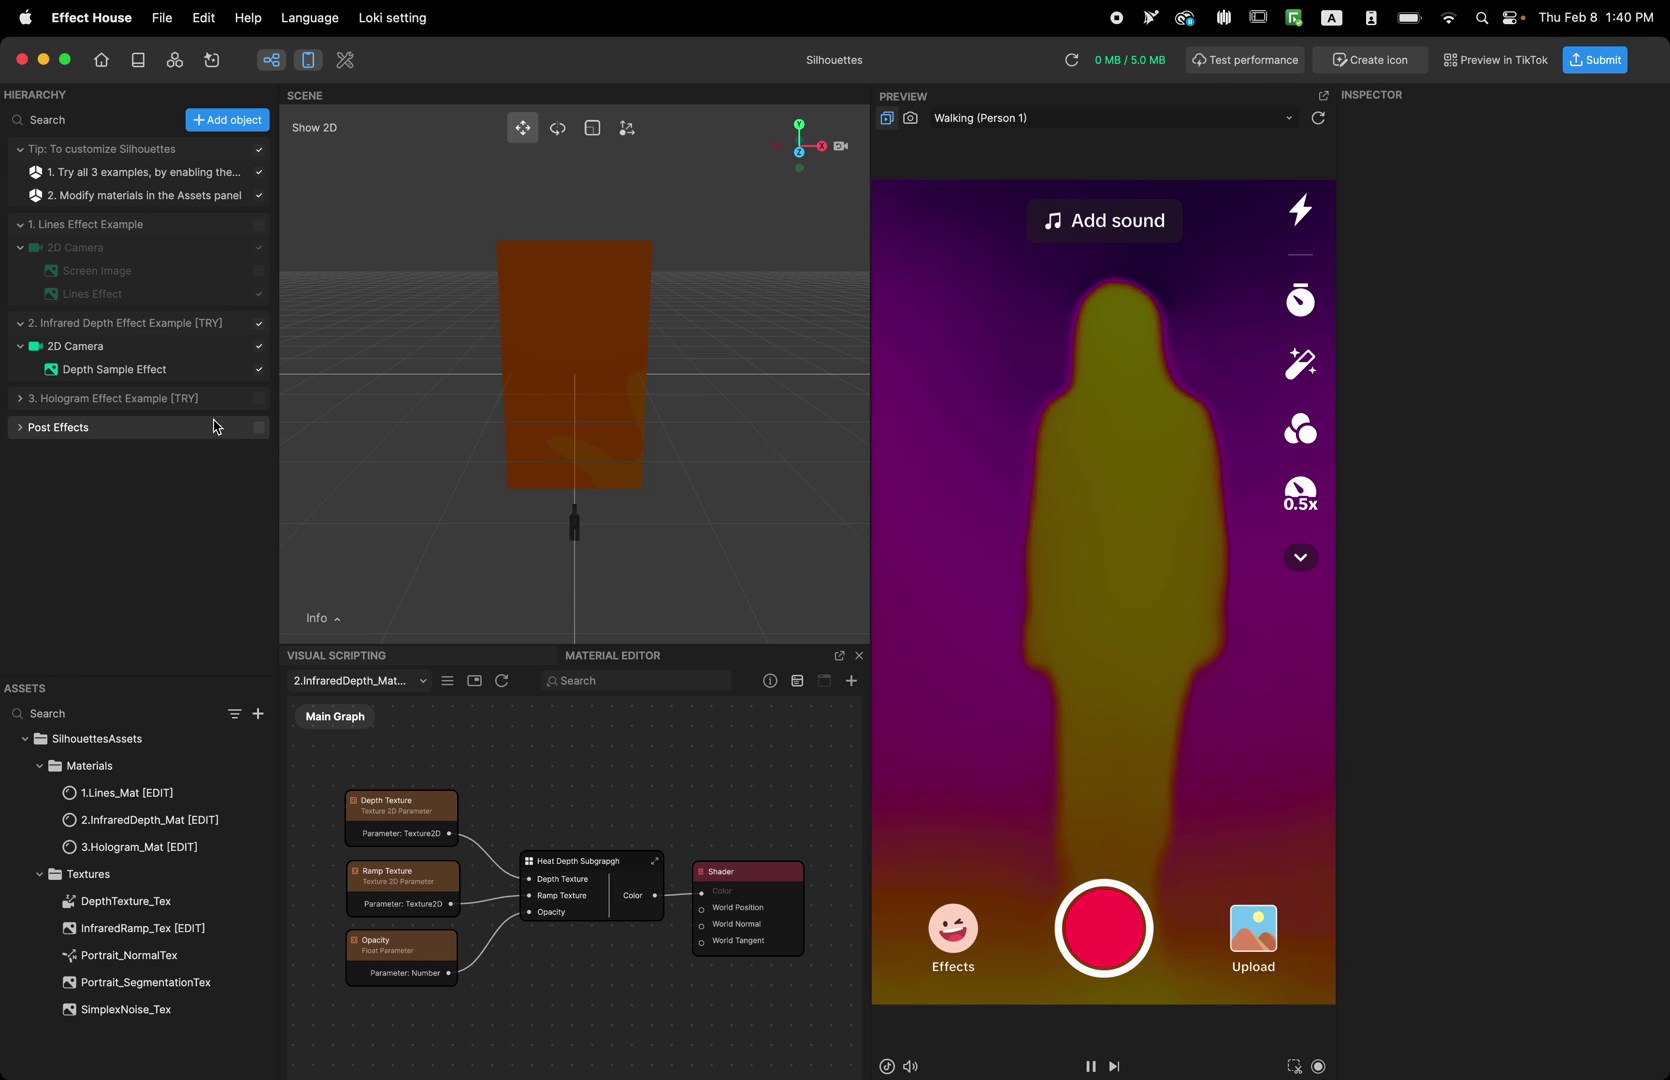
{"action": "left_click", "coordinate": [235, 428]}
{"action": "left_click", "coordinate": [259, 323]}
{"action": "left_click", "coordinate": [259, 428]}
{"action": "left_click", "coordinate": [259, 399]}
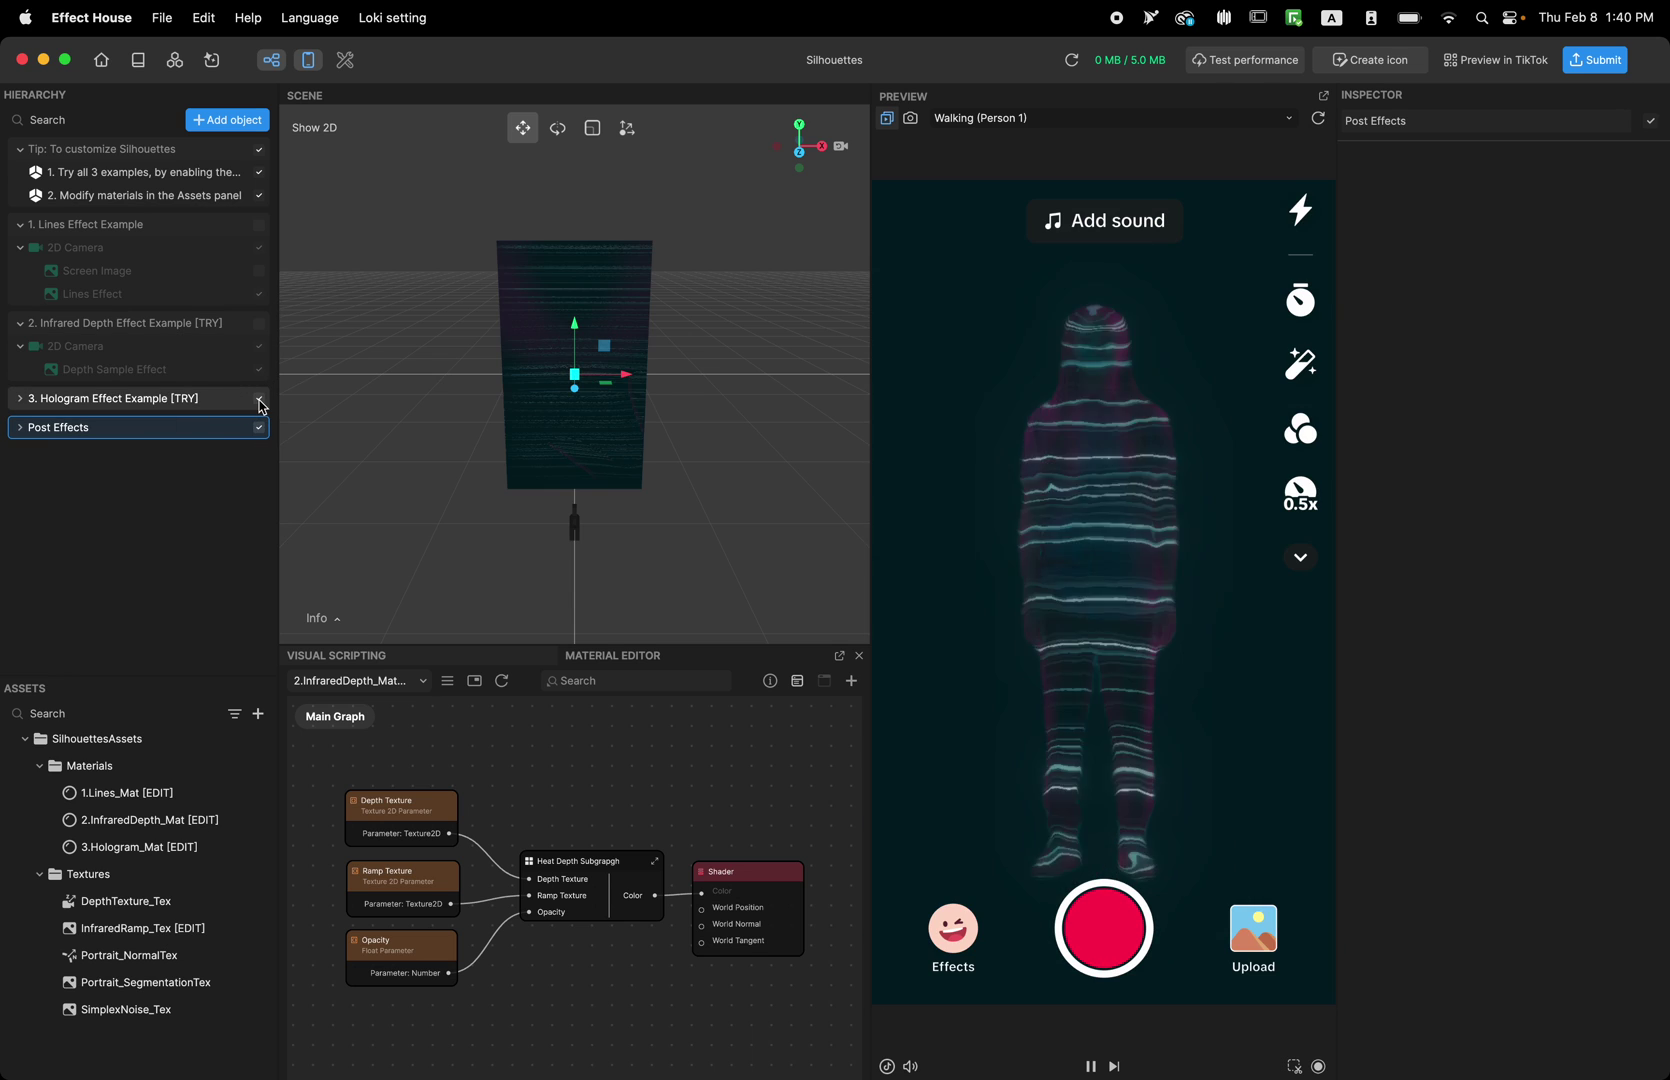
Collapse the Infrared Depth and Lines example groups and the Textures folder, and expand the Hologram example group.
{"action": "left_click", "coordinate": [20, 323]}
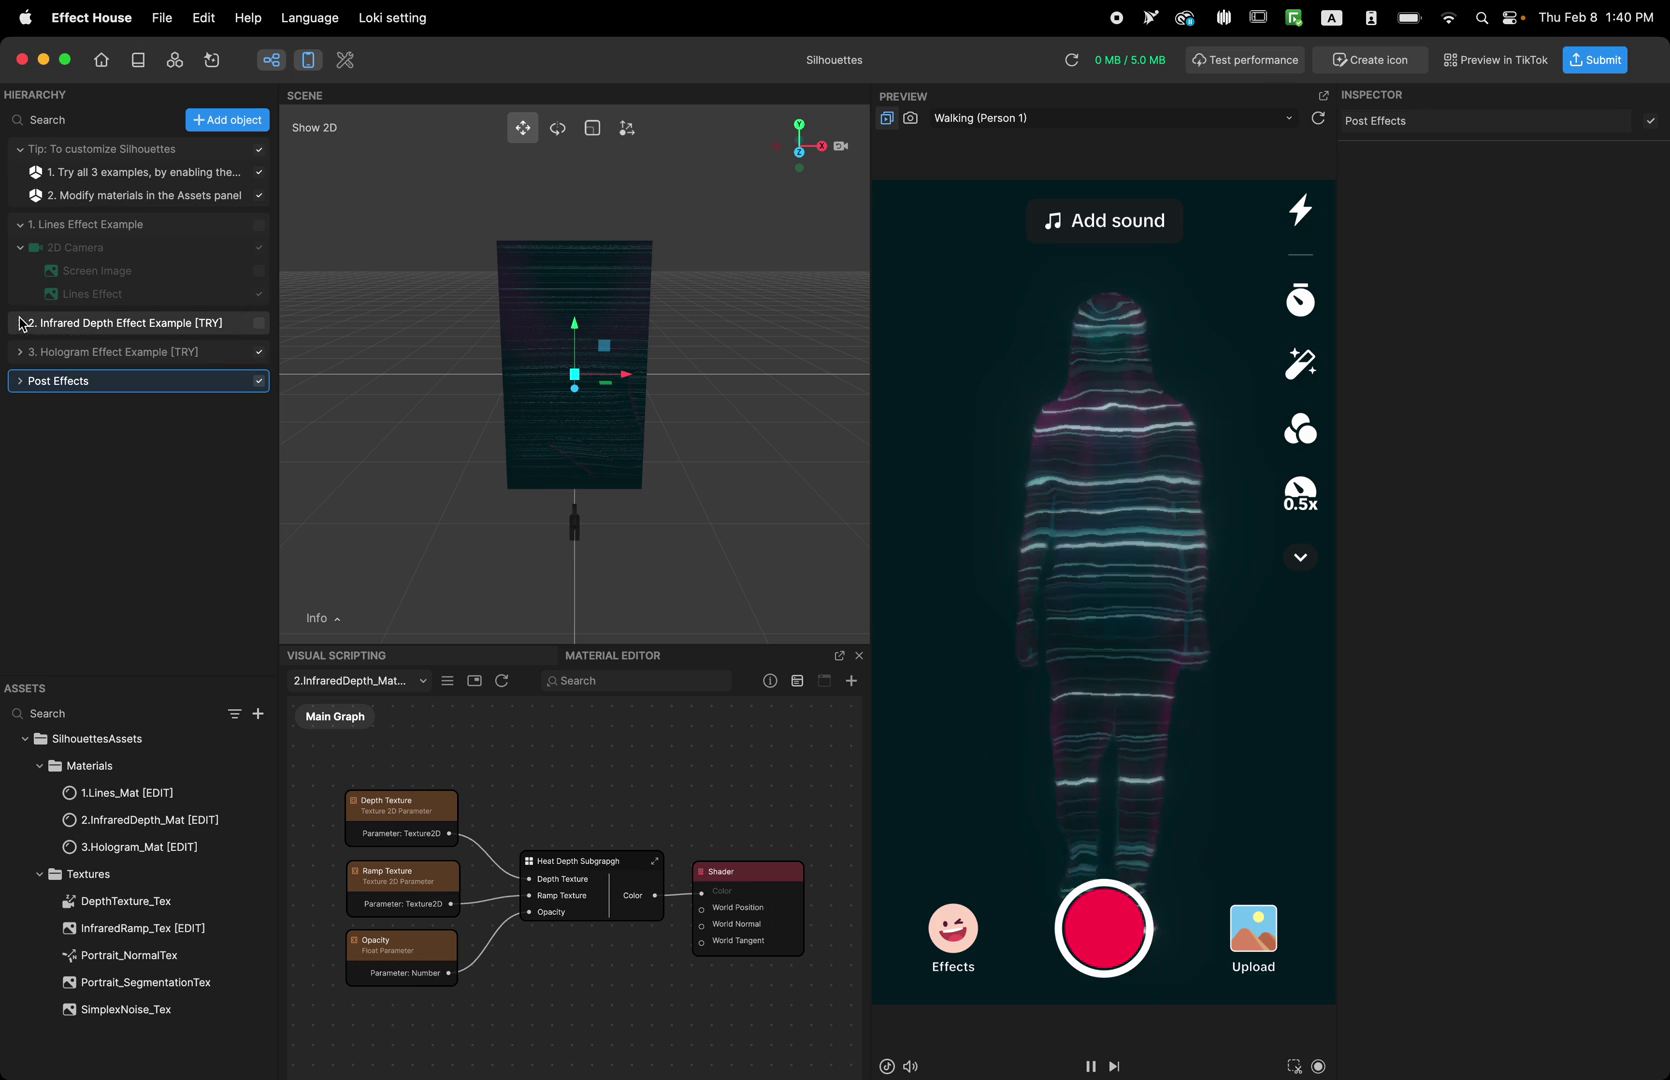
{"action": "left_click", "coordinate": [20, 224]}
{"action": "left_click", "coordinate": [20, 282]}
{"action": "left_click", "coordinate": [38, 875]}
Open the 3.Hologram_Mat material's graph, examine its Hologram Subgraph and return to the main graph.
{"action": "left_click", "coordinate": [140, 819]}
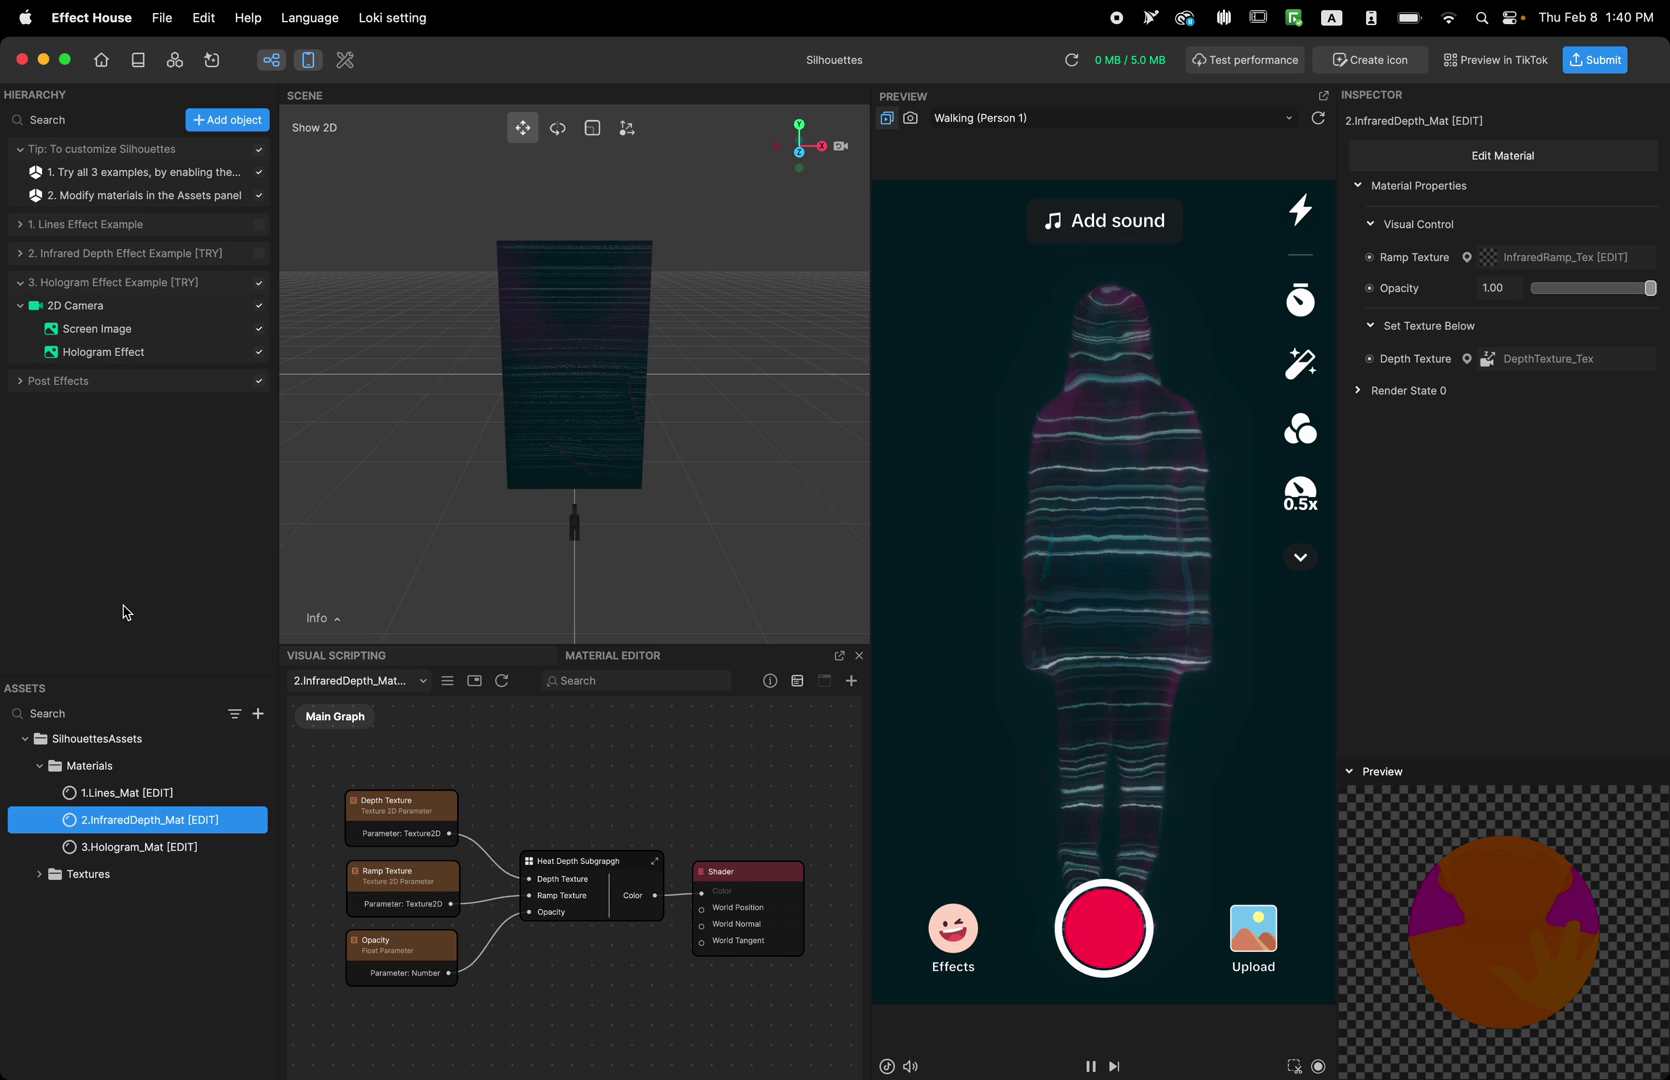
{"action": "left_click", "coordinate": [139, 847]}
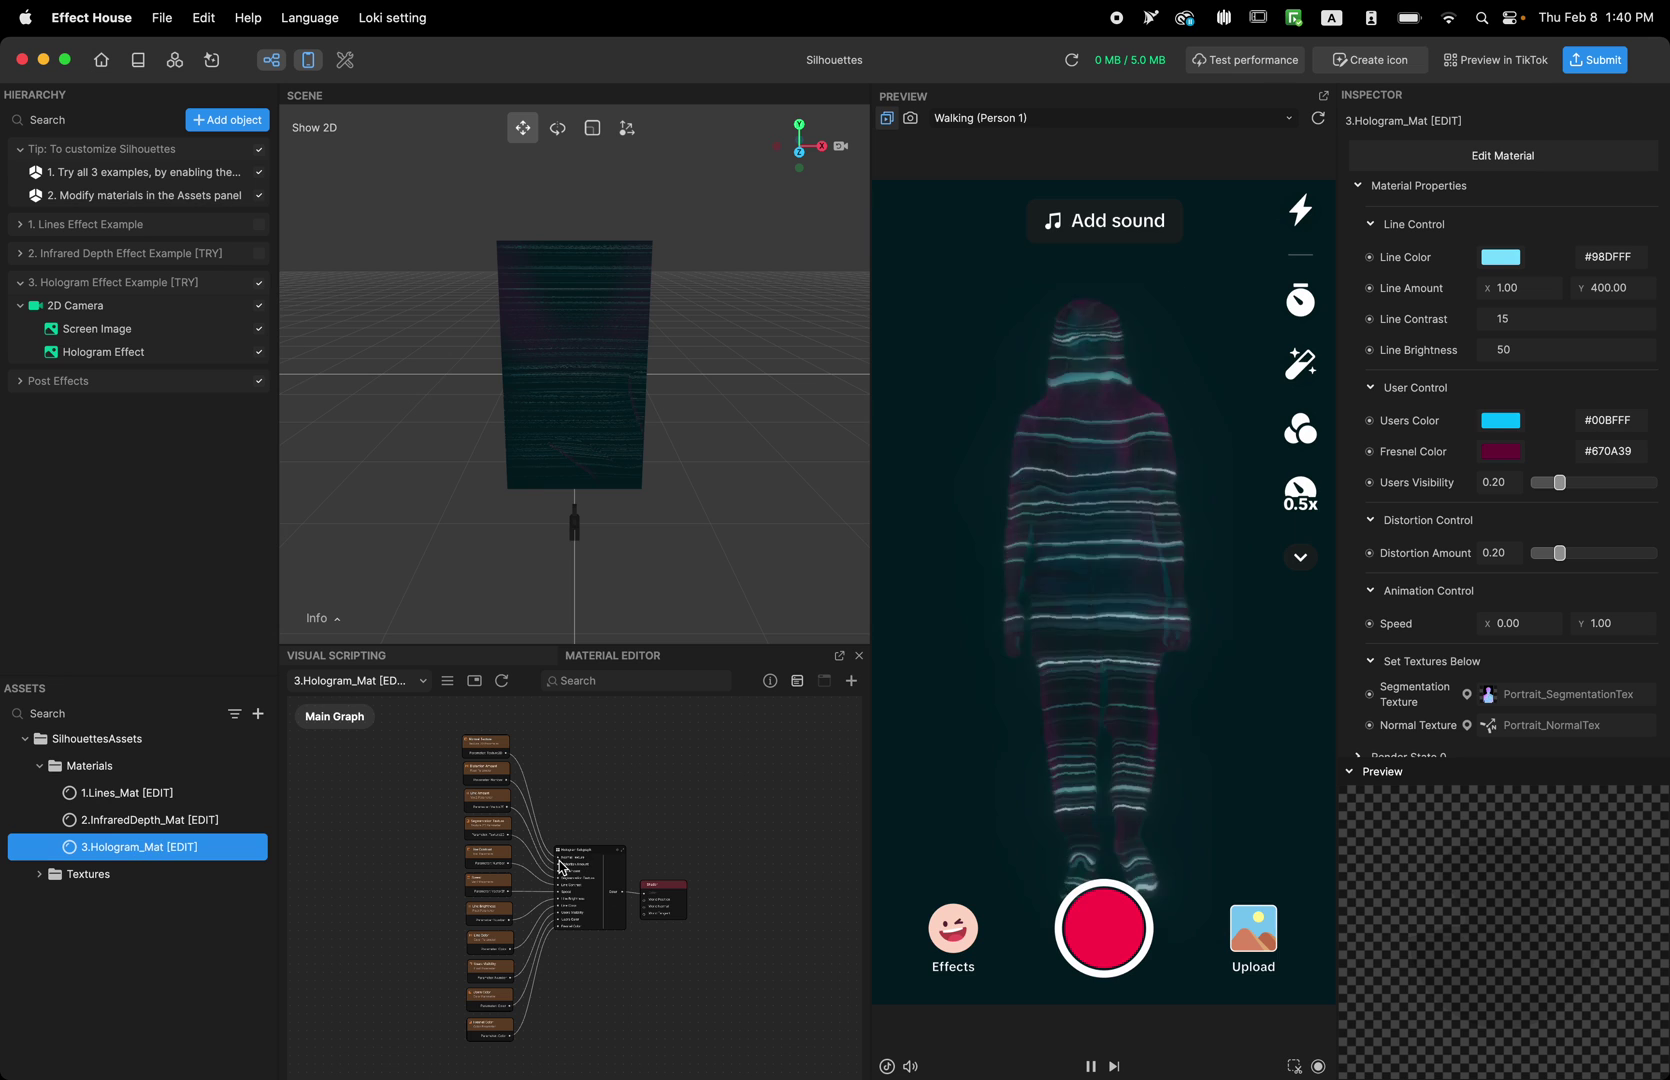
{"action": "scroll", "coordinate": [500, 919], "scroll_direction": "up", "scroll_amount": 5}
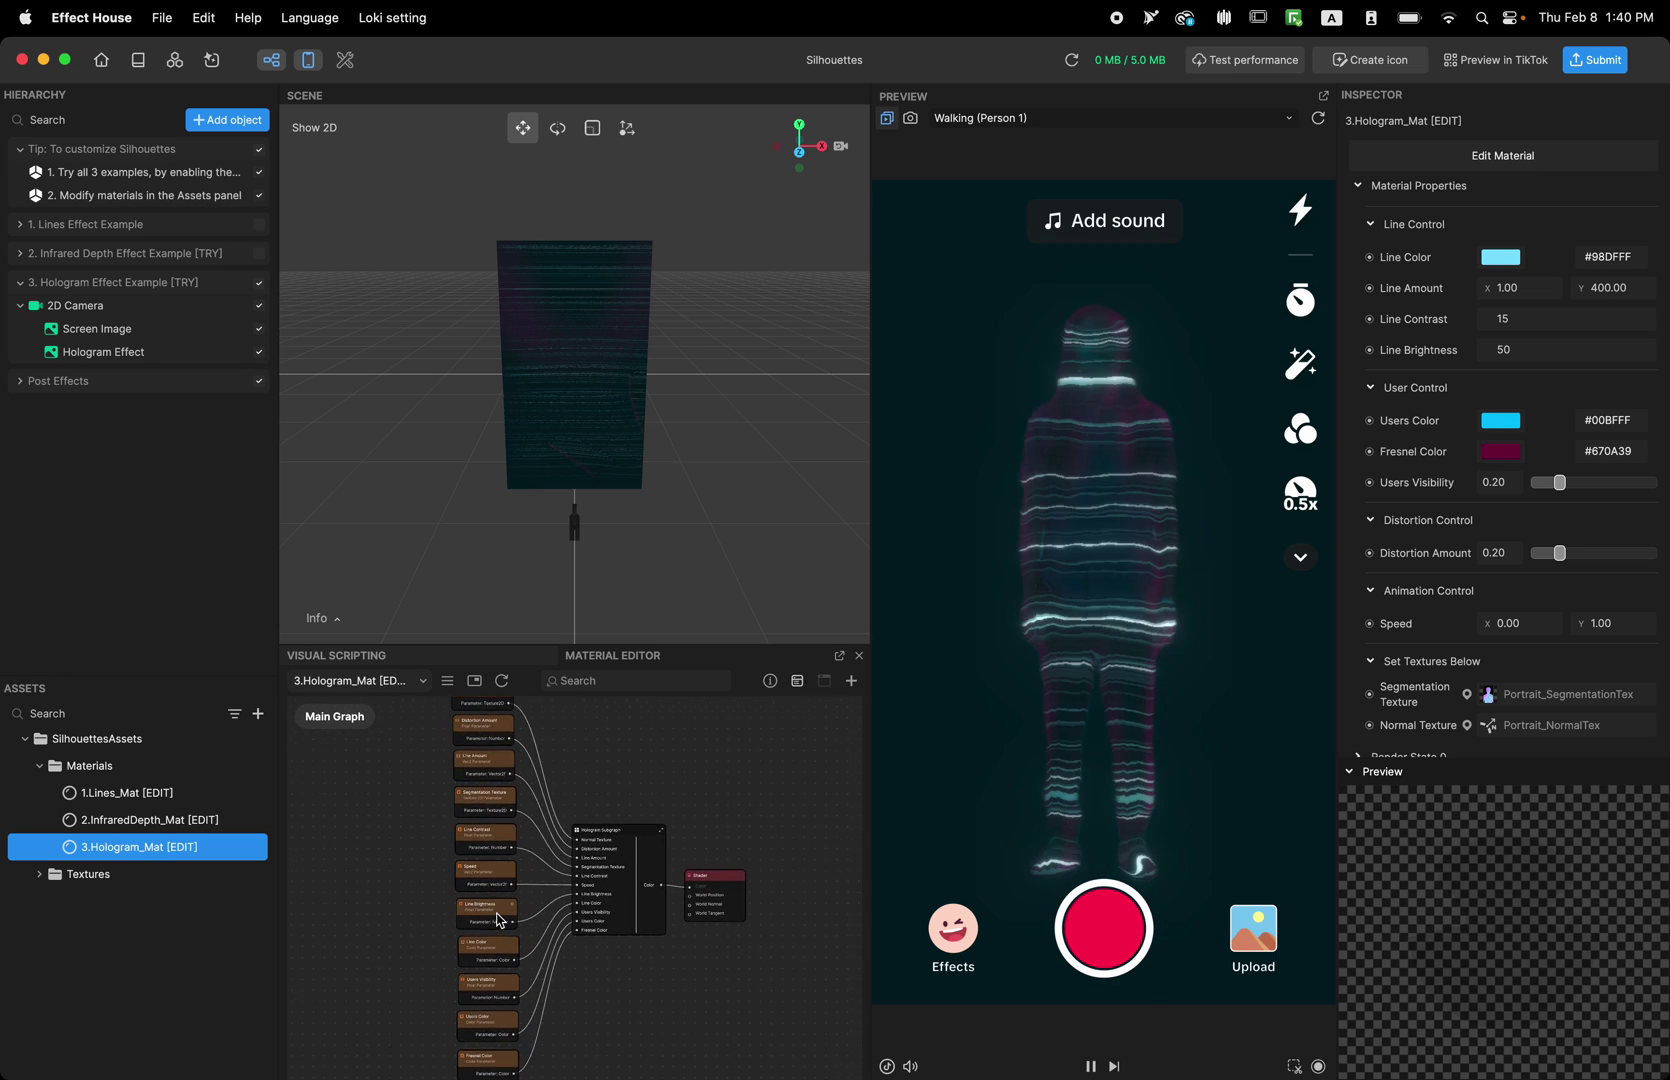
{"action": "scroll", "coordinate": [500, 919], "scroll_direction": "up", "scroll_amount": 1}
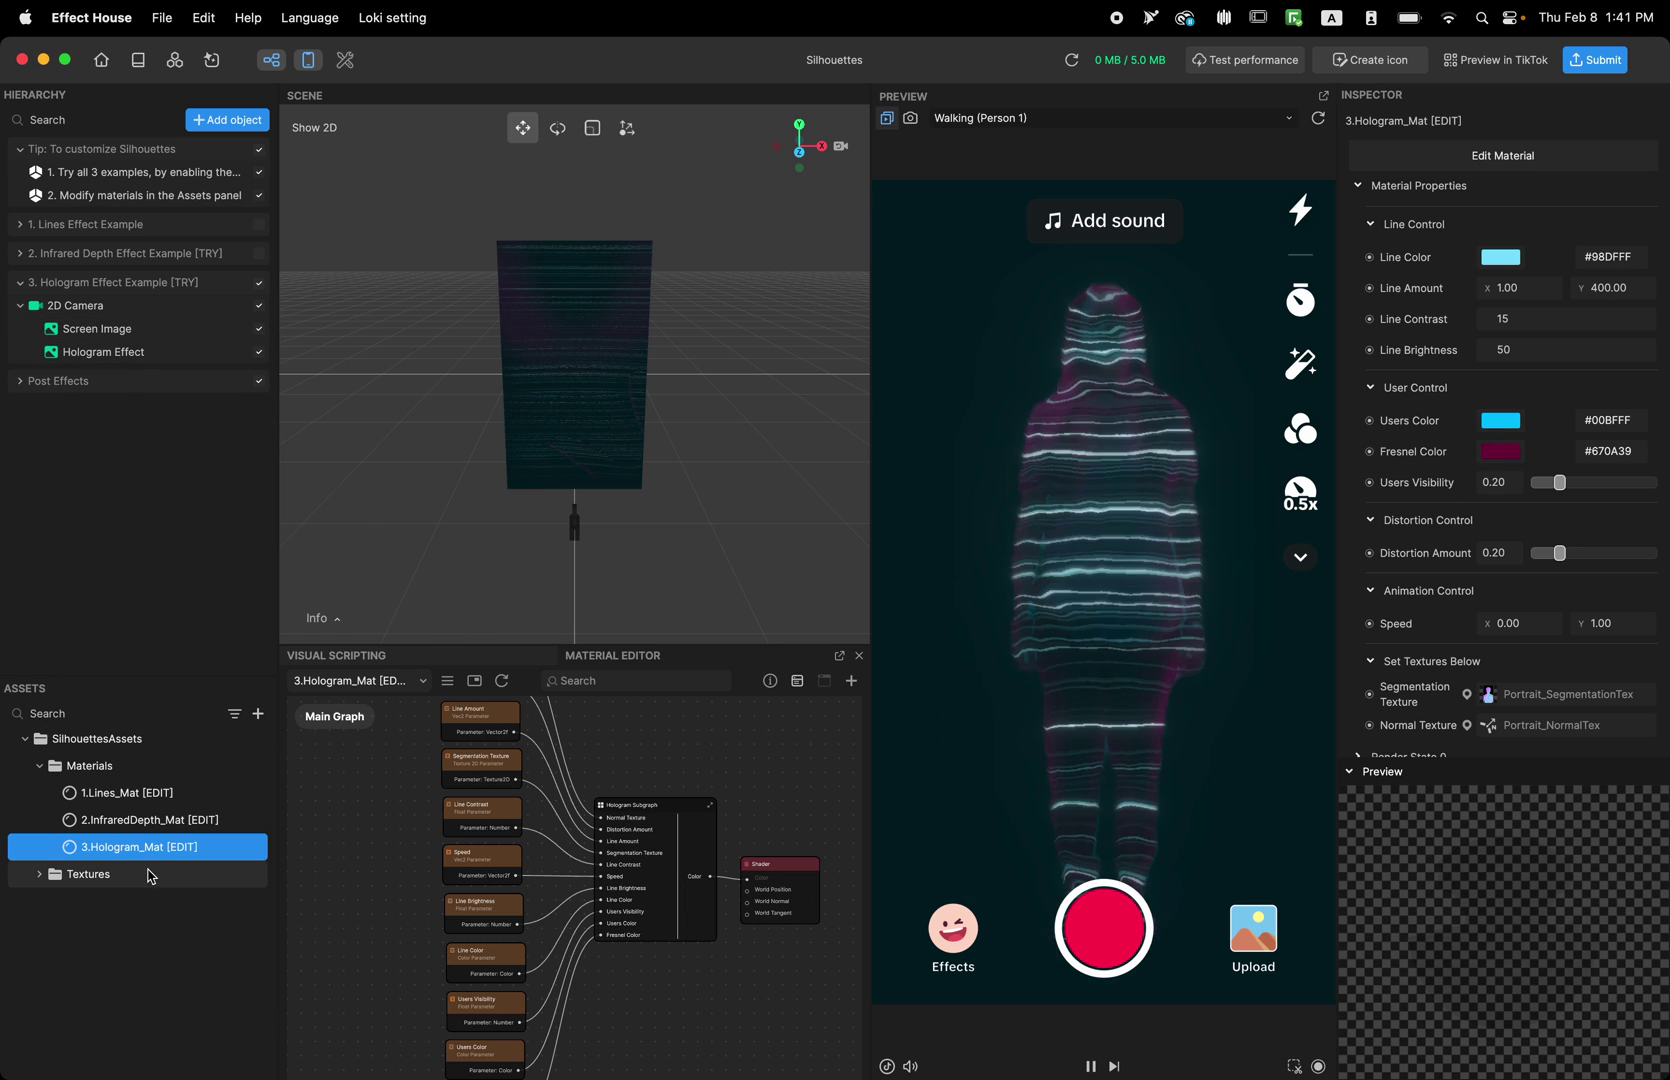
{"action": "double_click", "coordinate": [677, 830]}
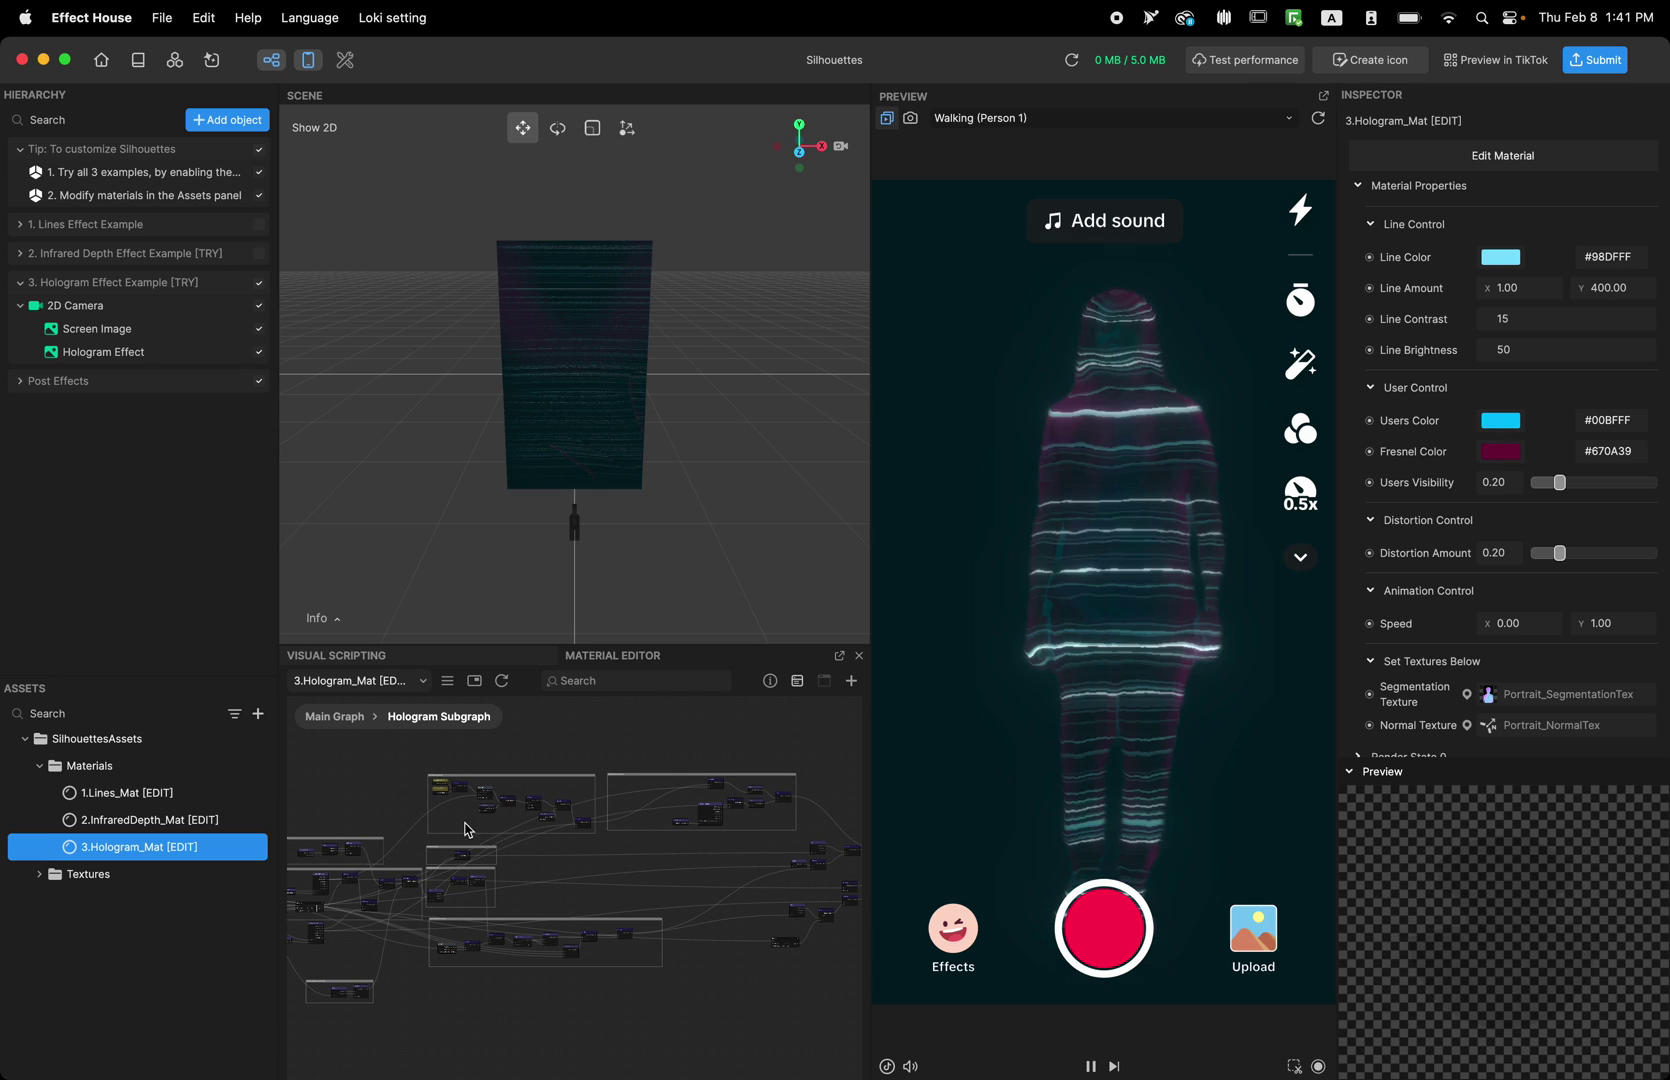
{"action": "left_click", "coordinate": [336, 717]}
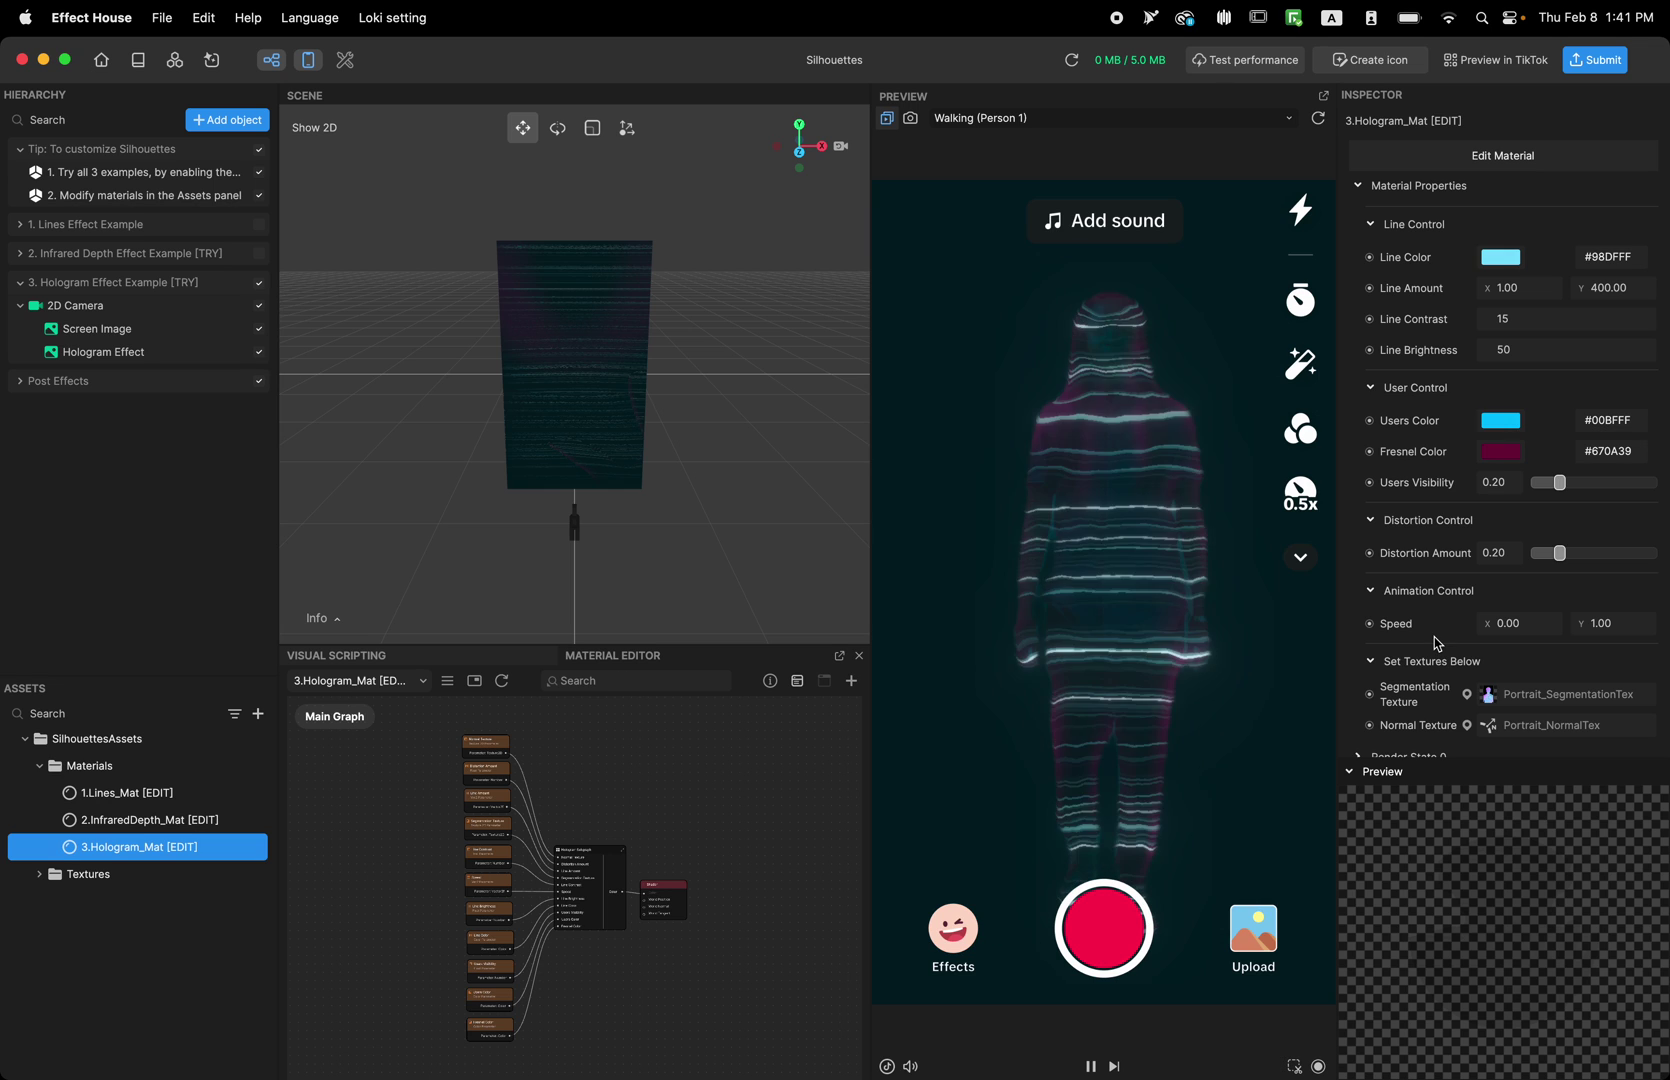
Change the hologram material's Line Color to blue-violet #3800FF.
{"action": "left_click", "coordinate": [1495, 260]}
{"action": "left_click_drag", "start_coordinate": [1375, 165], "coordinate": [1411, 248]}
{"action": "left_click_drag", "start_coordinate": [1367, 382], "coordinate": [1393, 385]}
{"action": "left_click_drag", "start_coordinate": [1436, 222], "coordinate": [1510, 113]}
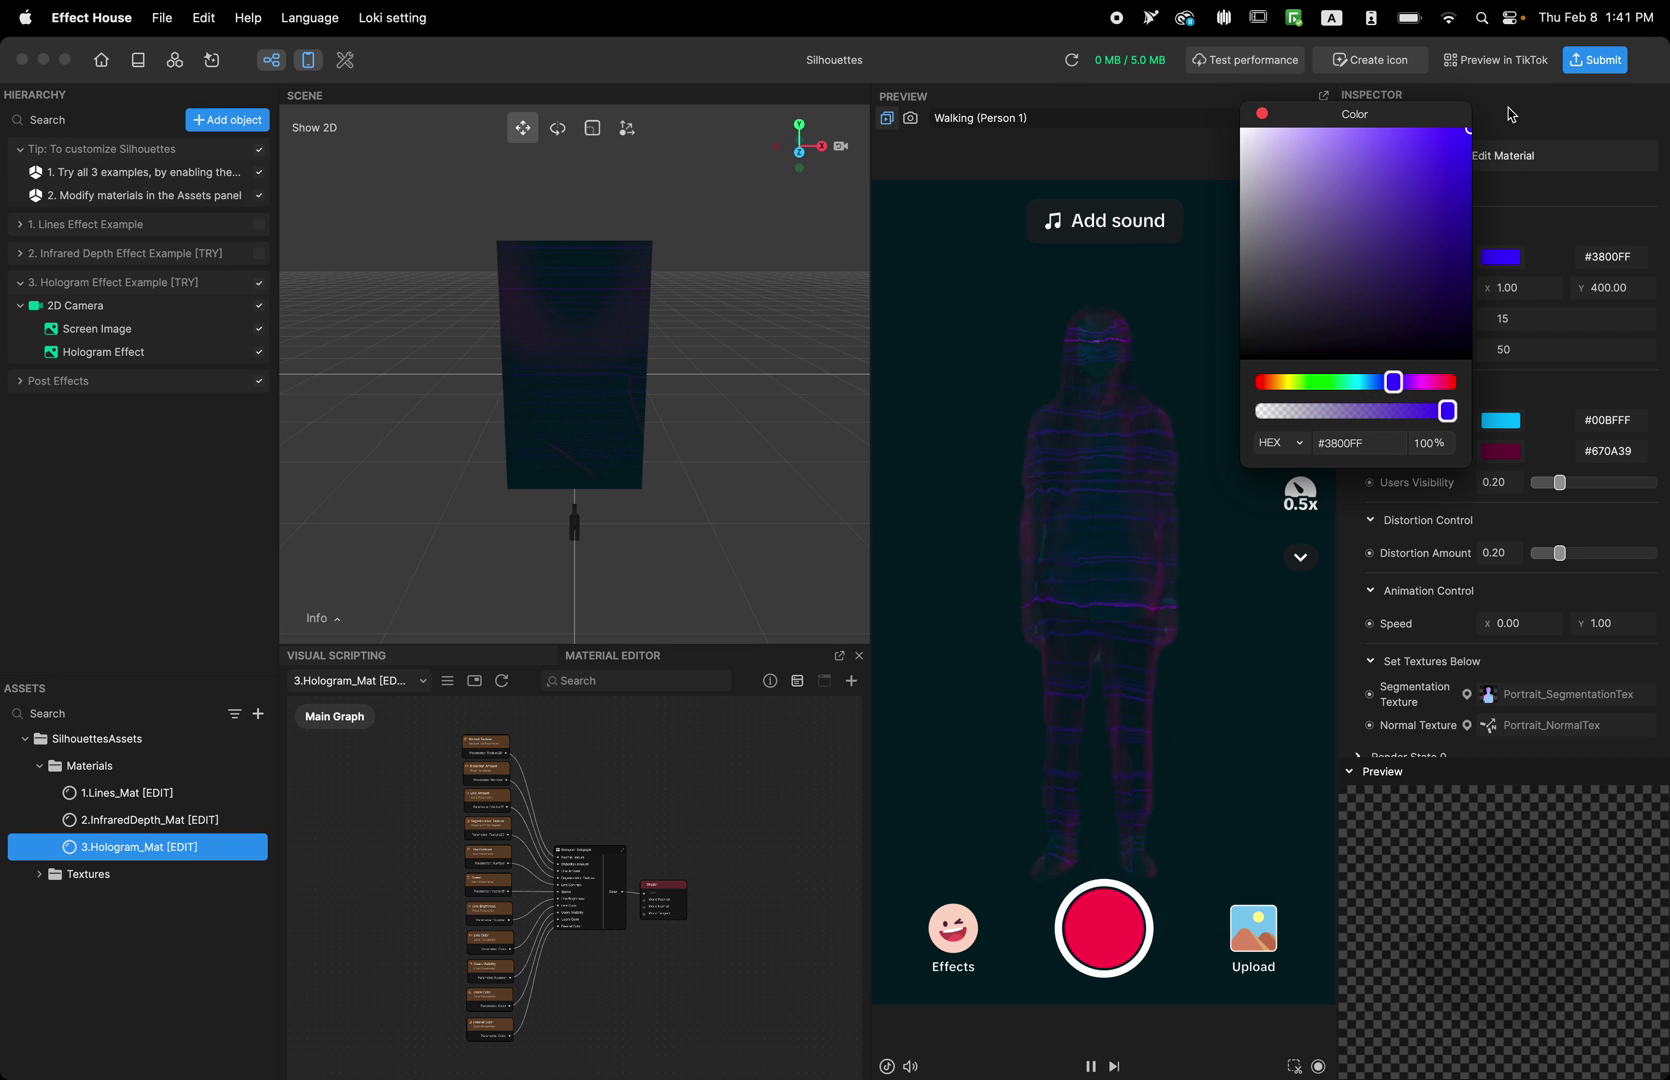
{"action": "left_click", "coordinate": [1261, 114]}
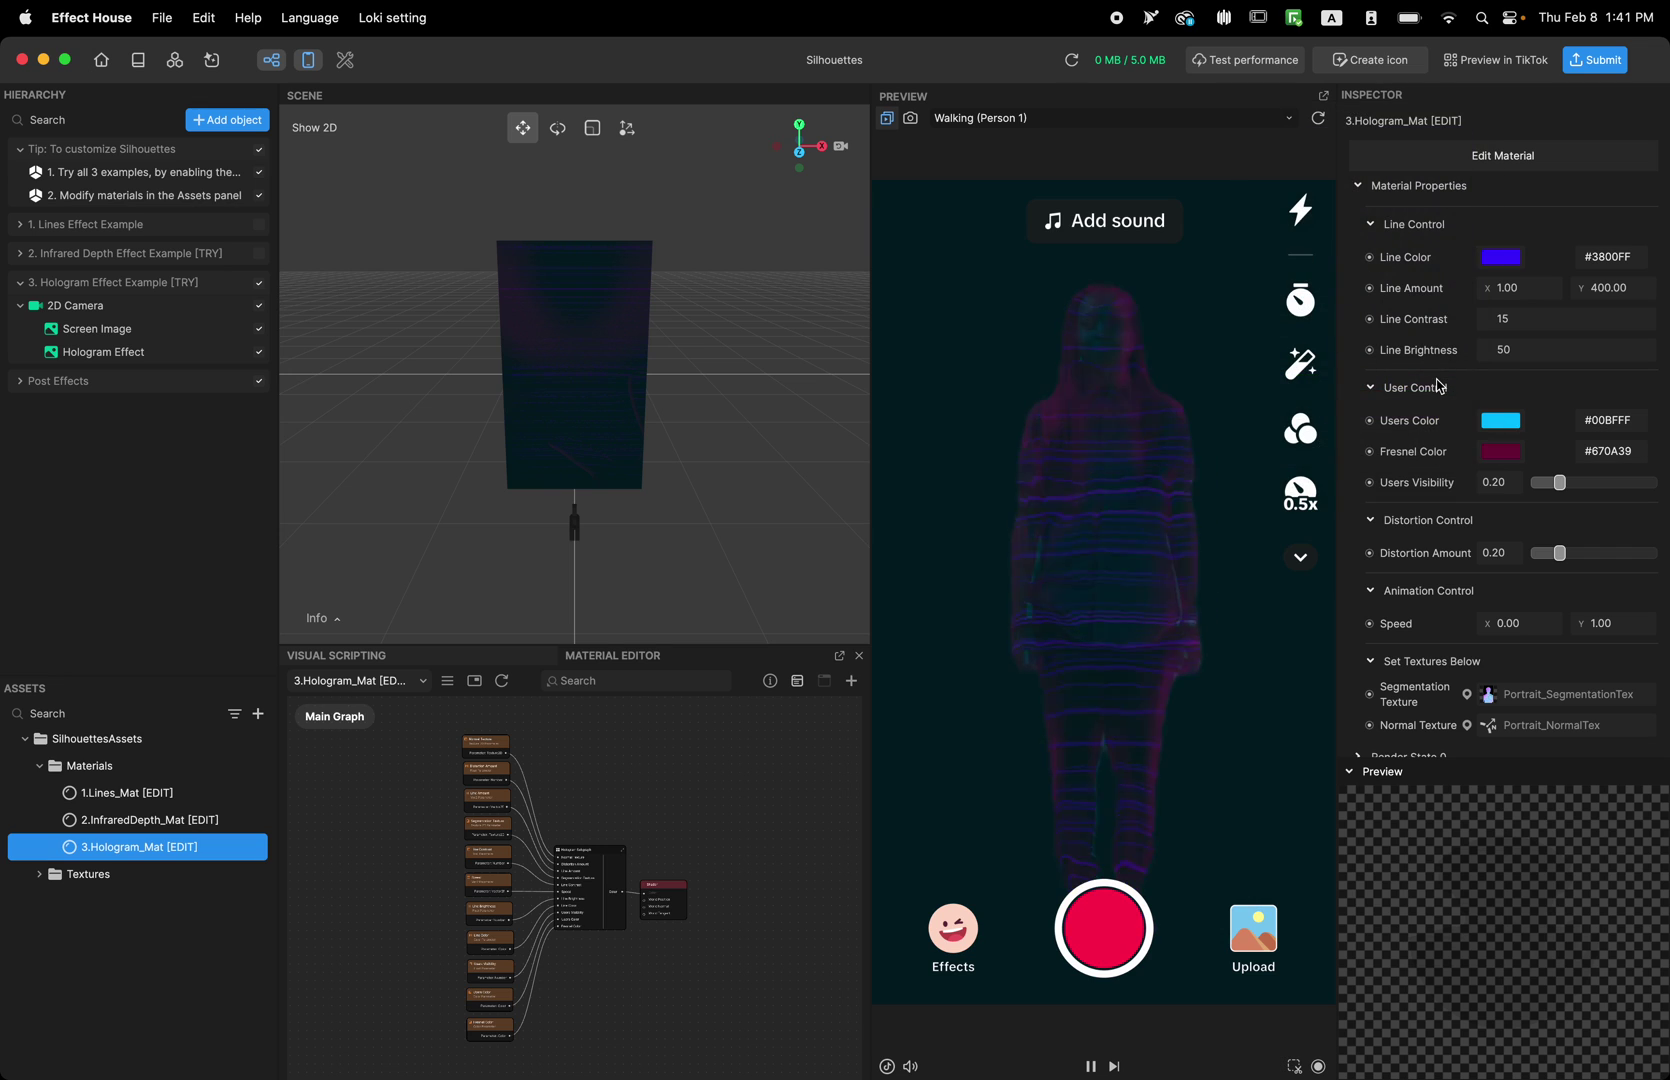
Set the Y value of the hologram material's Line Amount to 100.
{"action": "left_click", "coordinate": [1536, 320]}
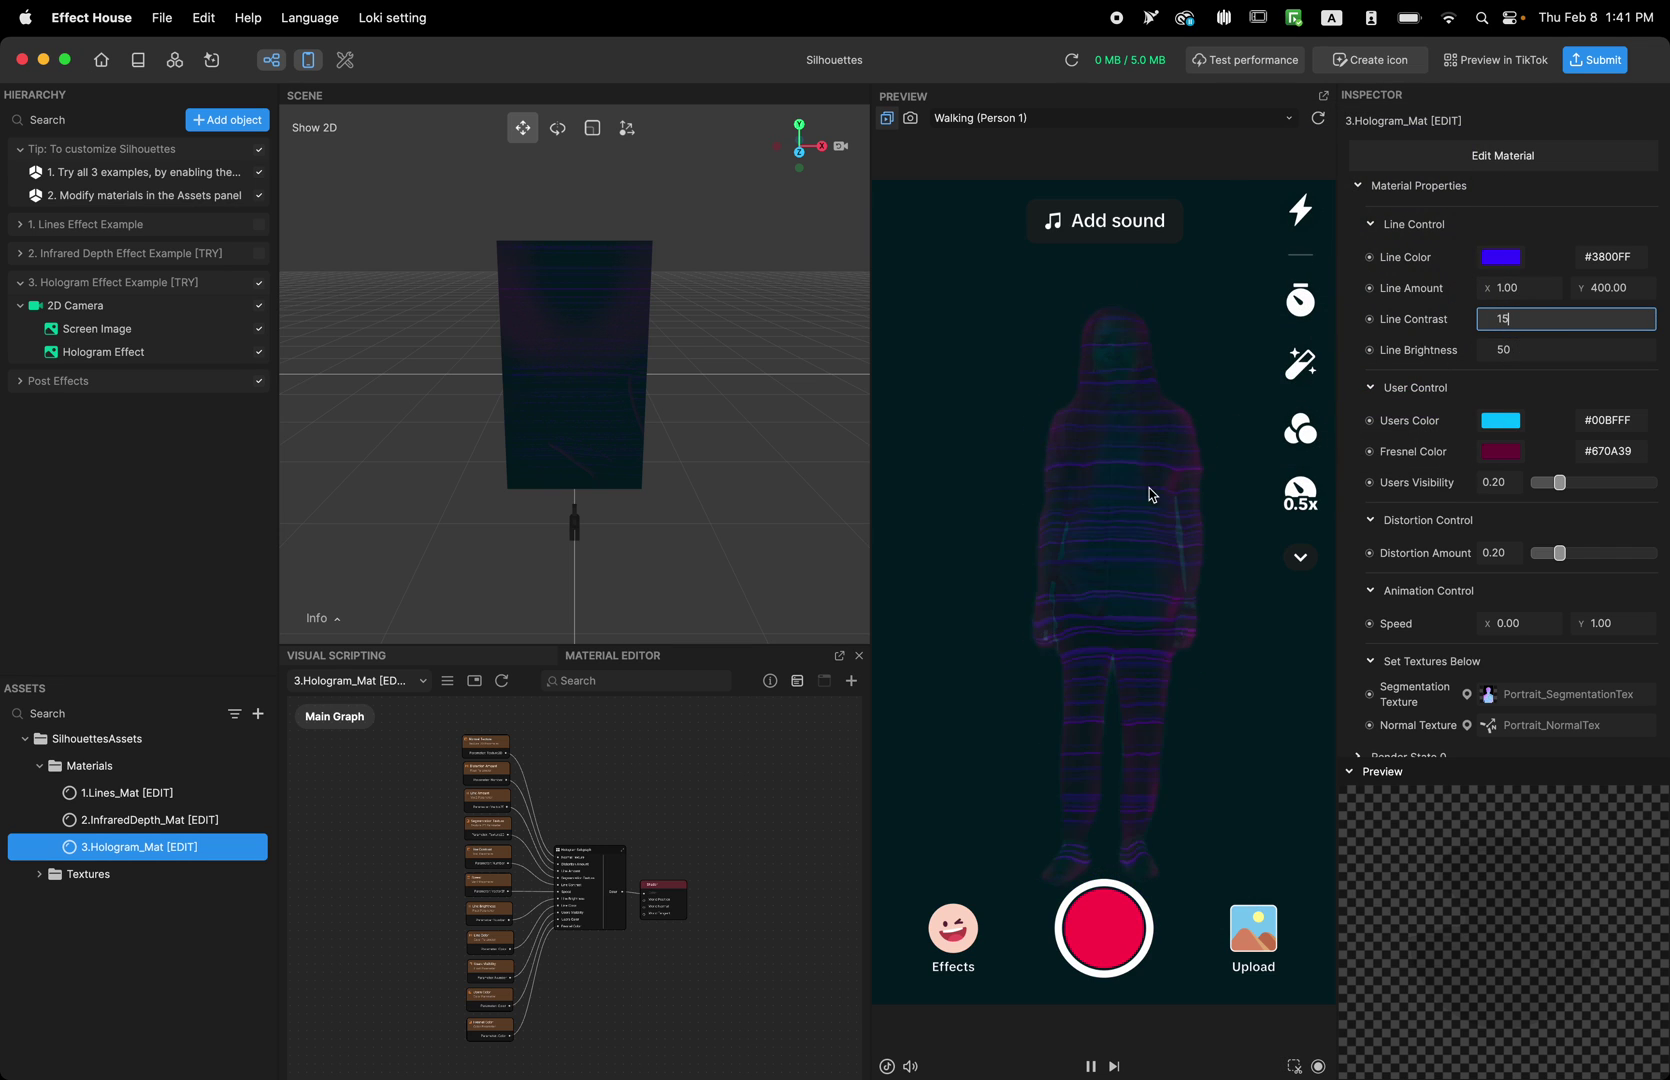
{"action": "left_click", "coordinate": [1632, 289]}
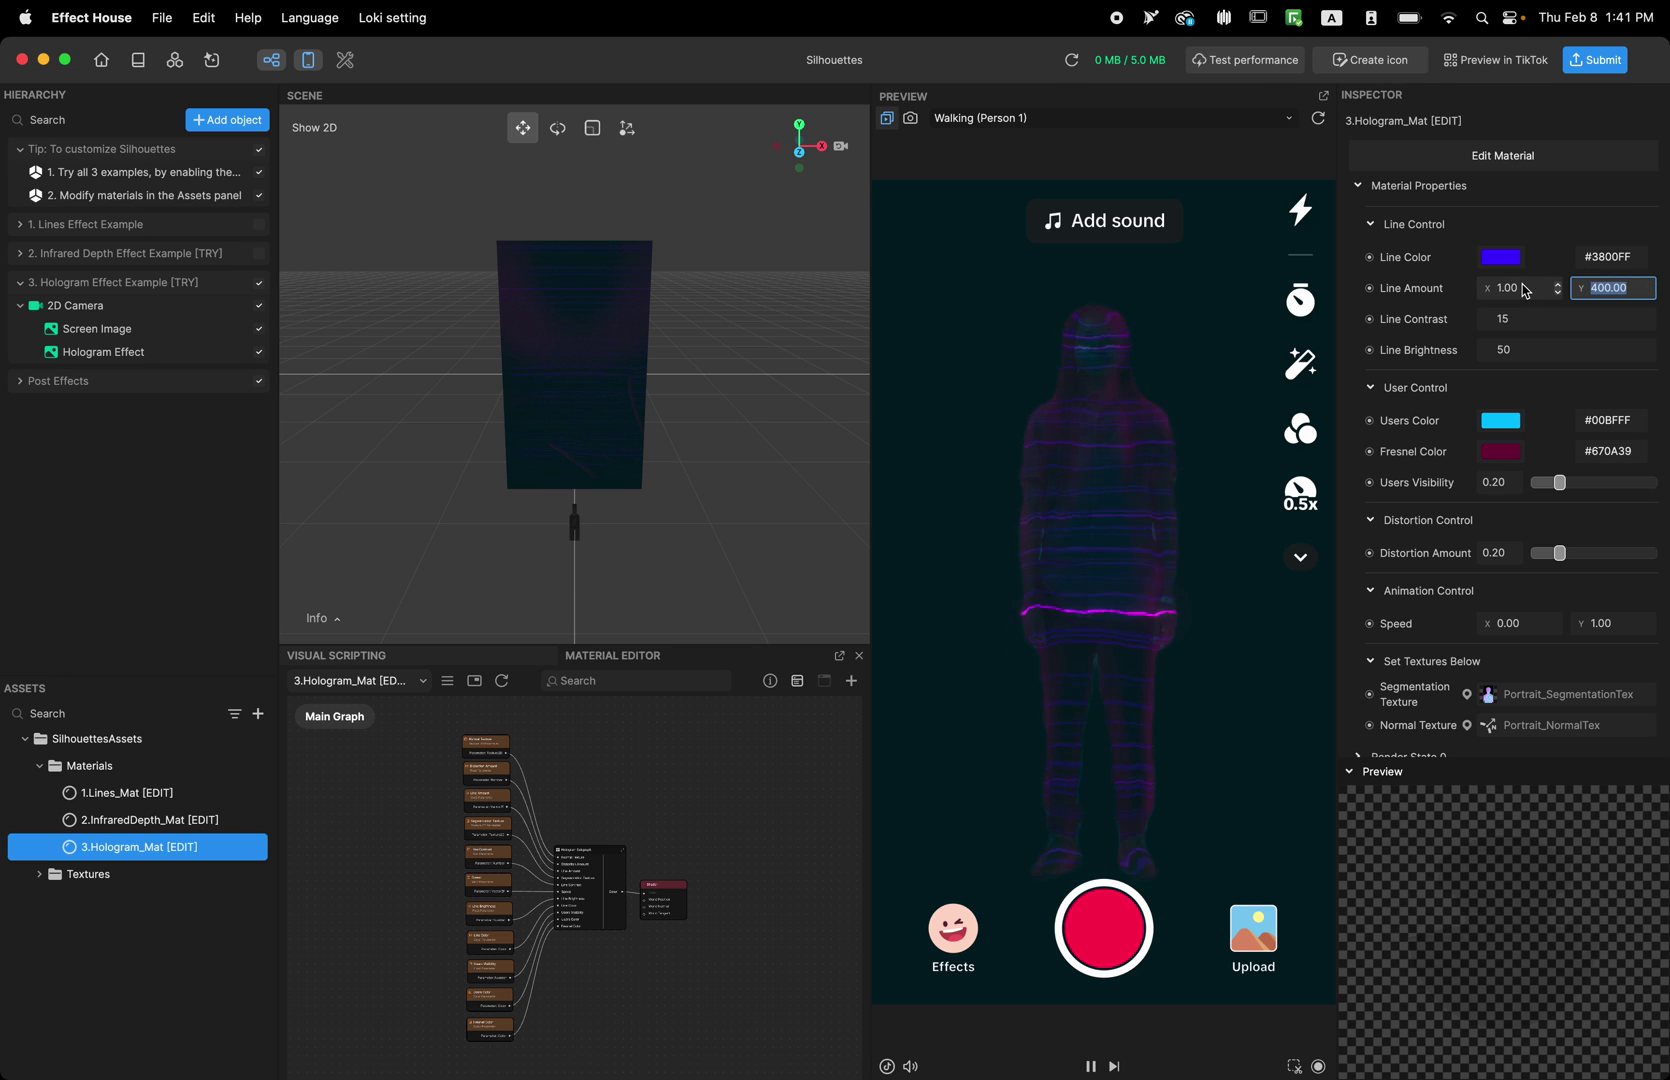
{"action": "type", "text": "100"}
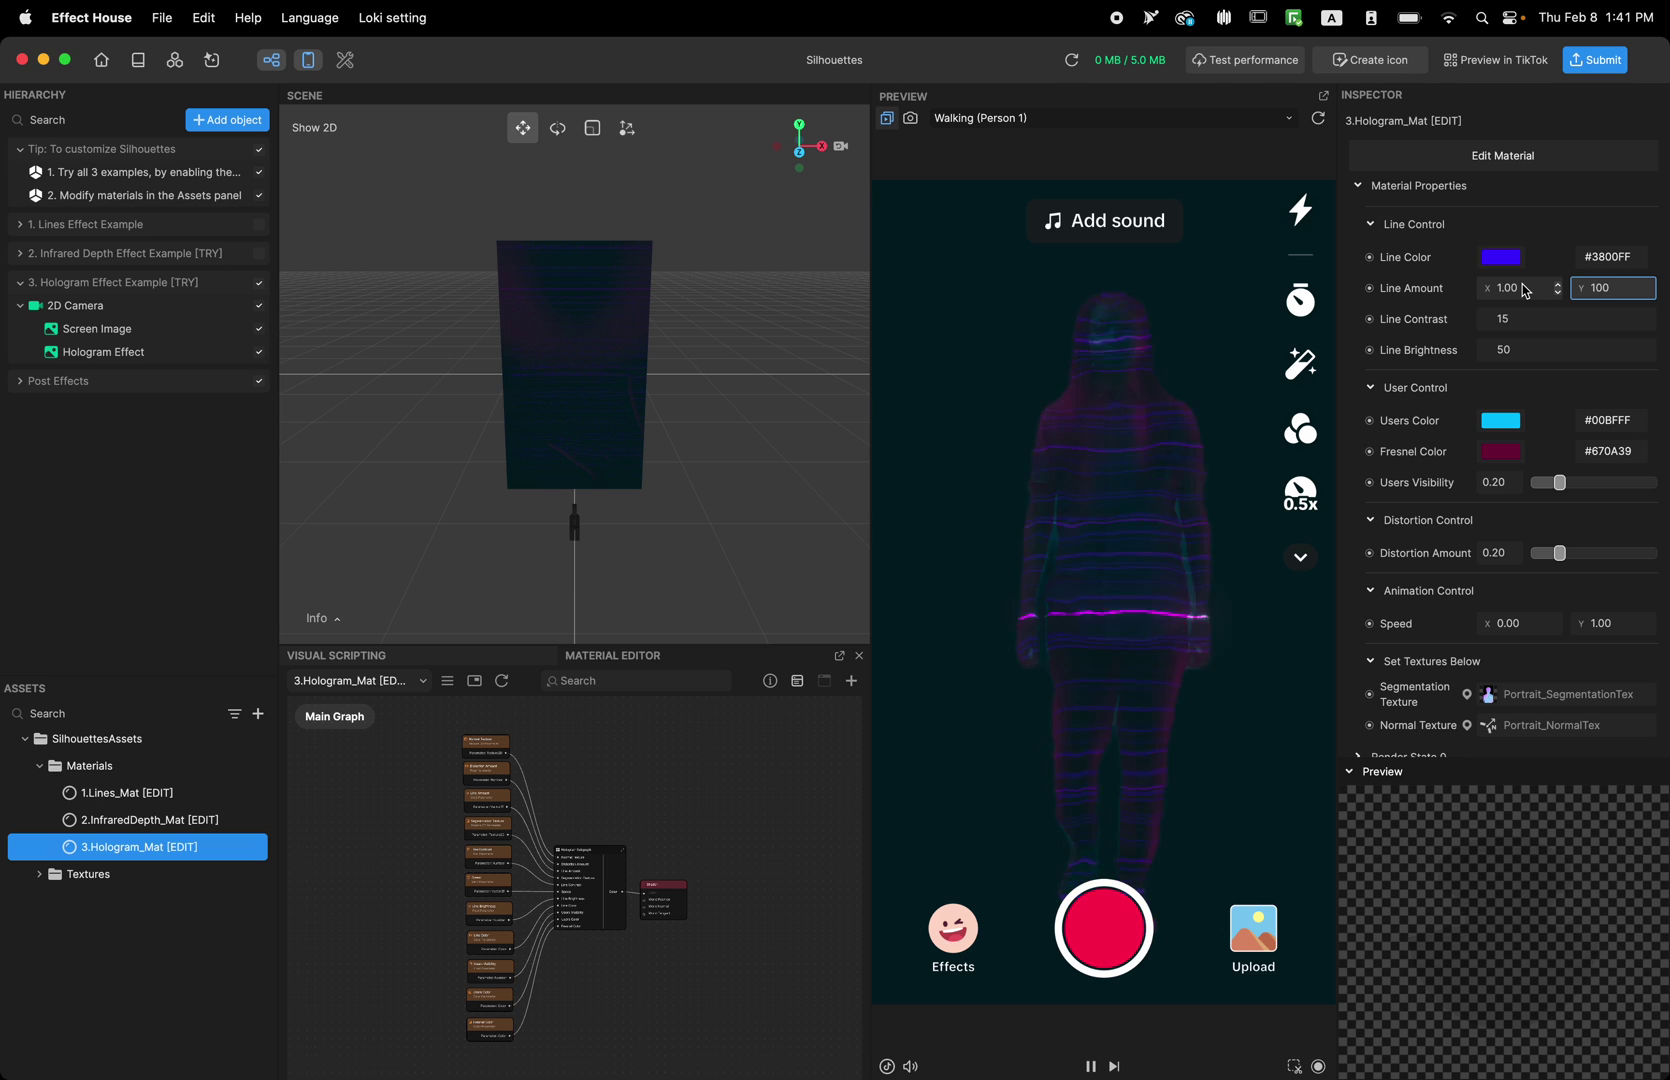
{"action": "key", "text": "Return"}
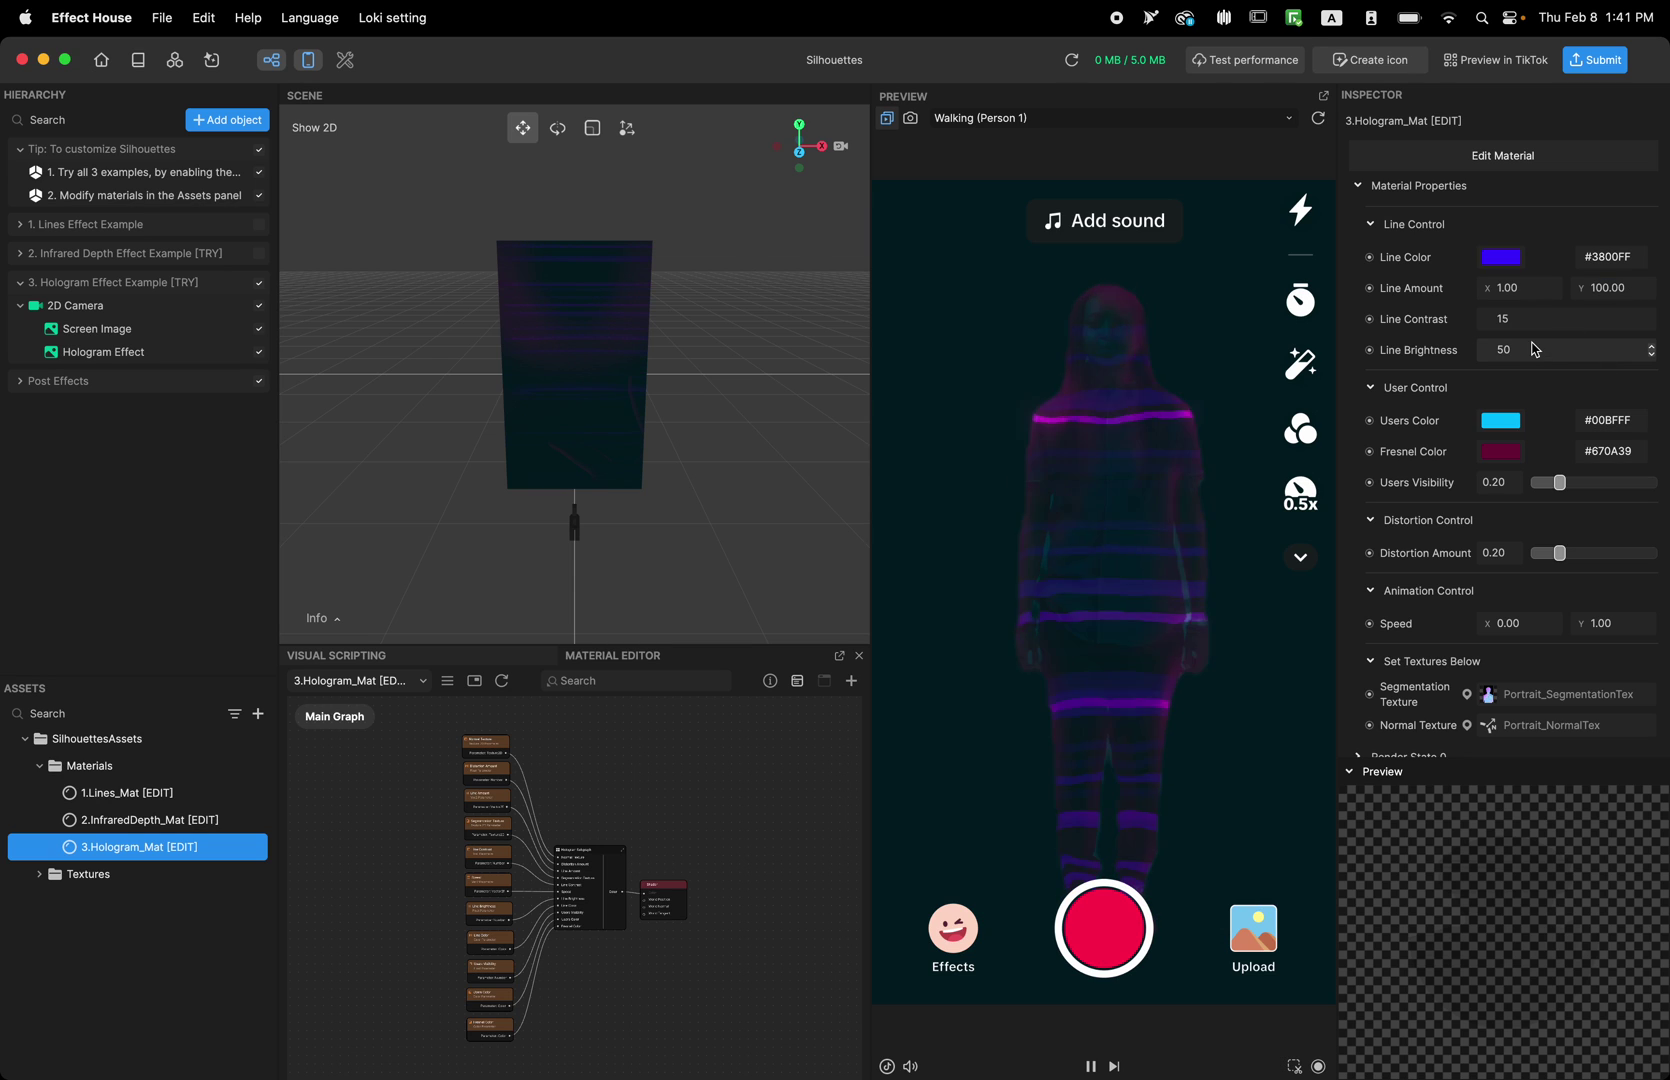
Try a Line Contrast of 1 on the hologram material.
{"action": "left_click", "coordinate": [1547, 320]}
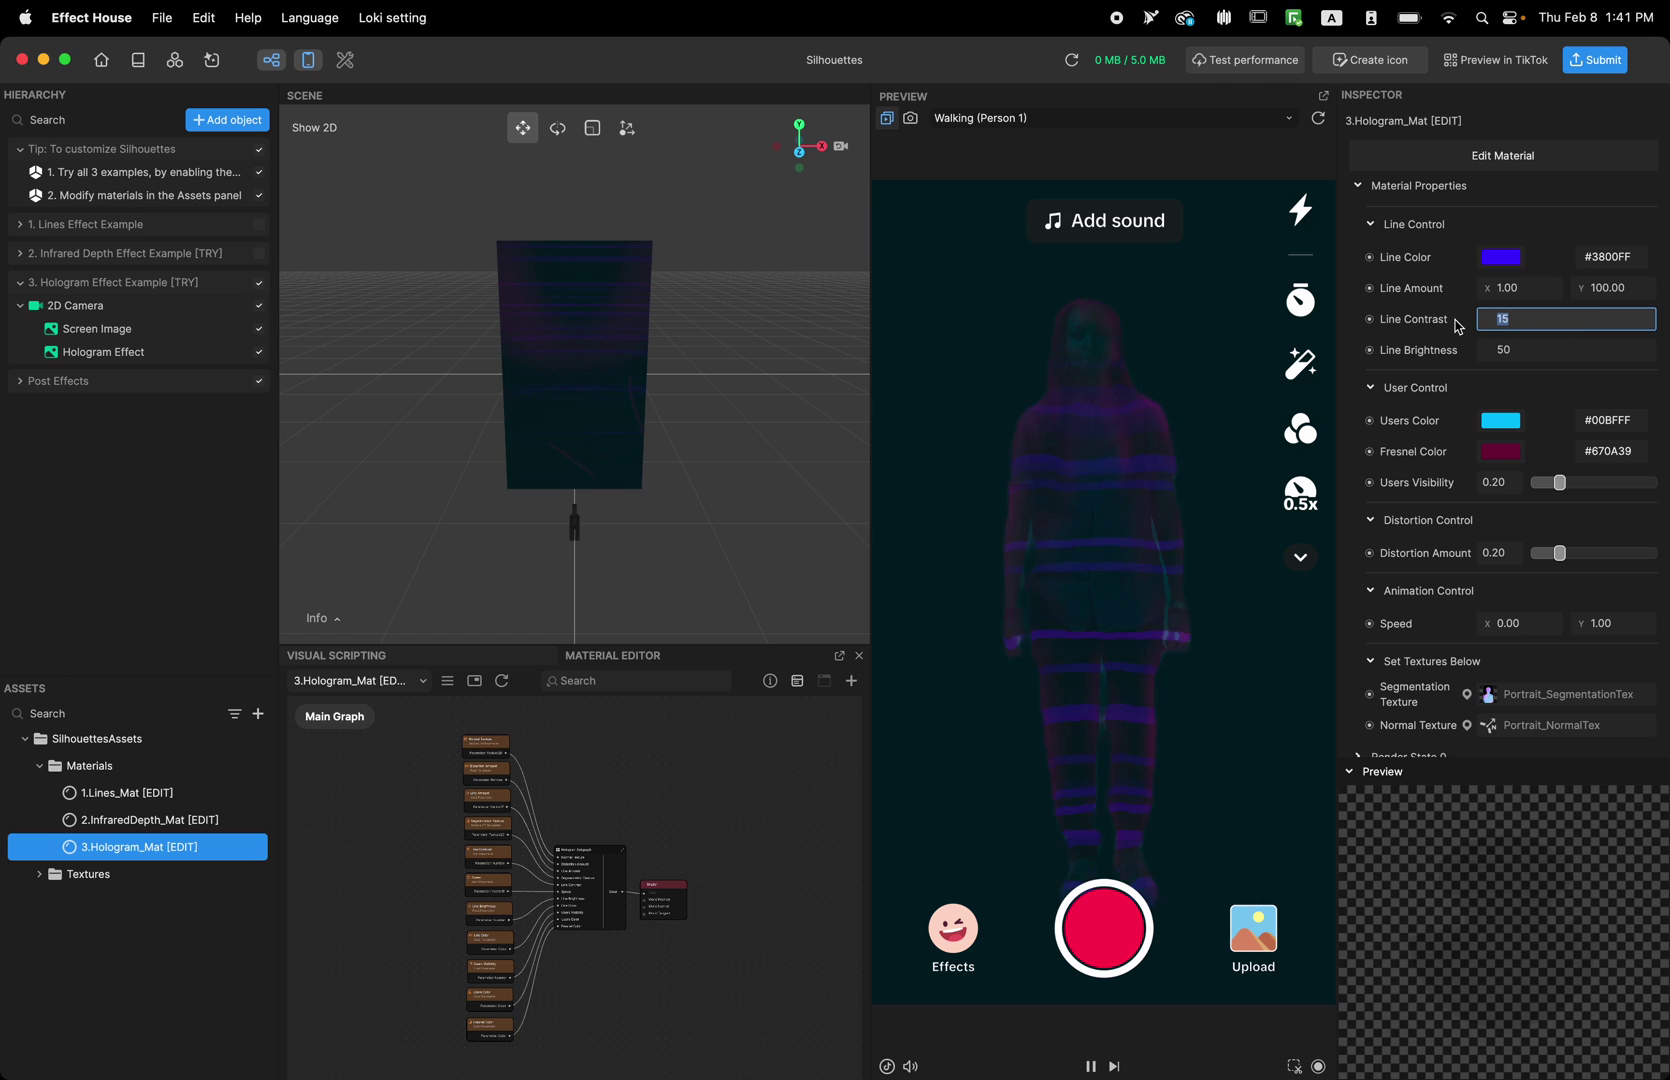
{"action": "type", "text": "1"}
{"action": "key", "text": "Return"}
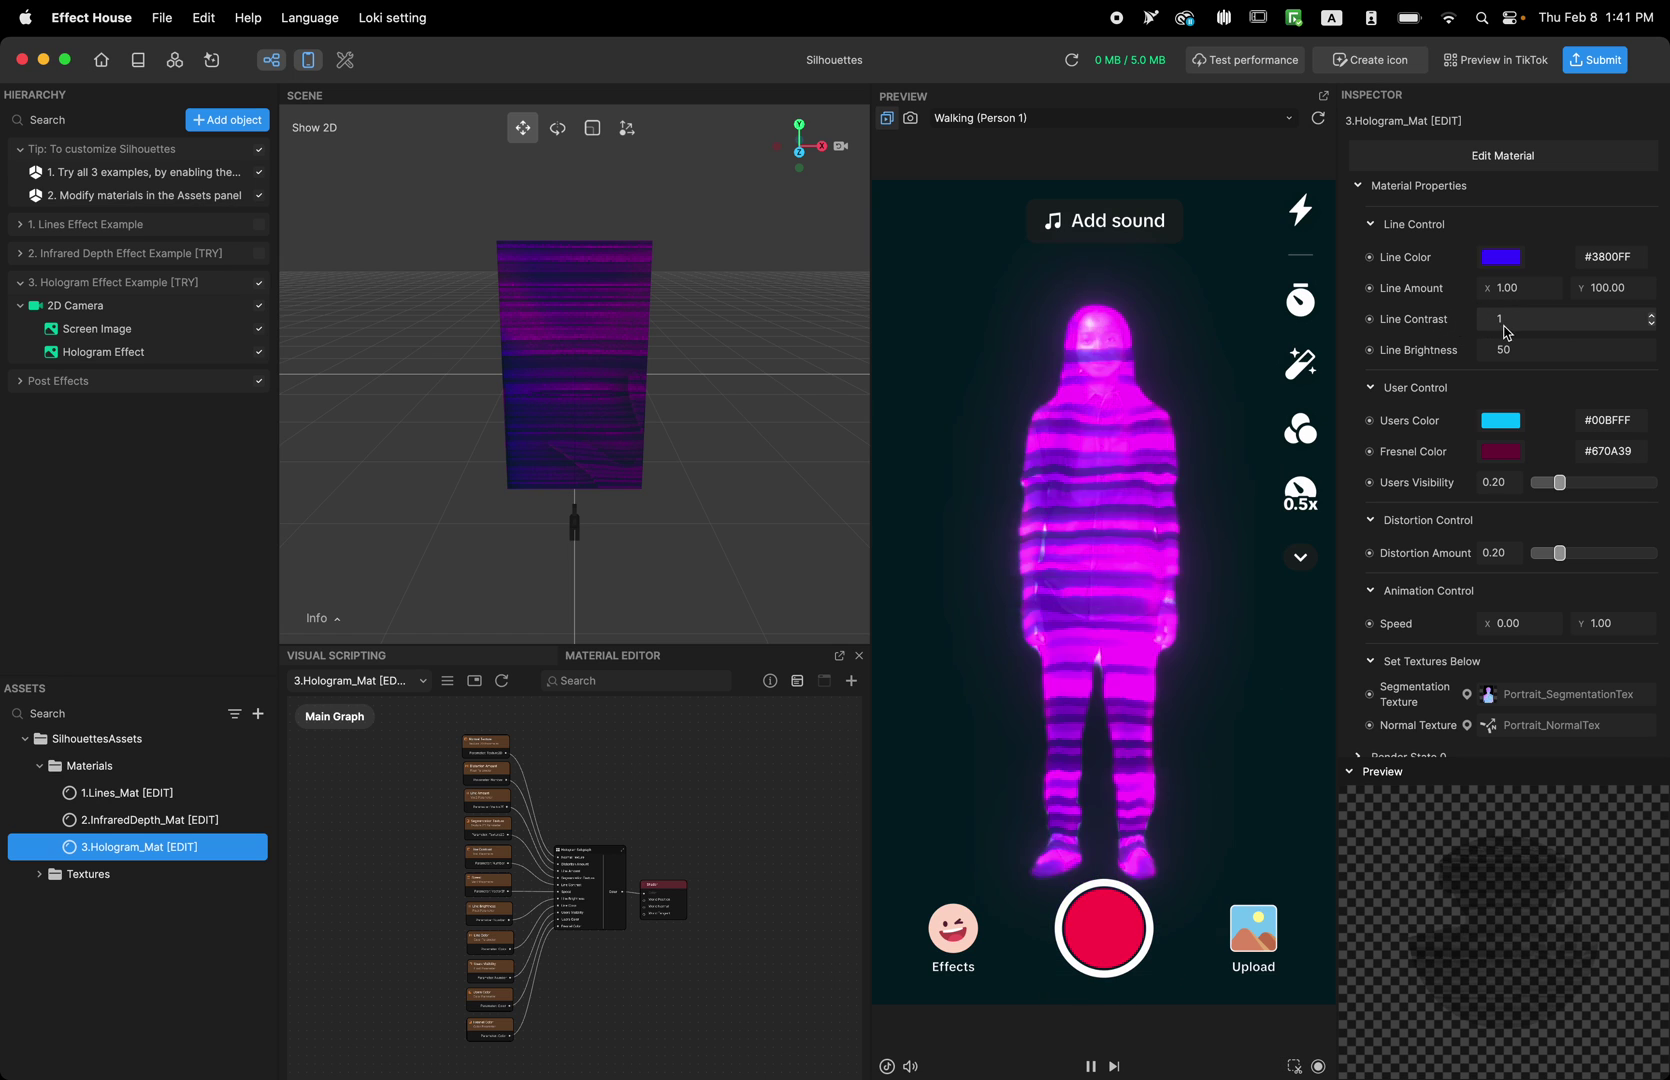
Set the hologram material's Line Contrast to 10 and its Line Brightness to 1.
{"action": "left_click", "coordinate": [1529, 325]}
{"action": "type", "text": "10"}
{"action": "key", "text": "Return"}
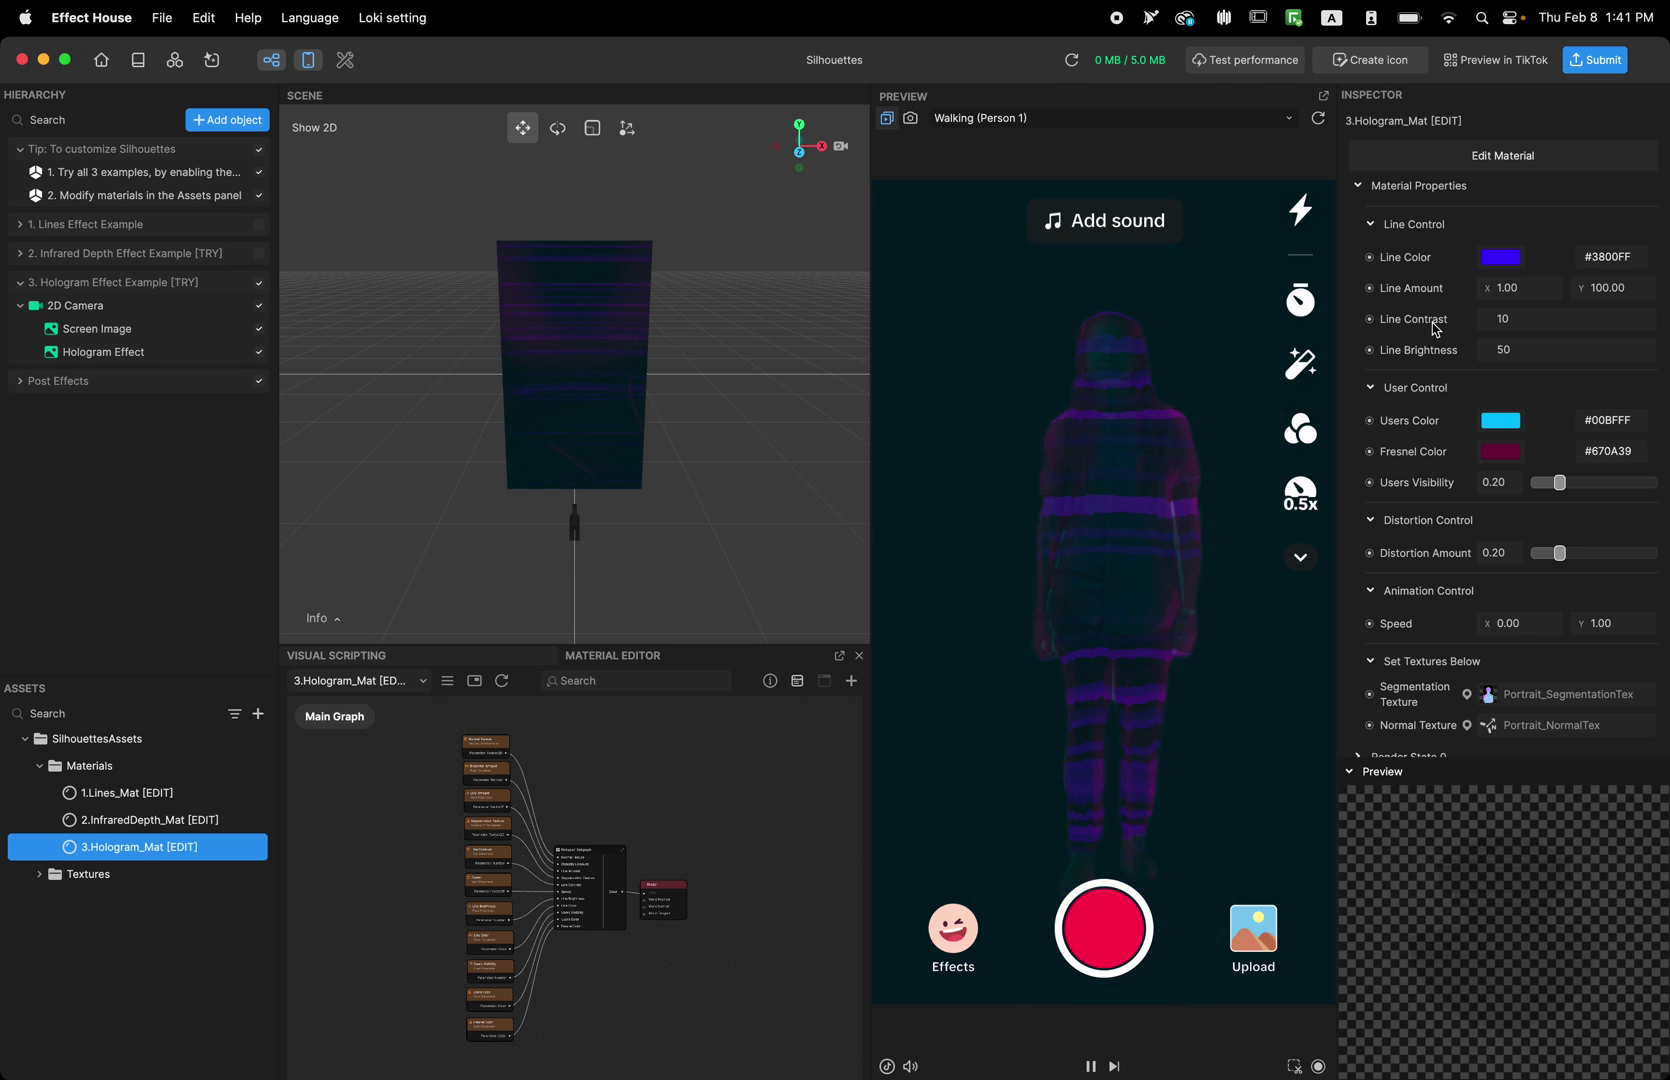
{"action": "left_click", "coordinate": [1506, 352]}
{"action": "type", "text": "1"}
{"action": "key", "text": "Return"}
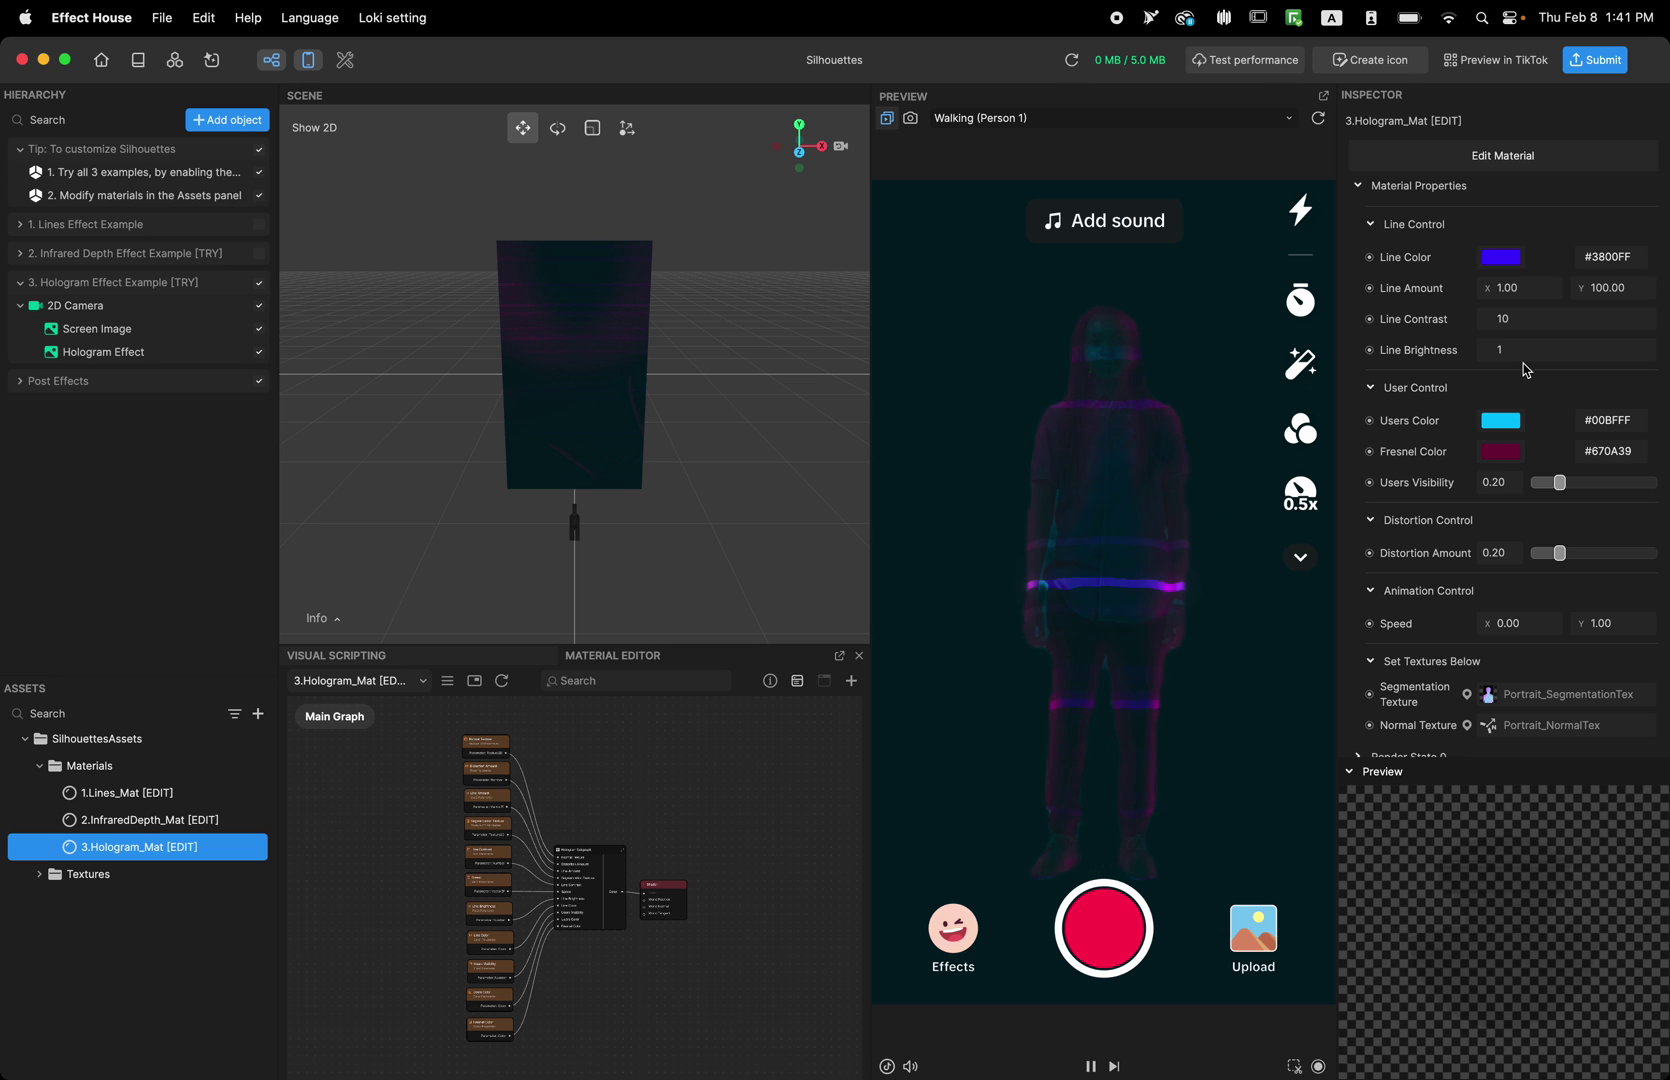
Change the hologram material's Users Color to yellow #FFEF00.
{"action": "left_click", "coordinate": [1501, 420]}
{"action": "left_click", "coordinate": [1345, 291]}
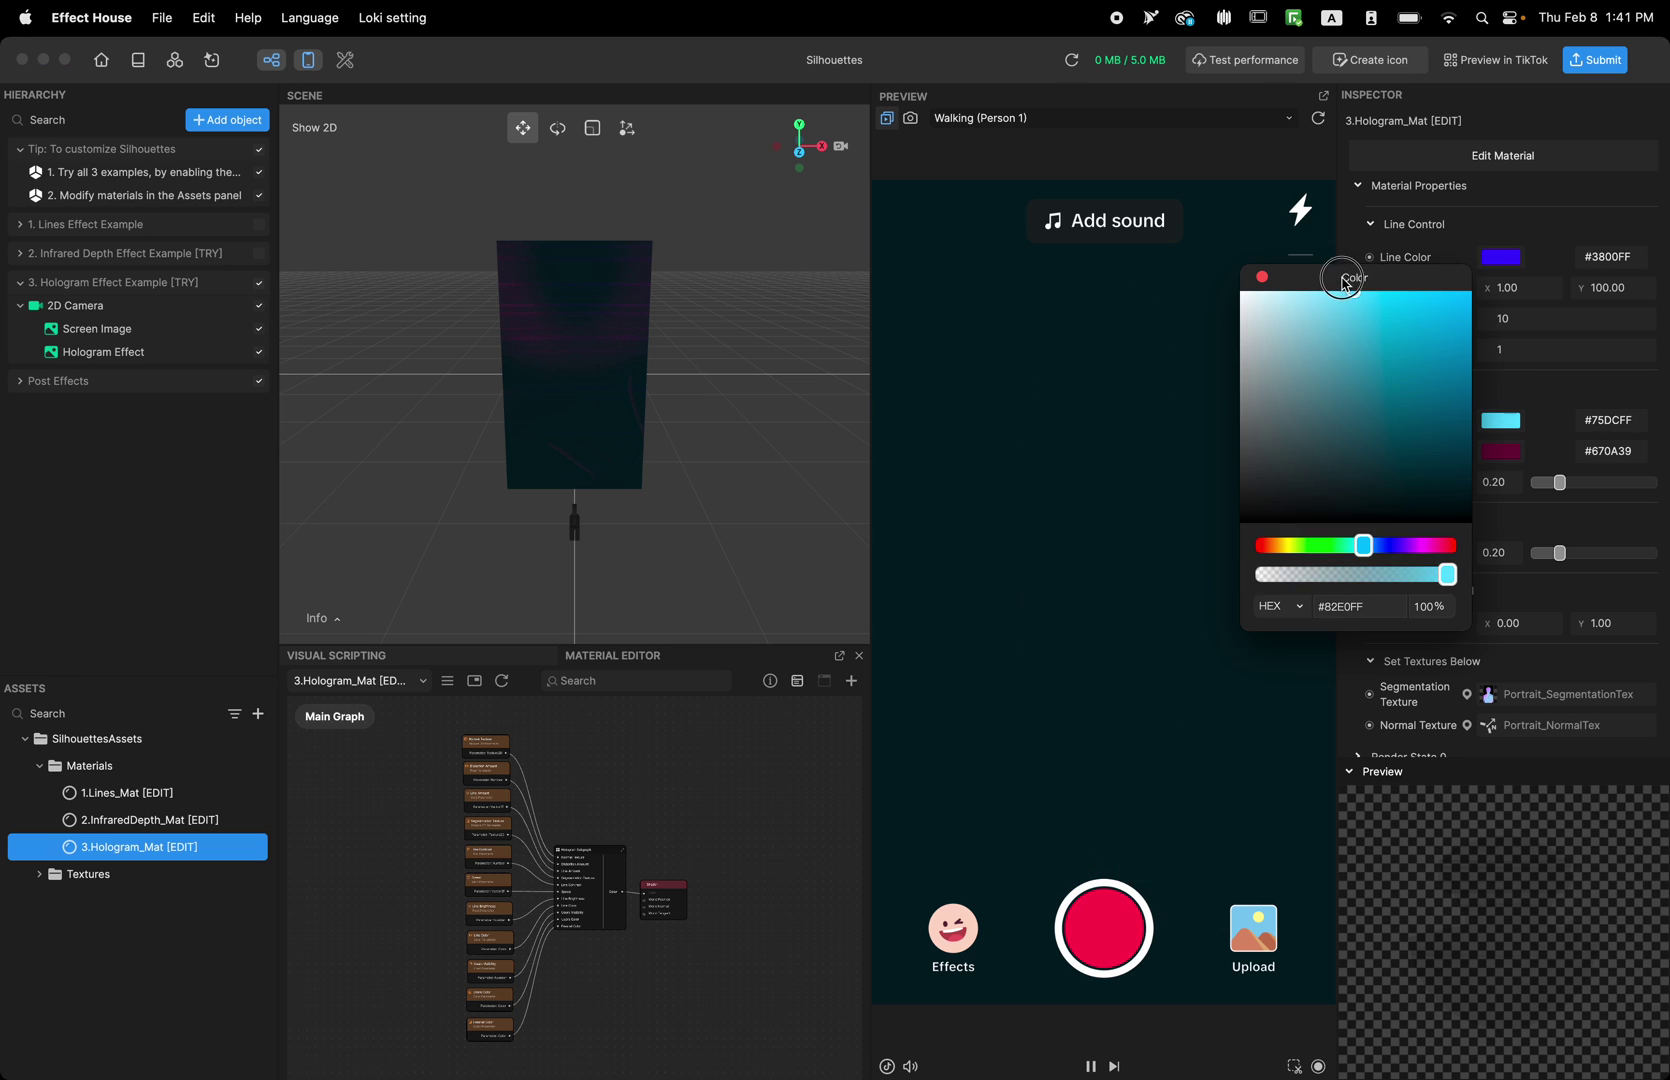
{"action": "left_click", "coordinate": [1322, 292]}
{"action": "left_click", "coordinate": [1292, 546]}
{"action": "left_click_drag", "start_coordinate": [1456, 297], "coordinate": [1524, 275]}
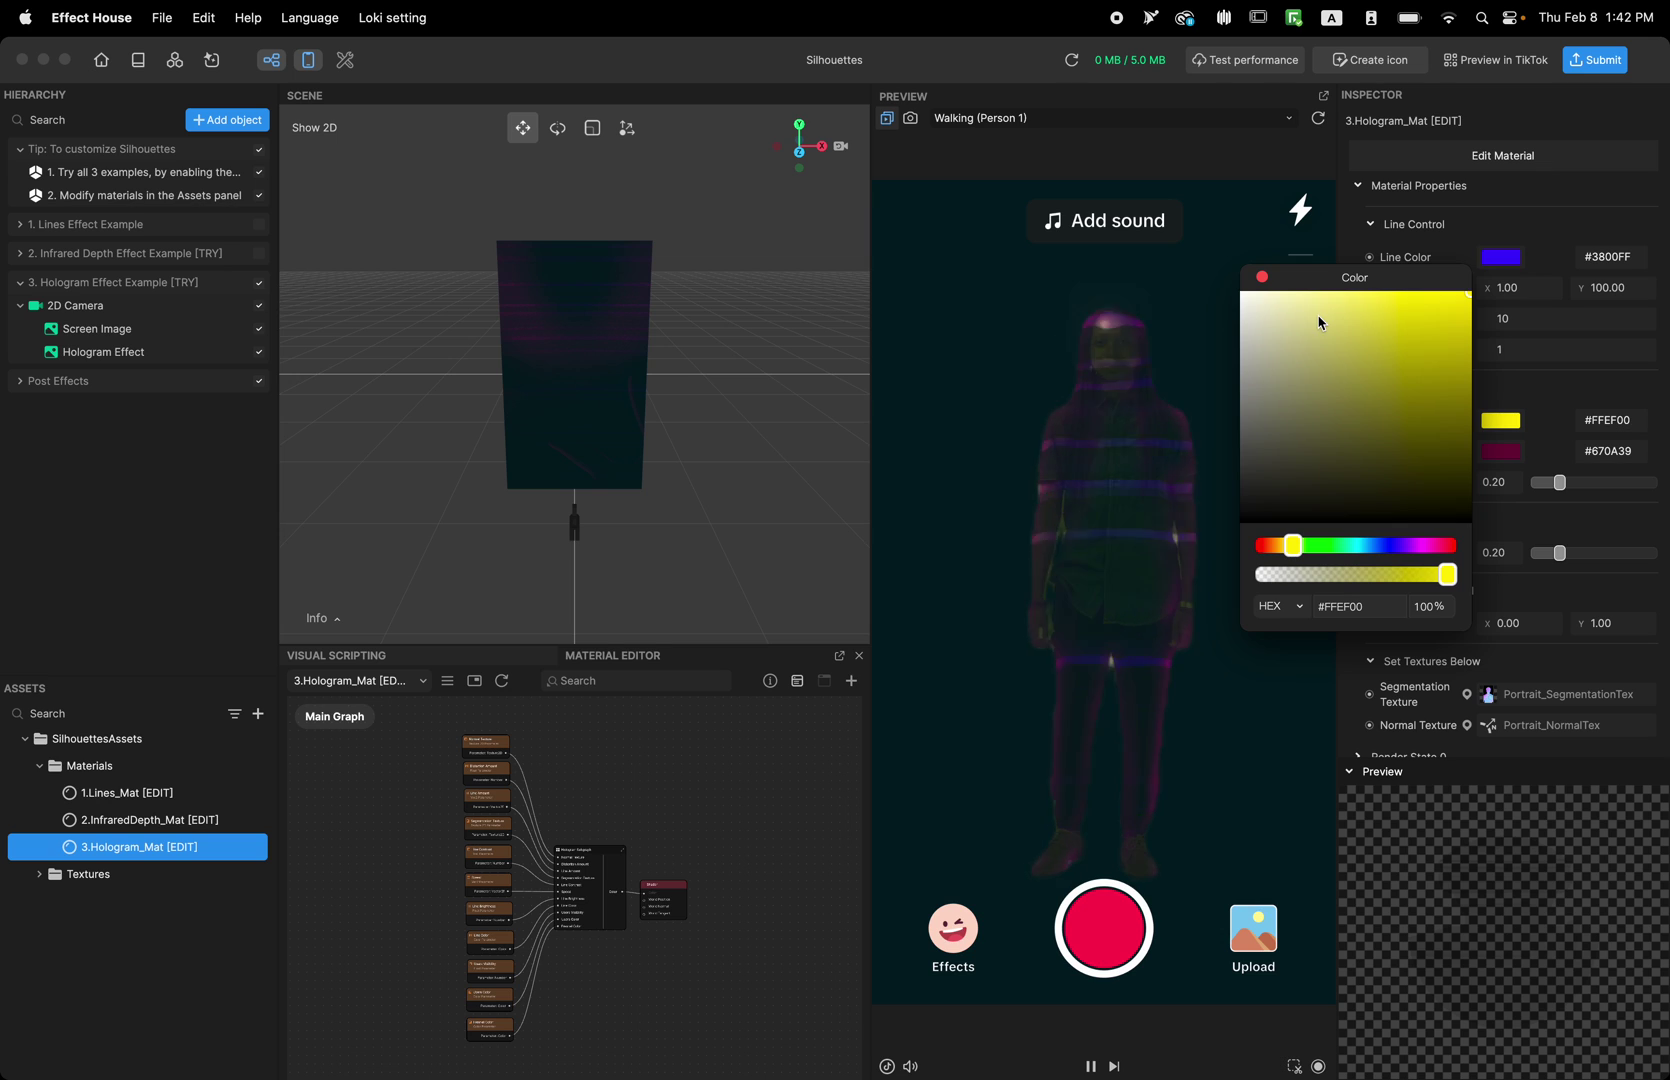
{"action": "left_click", "coordinate": [1262, 277]}
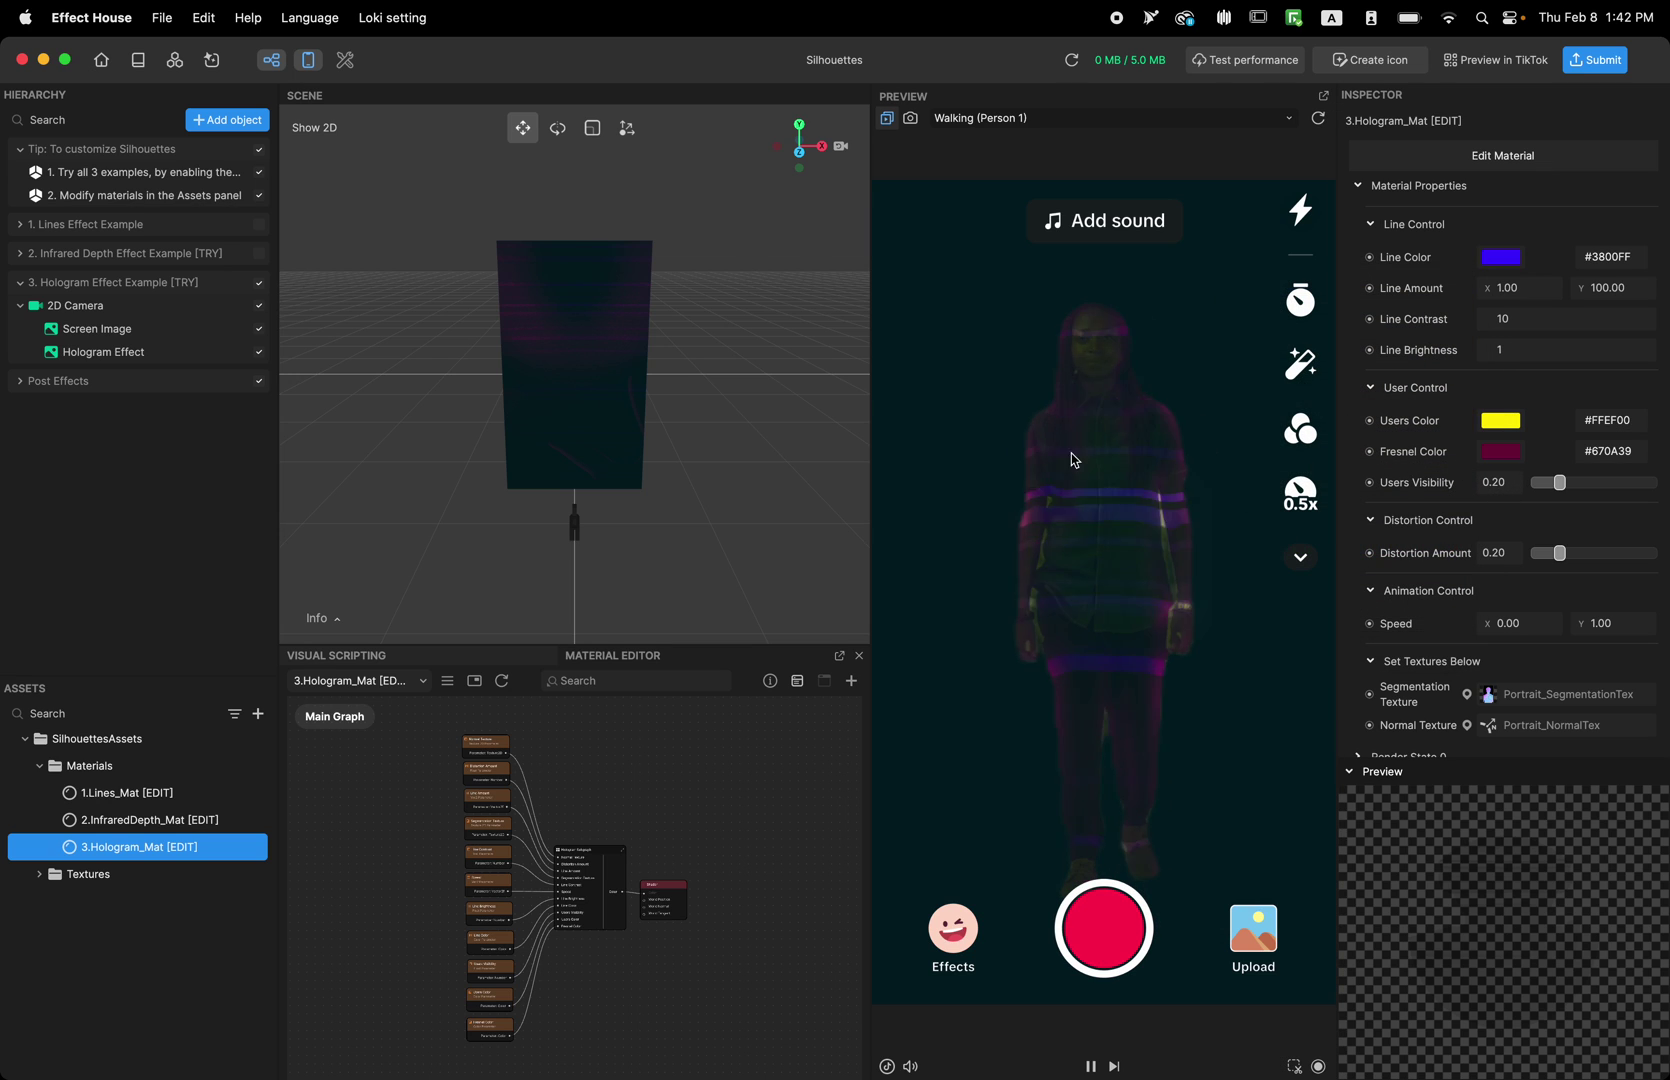
Change the hologram material's Fresnel Color to bright green #9FFF00.
{"action": "left_click", "coordinate": [1497, 454]}
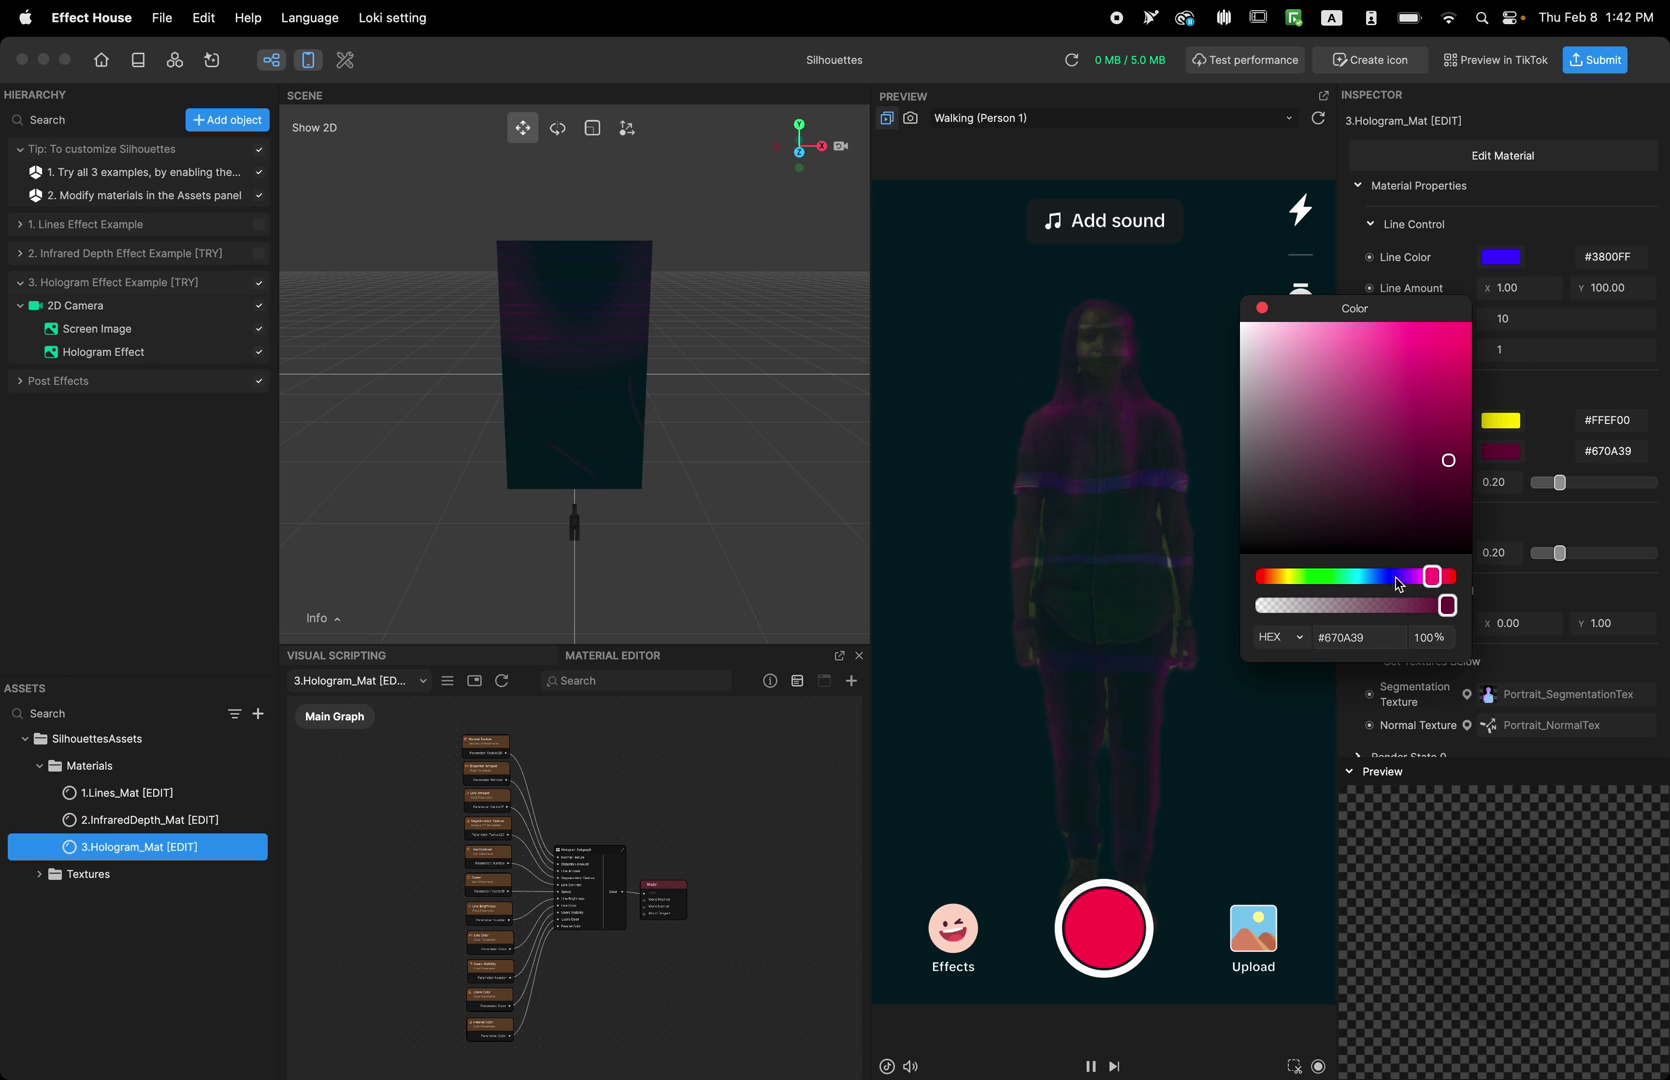
{"action": "left_click", "coordinate": [1287, 575]}
{"action": "left_click_drag", "start_coordinate": [1445, 352], "coordinate": [1480, 324]}
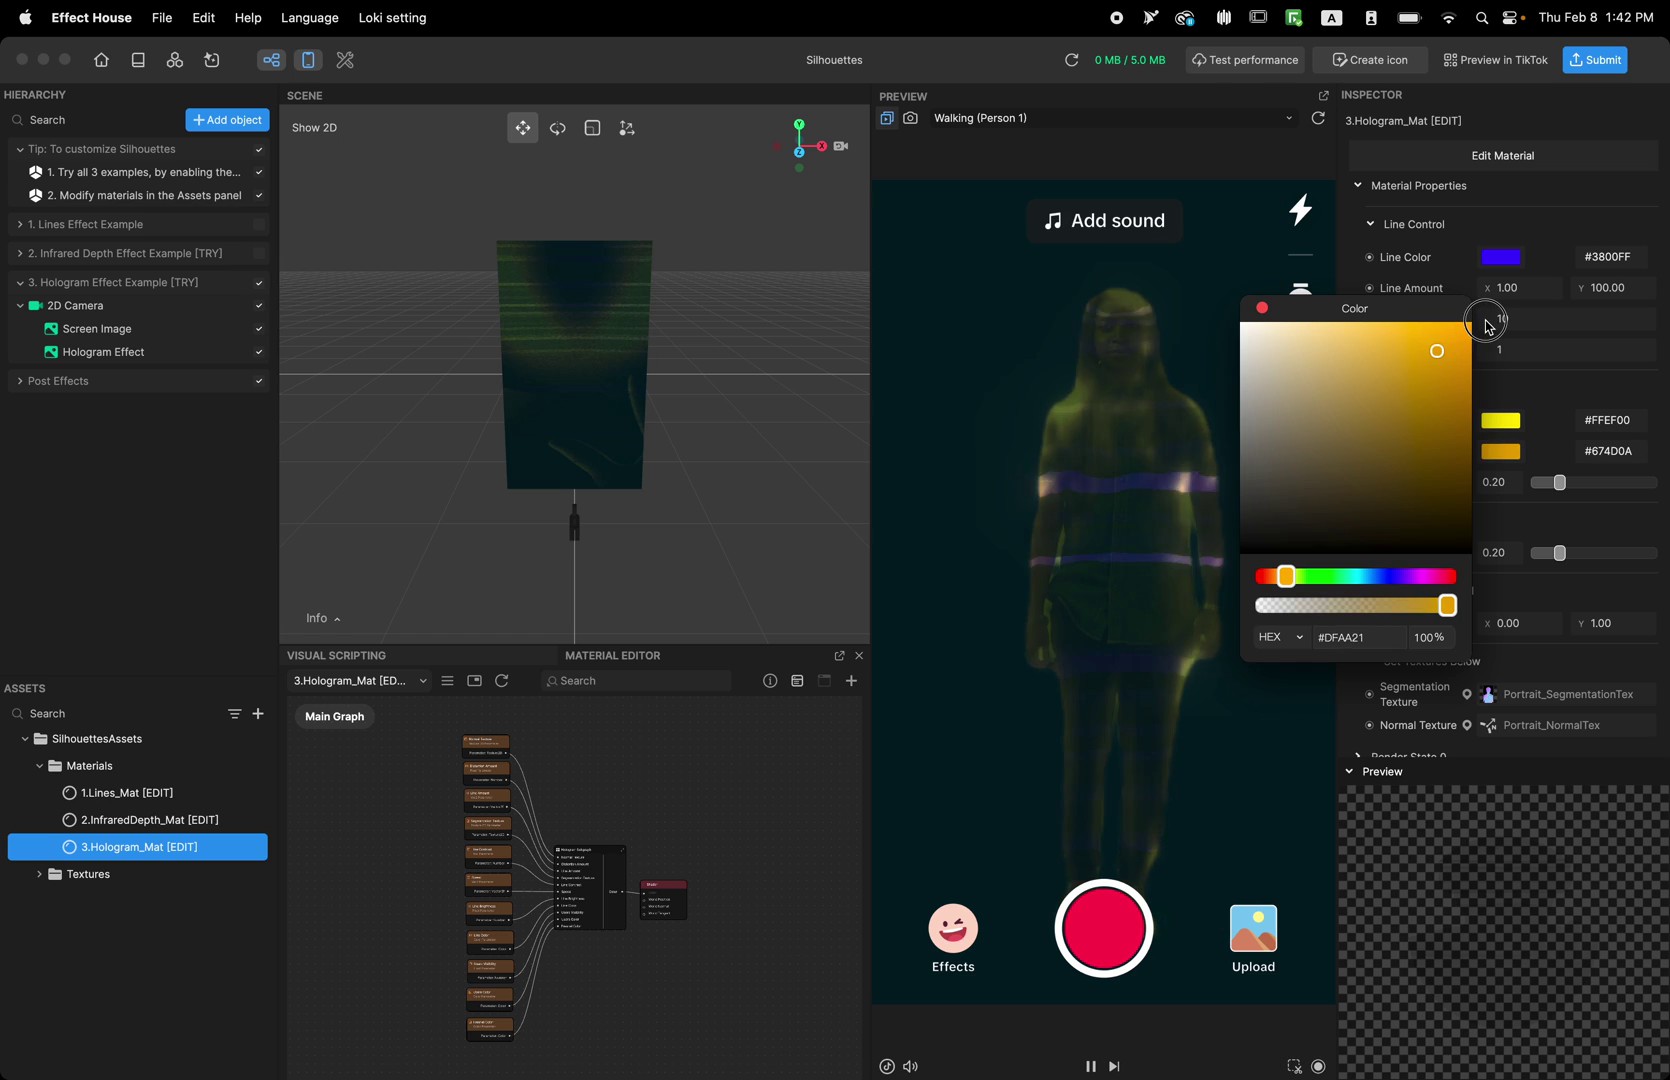
{"action": "left_click_drag", "start_coordinate": [1266, 583], "coordinate": [1303, 570]}
{"action": "left_click", "coordinate": [1263, 310]}
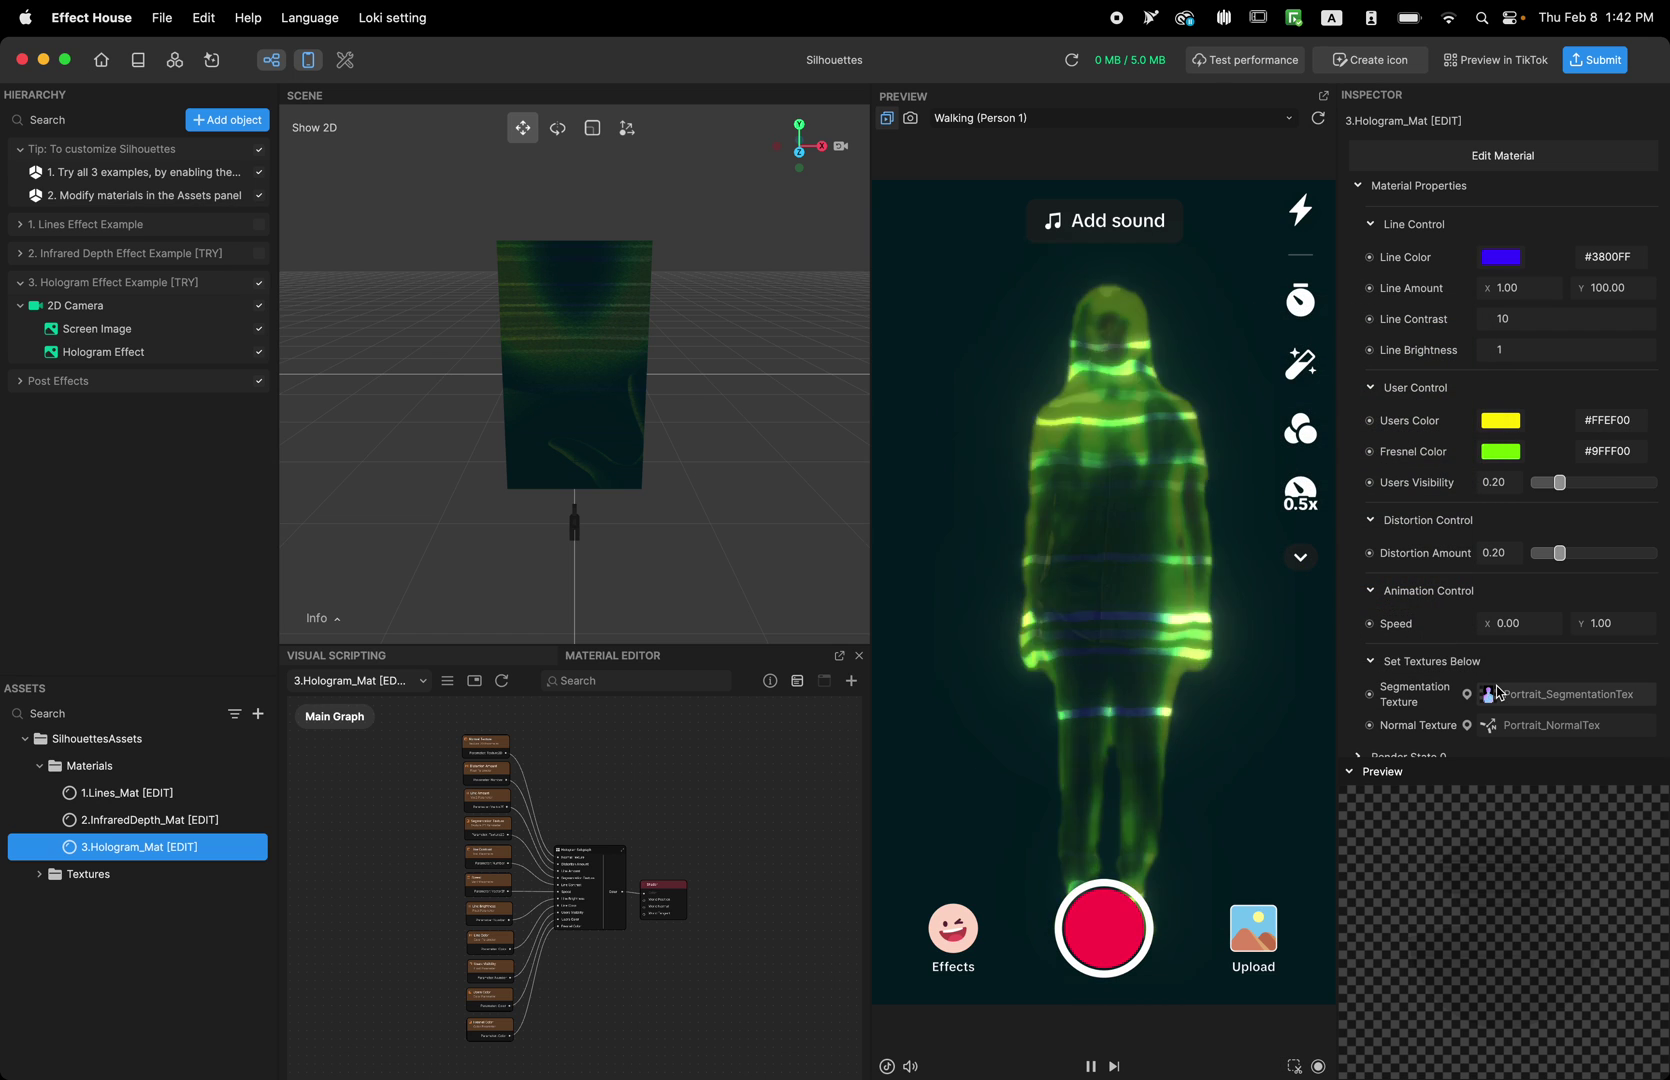
Try the hologram material with Users Visibility at 0.00 and Distortion Amount at 0.50.
{"action": "mouse_move", "coordinate": [1559, 483]}
{"action": "left_mouse_down"}
{"action": "mouse_move", "coordinate": [1533, 484]}
{"action": "mouse_move", "coordinate": [1652, 490]}
{"action": "mouse_move", "coordinate": [1526, 482]}
{"action": "left_mouse_up"}
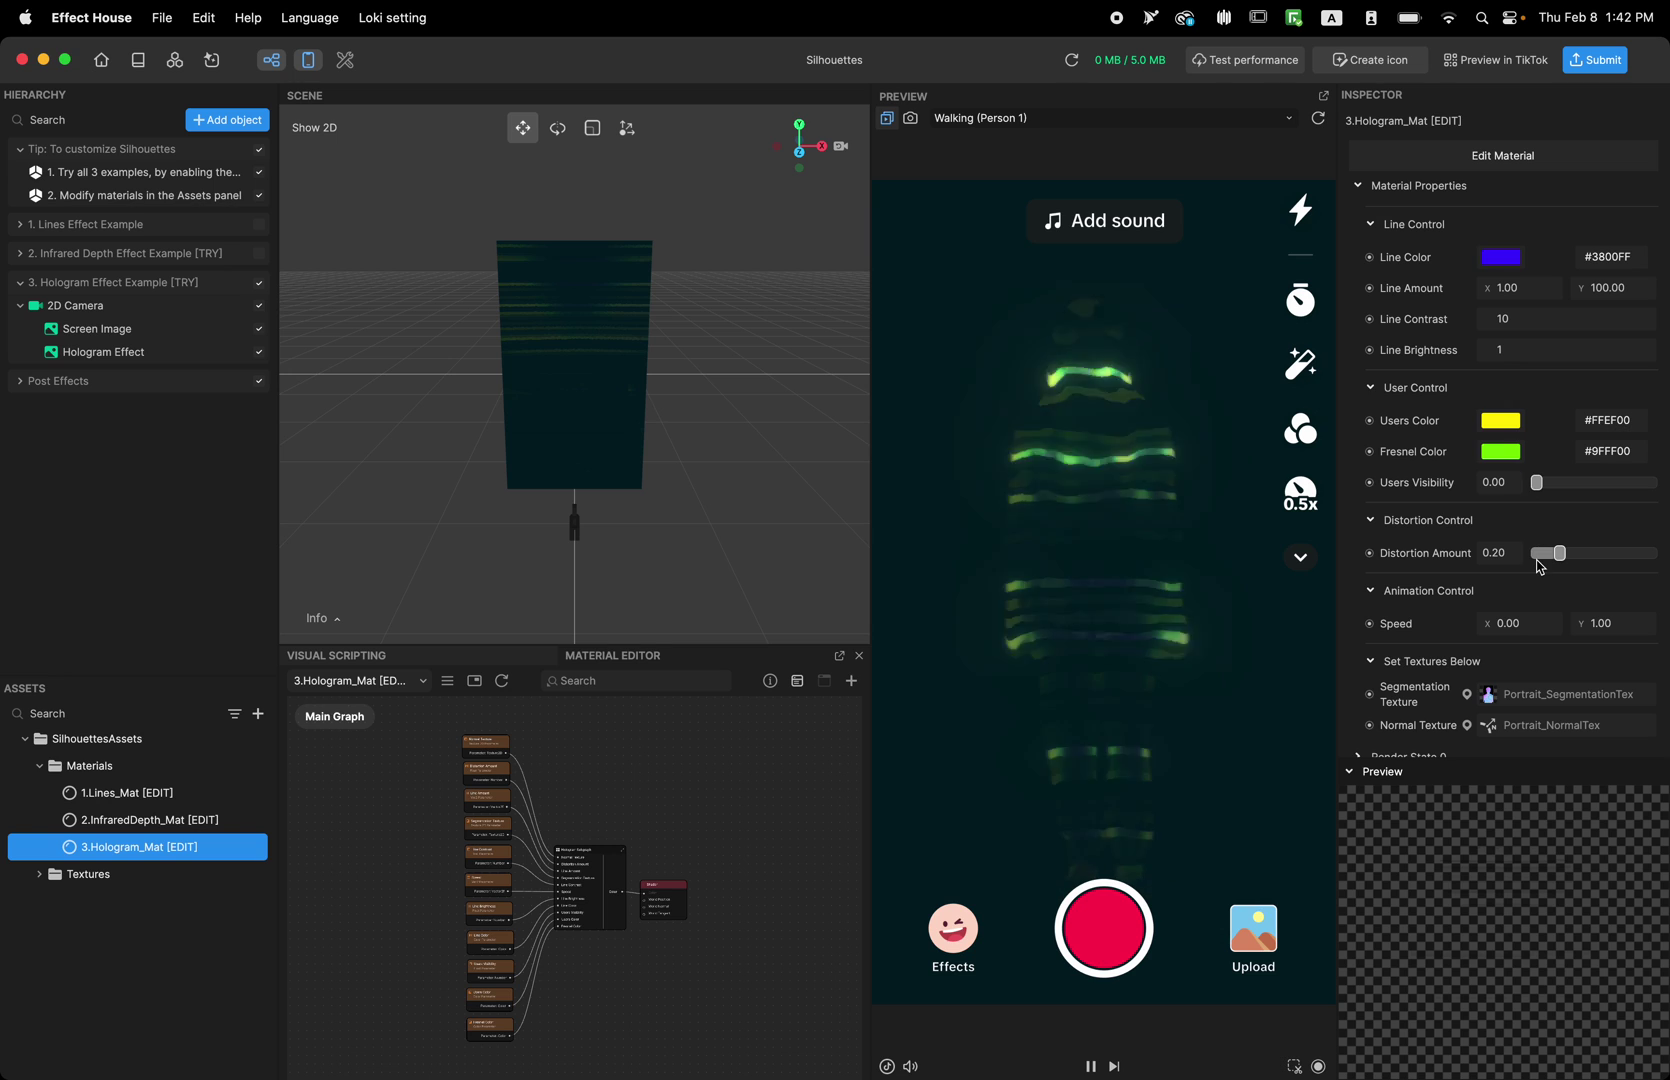
{"action": "mouse_move", "coordinate": [1555, 557]}
{"action": "left_mouse_down"}
{"action": "mouse_move", "coordinate": [1528, 557]}
{"action": "mouse_move", "coordinate": [1624, 552]}
{"action": "mouse_move", "coordinate": [1594, 553]}
{"action": "left_mouse_up"}
Set the Y value of the hologram material's animation Speed to 0.
{"action": "scroll", "coordinate": [1595, 553], "scroll_direction": "down", "scroll_amount": 1}
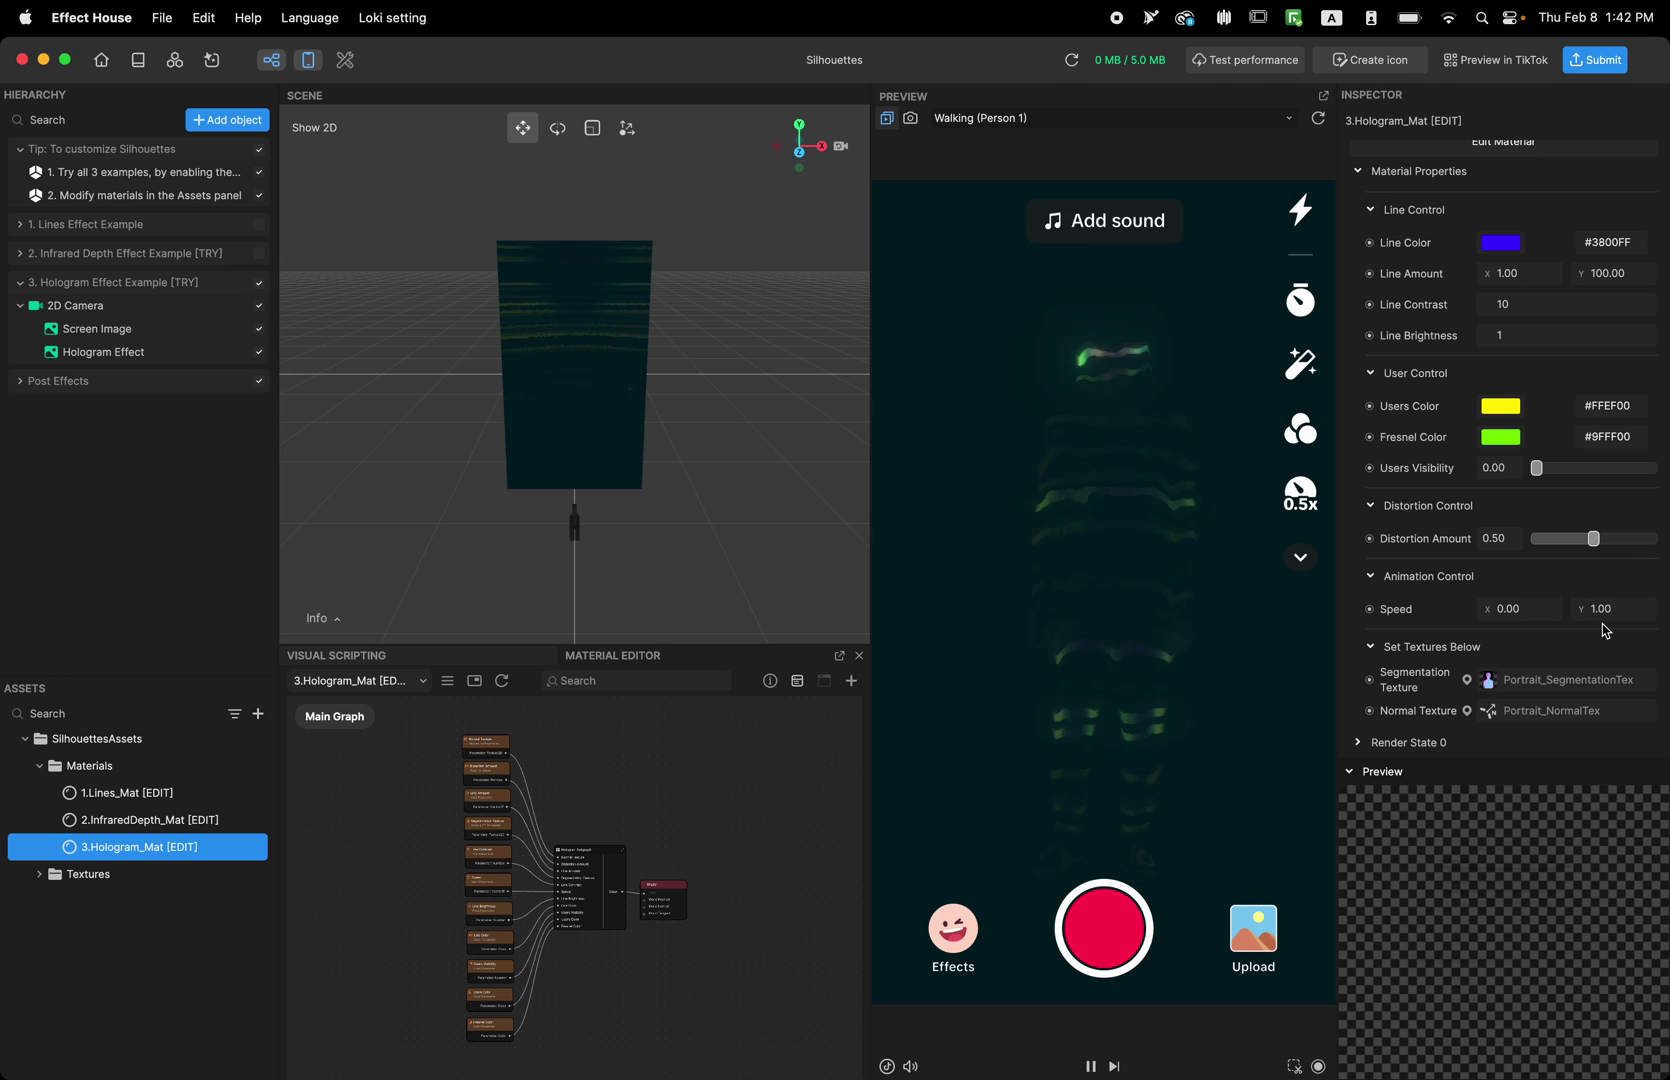
{"action": "key", "text": "BackSpace"}
{"action": "key", "text": "BackSpace"}
{"action": "key", "text": "BackSpace"}
{"action": "key", "text": "BackSpace"}
{"action": "type", "text": "0"}
{"action": "key", "text": "Return"}
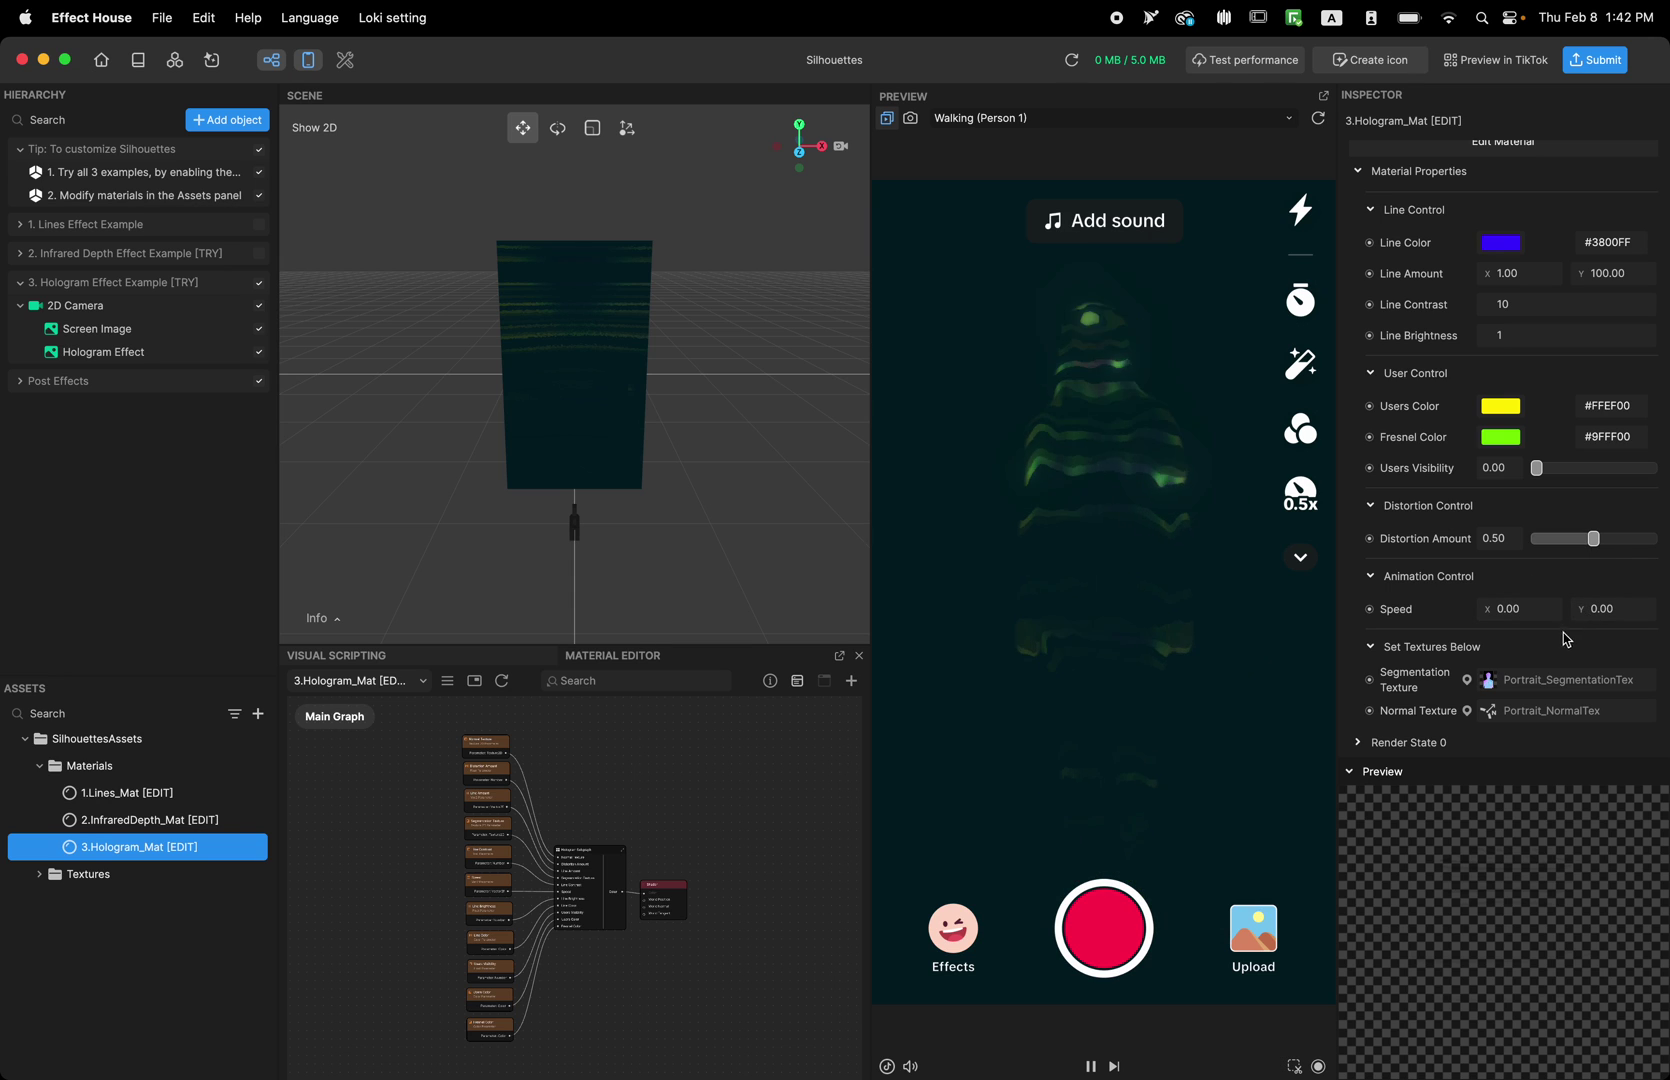
Try a Distortion Amount of 0.60, reduce it to 0.20, and set Users Visibility to 0.10.
{"action": "mouse_move", "coordinate": [1593, 538]}
{"action": "left_mouse_down"}
{"action": "mouse_move", "coordinate": [1575, 540]}
{"action": "mouse_move", "coordinate": [1605, 541]}
{"action": "left_mouse_up"}
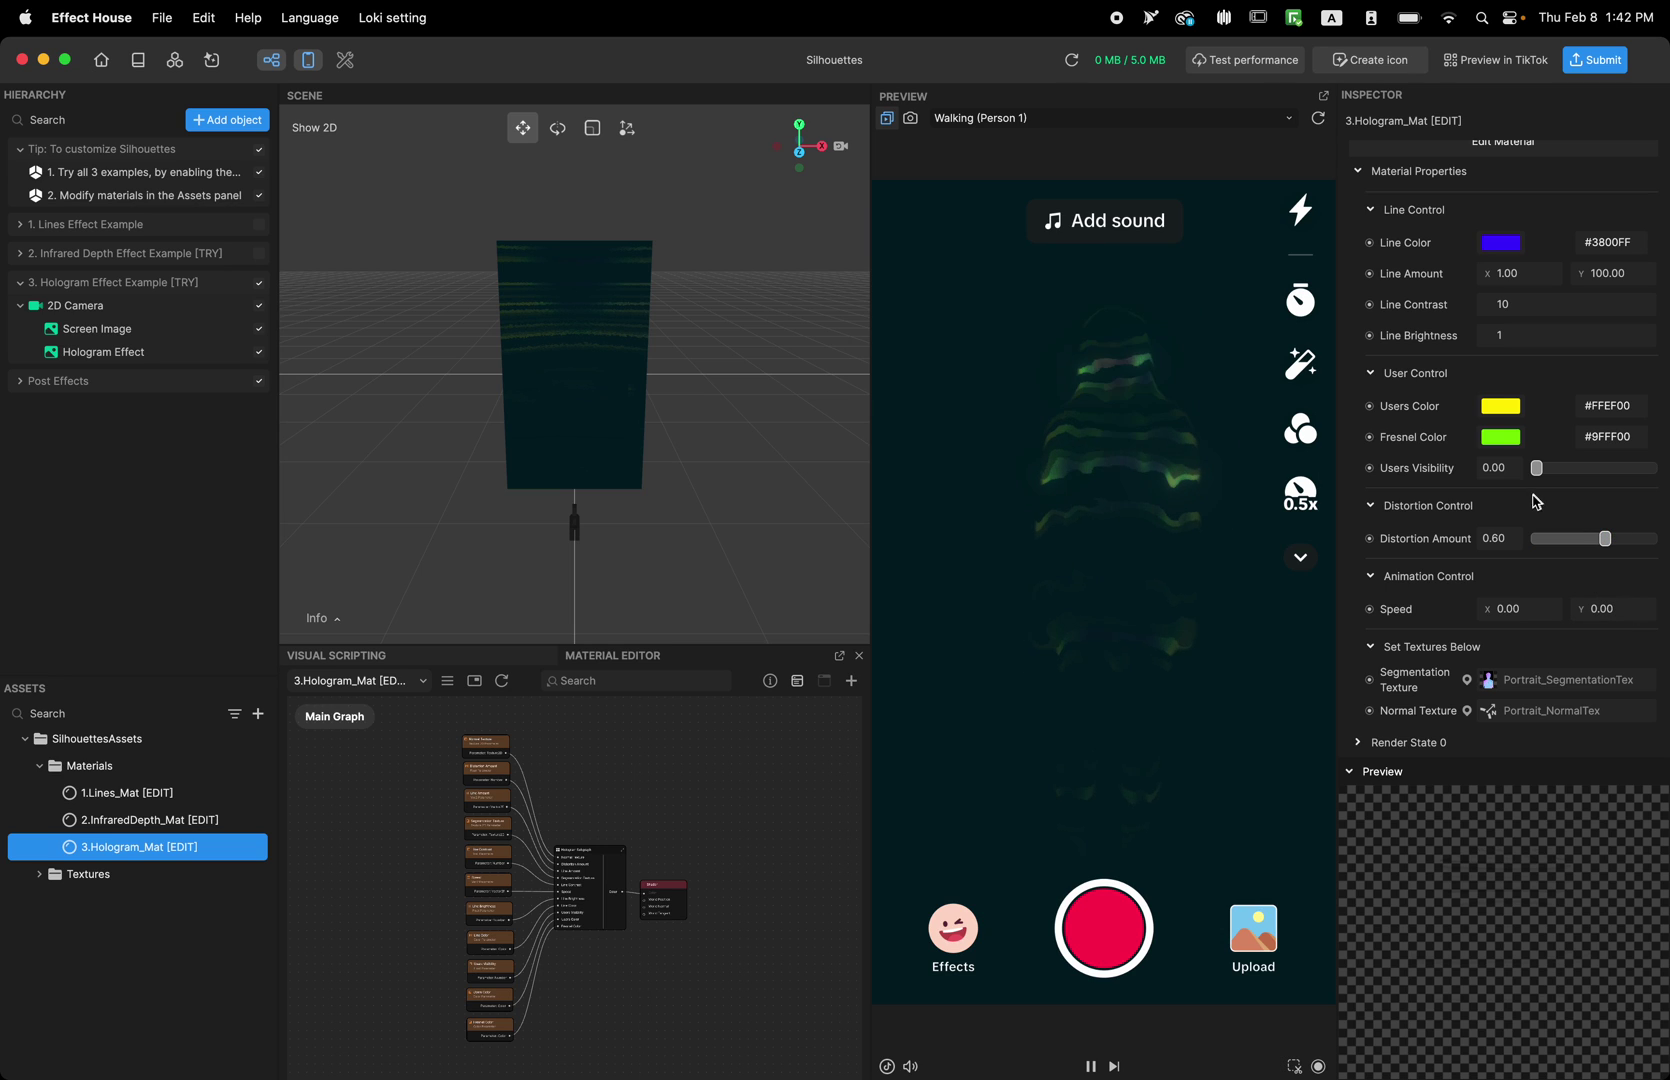
{"action": "left_click_drag", "start_coordinate": [1605, 538], "coordinate": [1563, 543]}
{"action": "left_click_drag", "start_coordinate": [1537, 474], "coordinate": [1544, 469]}
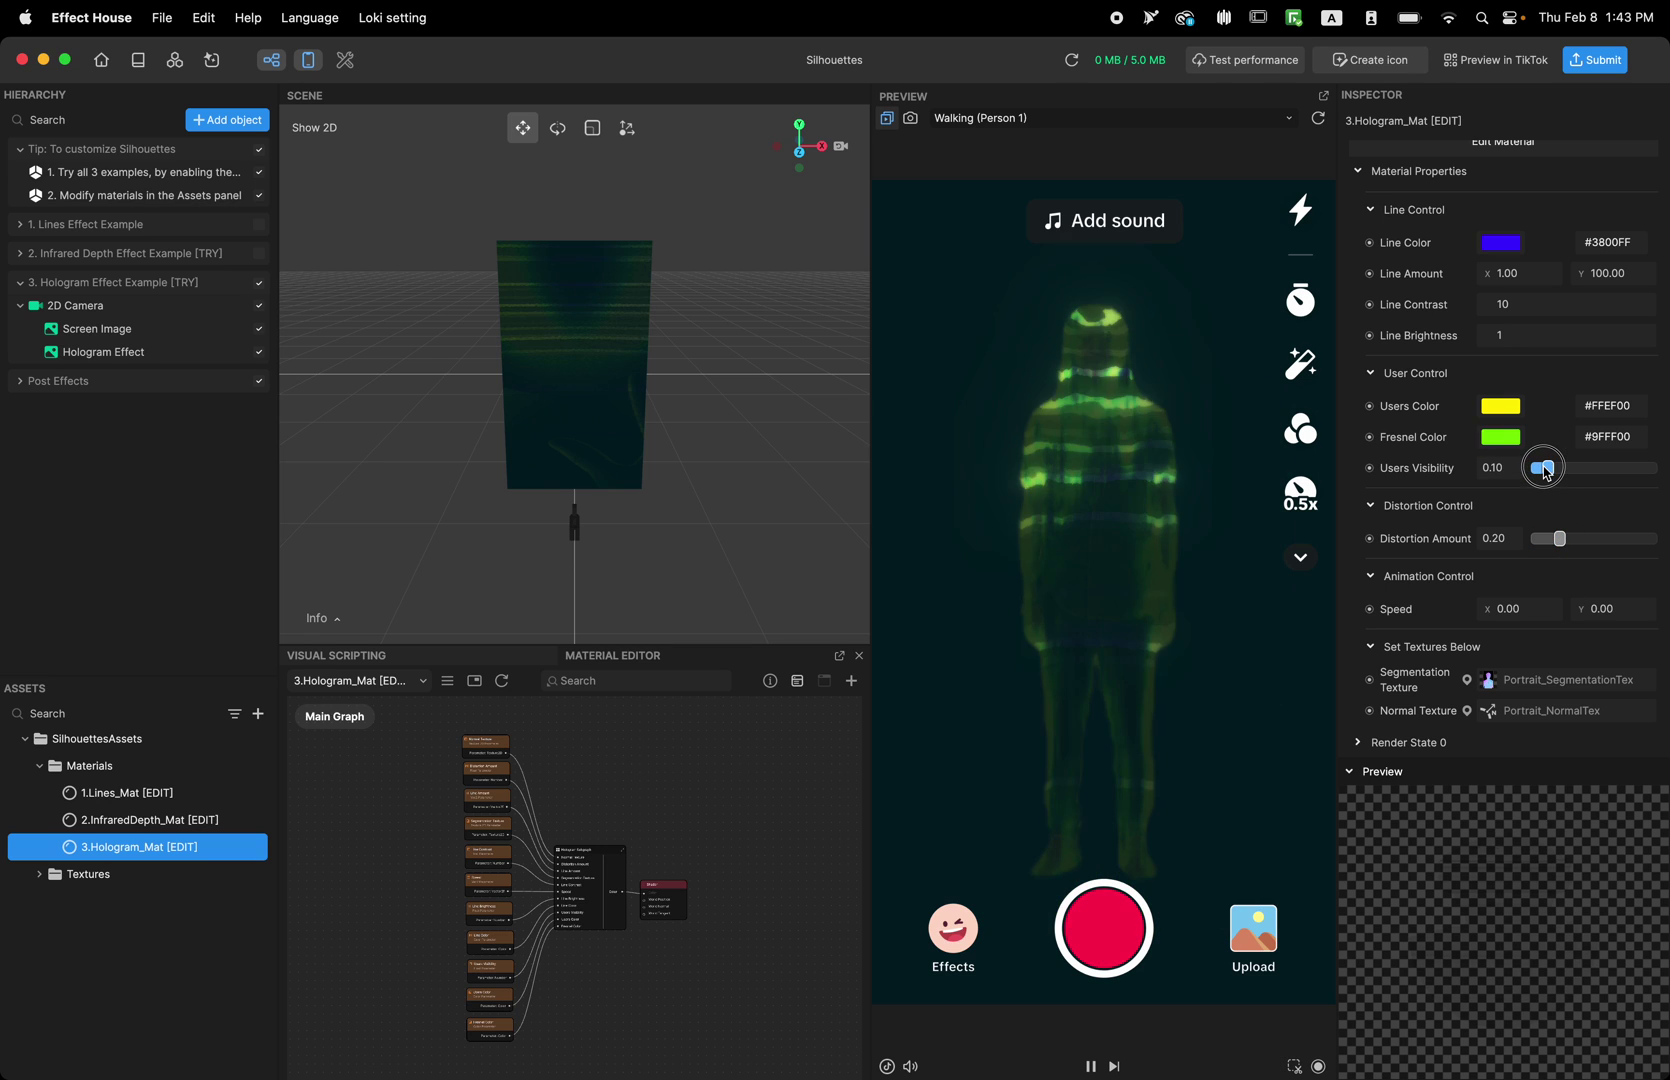
Change the hologram material's Users Color to purple #5E02BA.
{"action": "left_click", "coordinate": [1496, 410]}
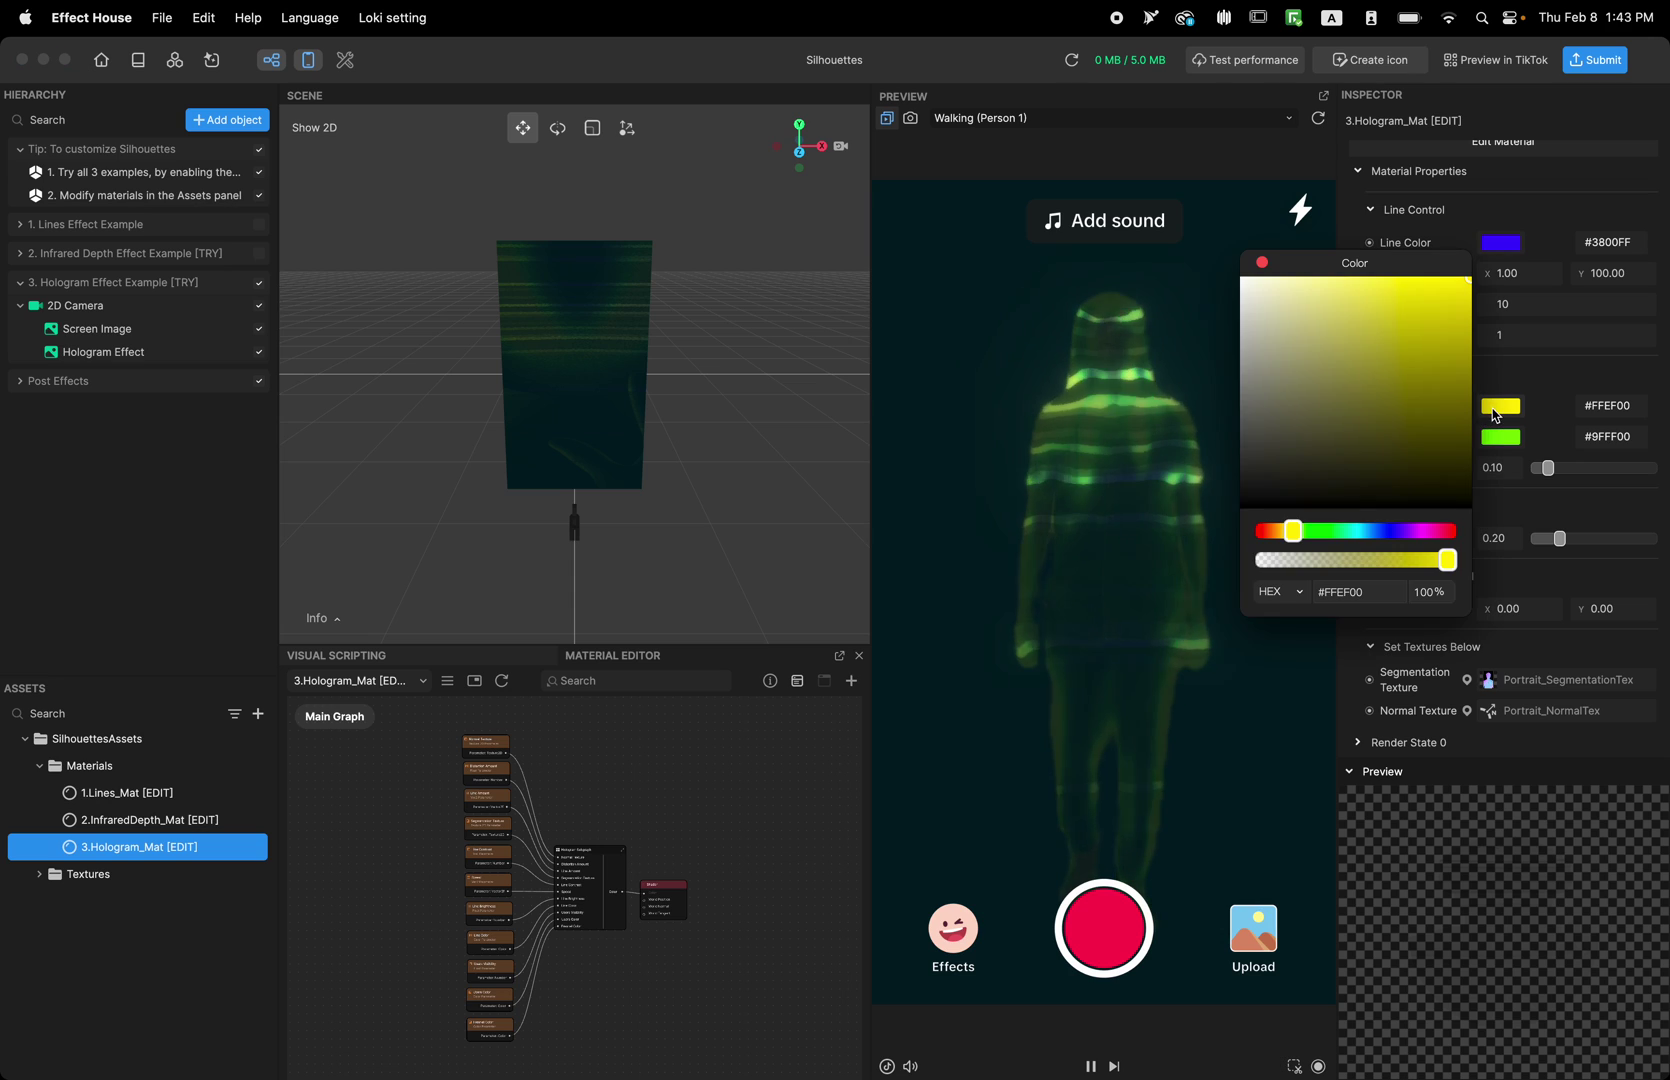
{"action": "left_click_drag", "start_coordinate": [1292, 531], "coordinate": [1402, 531]}
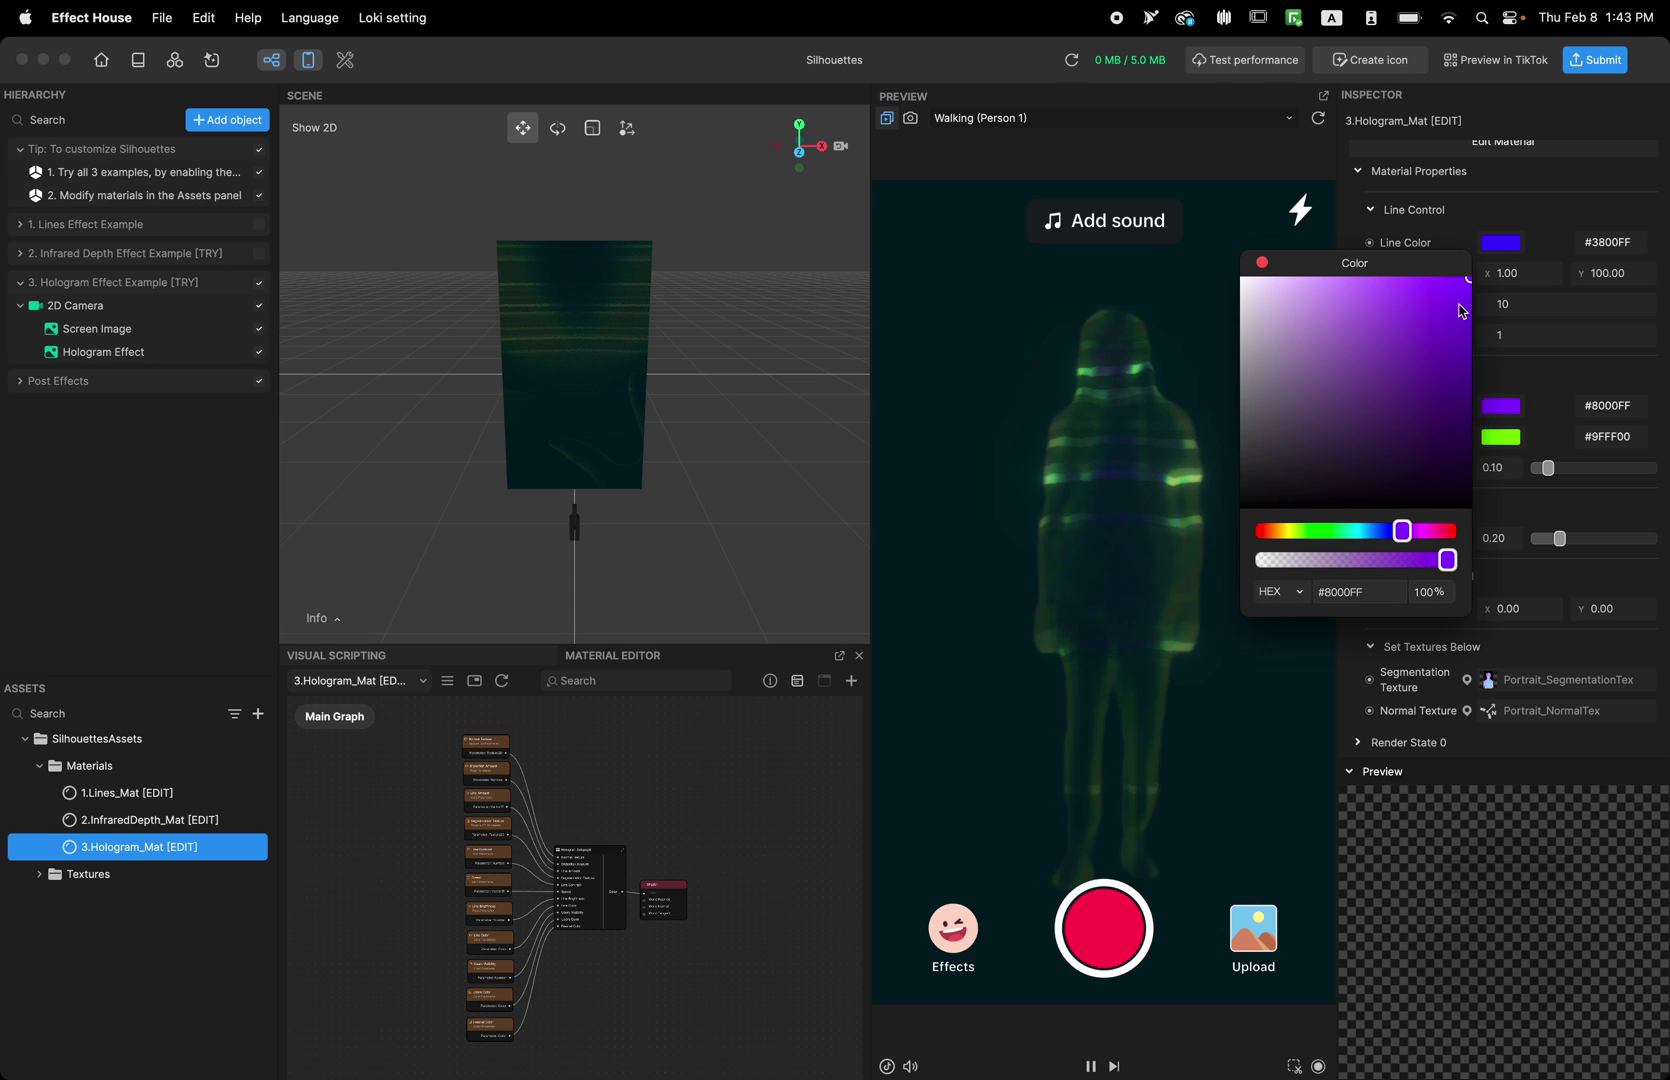
{"action": "left_click", "coordinate": [1463, 338]}
{"action": "left_click", "coordinate": [1262, 262]}
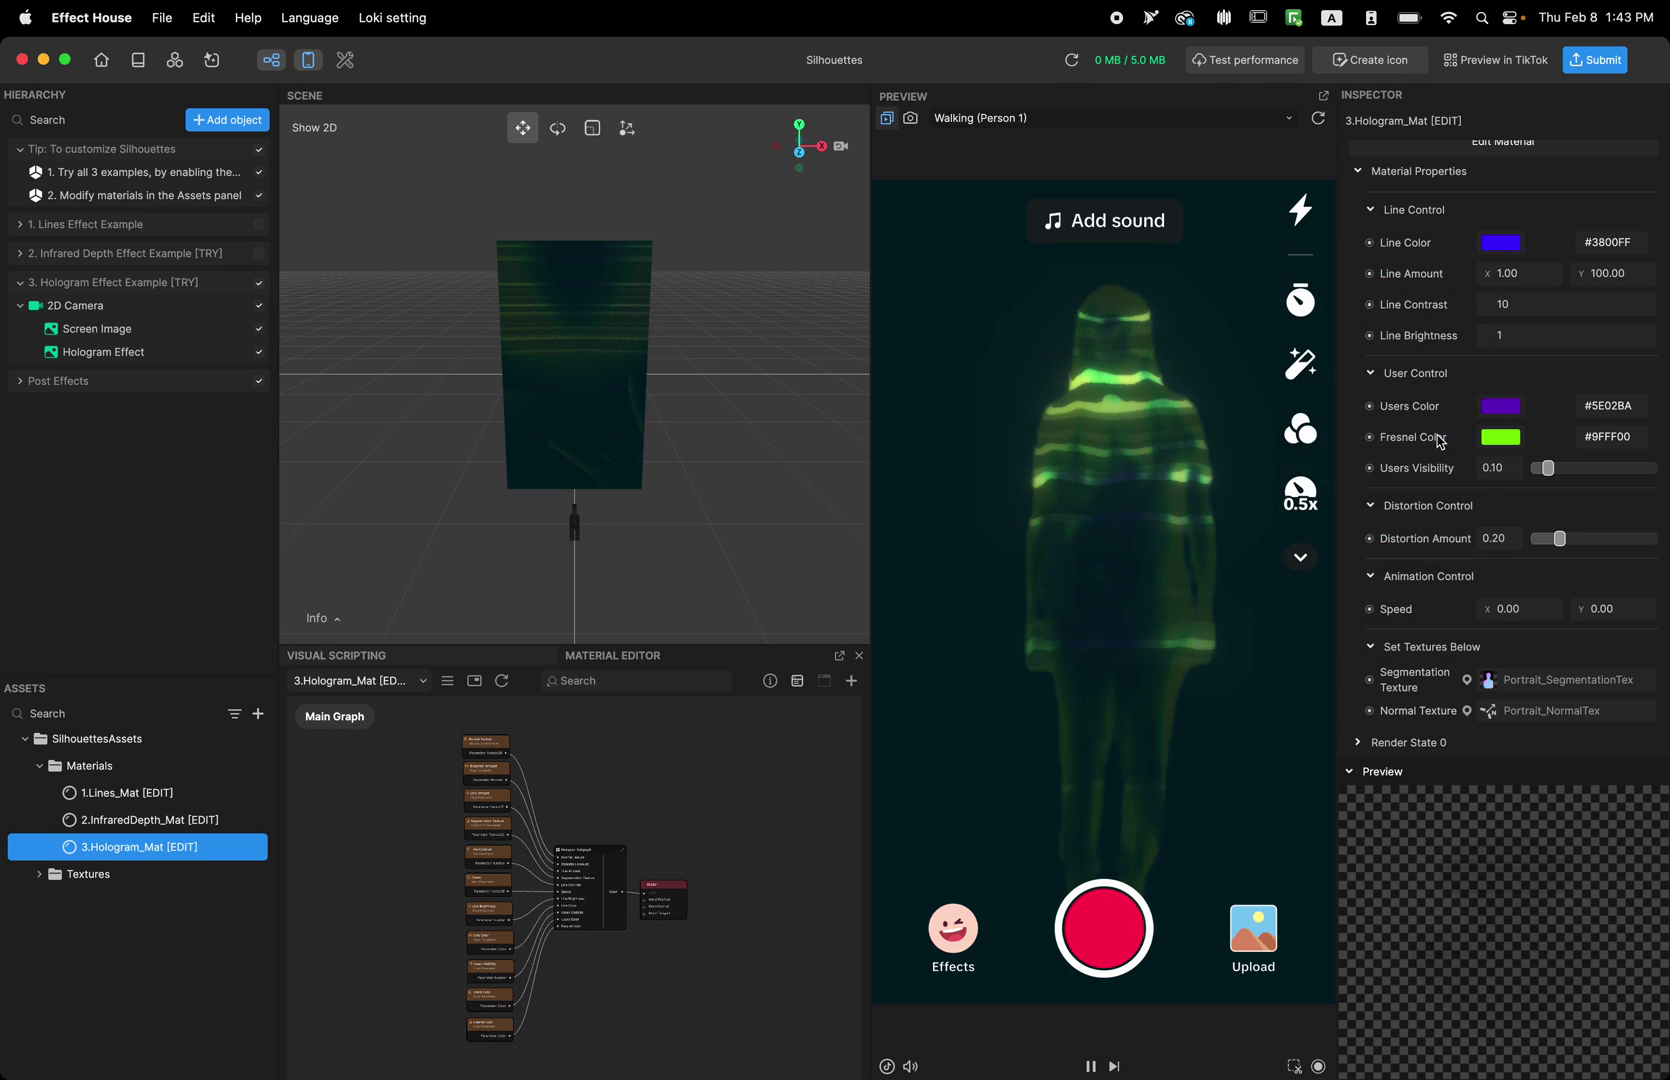
Change the hologram material's Fresnel Color to blue #005BAC.
{"action": "left_click", "coordinate": [1500, 437]}
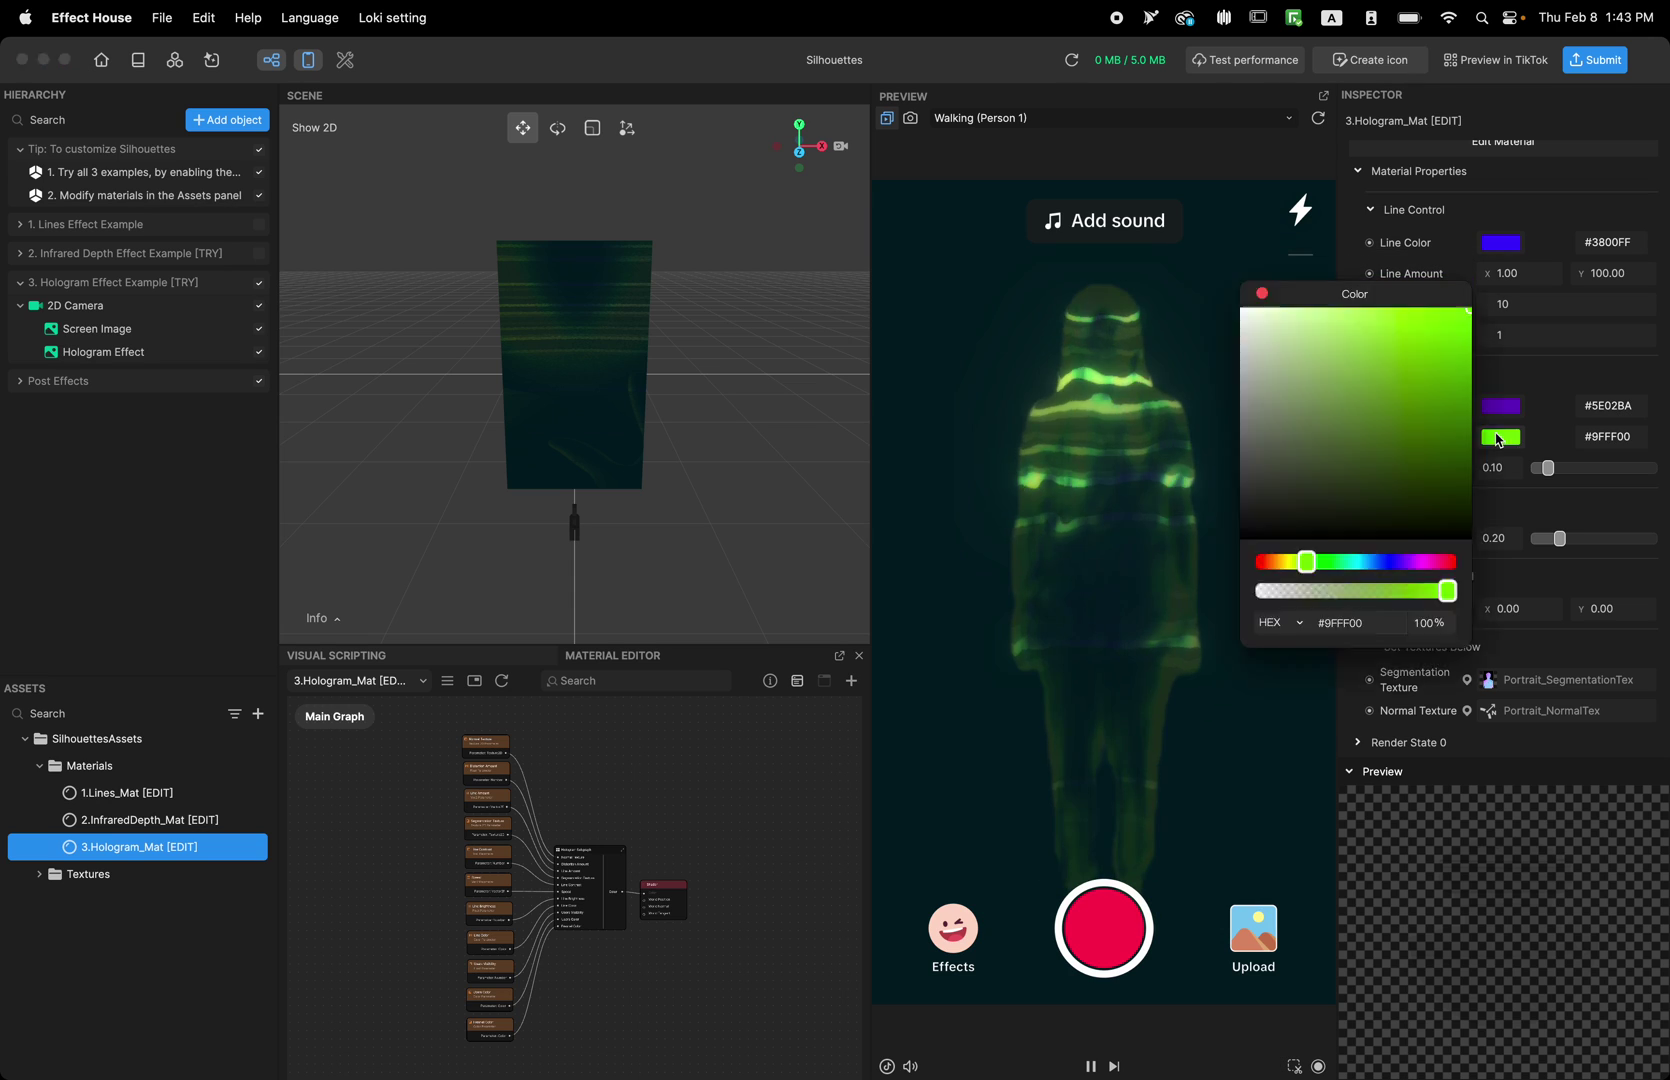
{"action": "left_click", "coordinate": [1370, 562]}
{"action": "left_click", "coordinate": [1468, 383]}
{"action": "left_click", "coordinate": [1262, 293]}
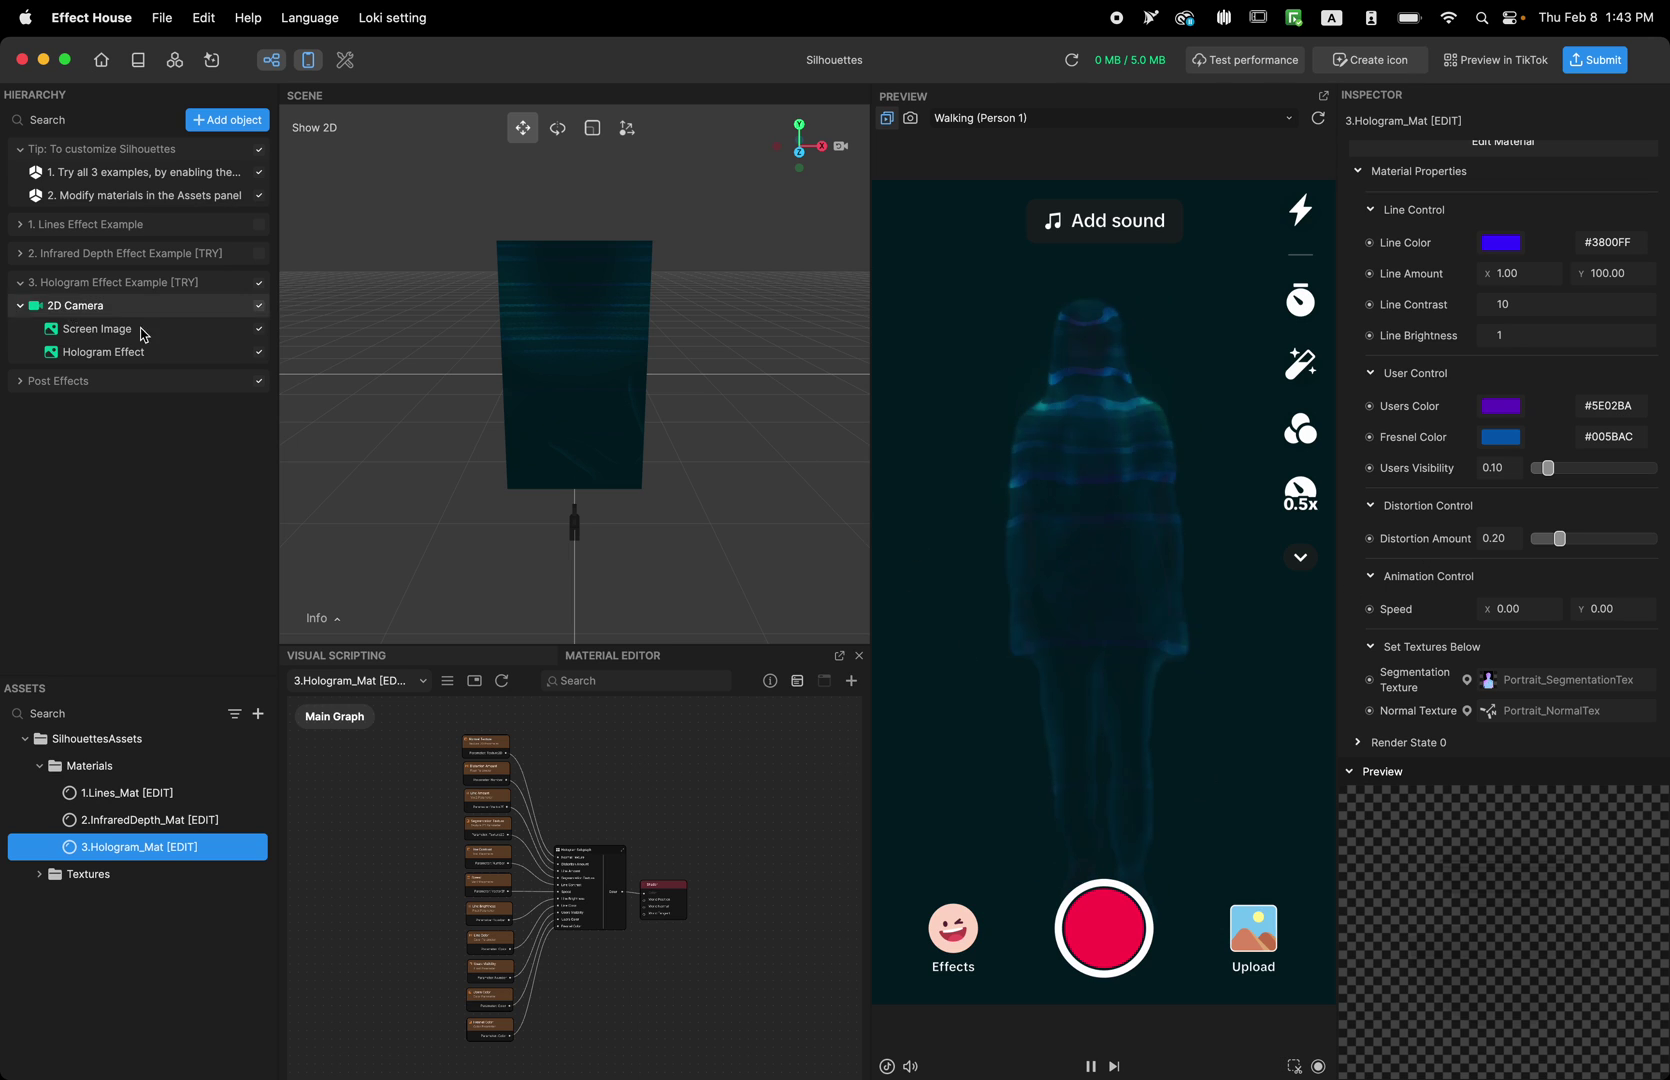
Turn off the Post Effects group and disable the Screen Image under the hologram example's 2D Camera.
{"action": "left_click", "coordinate": [260, 329]}
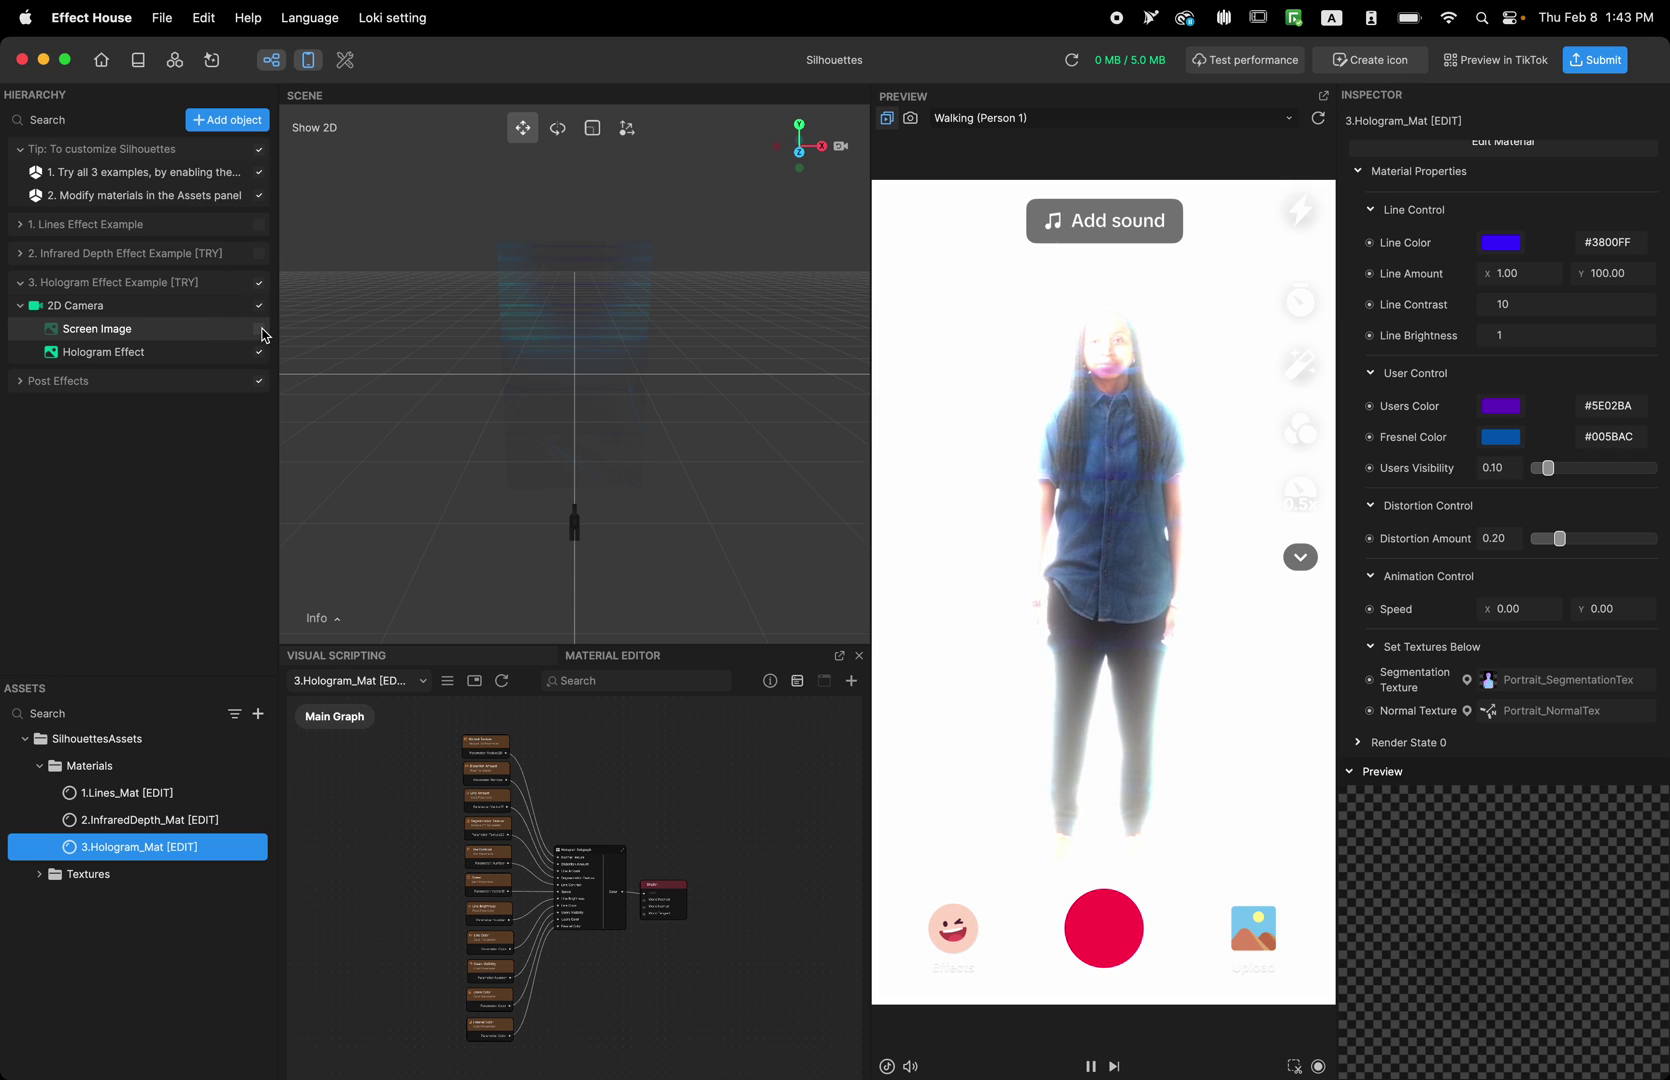
{"action": "left_click", "coordinate": [261, 329]}
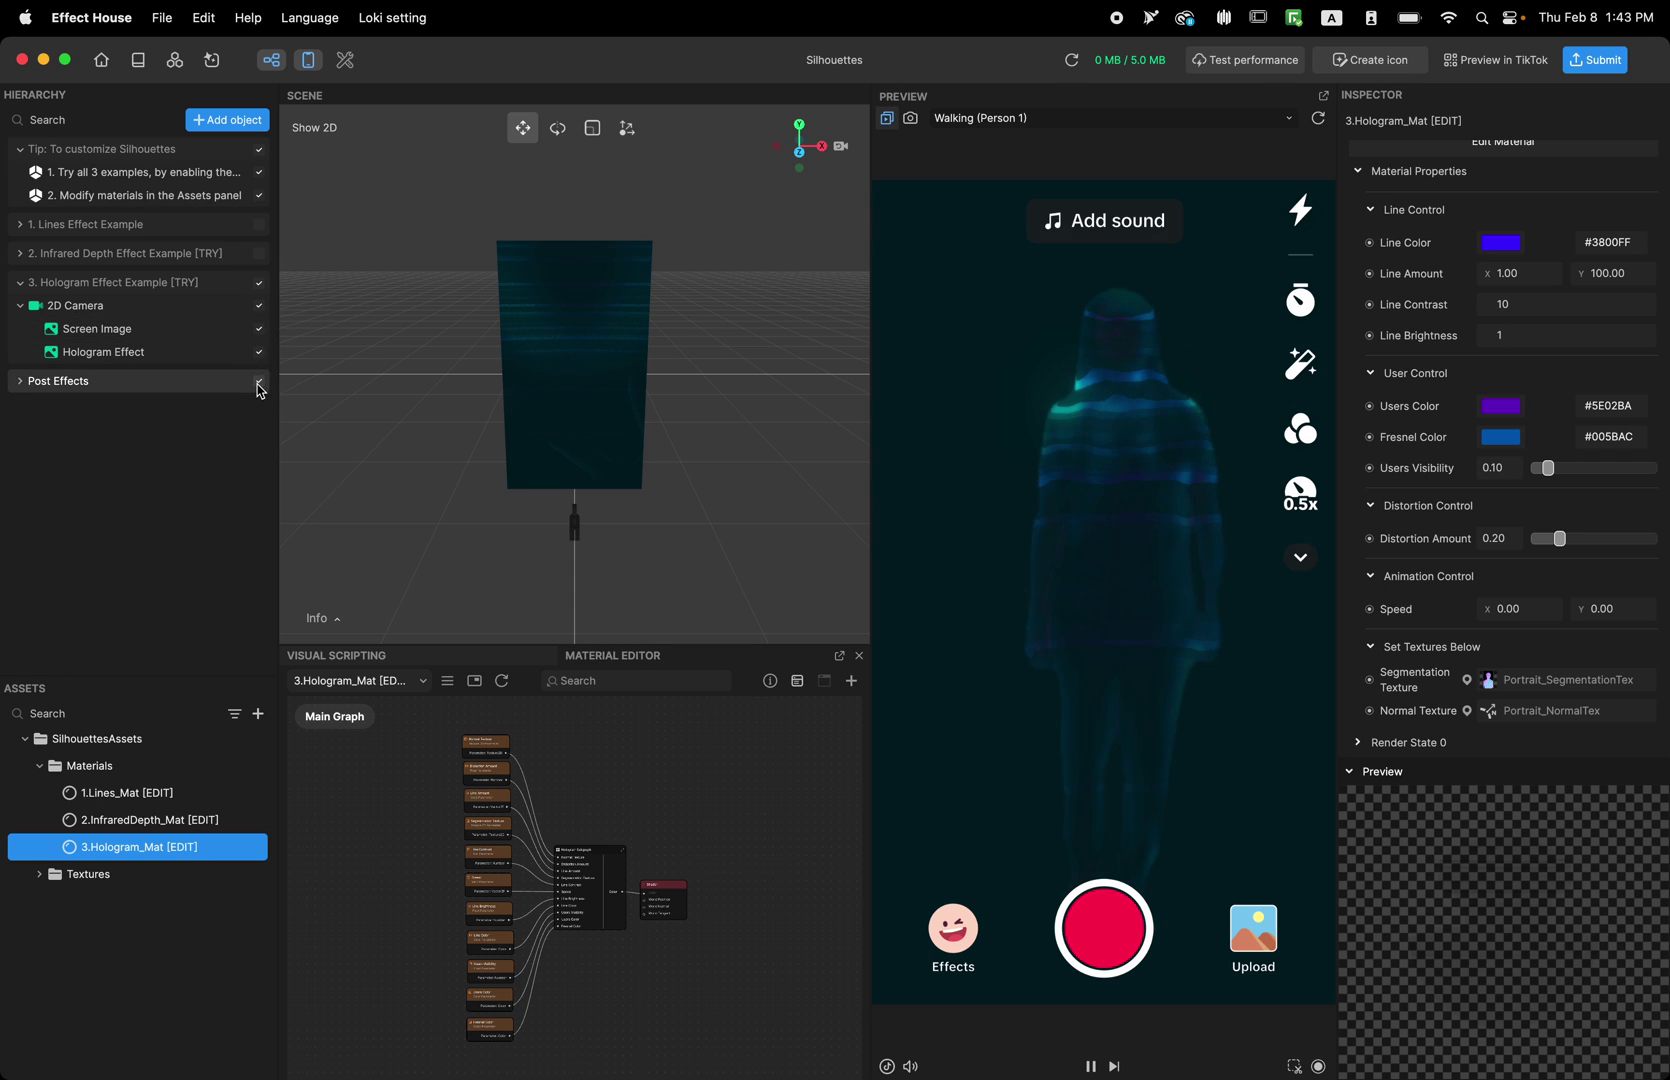
{"action": "left_click", "coordinate": [259, 330]}
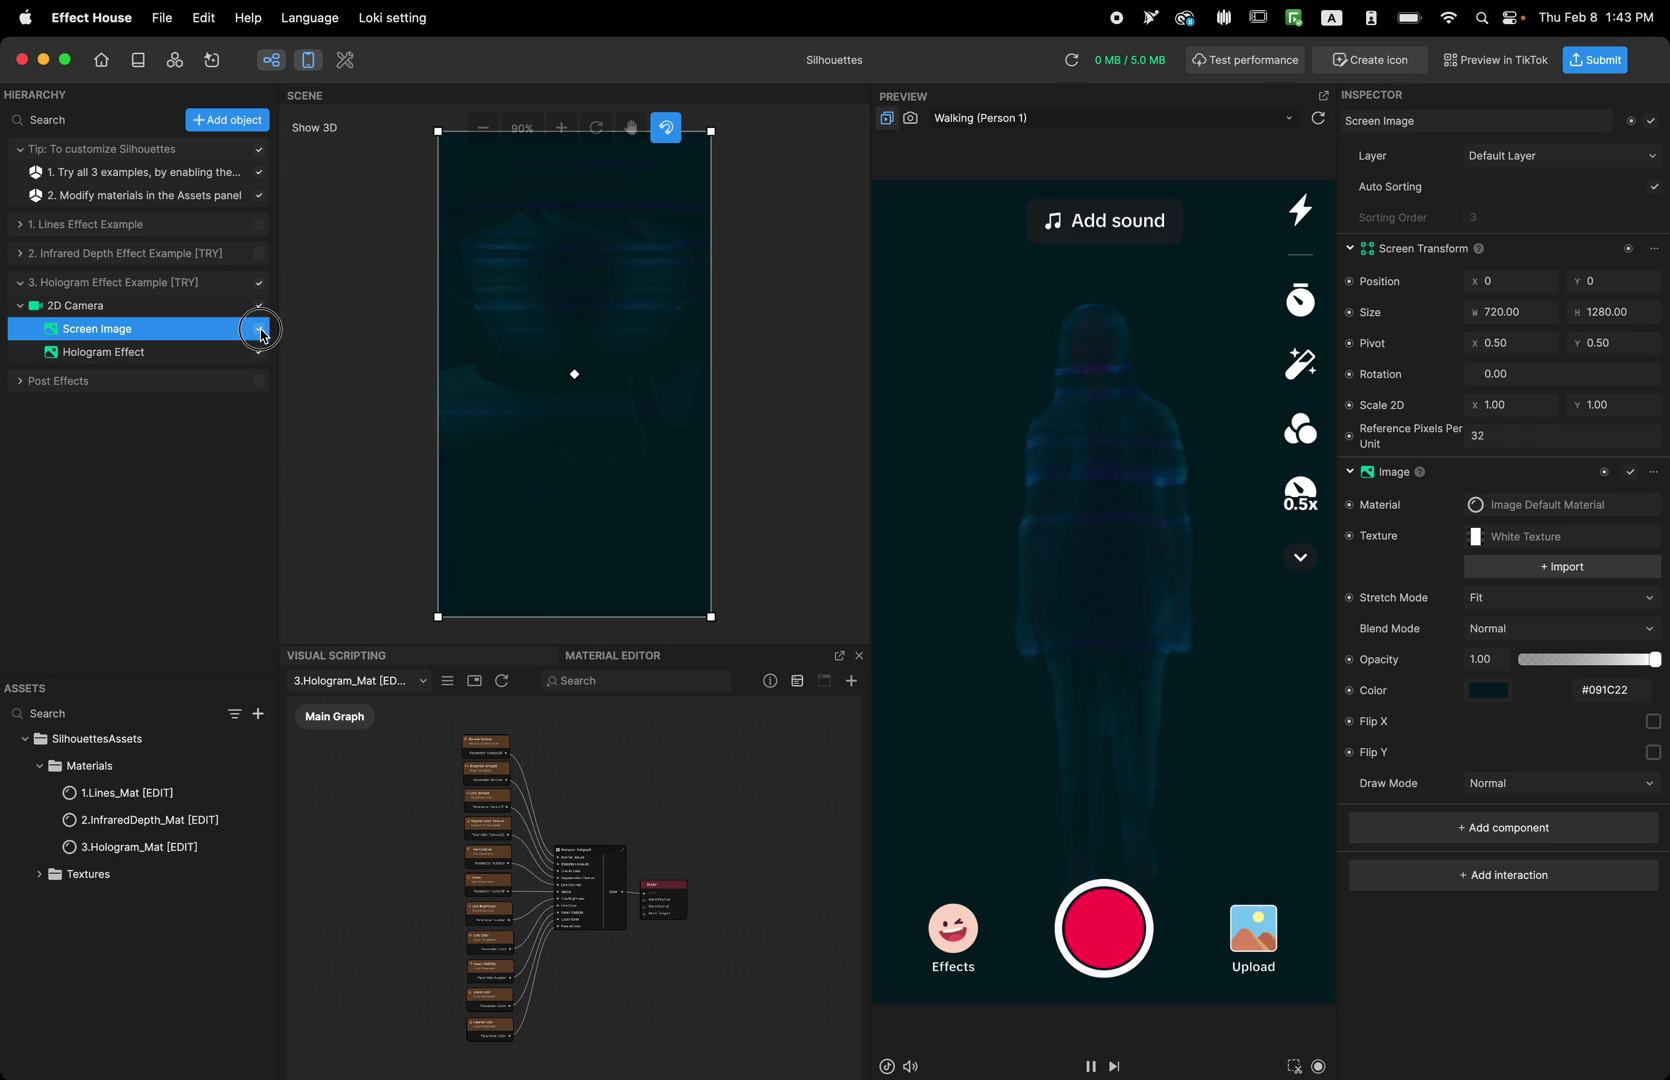
{"action": "left_click", "coordinate": [260, 330]}
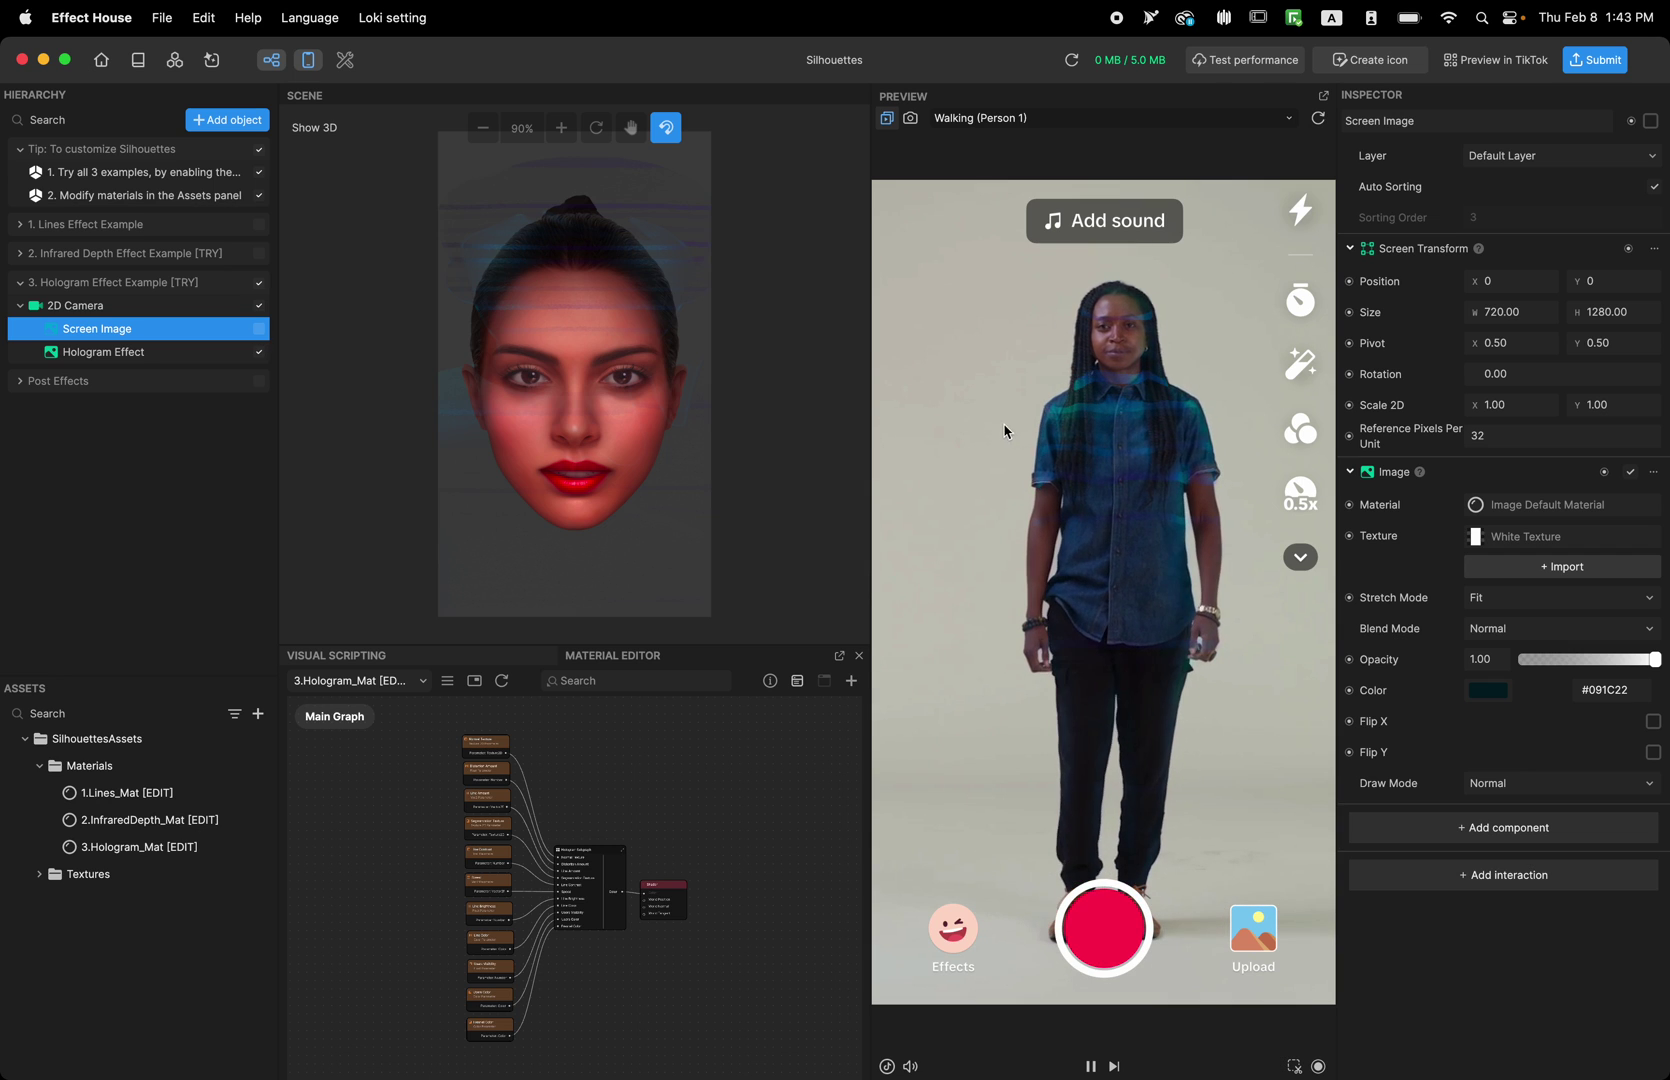
Turn the Post Effects group back on and expand it to show its contents.
{"action": "left_click", "coordinate": [252, 382]}
{"action": "left_click", "coordinate": [259, 381]}
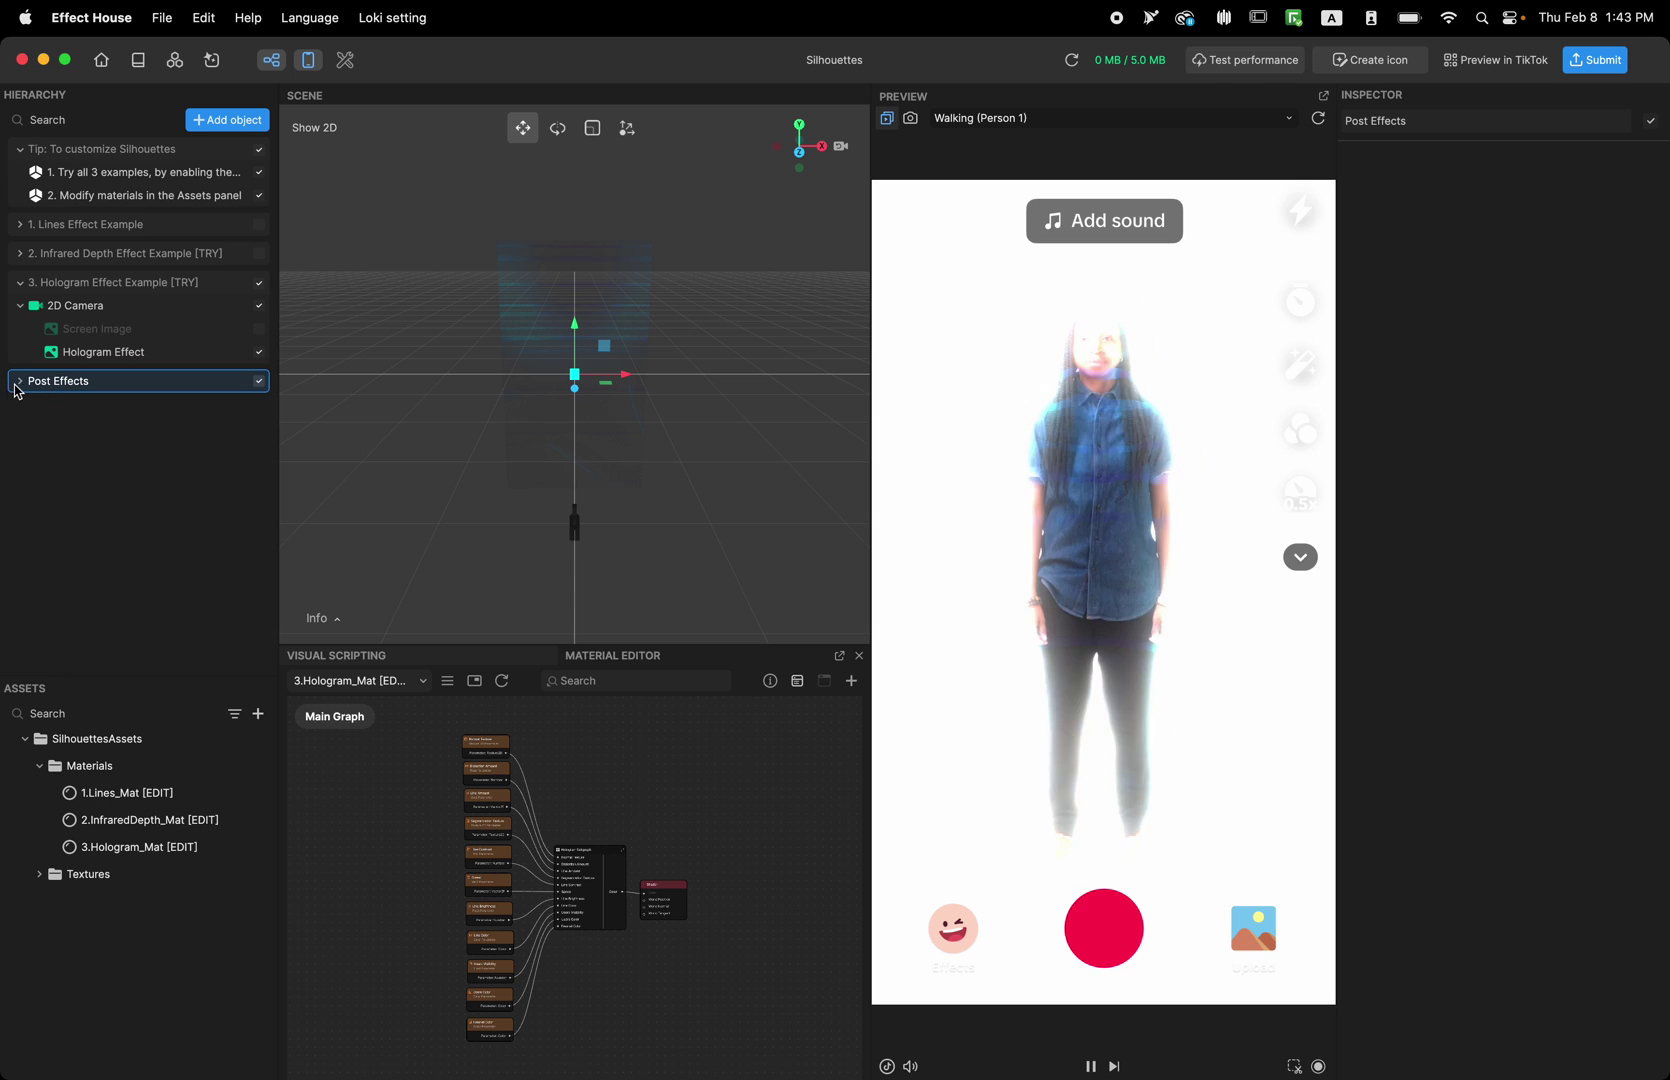
{"action": "left_click", "coordinate": [19, 382]}
{"action": "double_click", "coordinate": [97, 388]}
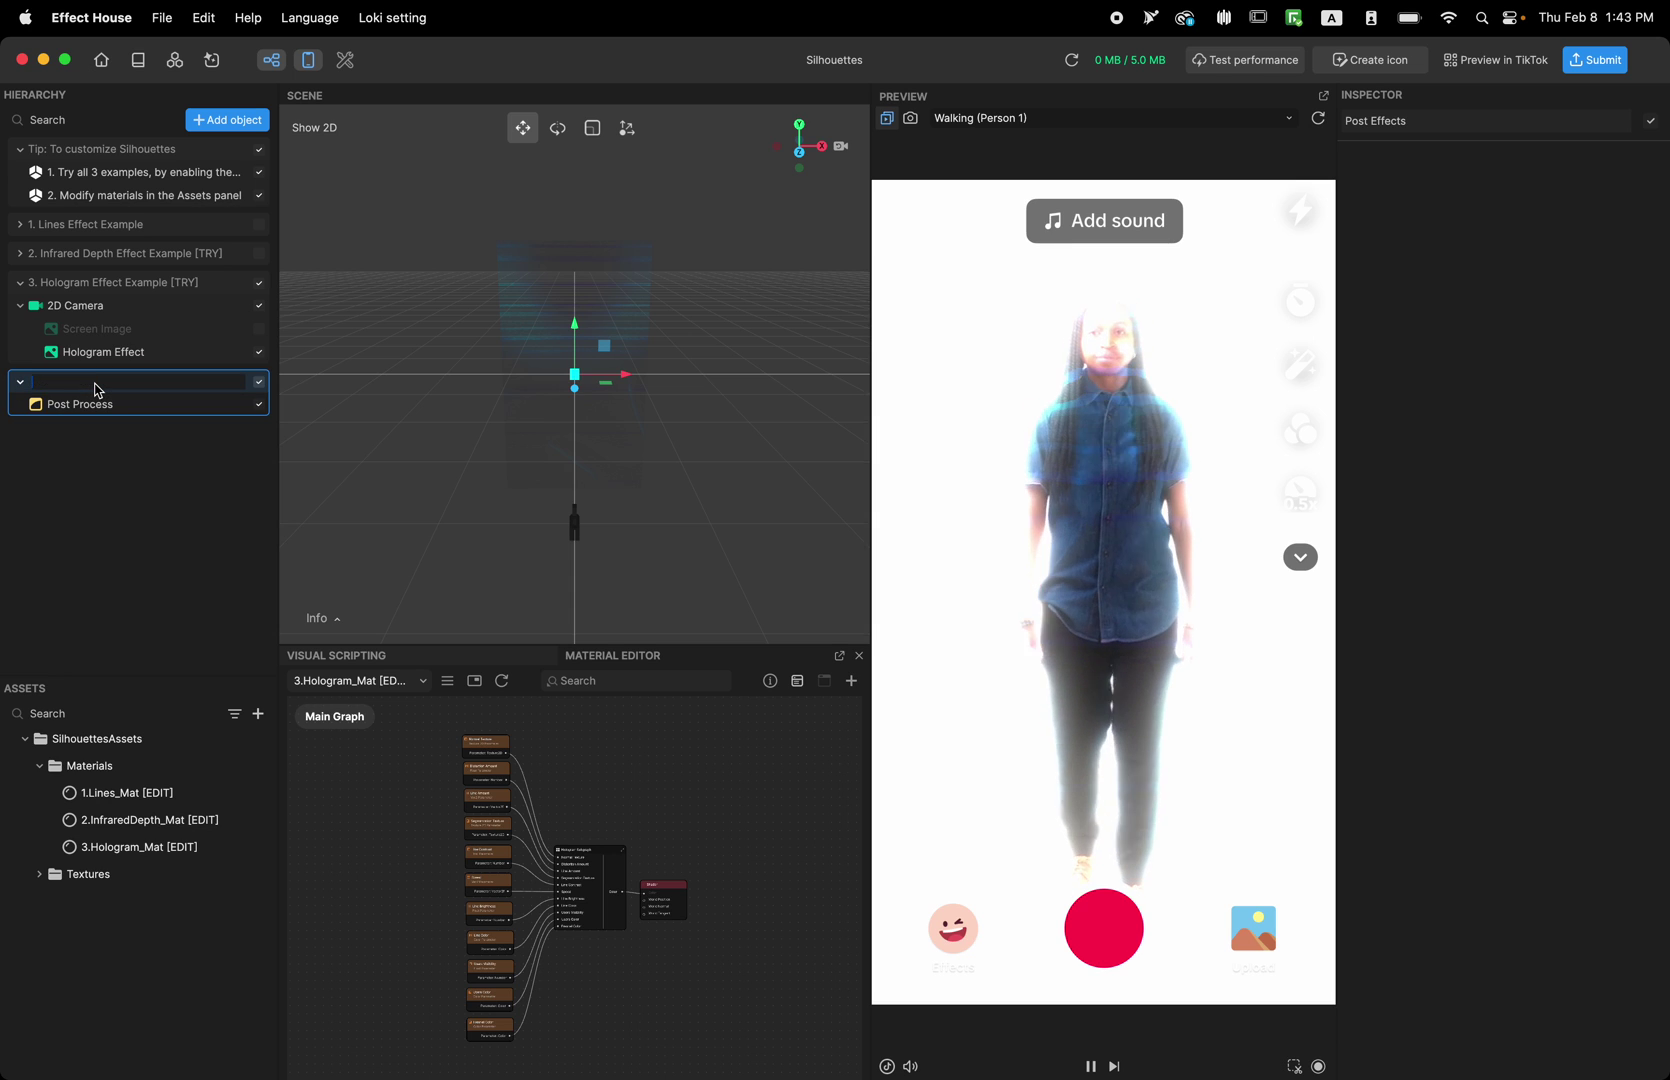
{"action": "key", "text": "Escape"}
{"action": "left_click", "coordinate": [164, 378]}
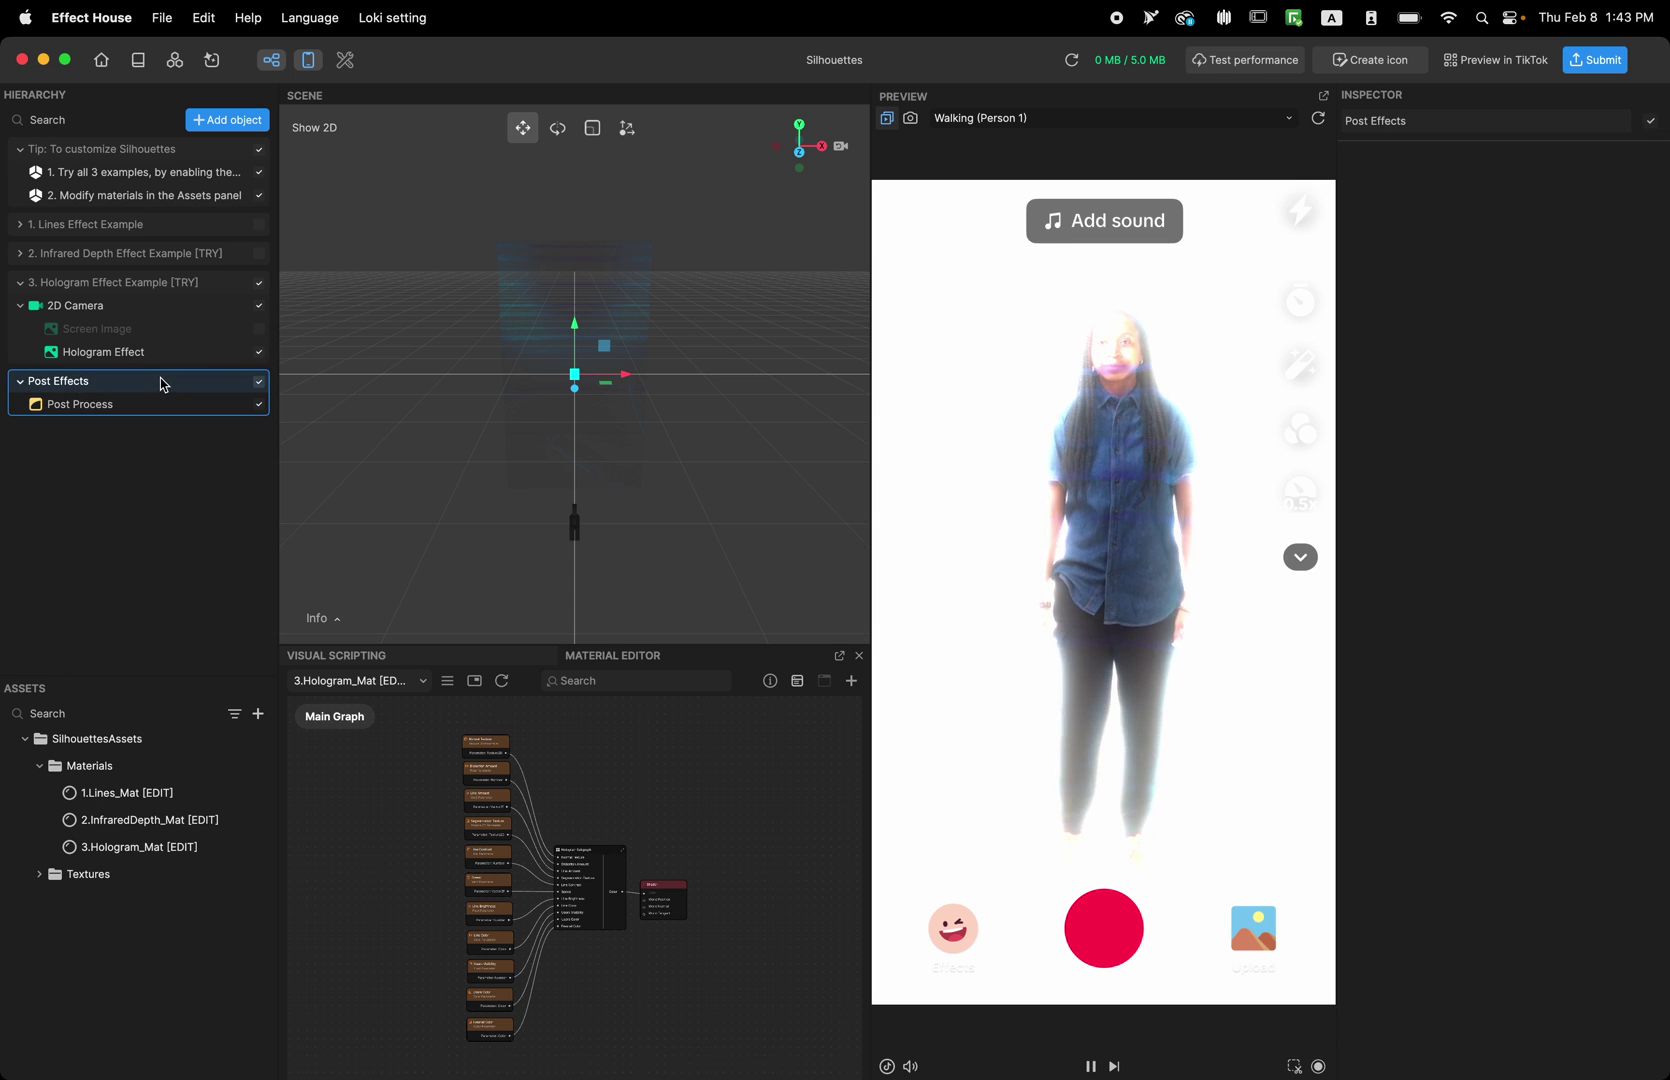
{"action": "key", "text": "BackSpace"}
{"action": "key", "text": "super+z"}
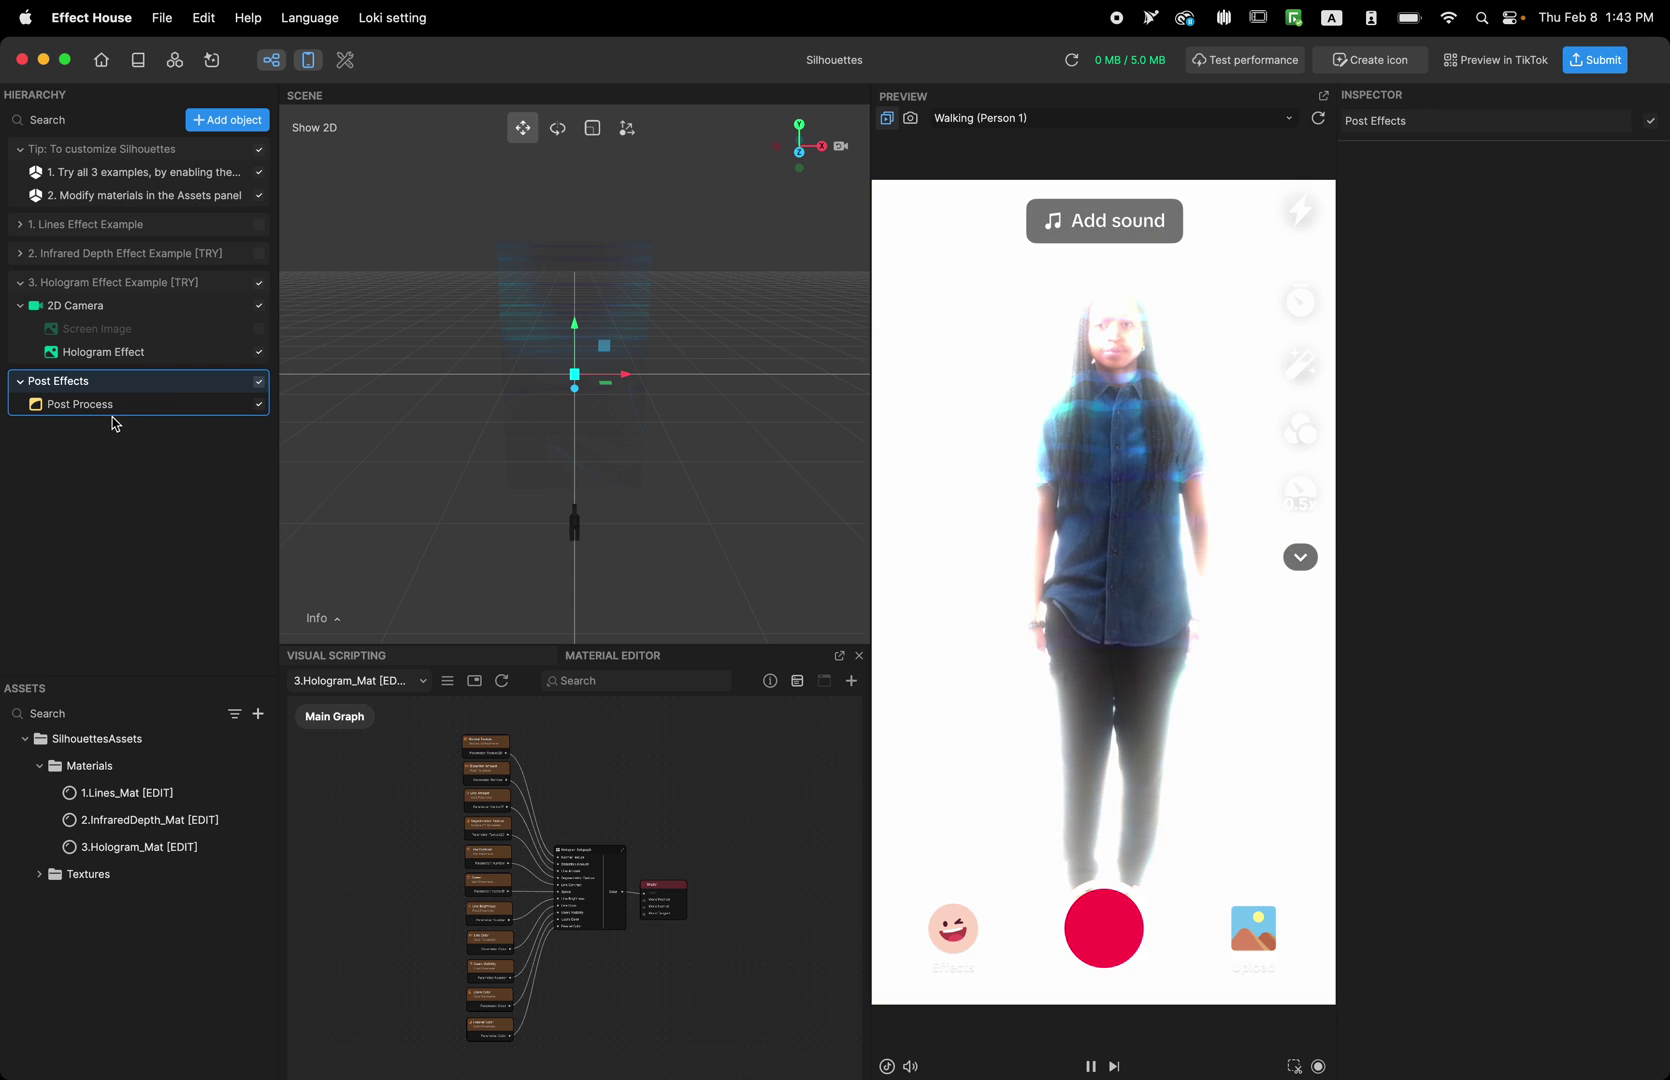
Remove the Bloom effect from the Post Process object.
{"action": "key", "text": "Down"}
{"action": "left_click", "coordinate": [1652, 289]}
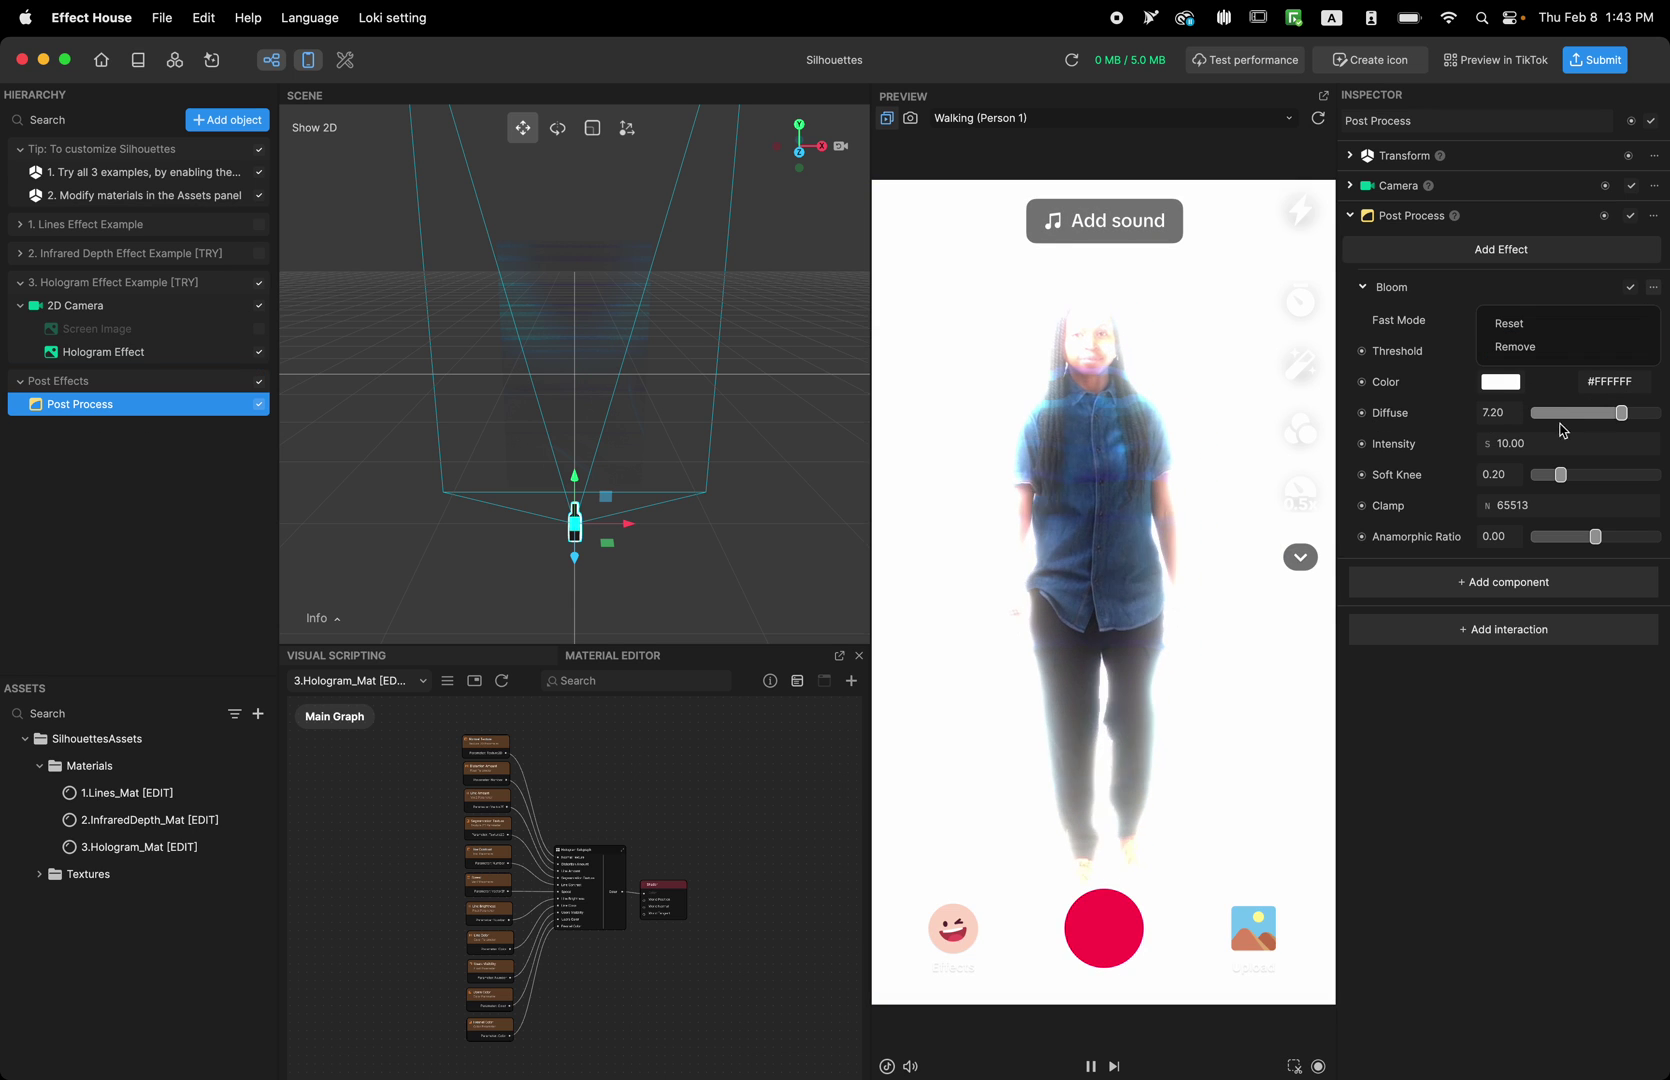
{"action": "left_click", "coordinate": [1524, 347]}
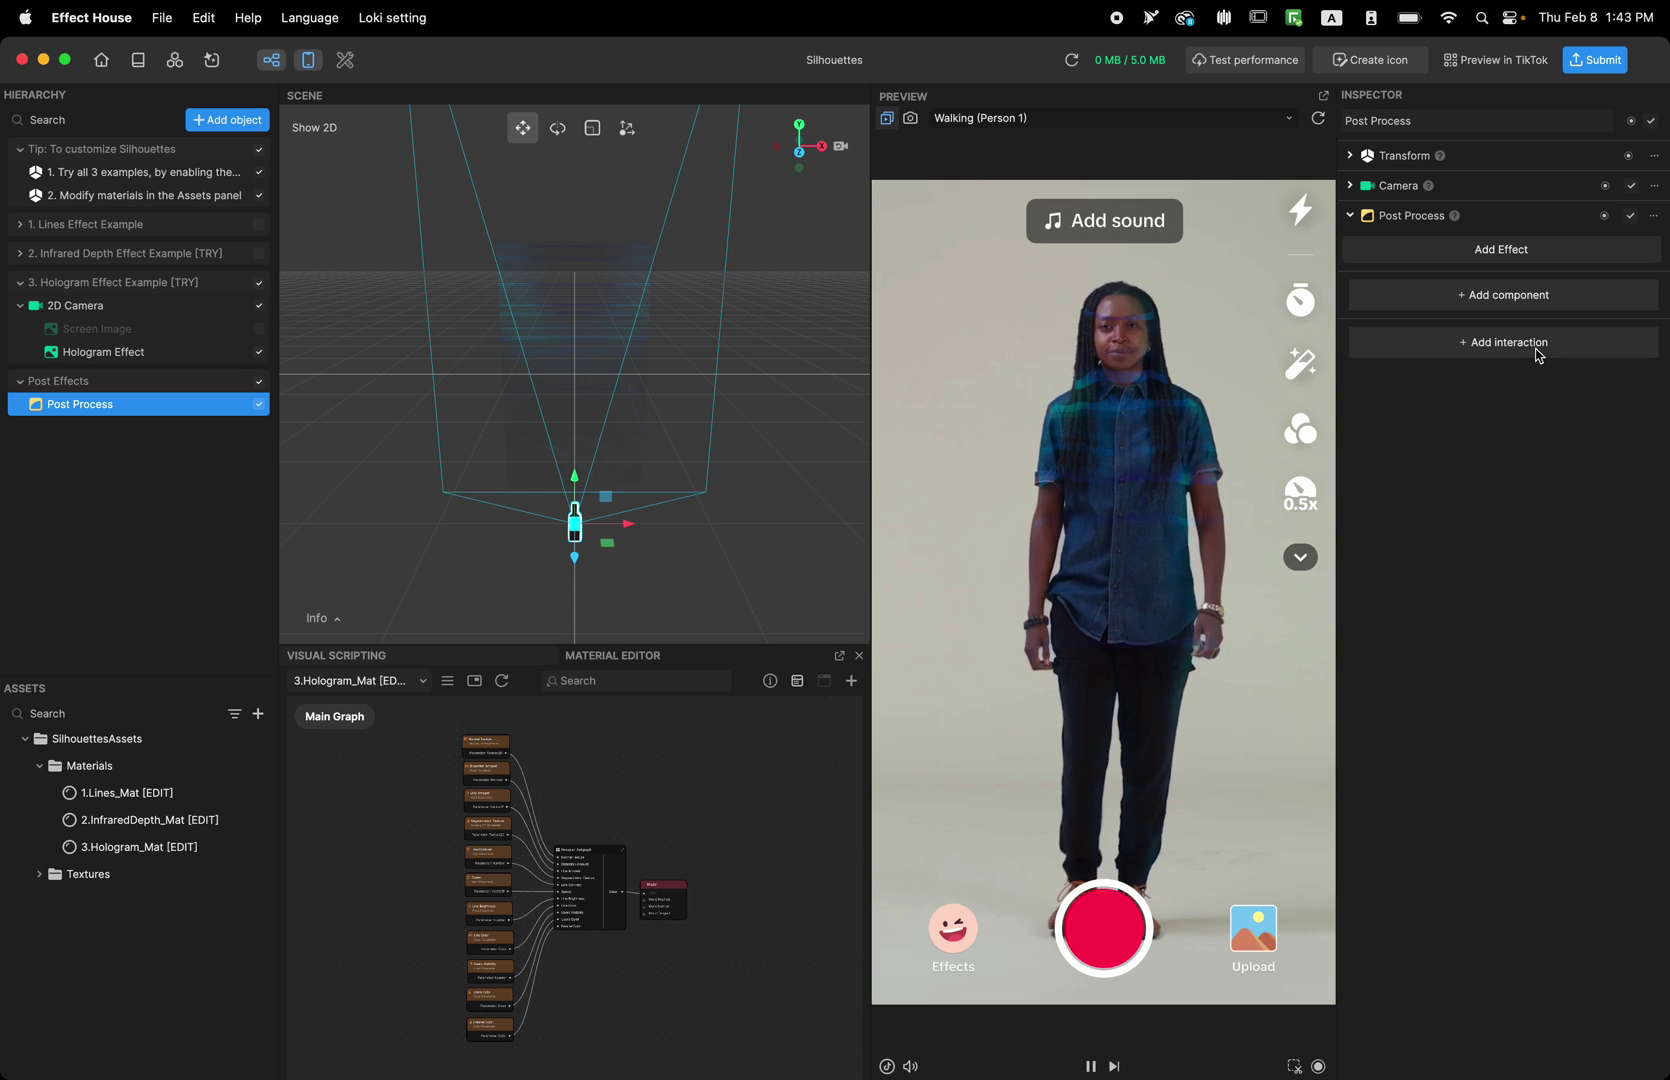
Add a Chromatic Aberration effect with Intensity 2 and a Vignette effect to the Post Process object.
{"action": "left_click", "coordinate": [1500, 250]}
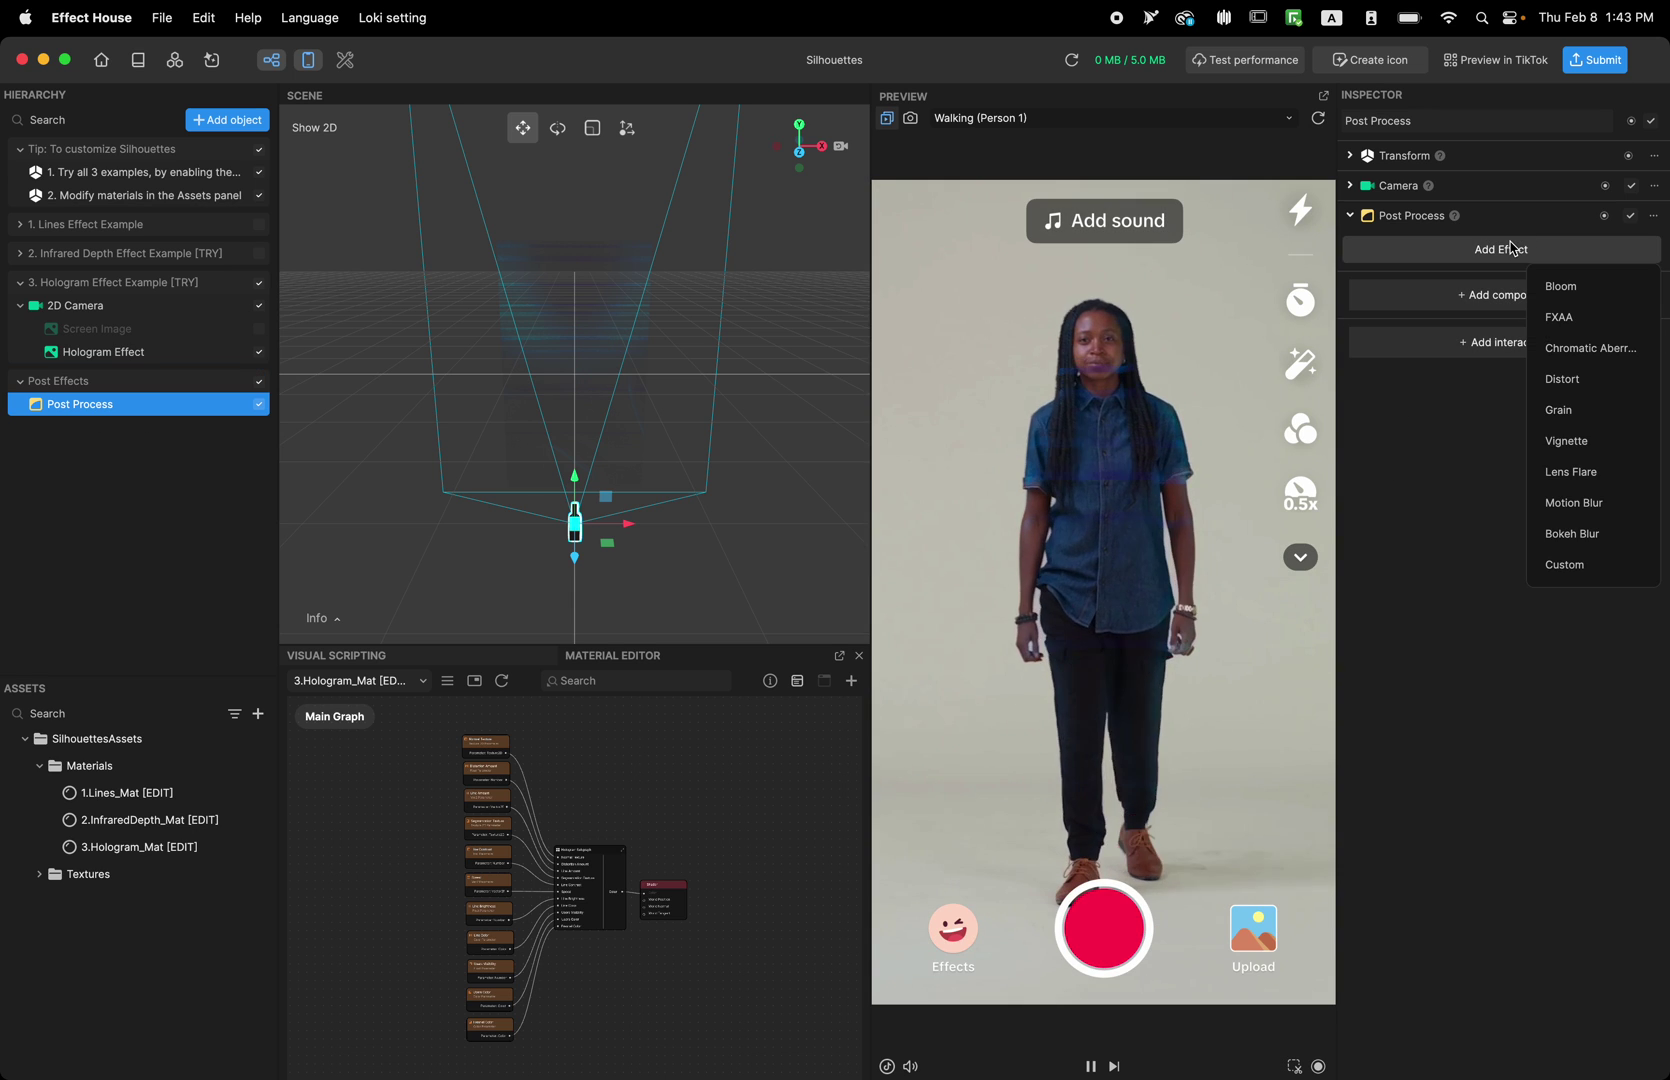
{"action": "left_click", "coordinate": [1580, 358]}
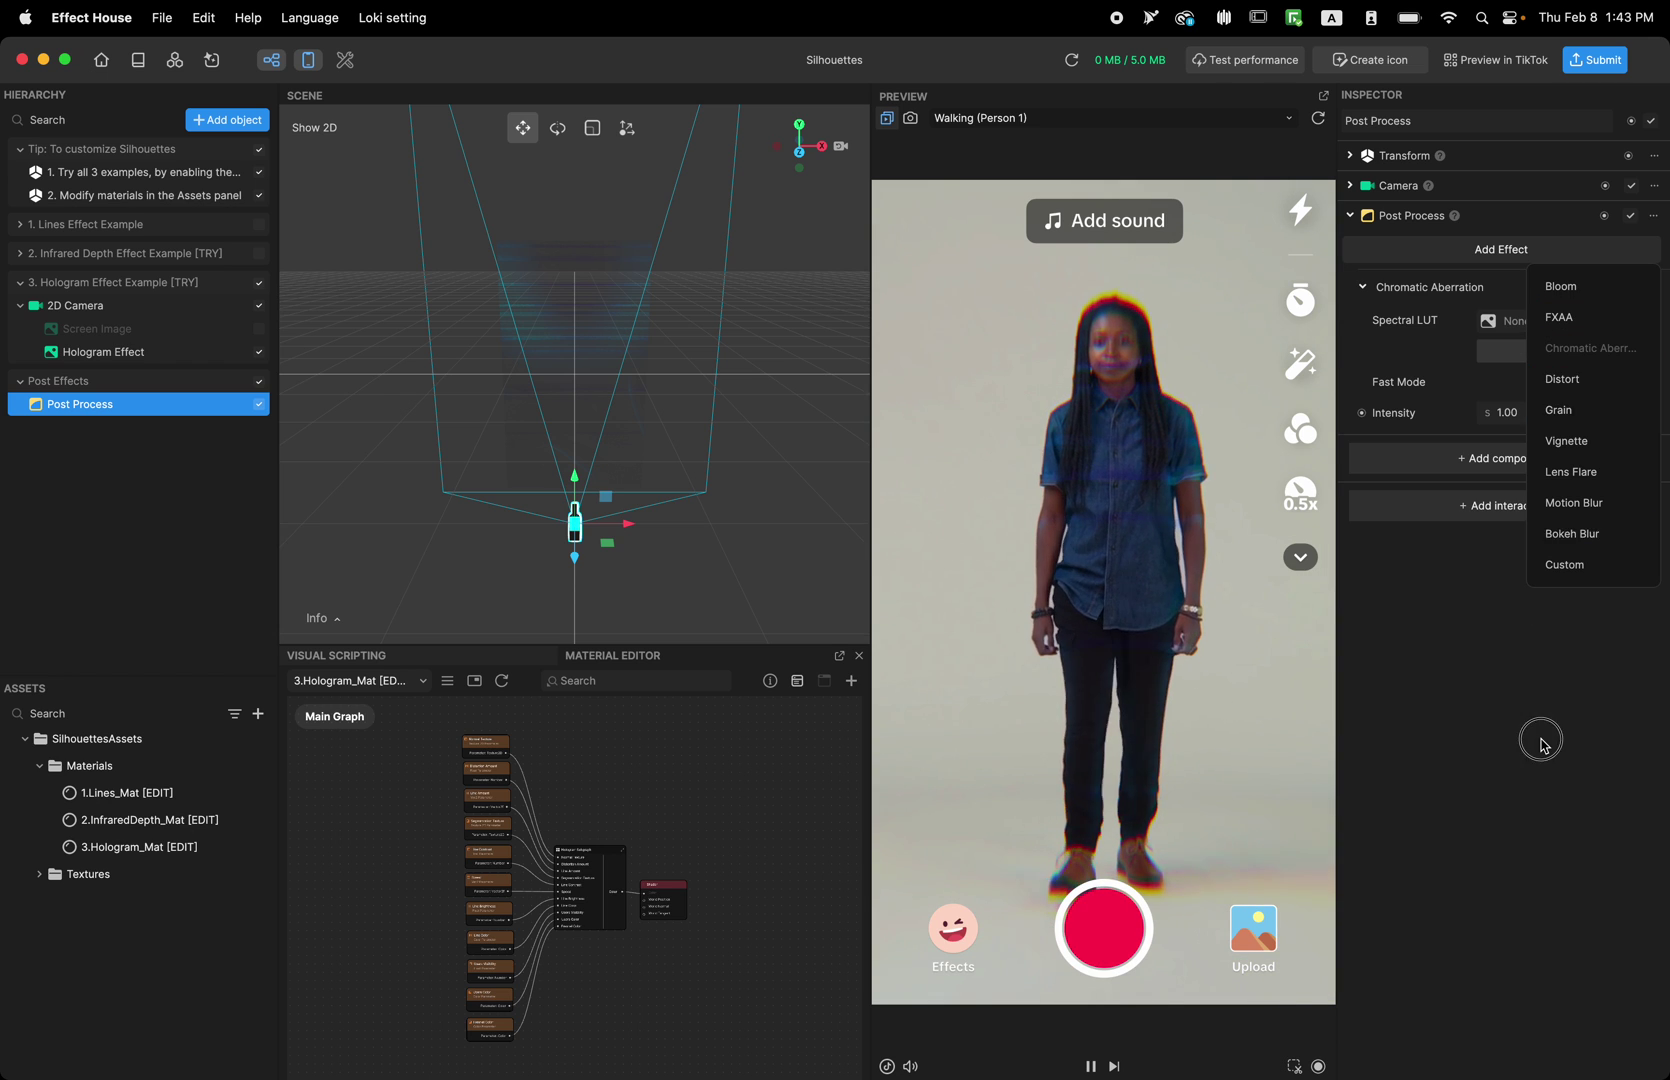
{"action": "left_click", "coordinate": [1550, 415]}
{"action": "left_click", "coordinate": [1500, 413]}
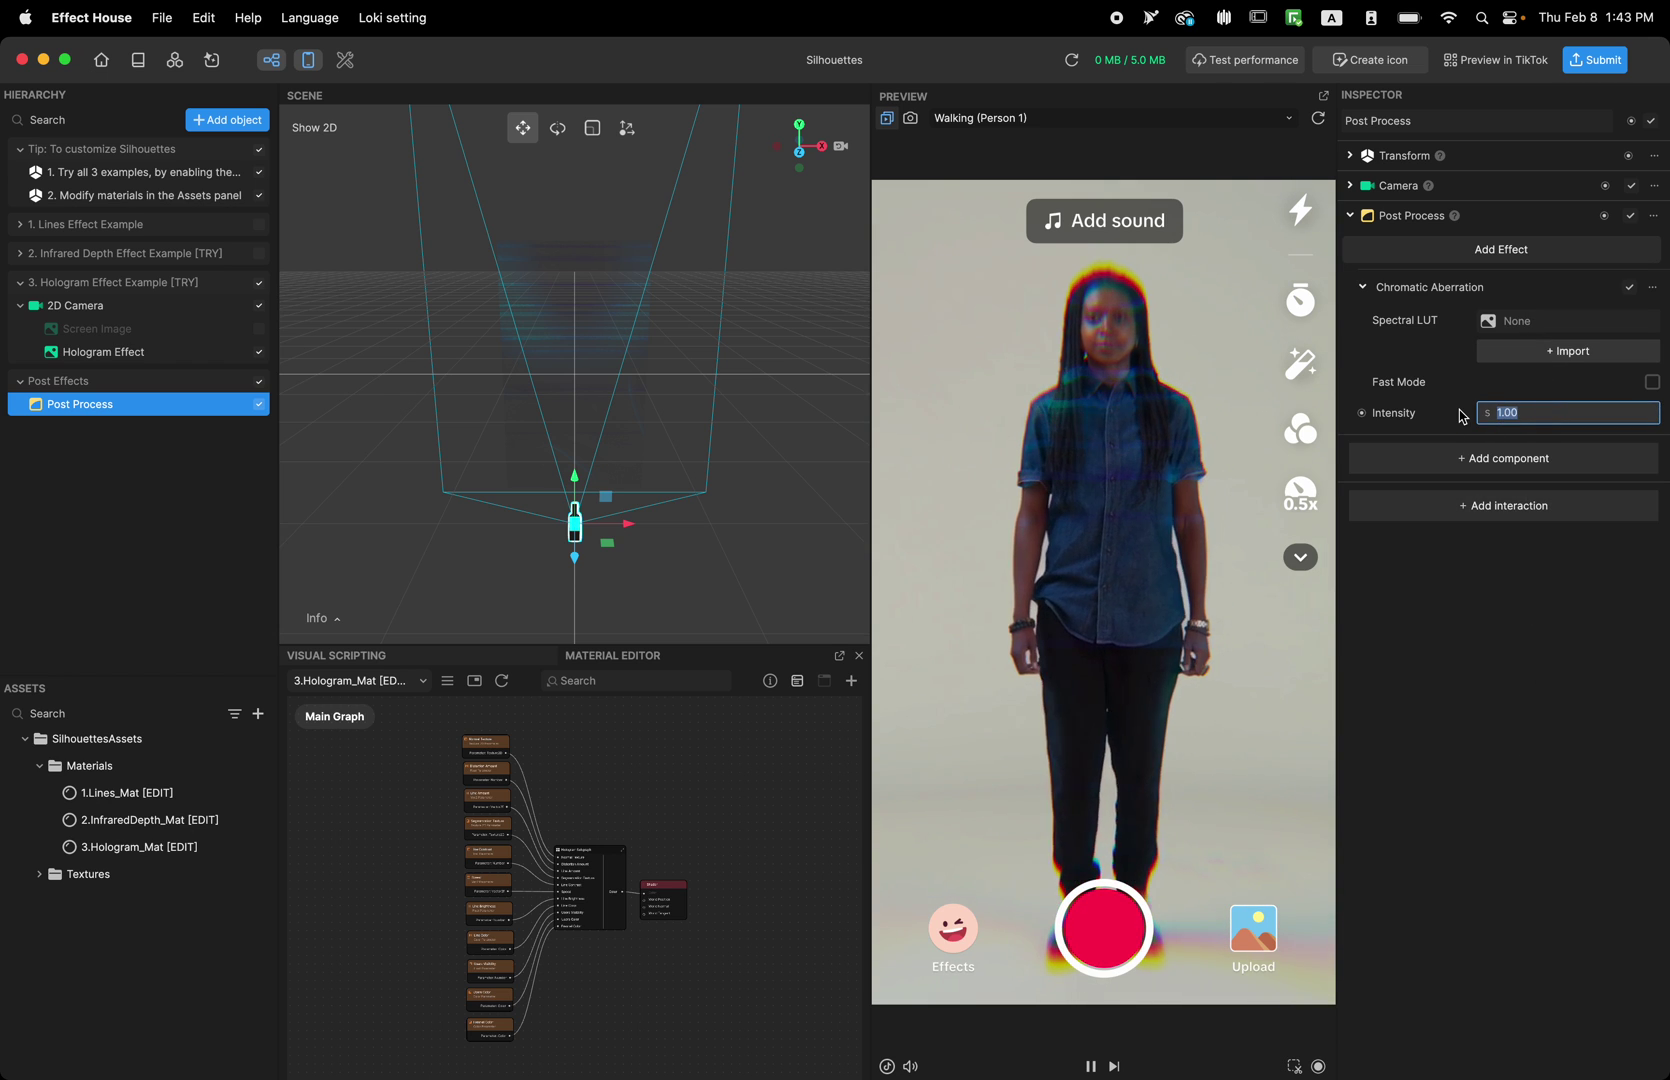
{"action": "type", "text": "2"}
{"action": "key", "text": "Return"}
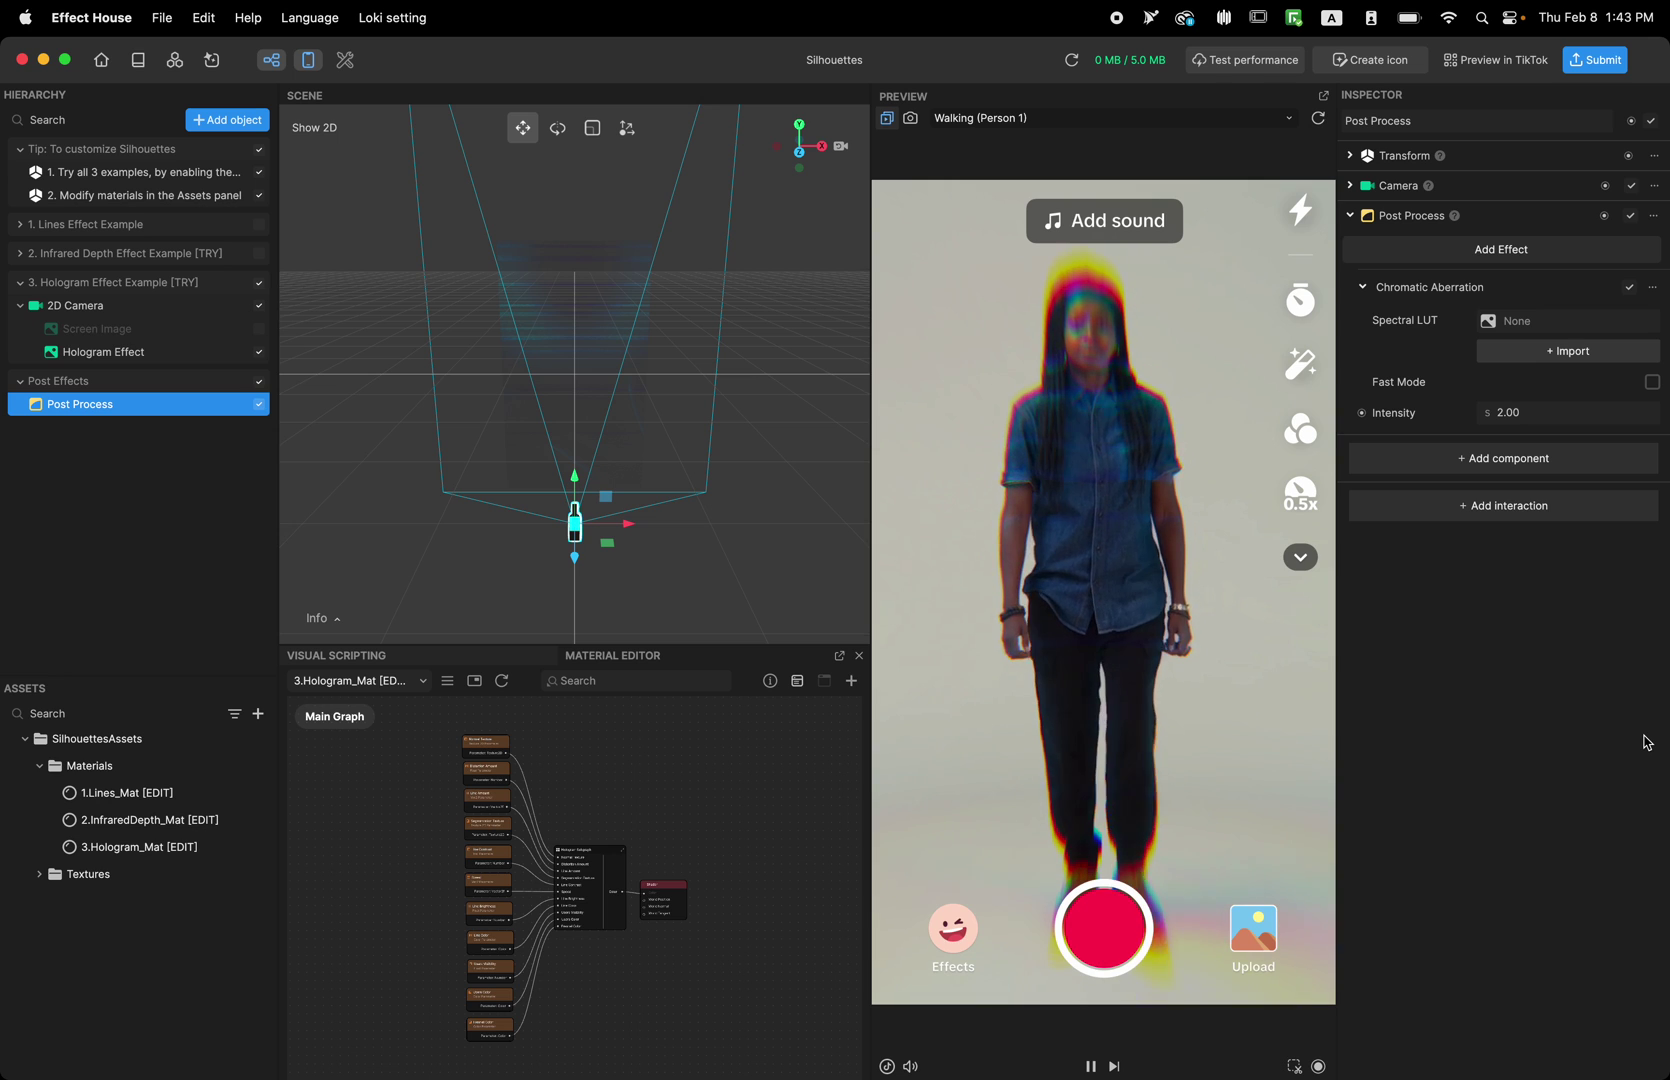
{"action": "left_click", "coordinate": [1536, 249]}
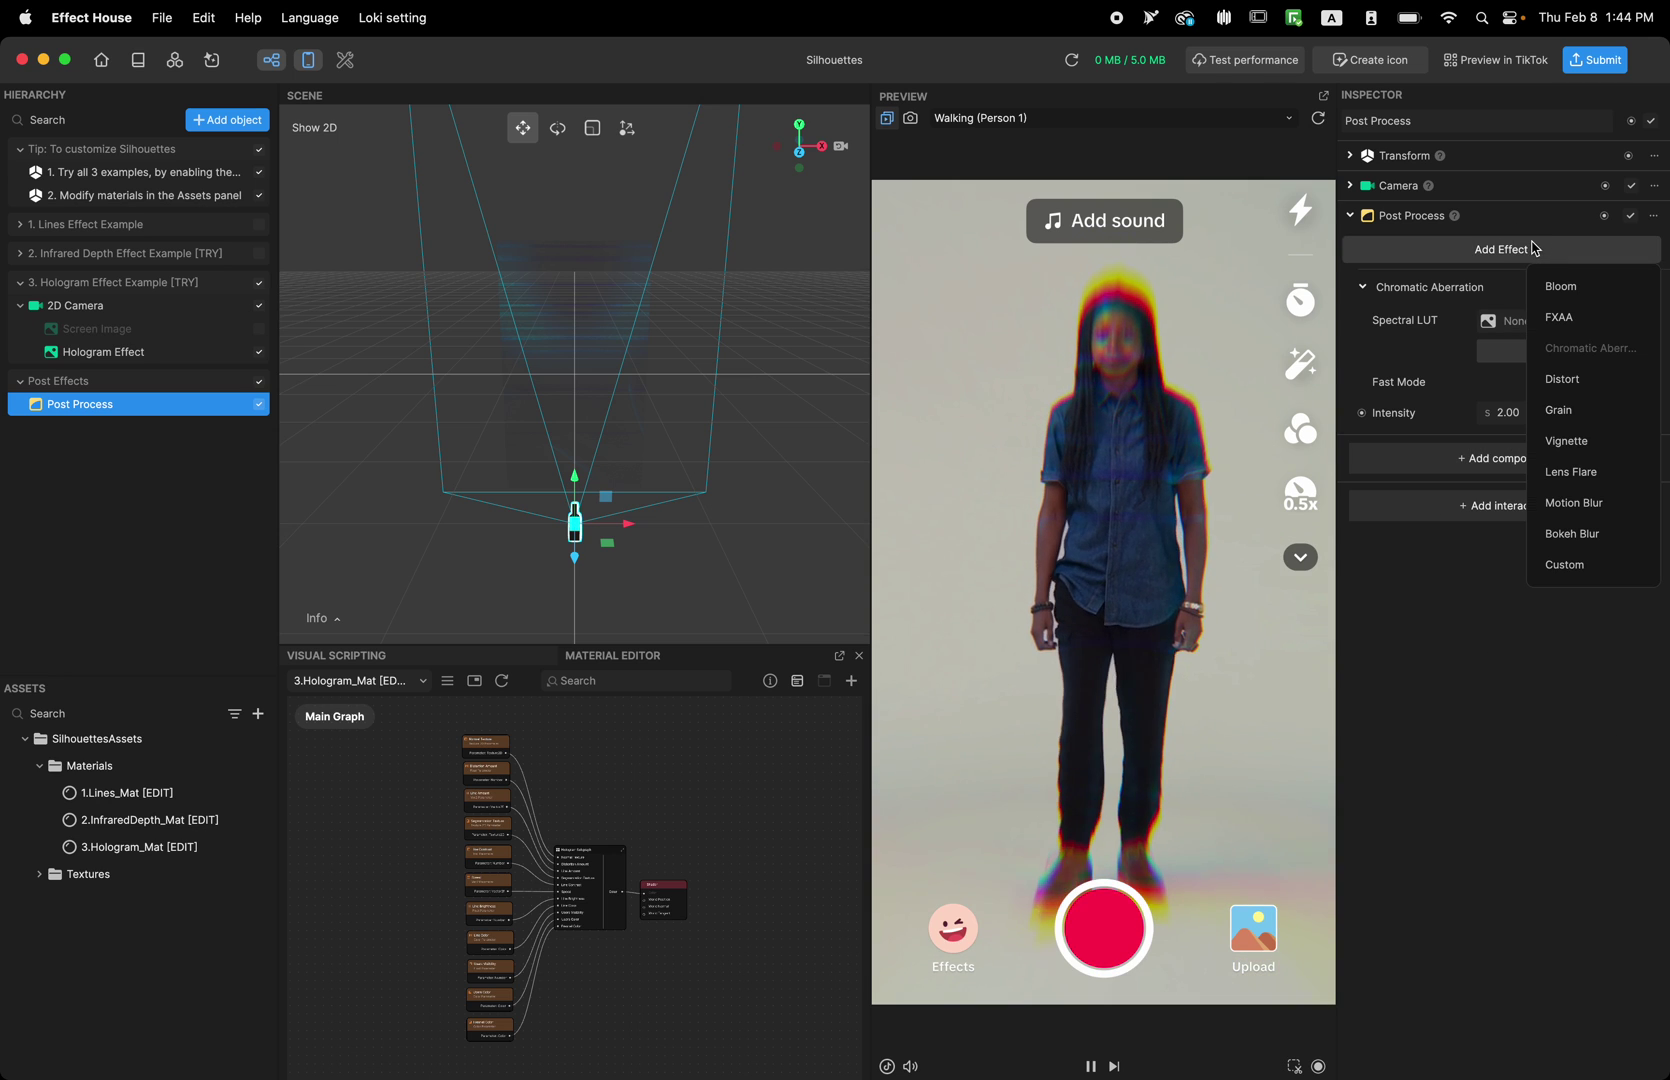
{"action": "left_click", "coordinate": [1568, 442]}
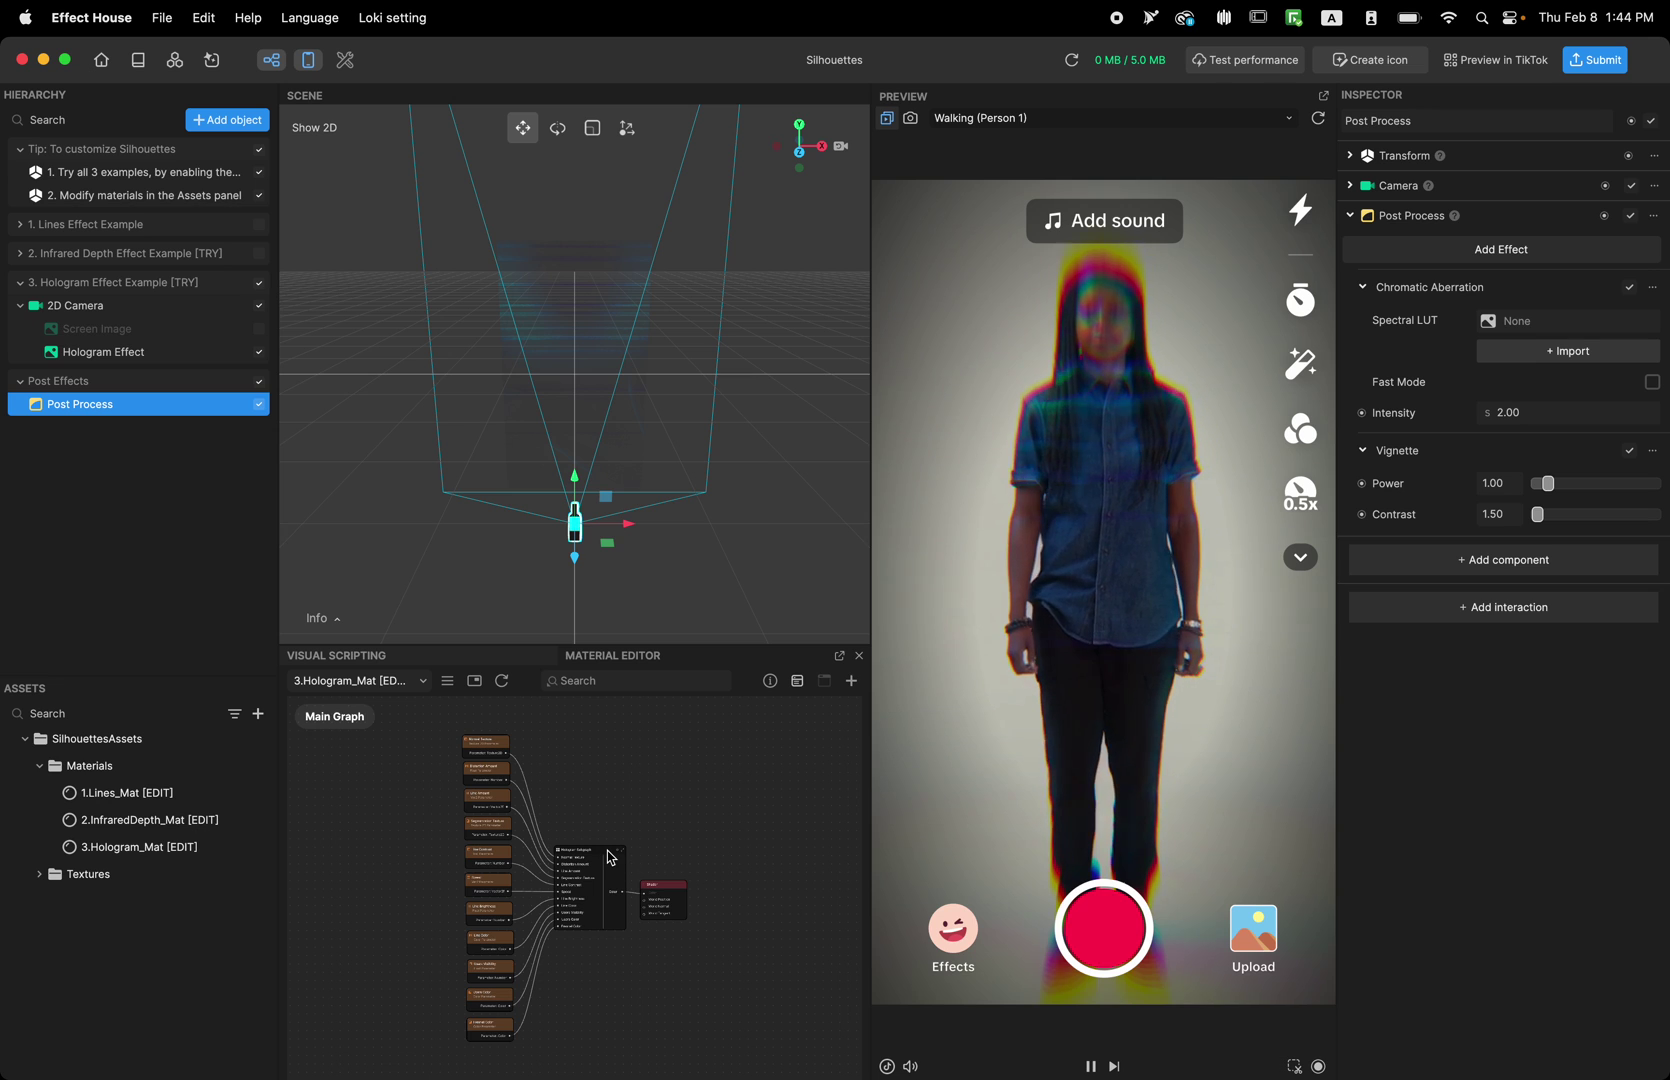
Look closer at the hologram material's node graph and open the 1.Lines_Mat [EDIT] material.
{"action": "scroll", "coordinate": [611, 857], "scroll_direction": "up", "scroll_amount": 5}
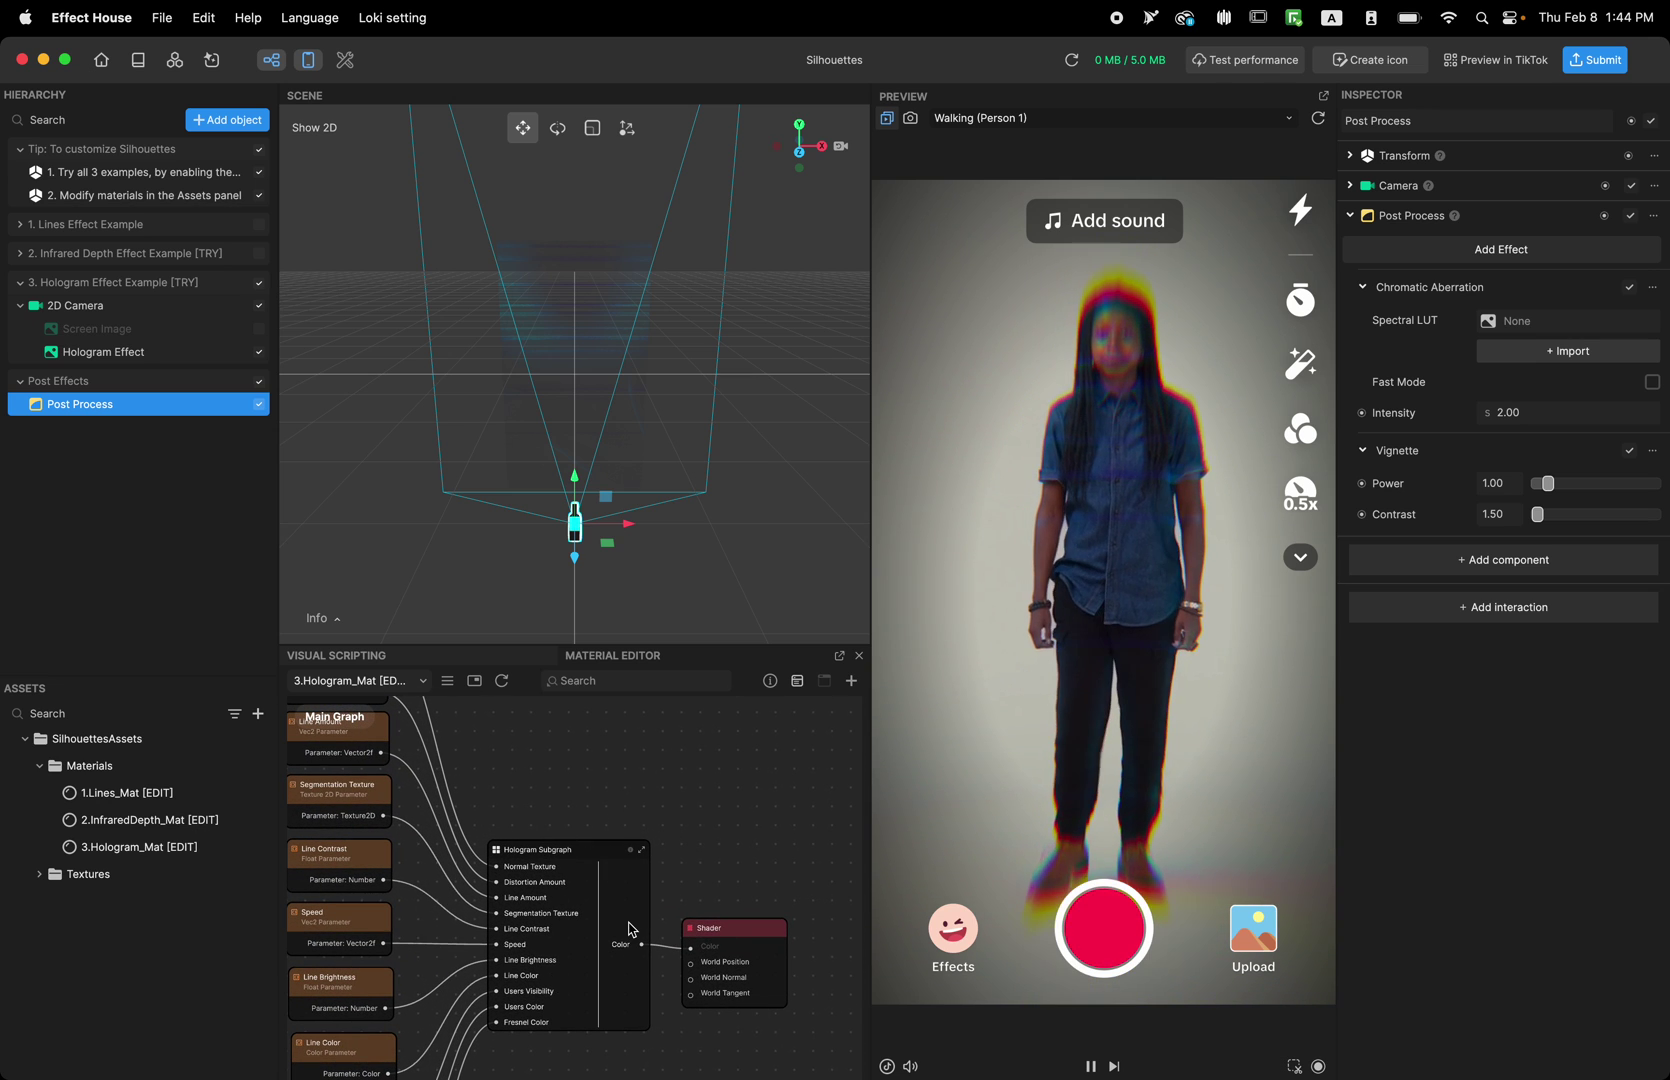
{"action": "left_click", "coordinate": [131, 795]}
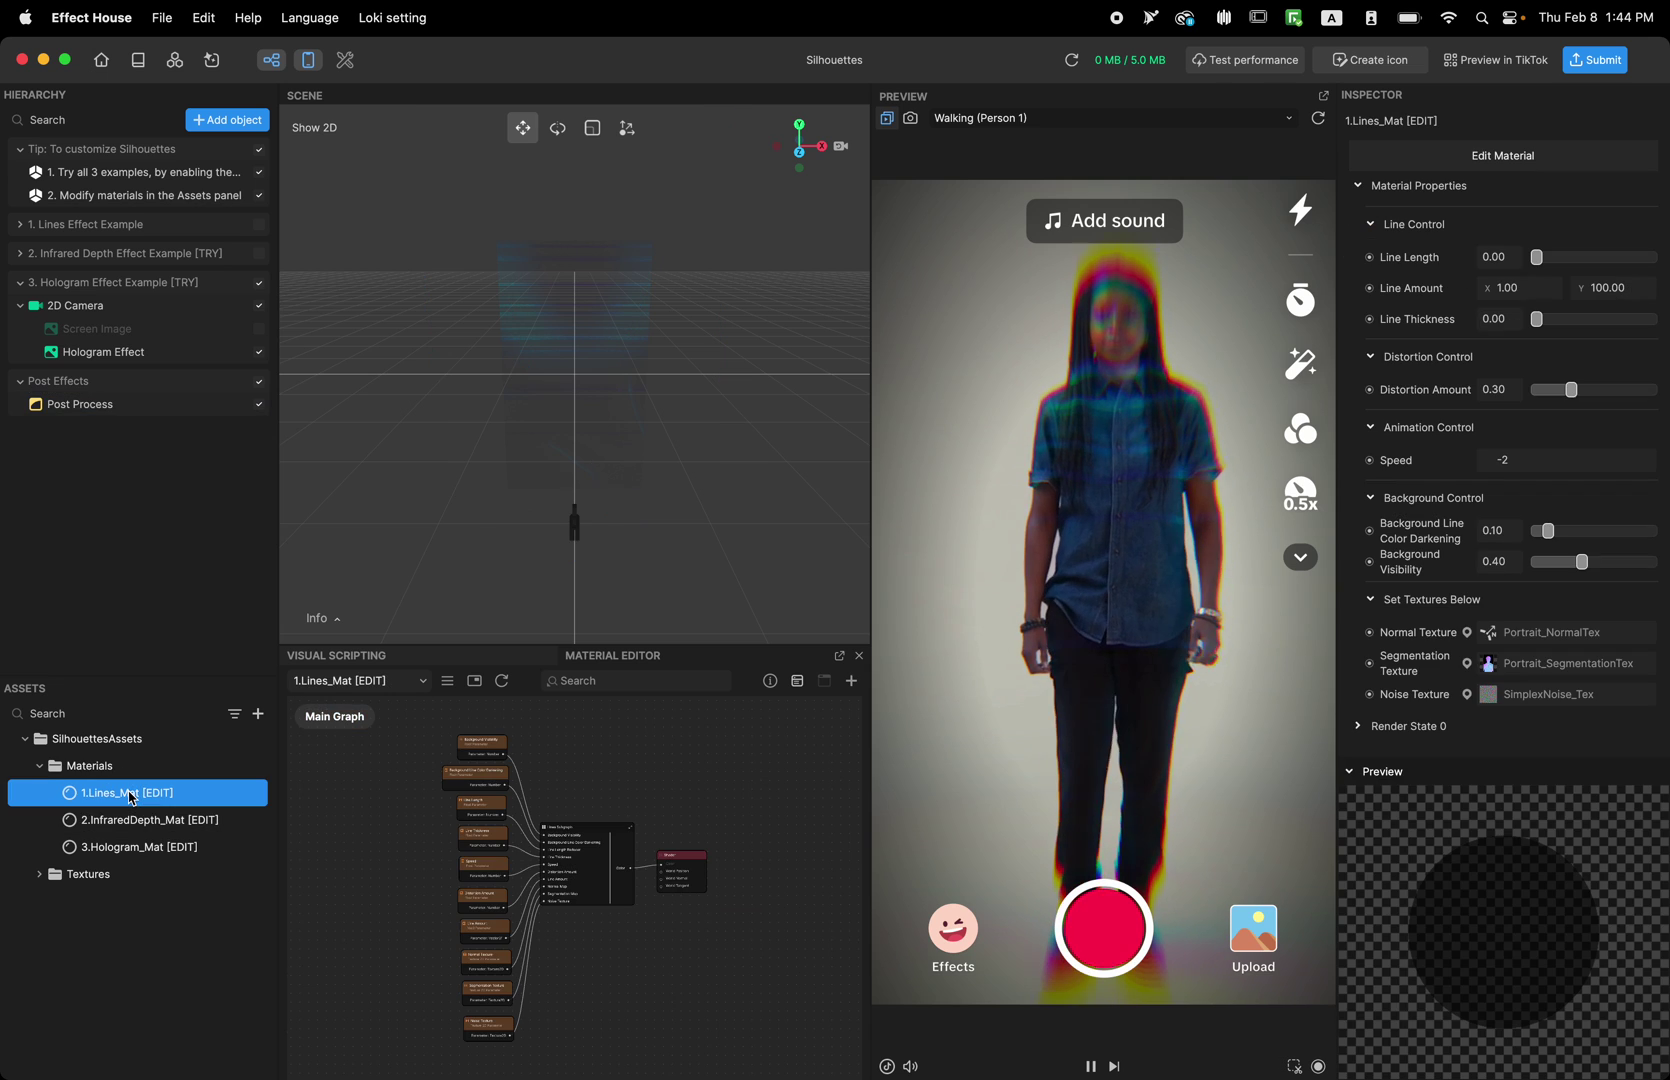